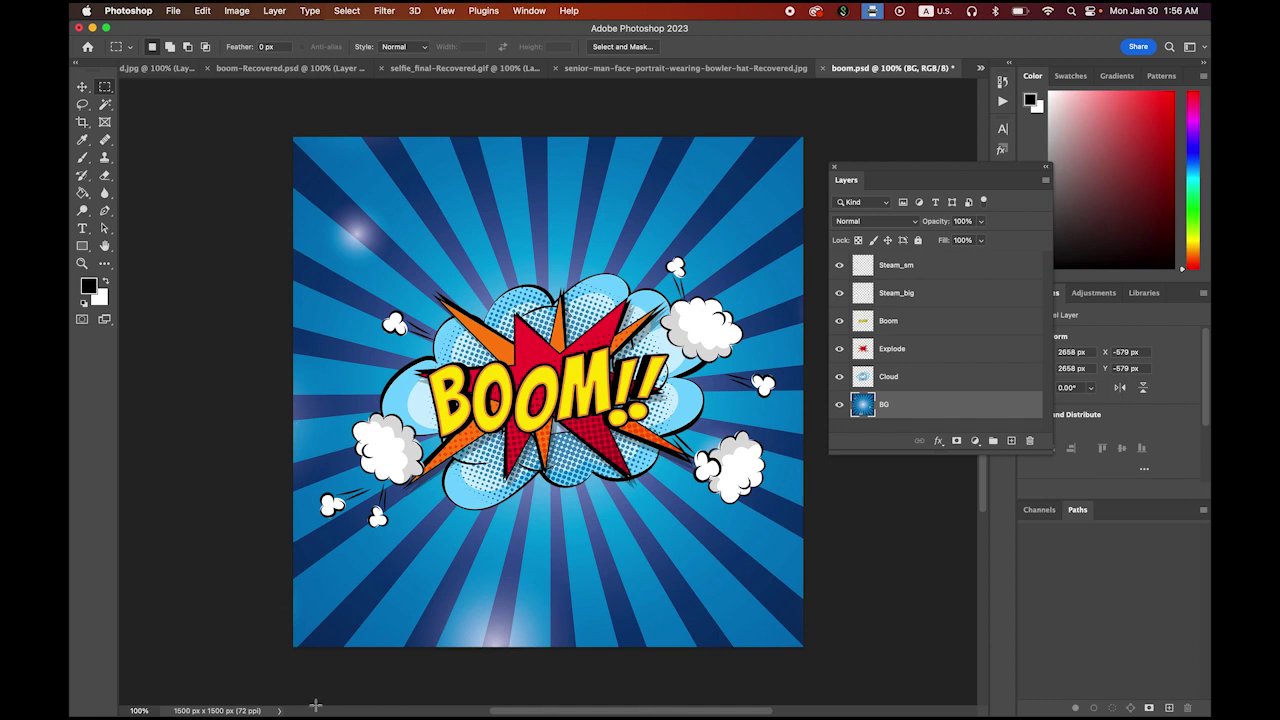
Switch to Animate, scrub the finished boom2.fla timeline to frame 70, and test the movie in the browser.
{"action": "mouse_move", "coordinate": [373, 716]}
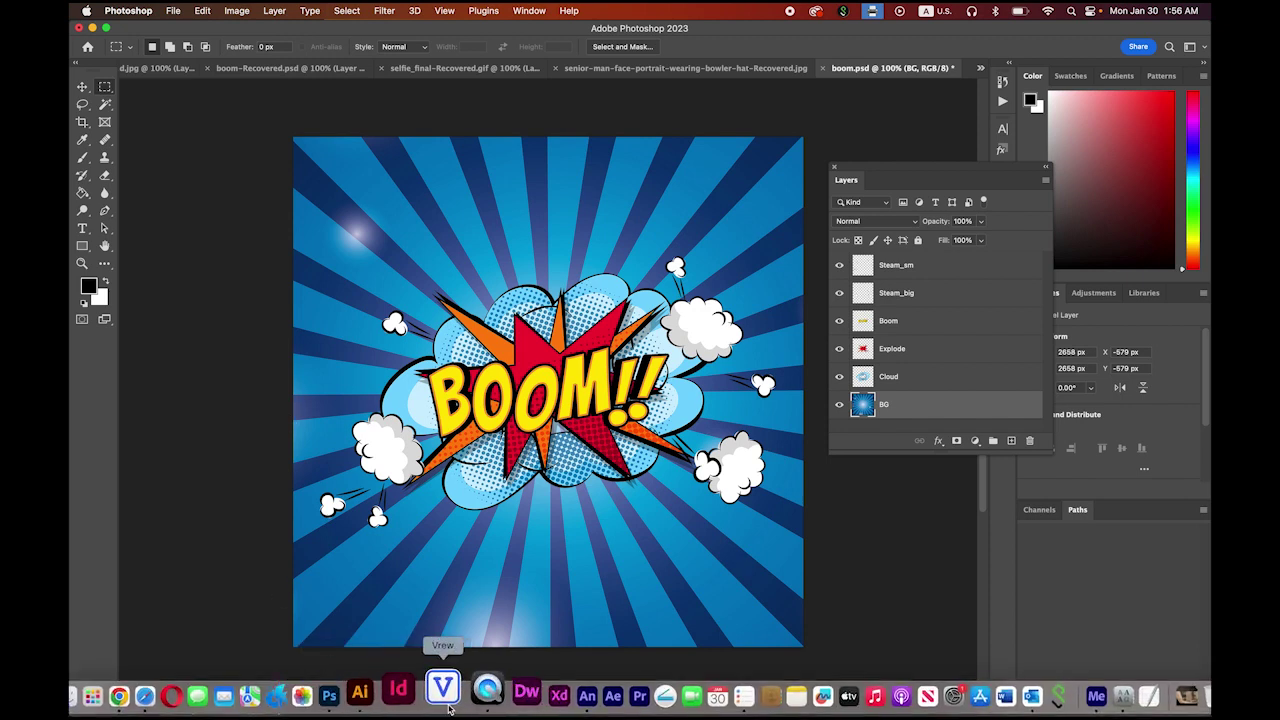
{"action": "left_click", "coordinate": [540, 708]}
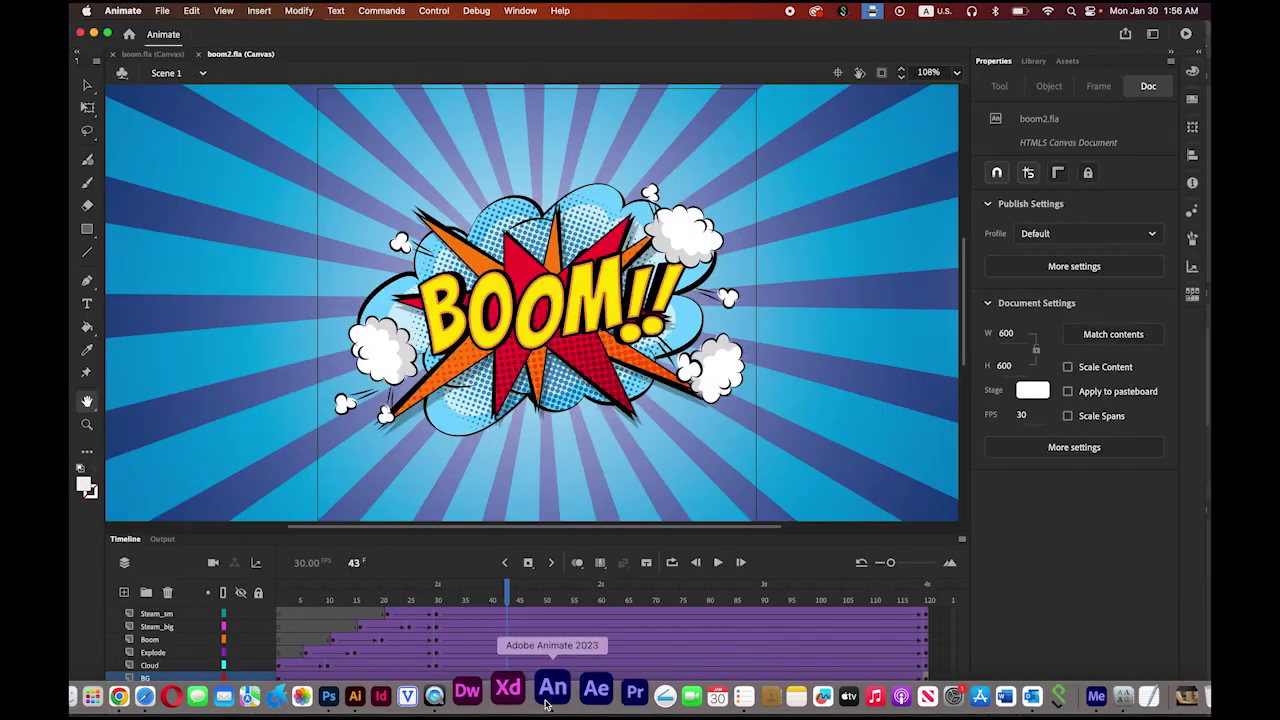
{"action": "left_click_drag", "start_coordinate": [508, 593], "coordinate": [655, 620]}
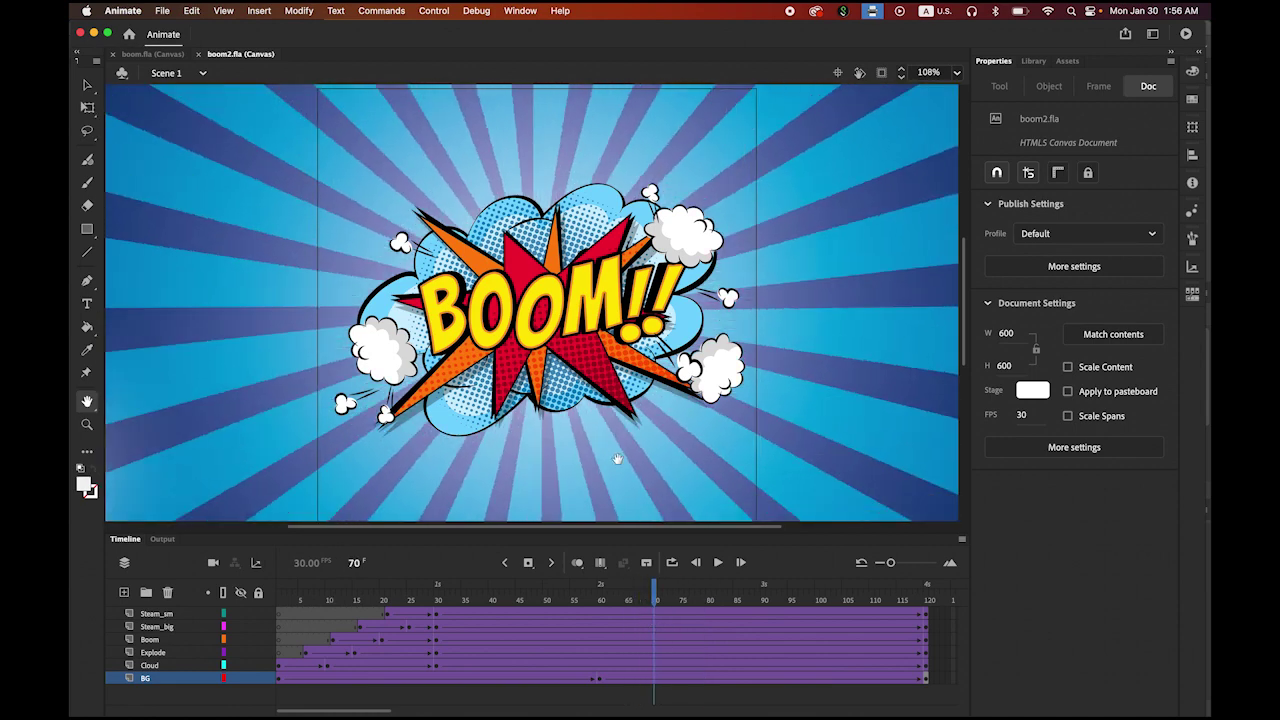
{"action": "left_click", "coordinate": [437, 12]}
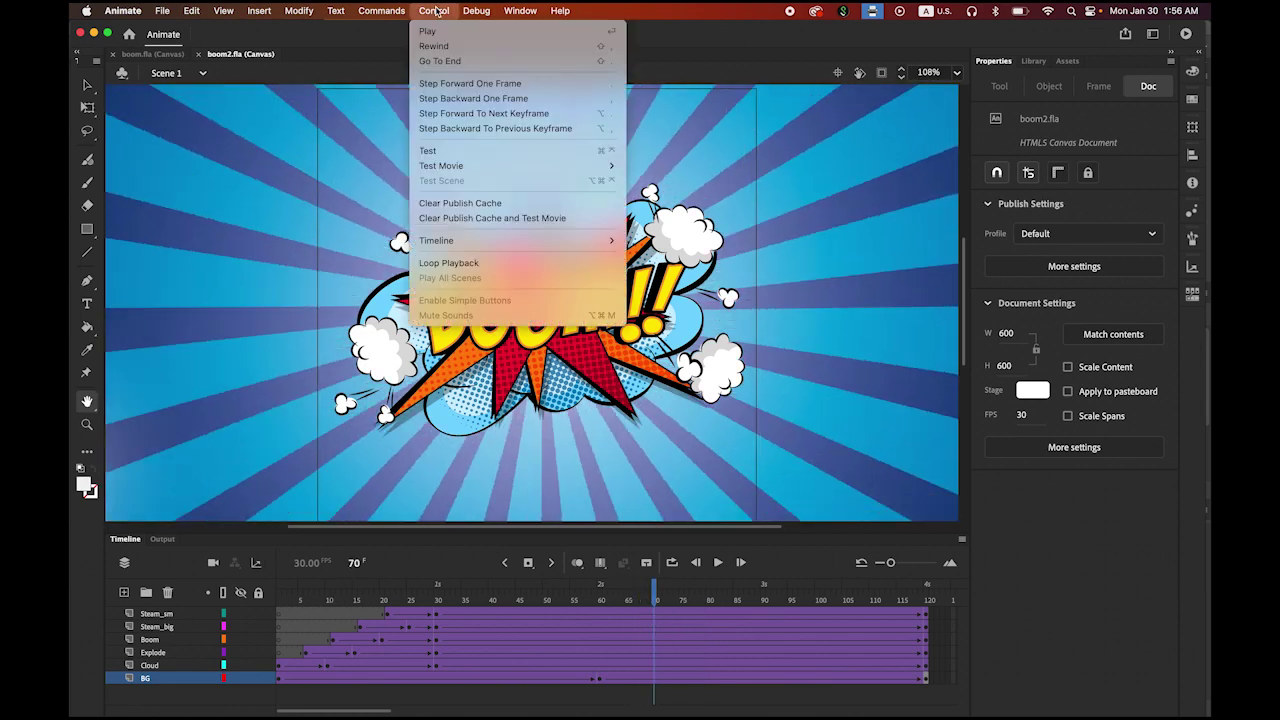
{"action": "mouse_move", "coordinate": [470, 165]}
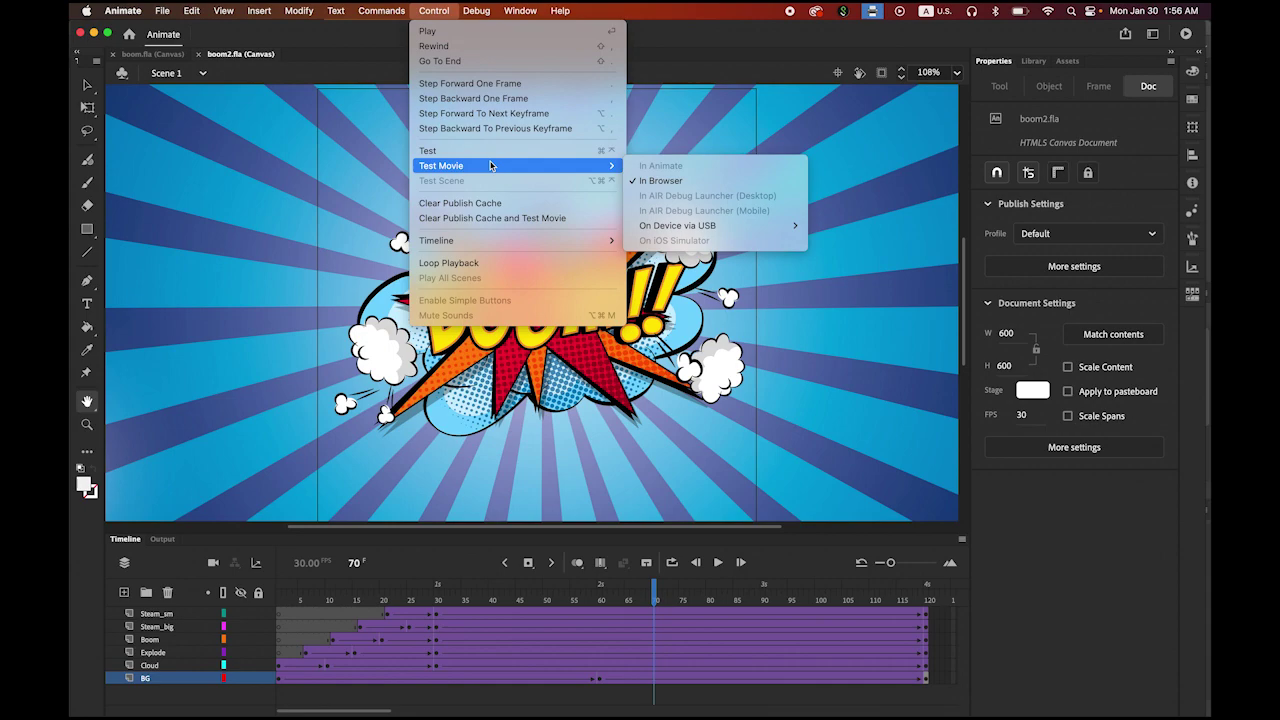
{"action": "left_click", "coordinate": [715, 178]}
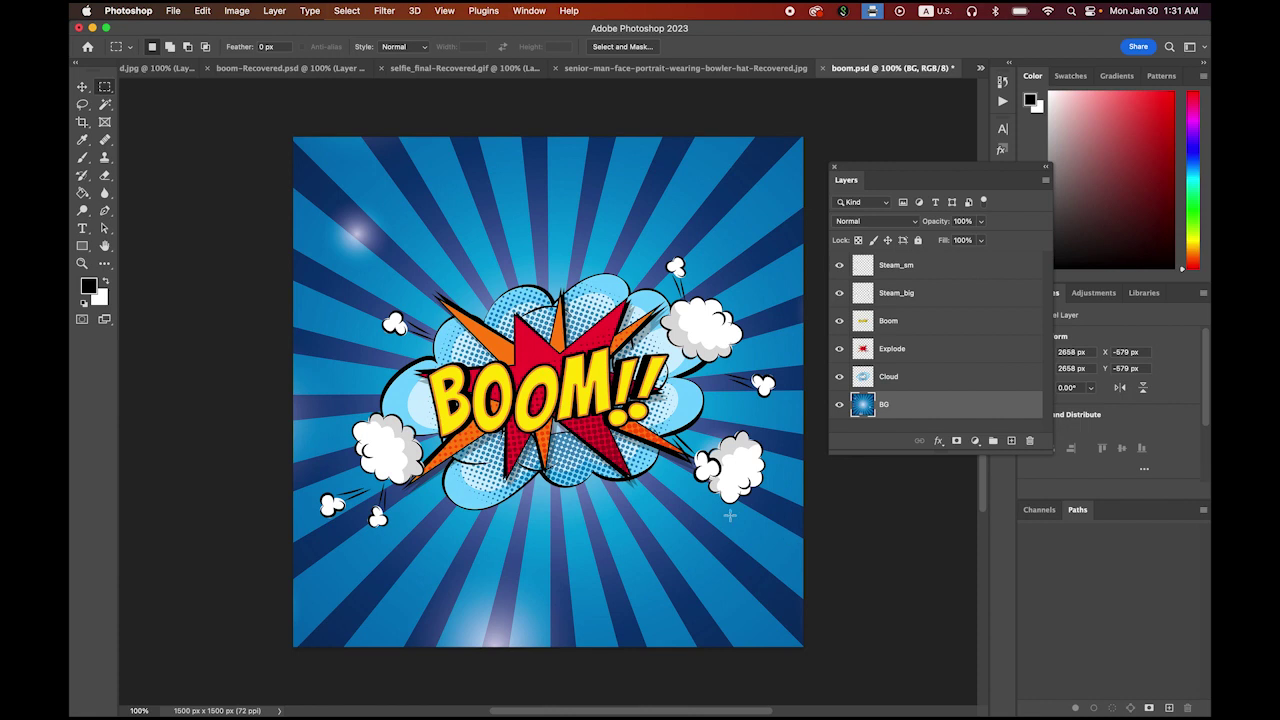
In Photoshop's boom.psd, hide and reshow each layer in turn, from BG up to Steam_sm, to examine its artwork.
{"action": "left_click", "coordinate": [840, 405]}
{"action": "left_click", "coordinate": [840, 405]}
{"action": "left_click", "coordinate": [839, 378]}
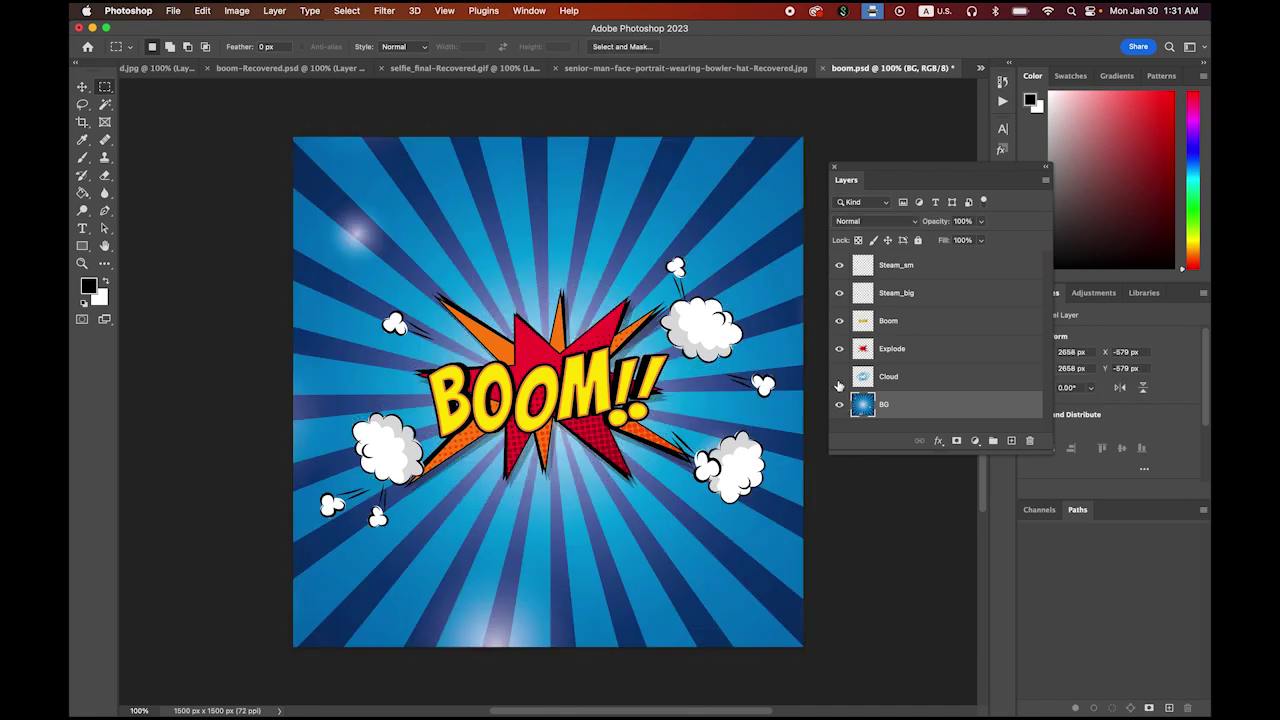
{"action": "left_click", "coordinate": [839, 378]}
{"action": "left_click", "coordinate": [839, 352]}
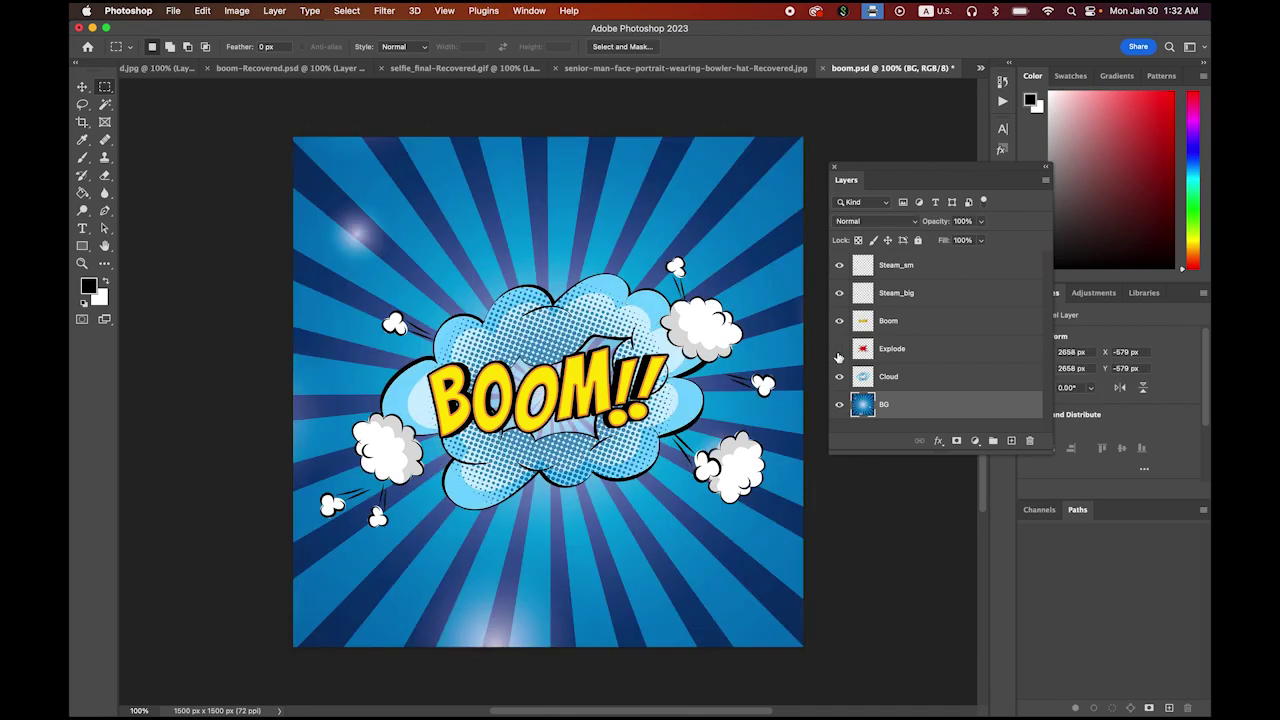
{"action": "left_click", "coordinate": [839, 349]}
{"action": "left_click", "coordinate": [839, 321]}
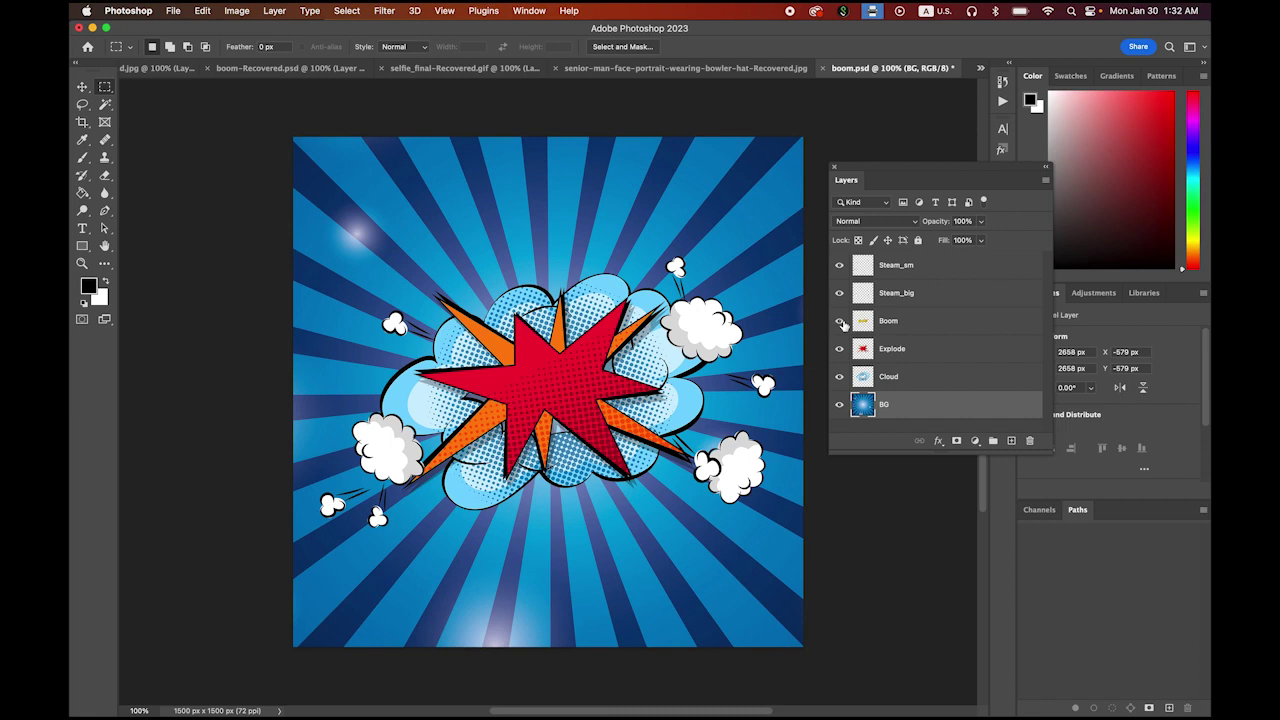
{"action": "left_click", "coordinate": [840, 321]}
{"action": "left_click", "coordinate": [839, 293]}
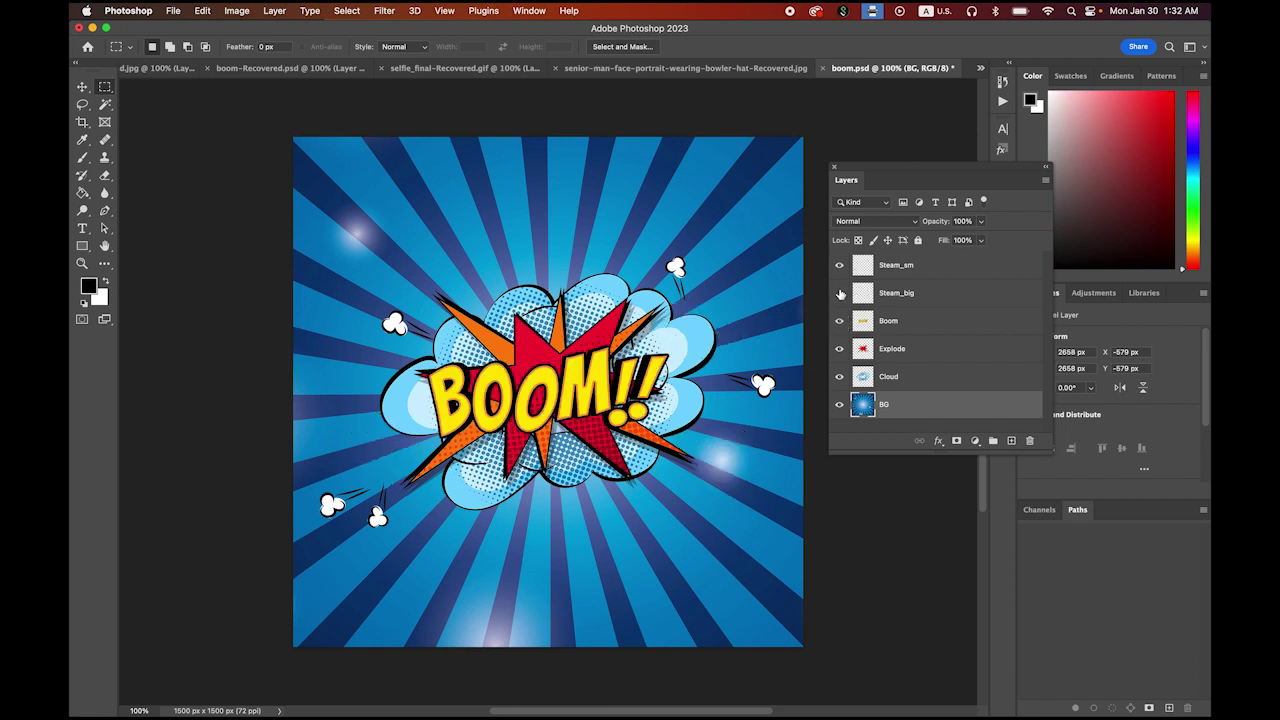
{"action": "left_click", "coordinate": [839, 293]}
{"action": "left_click", "coordinate": [840, 266]}
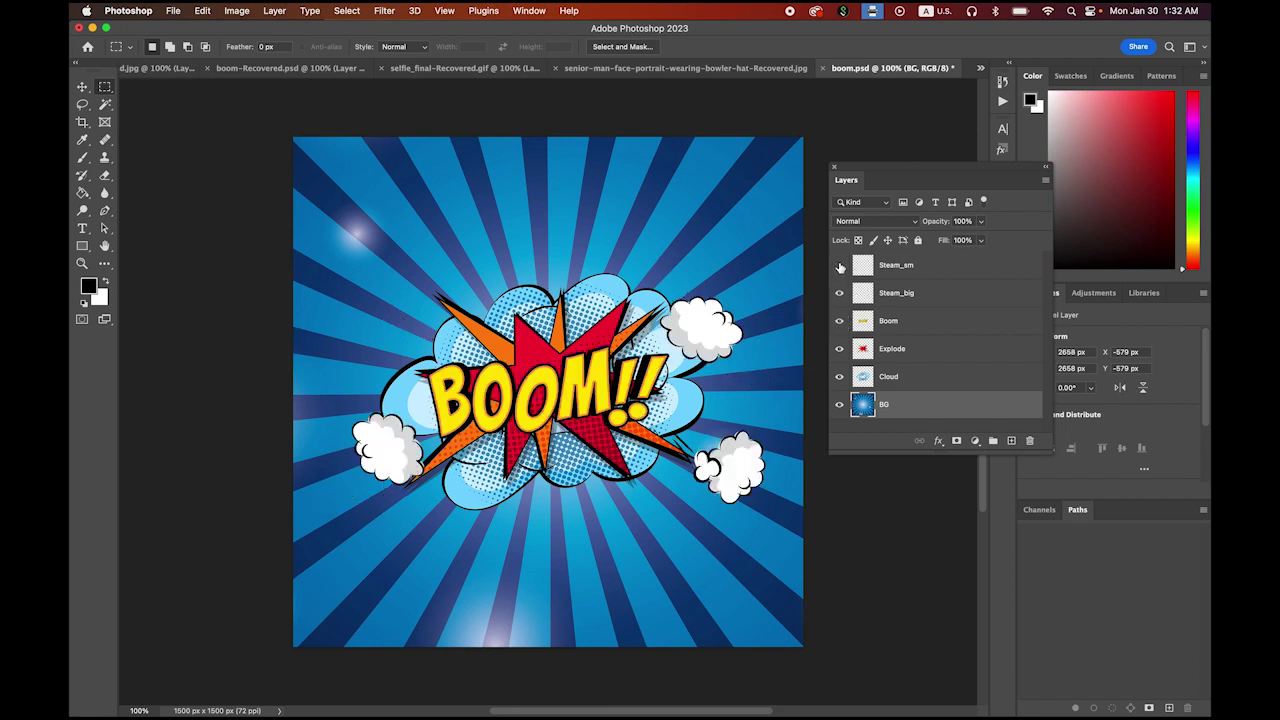
{"action": "left_click", "coordinate": [840, 266]}
Switch to Animate and create a 600 x 600 HTML5 Canvas document at 30 fps from the Square preset.
{"action": "mouse_move", "coordinate": [466, 694]}
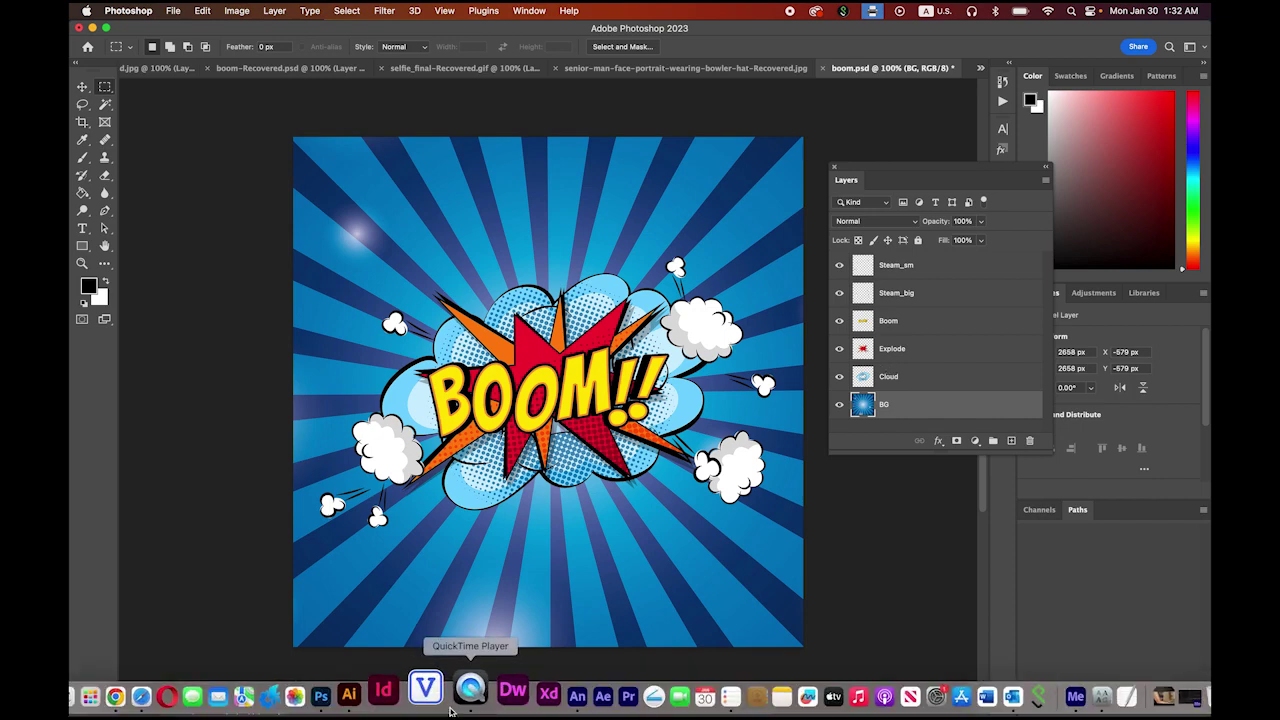
{"action": "left_click", "coordinate": [538, 700]}
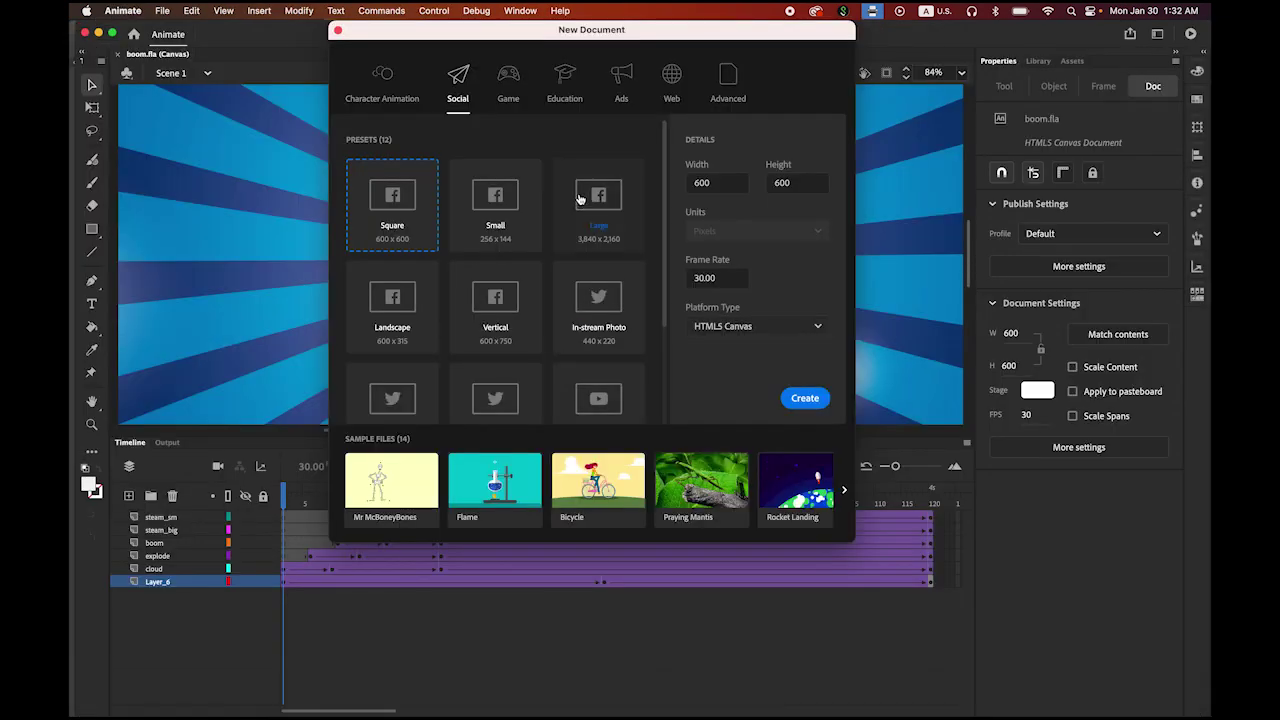
{"action": "left_click", "coordinate": [726, 184]}
{"action": "left_click", "coordinate": [802, 185]}
{"action": "left_click", "coordinate": [717, 277]}
{"action": "left_click", "coordinate": [717, 277]}
{"action": "left_click", "coordinate": [770, 327]}
{"action": "left_click", "coordinate": [769, 328]}
{"action": "left_click", "coordinate": [805, 399]}
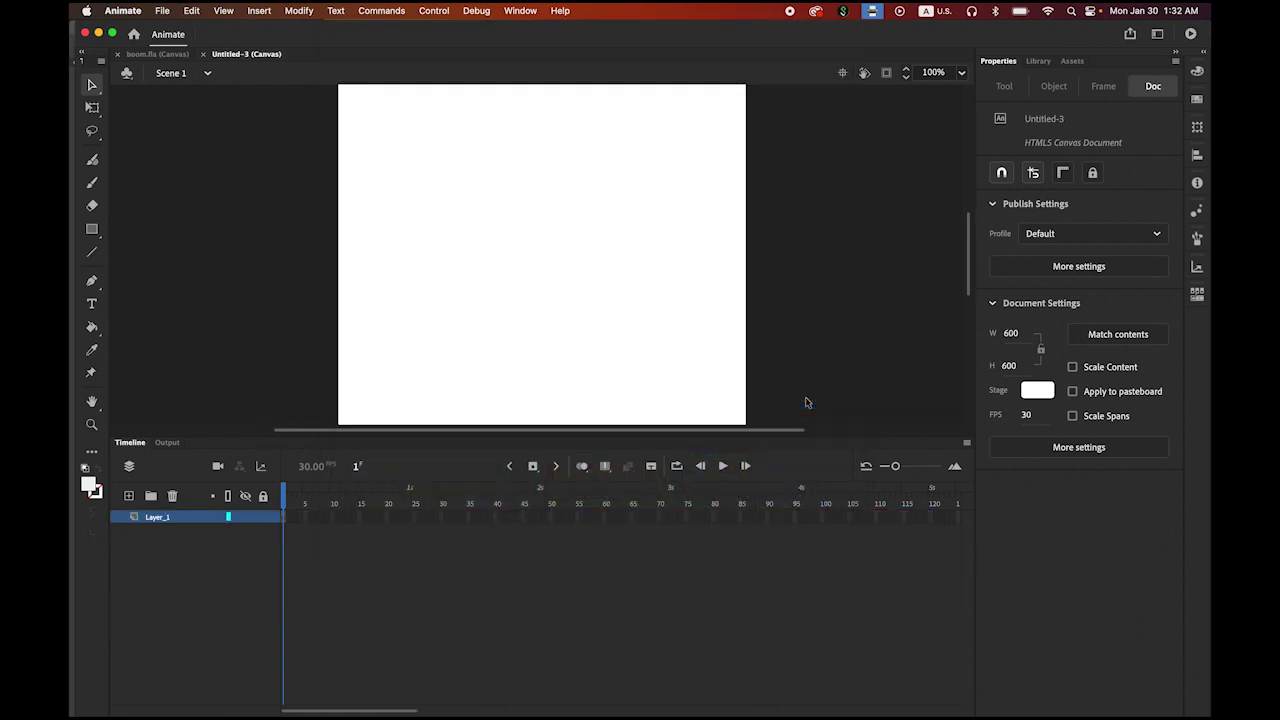
{"action": "left_click", "coordinate": [960, 73]}
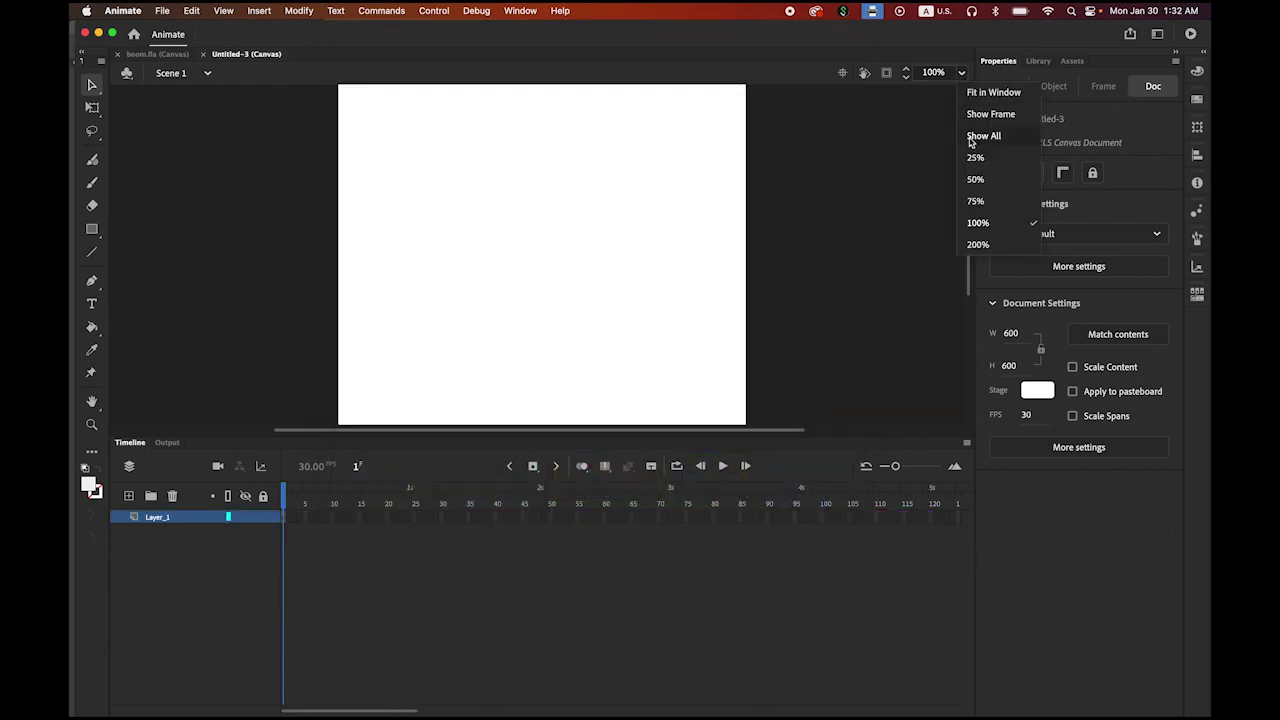
{"action": "left_click", "coordinate": [976, 203]}
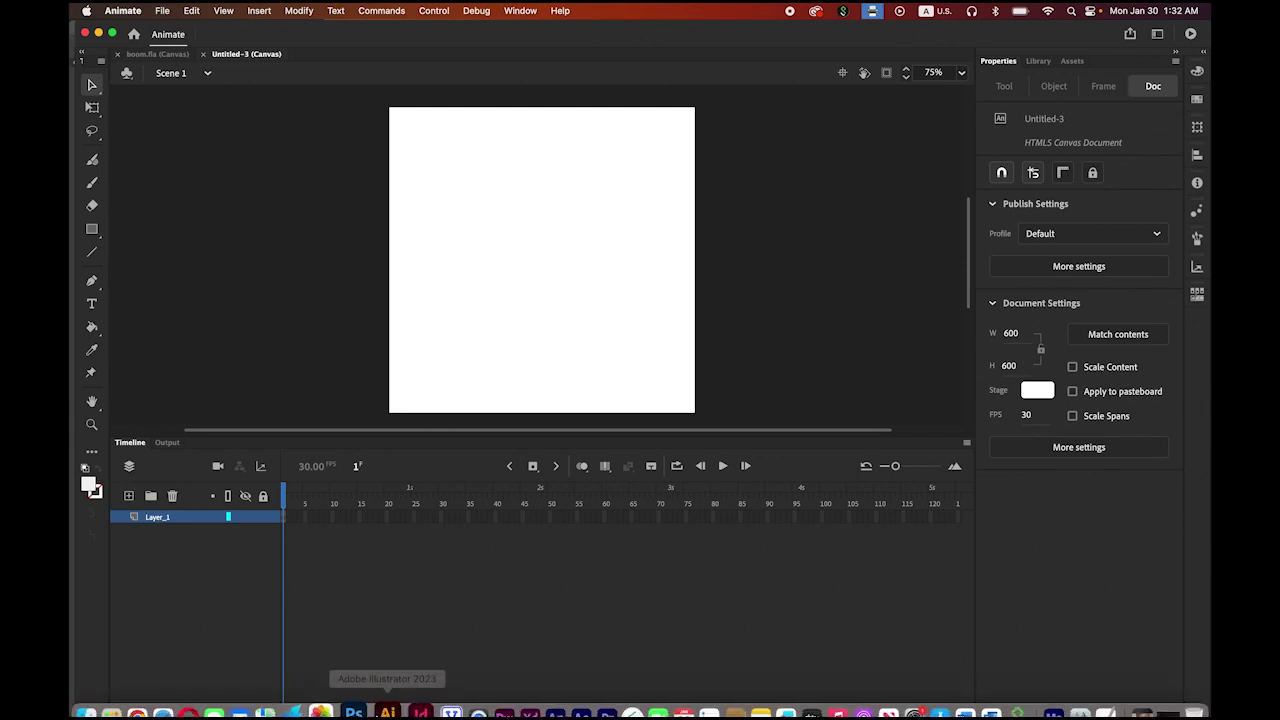
Switch to Photoshop and copy the entire contents of the Cloud layer in boom.psd.
{"action": "left_click", "coordinate": [362, 695]}
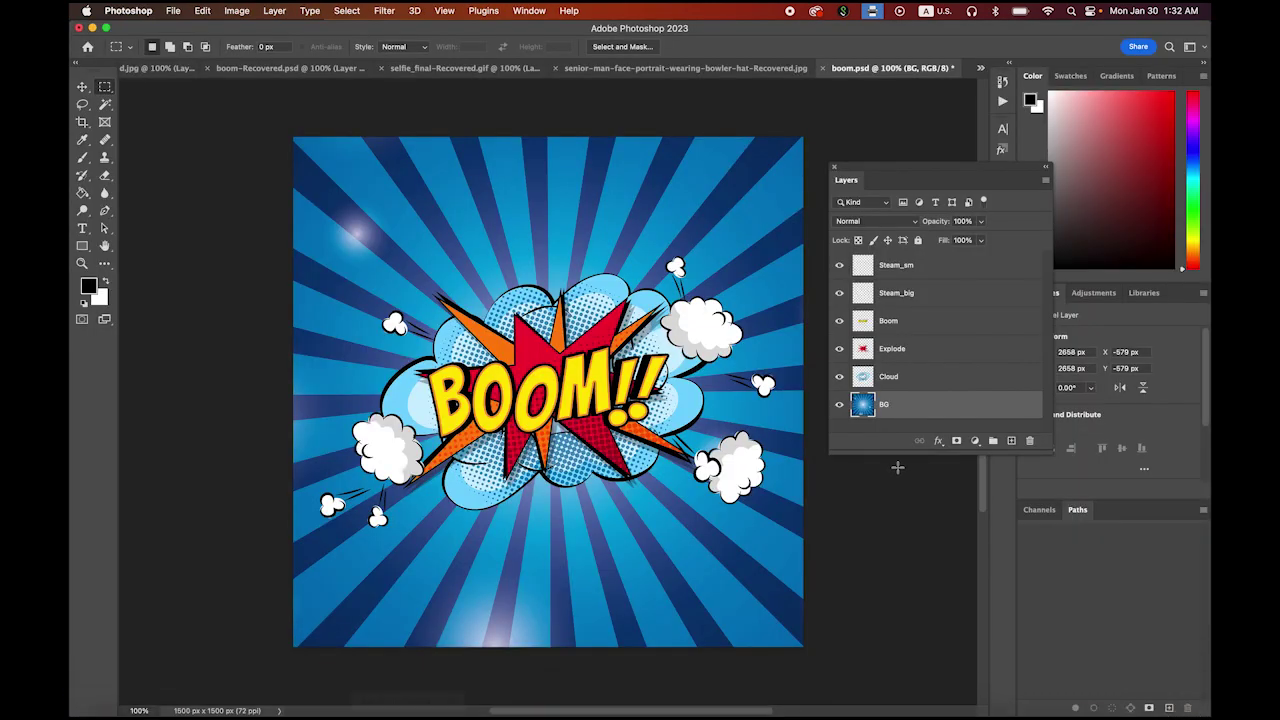
{"action": "left_click", "coordinate": [912, 380]}
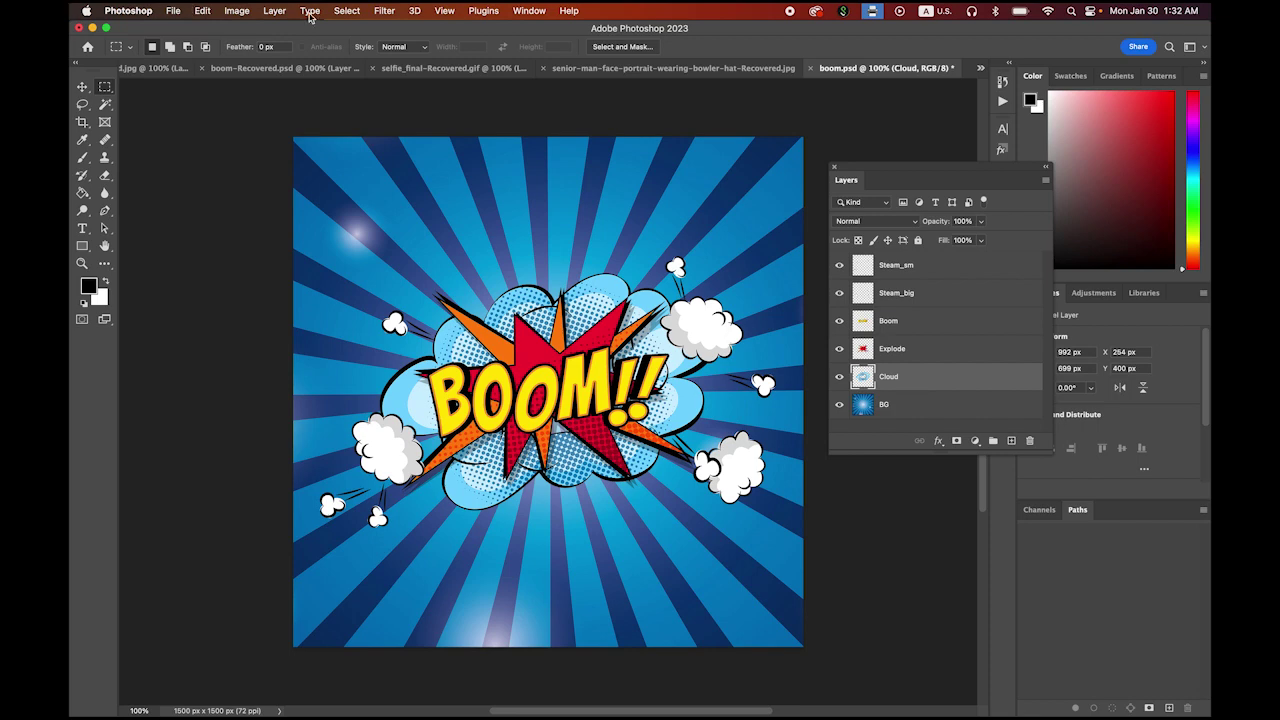
{"action": "left_click", "coordinate": [345, 11]}
{"action": "left_click", "coordinate": [358, 34]}
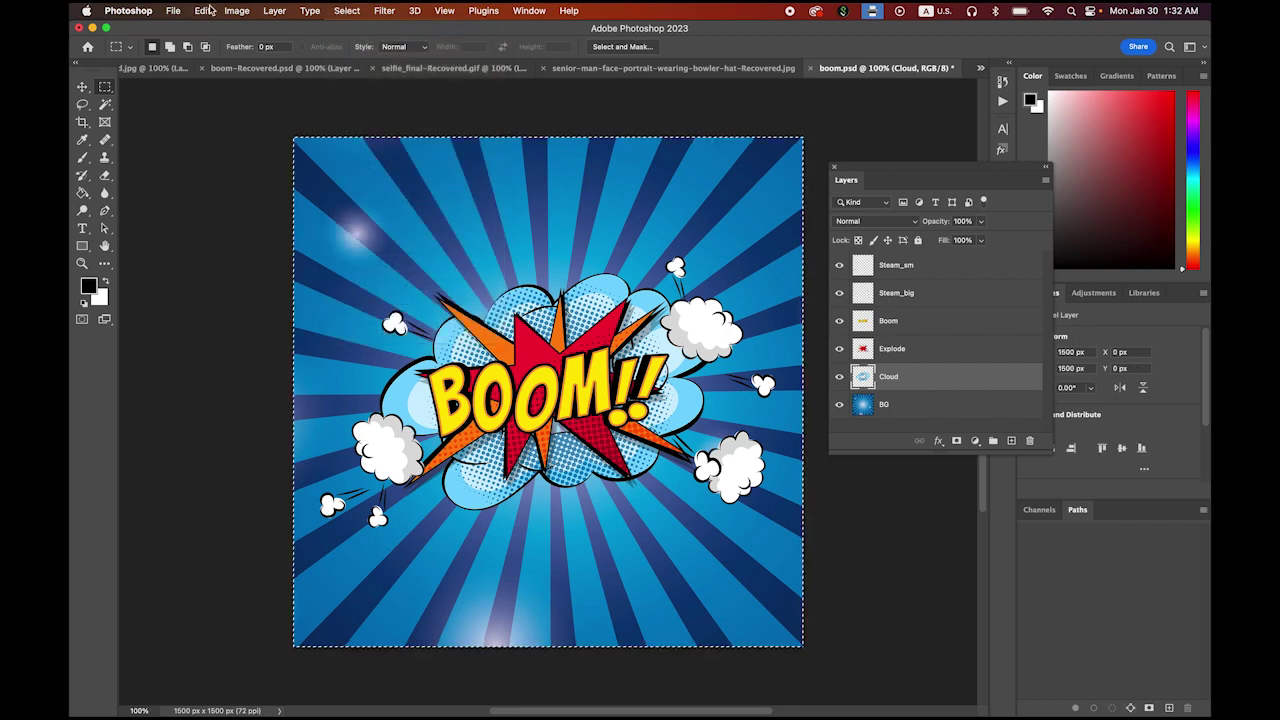
{"action": "left_click", "coordinate": [202, 11]}
{"action": "left_click", "coordinate": [240, 105]}
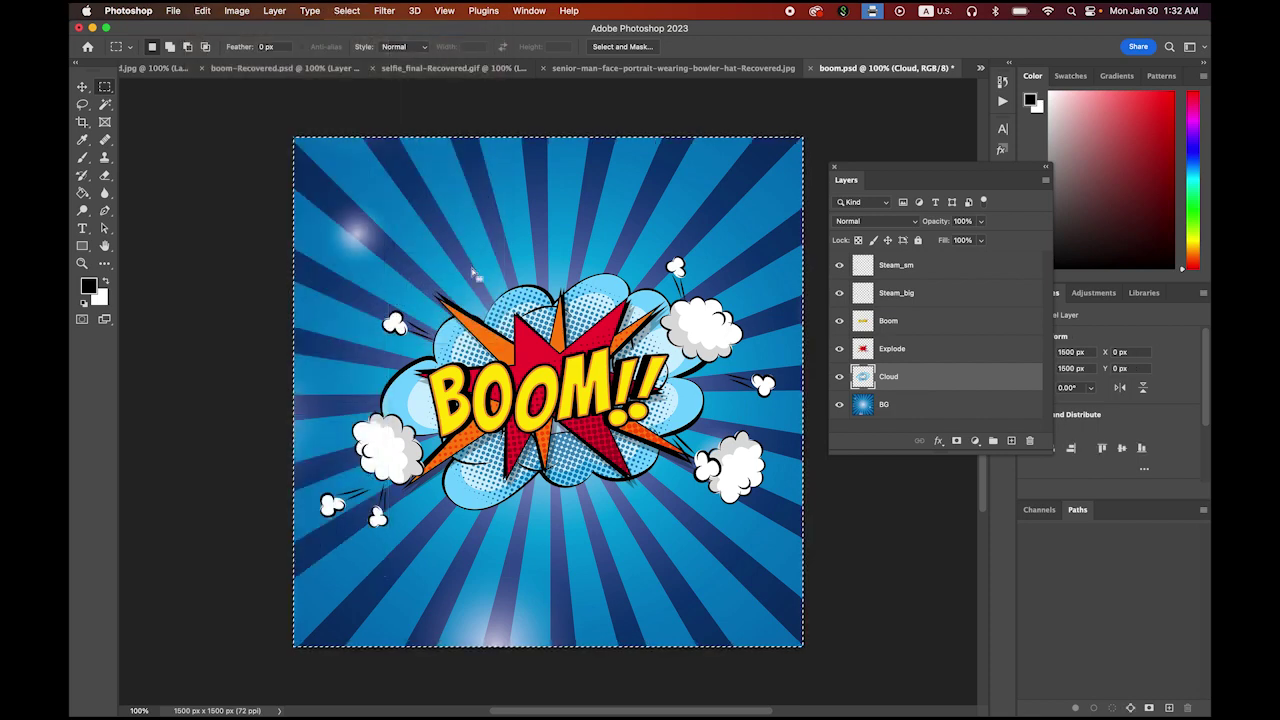
Switch to Animate and paste the cloud artwork in the center on frame 1 of Layer_1.
{"action": "mouse_move", "coordinate": [577, 713]}
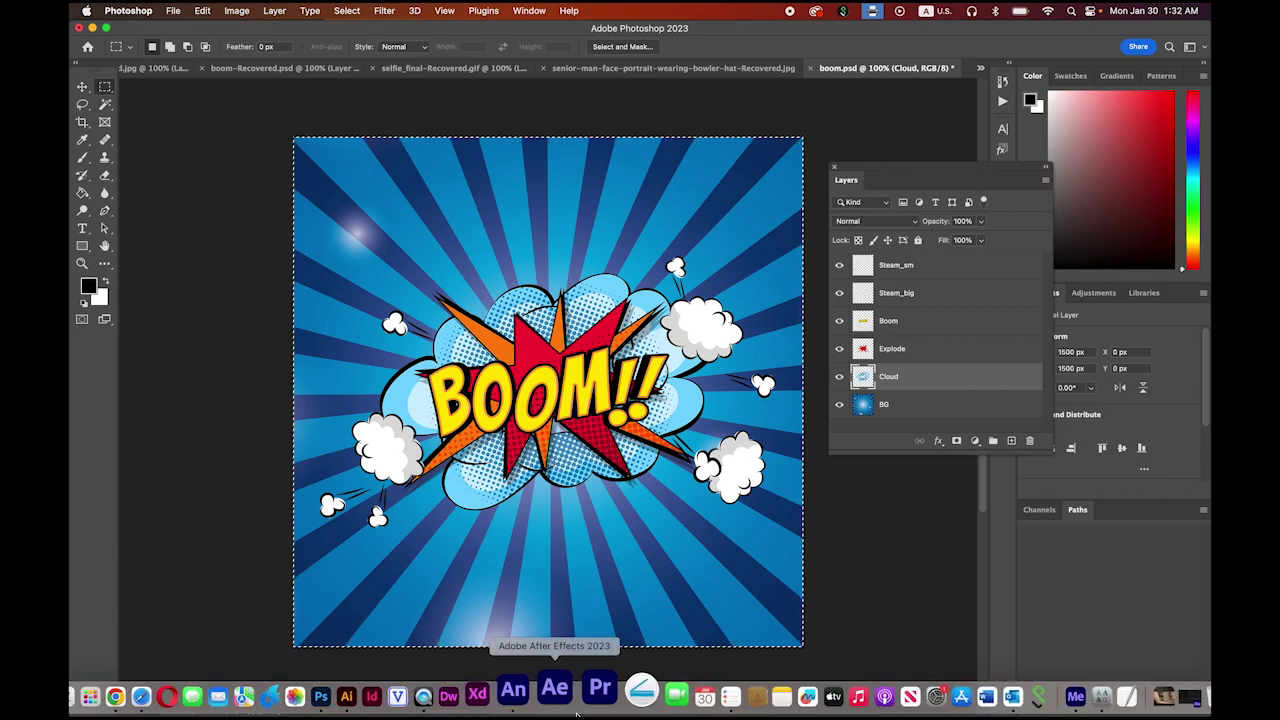
{"action": "left_click", "coordinate": [513, 689]}
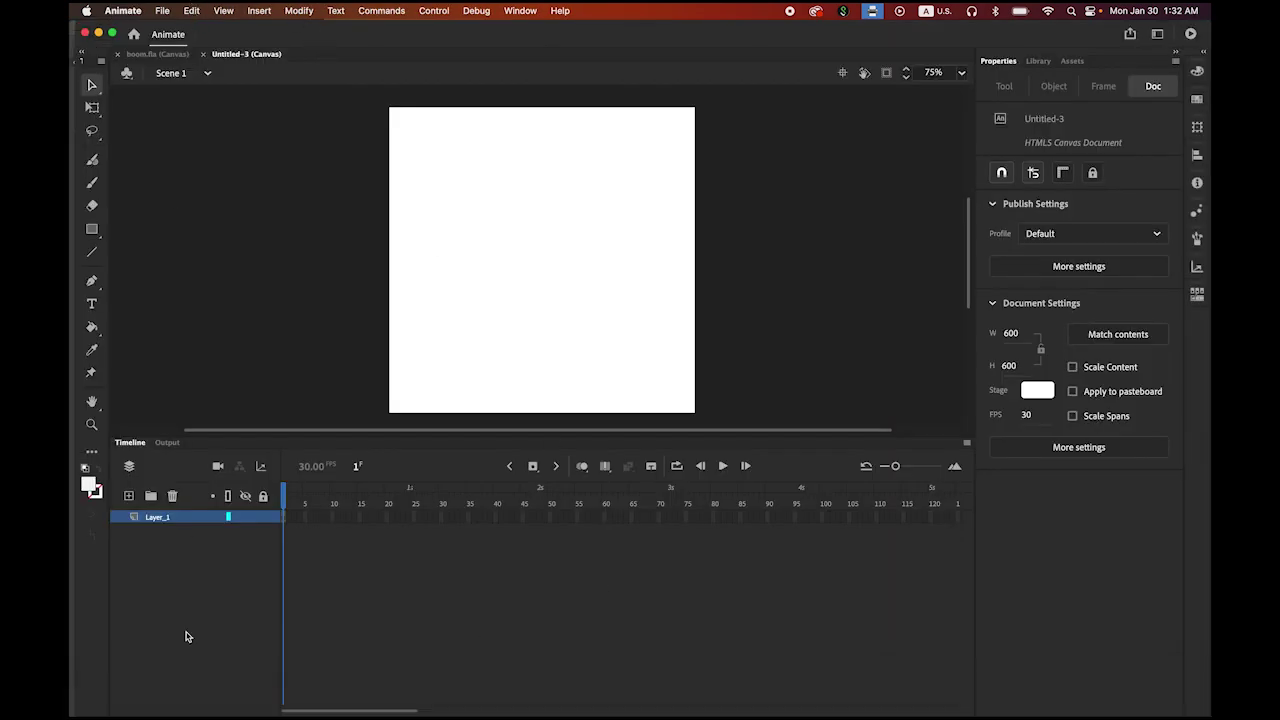
{"action": "left_click", "coordinate": [284, 518]}
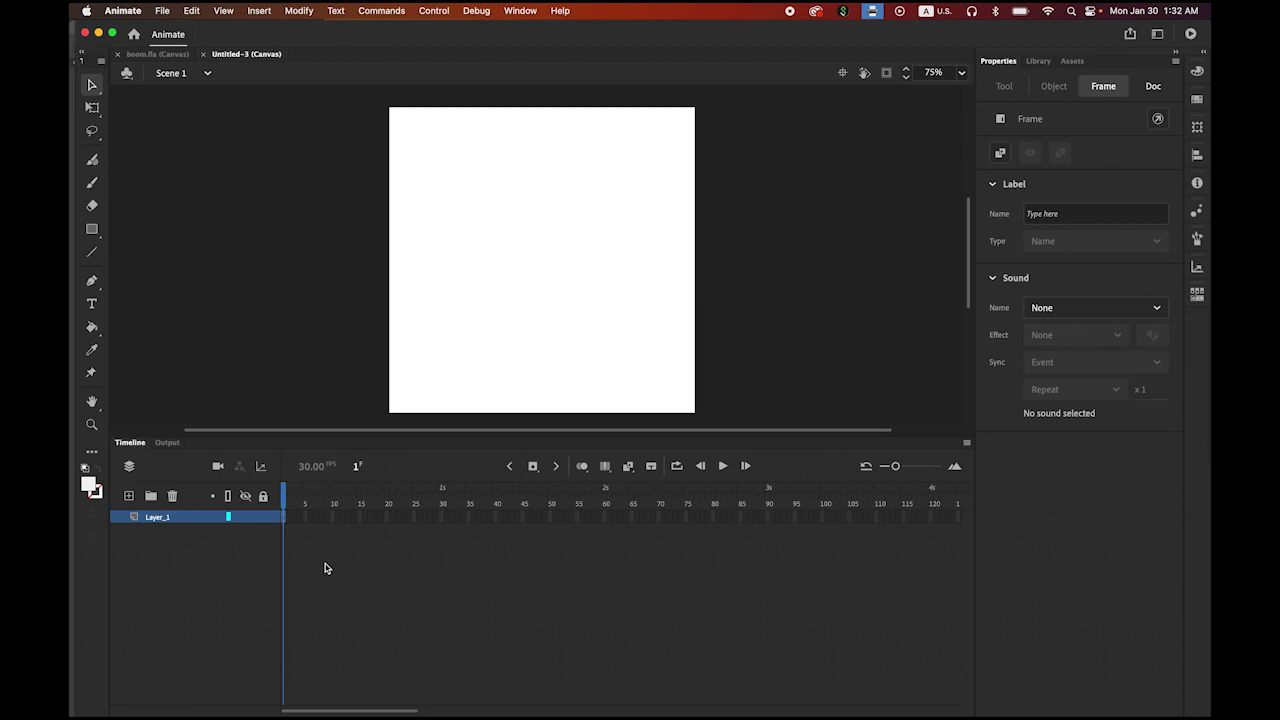
{"action": "left_click", "coordinate": [191, 10]}
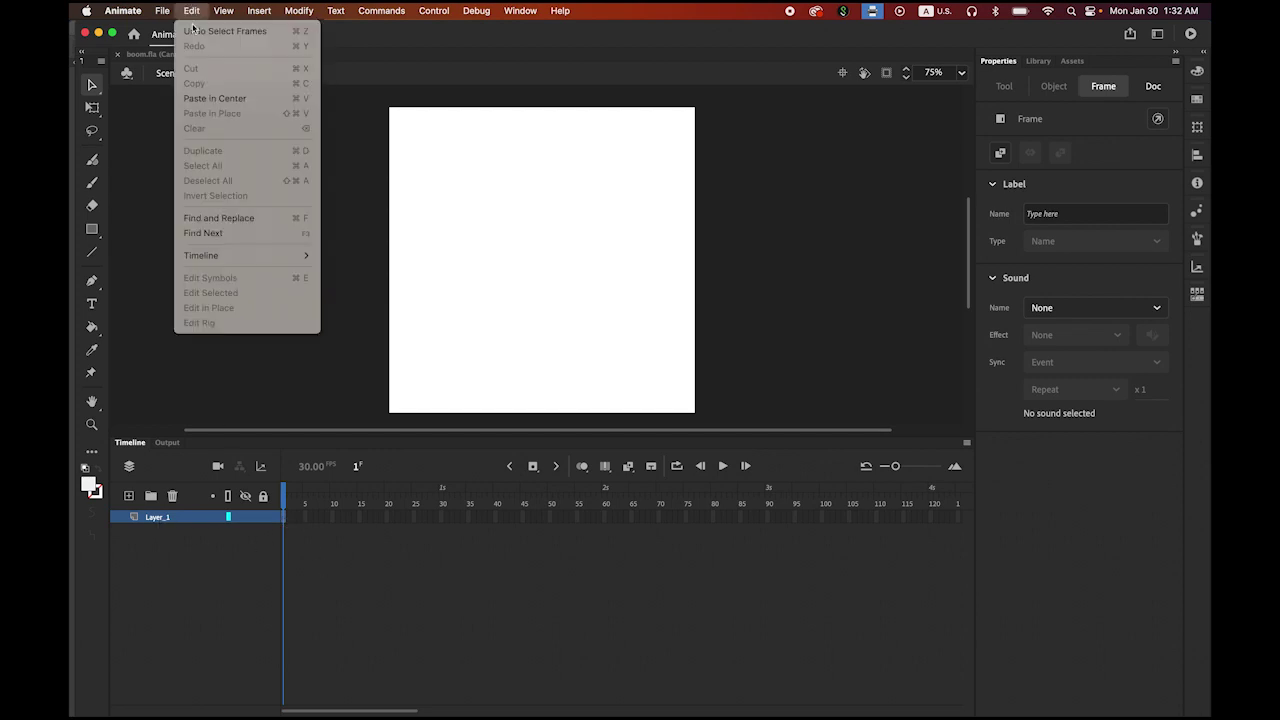
{"action": "left_click", "coordinate": [210, 100]}
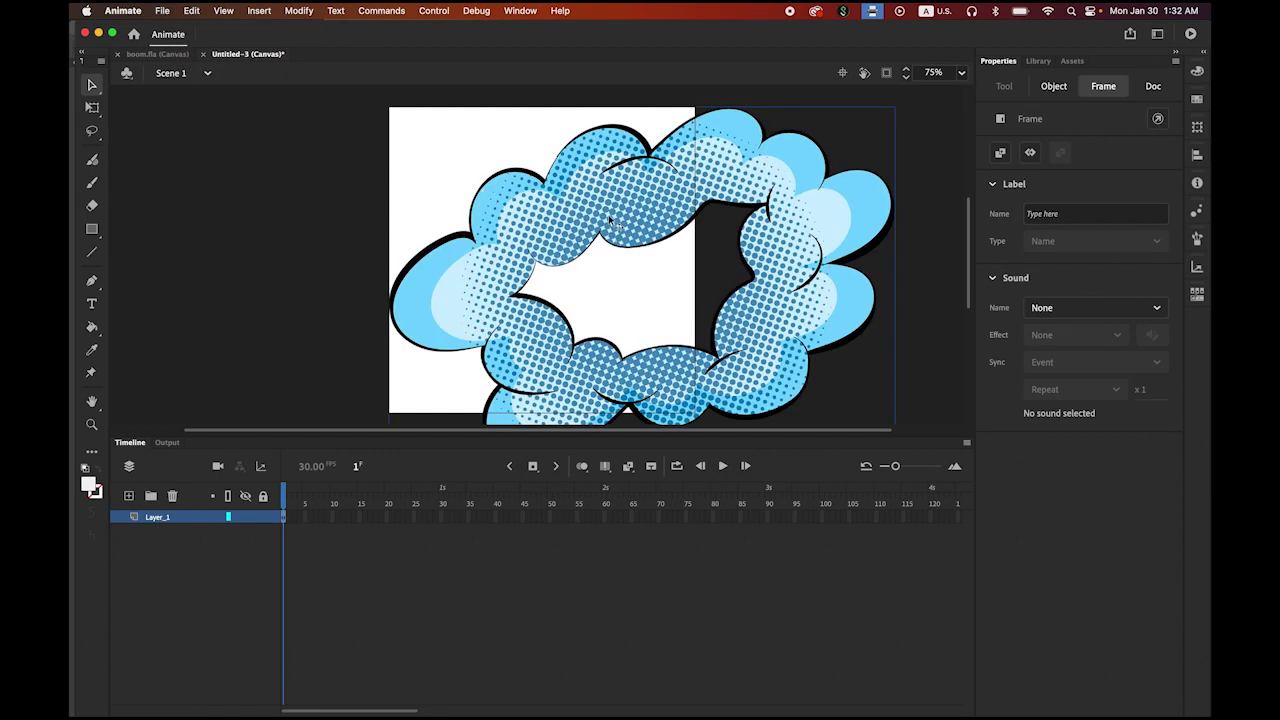
Rename Layer_1 as Cloud.
{"action": "double_click", "coordinate": [160, 517]}
{"action": "type", "text": "Cloud"}
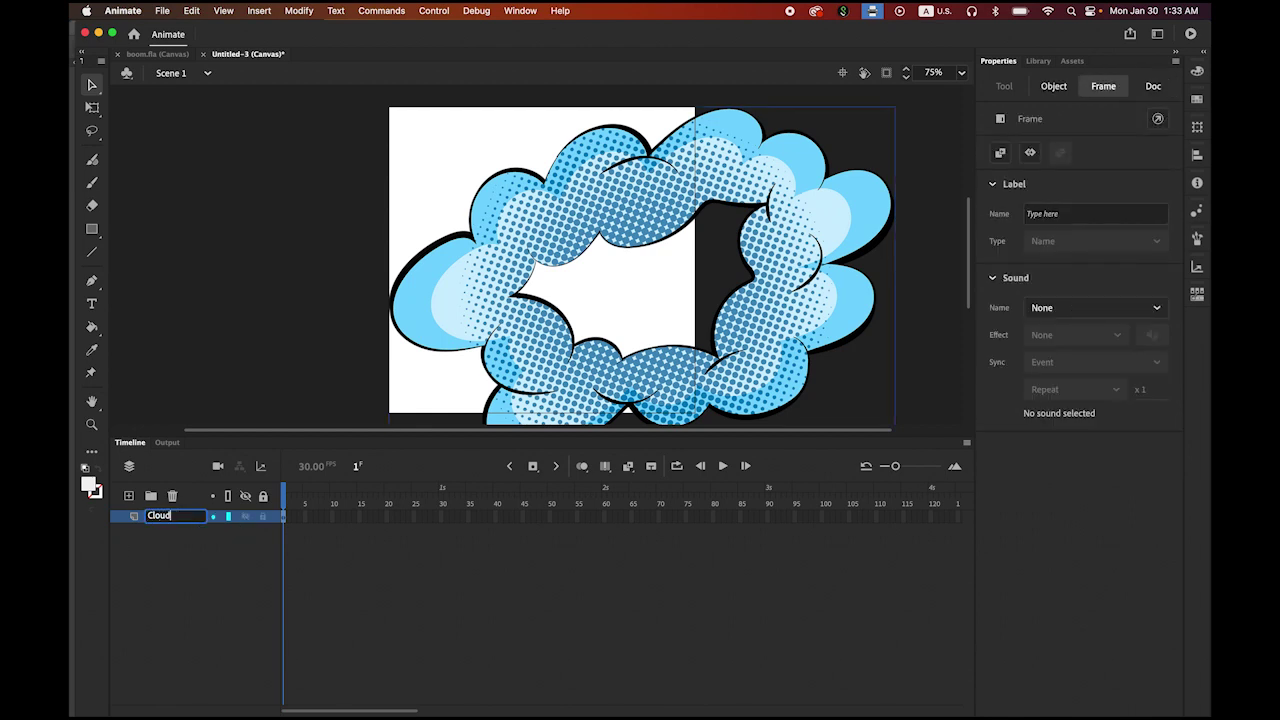
{"action": "key", "text": "Return"}
Delete the pasted cloud bitmap from the stage and select Bitmap 1 in the document library.
{"action": "left_click", "coordinate": [505, 268]}
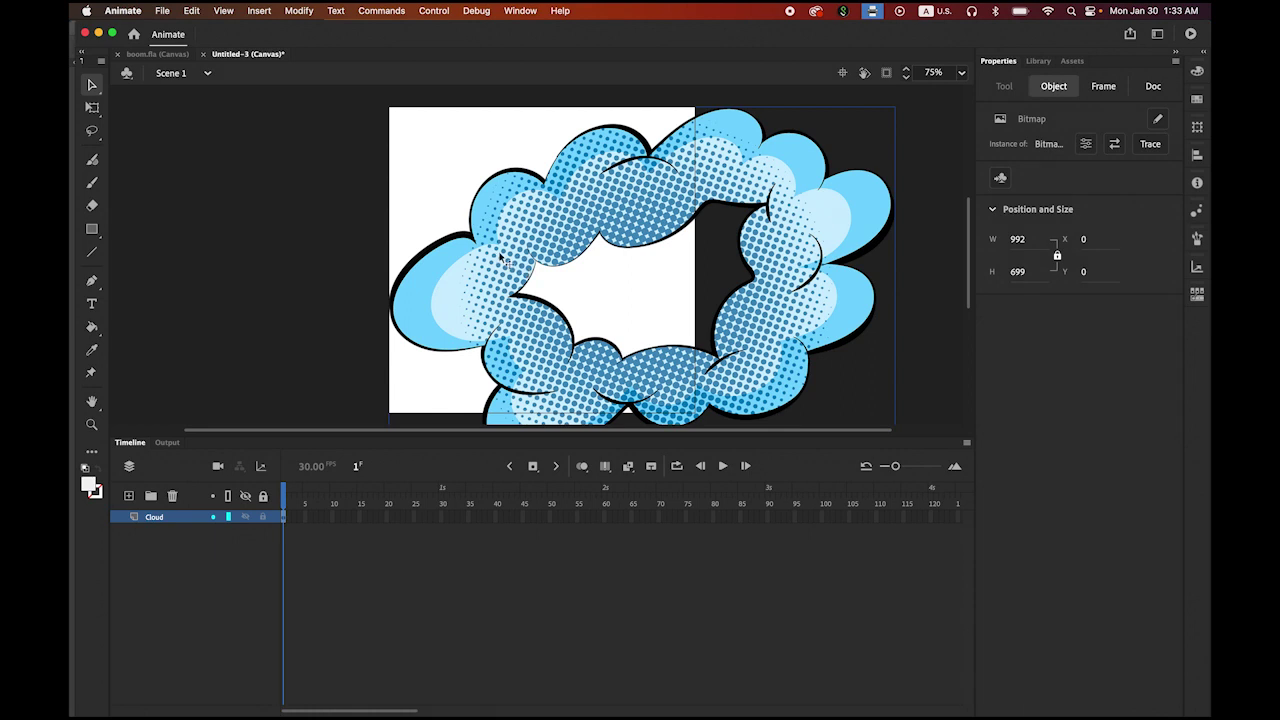
{"action": "key", "text": "Delete"}
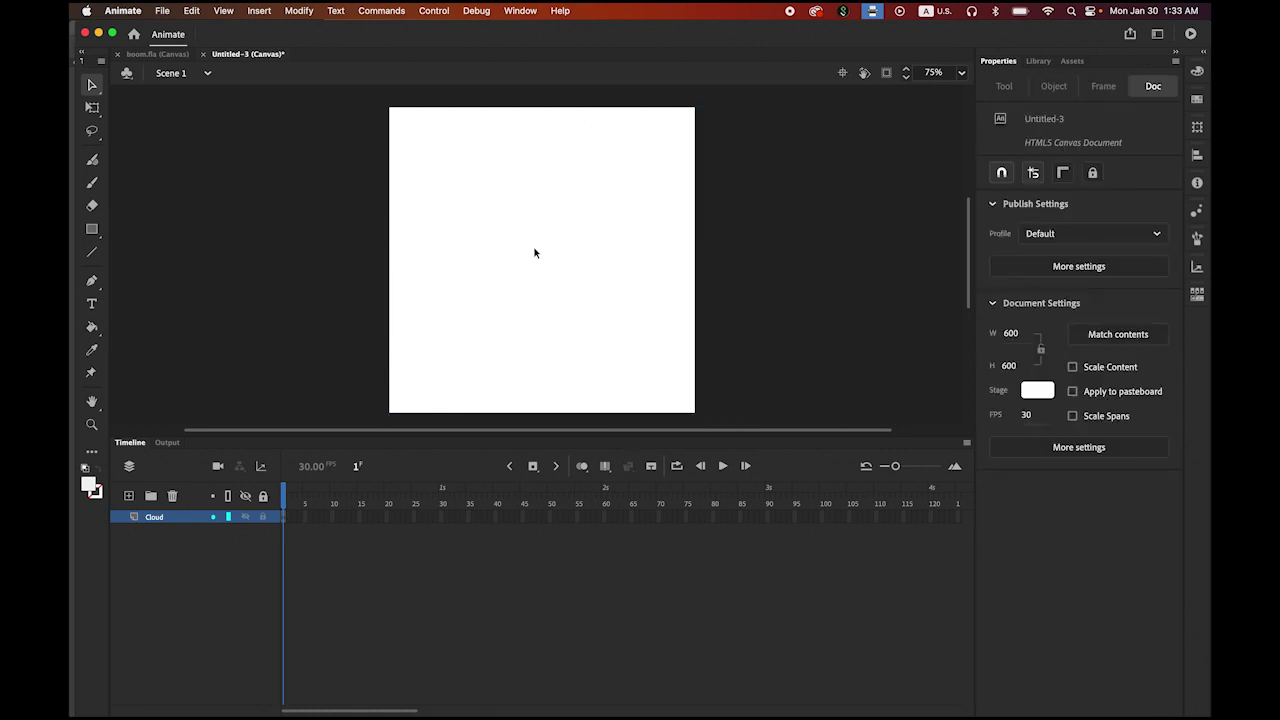
{"action": "left_click", "coordinate": [1039, 61]}
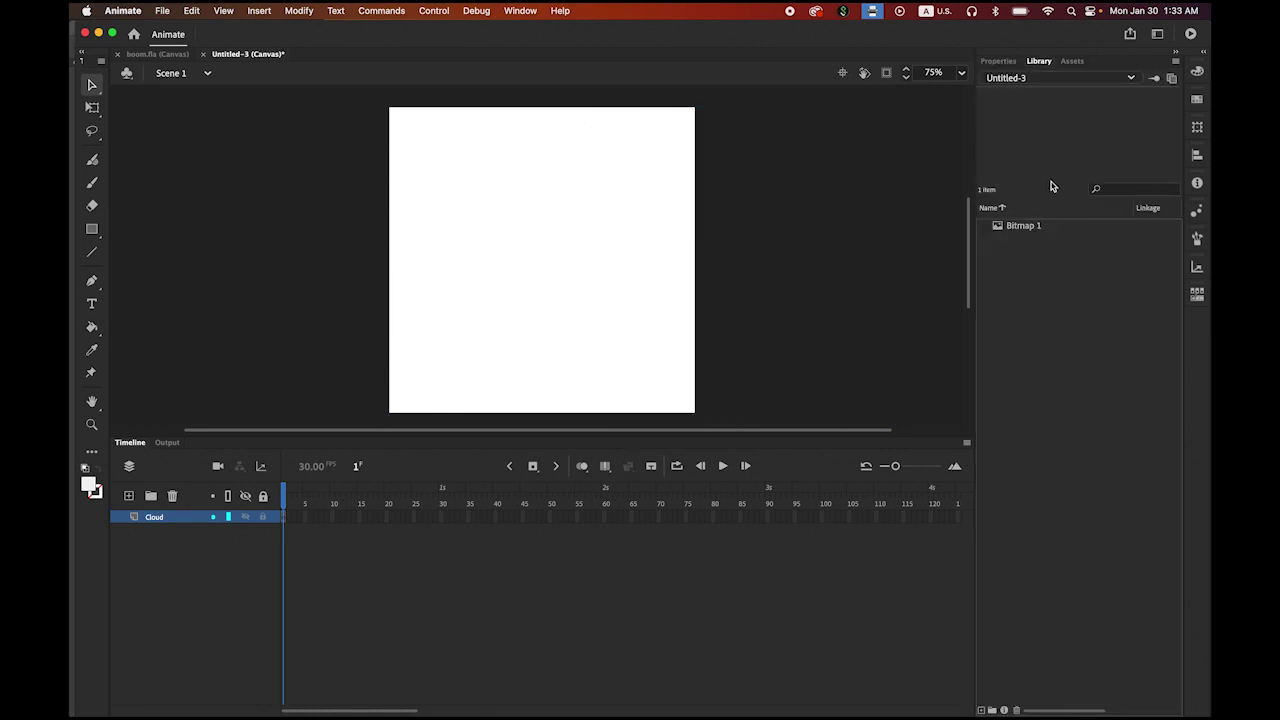
{"action": "left_click", "coordinate": [1032, 234]}
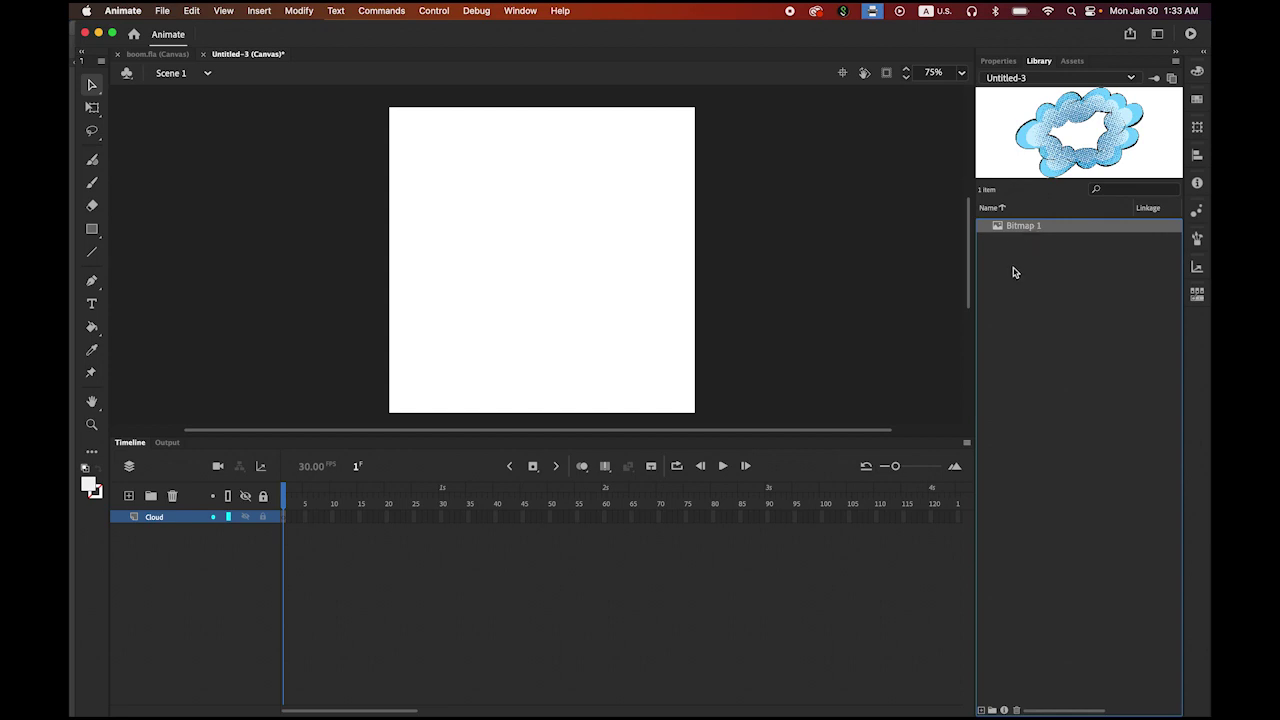
Create a new Movie Clip symbol named cloud in the library root and open it for editing.
{"action": "left_click", "coordinate": [981, 710]}
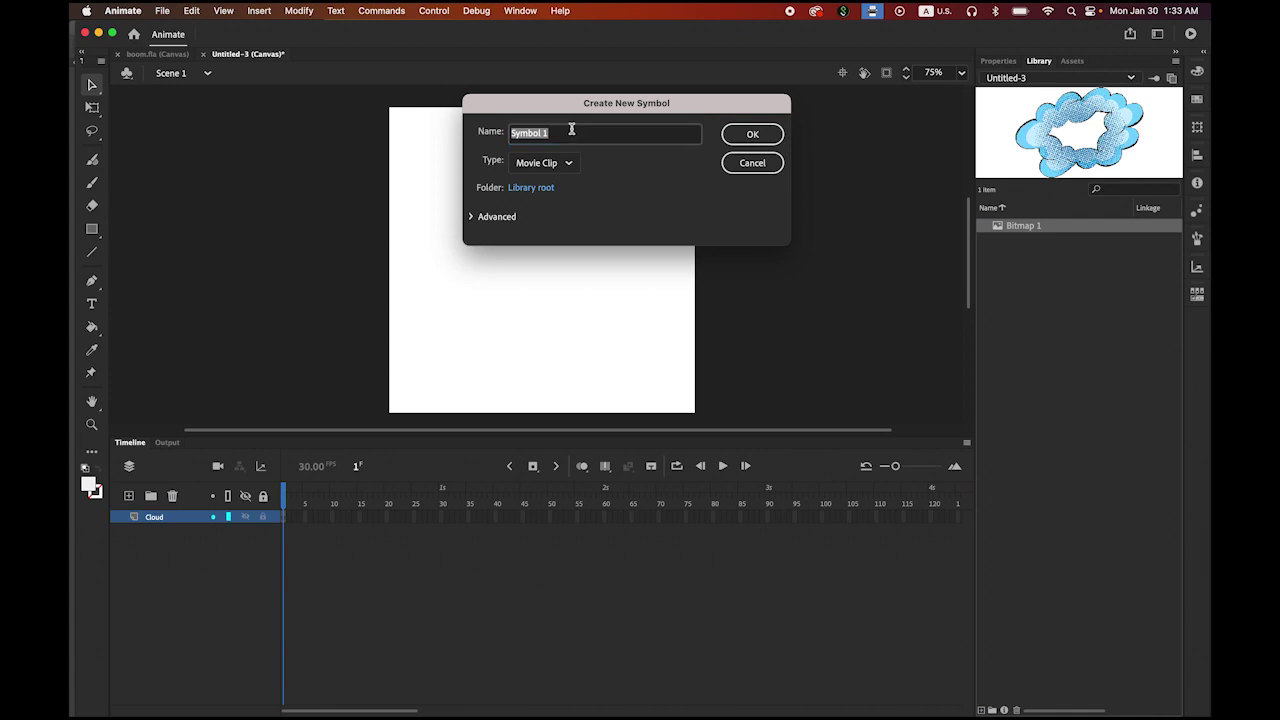
{"action": "type", "text": "cloud"}
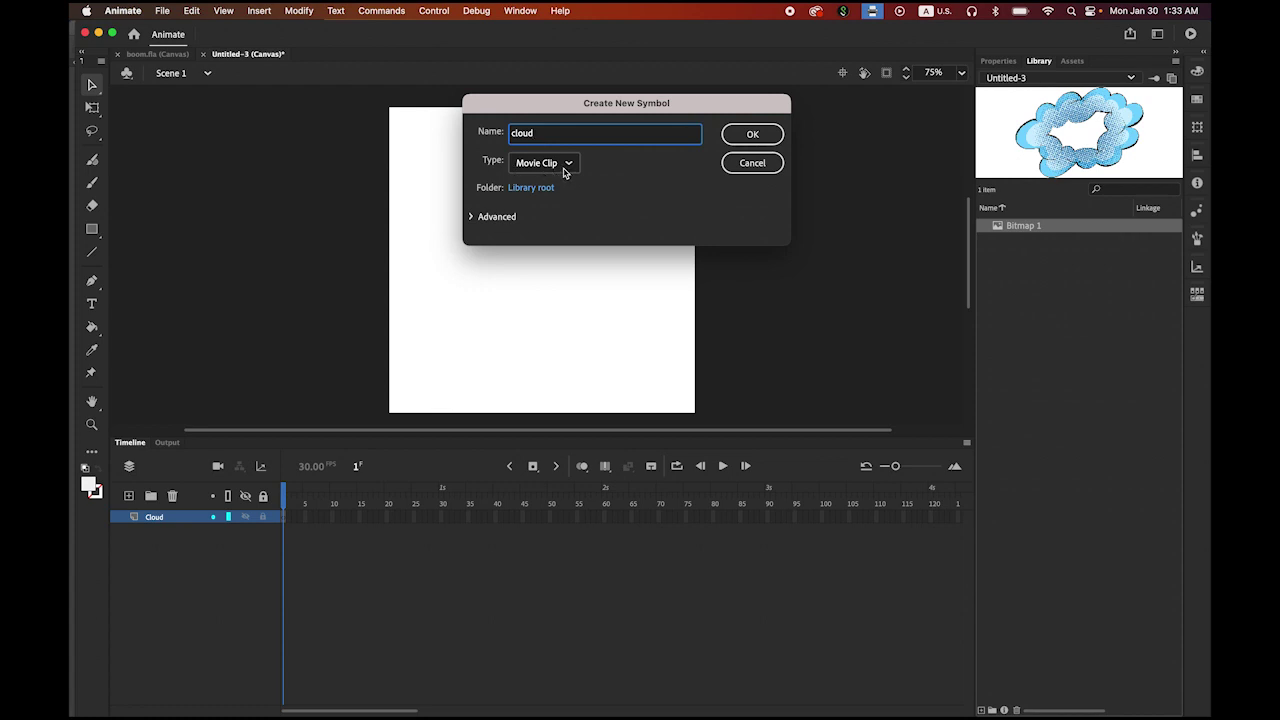
{"action": "left_click", "coordinate": [754, 136]}
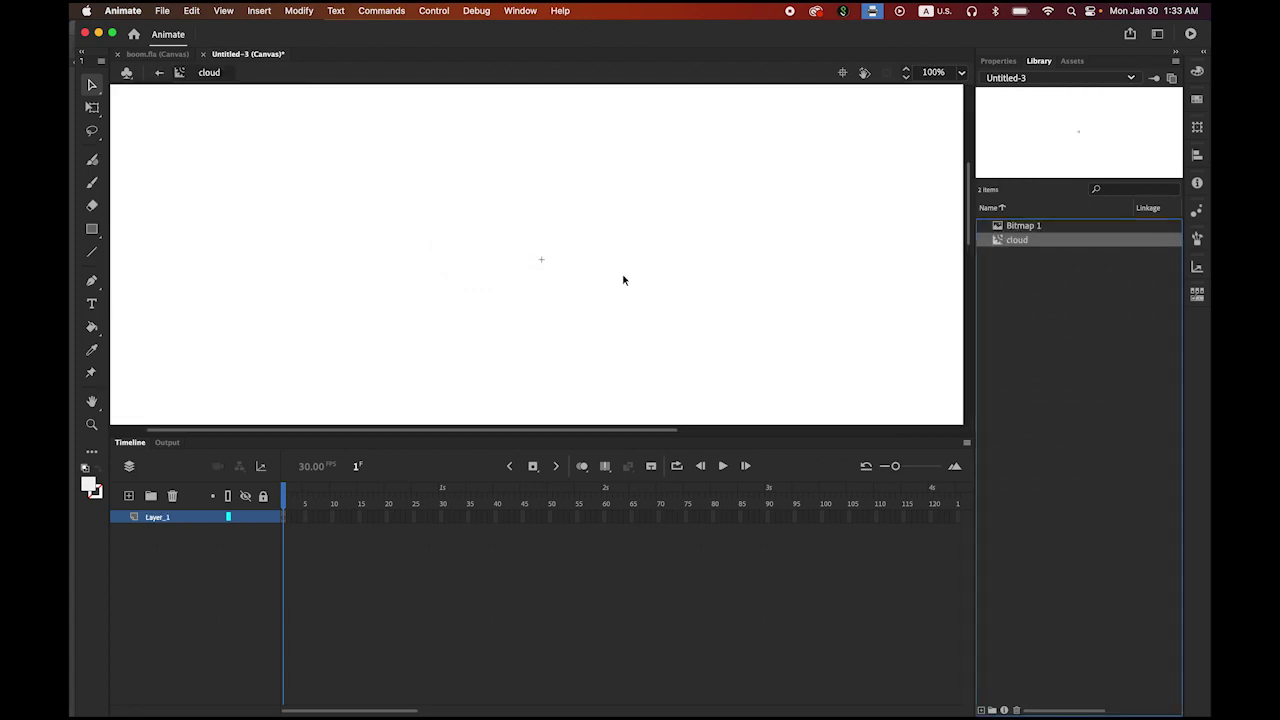
{"action": "left_click_drag", "start_coordinate": [601, 257], "coordinate": [435, 175]}
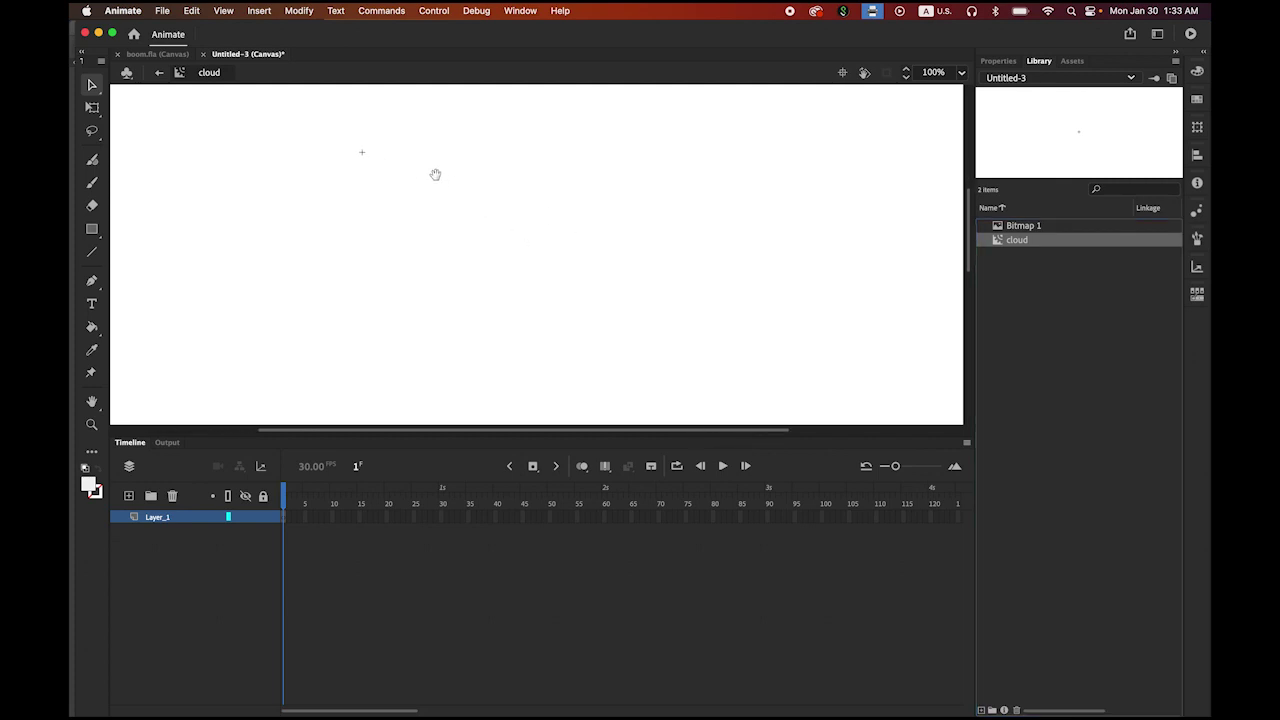
{"action": "left_click", "coordinate": [1000, 243]}
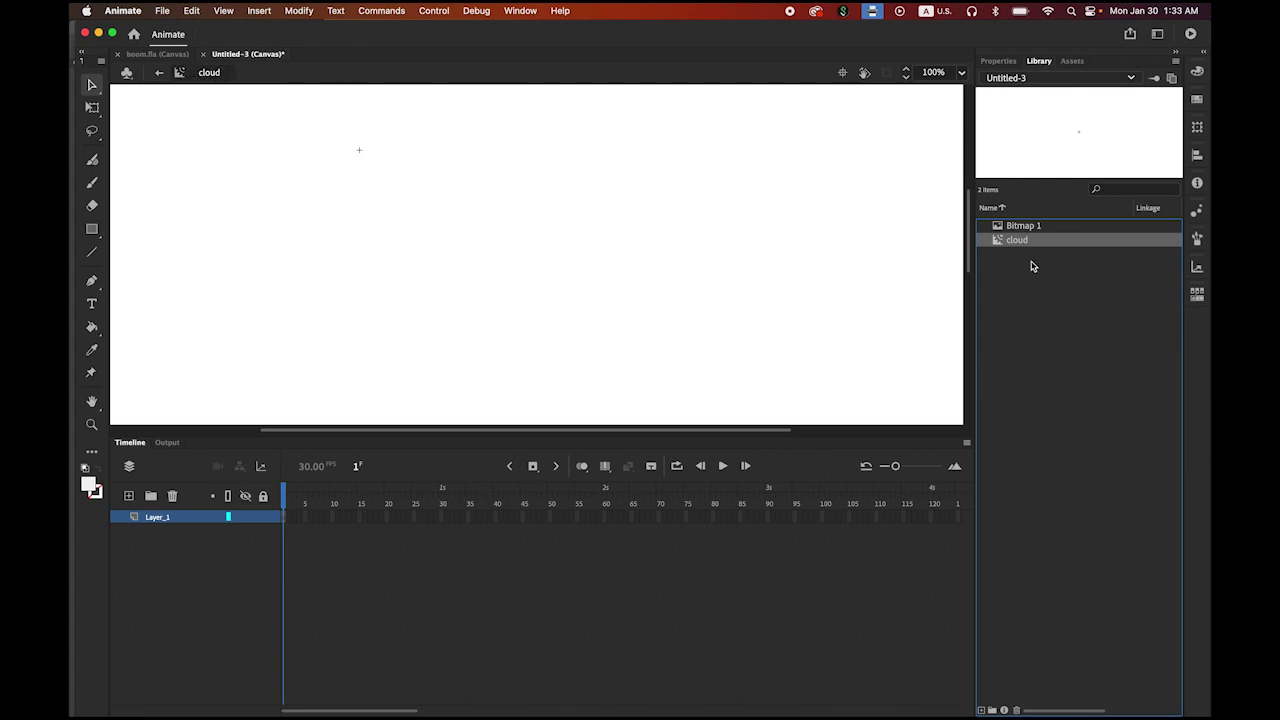
Place Bitmap 1 inside the cloud symbol, set its position to X 0 and Y 0, and return to Scene 1.
{"action": "left_click", "coordinate": [1017, 229]}
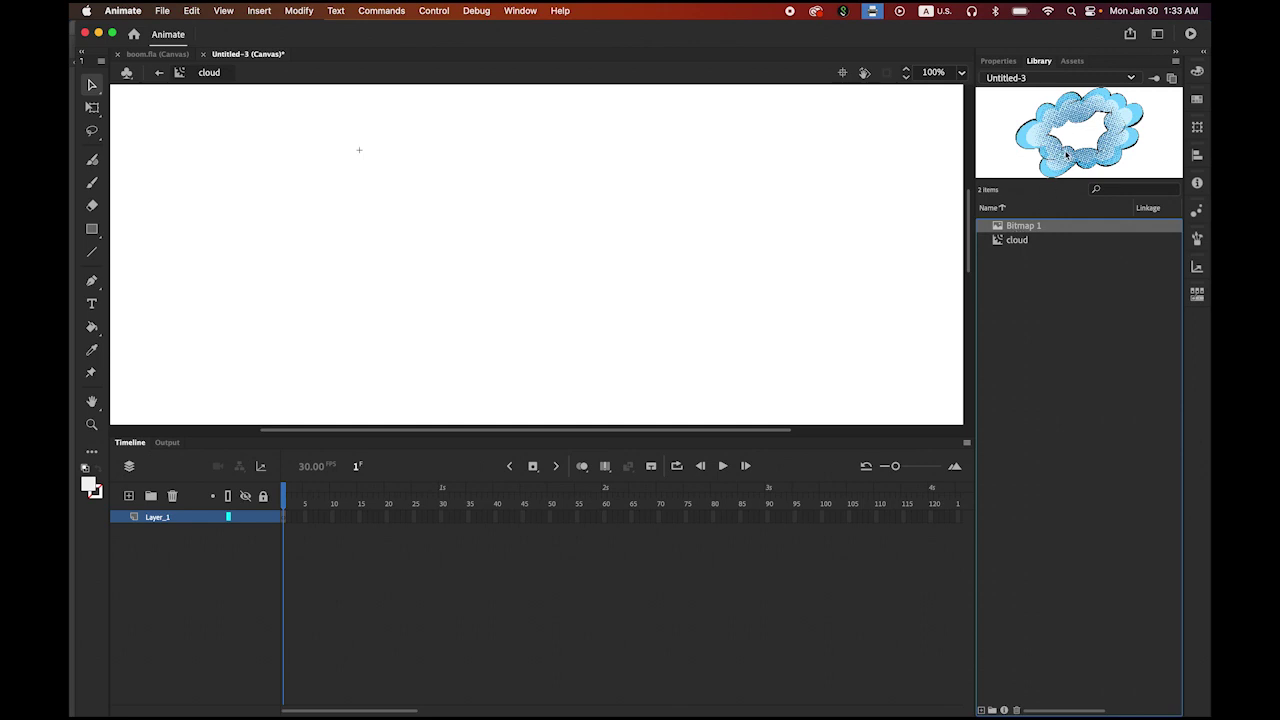
{"action": "left_click_drag", "start_coordinate": [998, 229], "coordinate": [692, 237]}
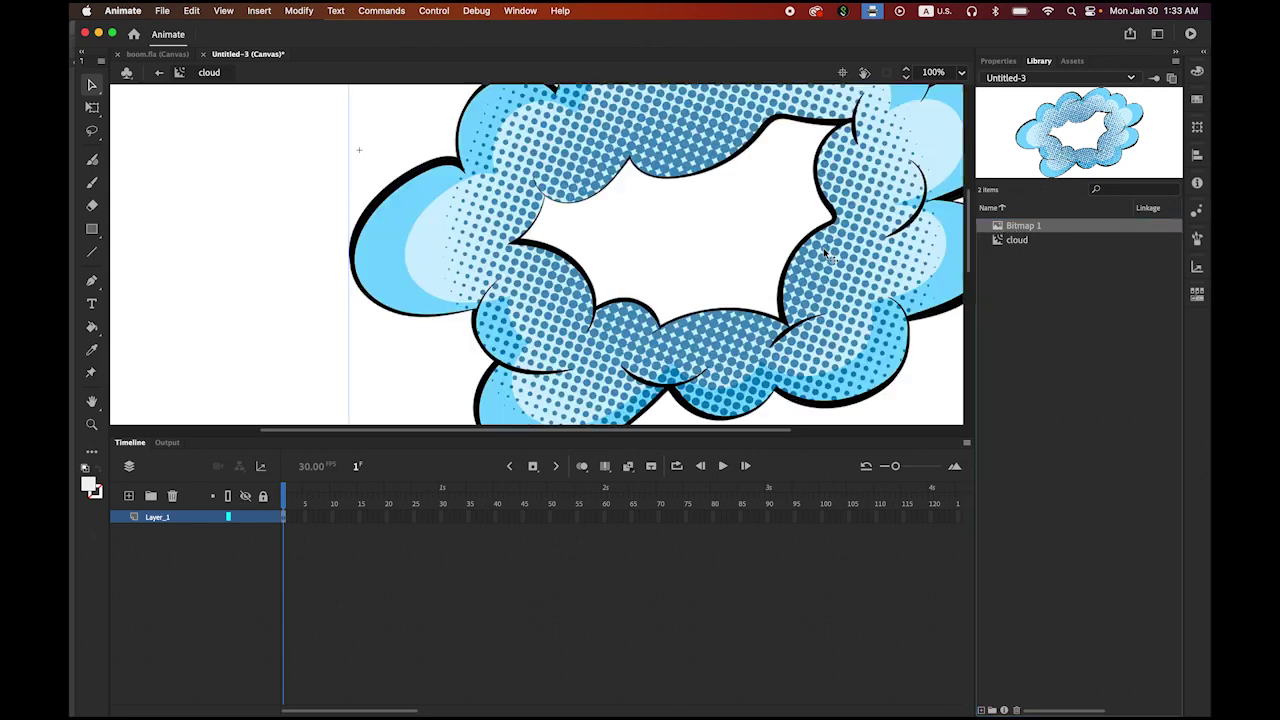
{"action": "left_click", "coordinate": [999, 62]}
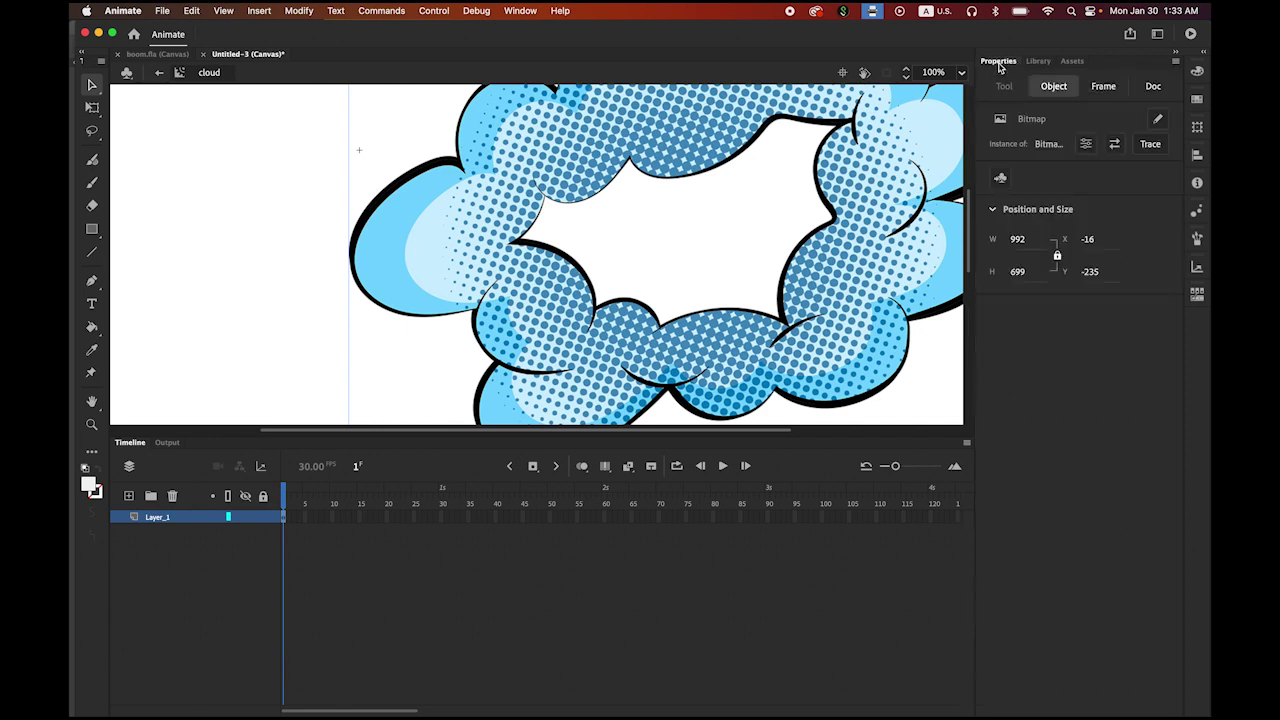
{"action": "left_click", "coordinate": [1089, 244]}
{"action": "type", "text": "0"}
{"action": "key", "text": "Tab"}
{"action": "type", "text": "0"}
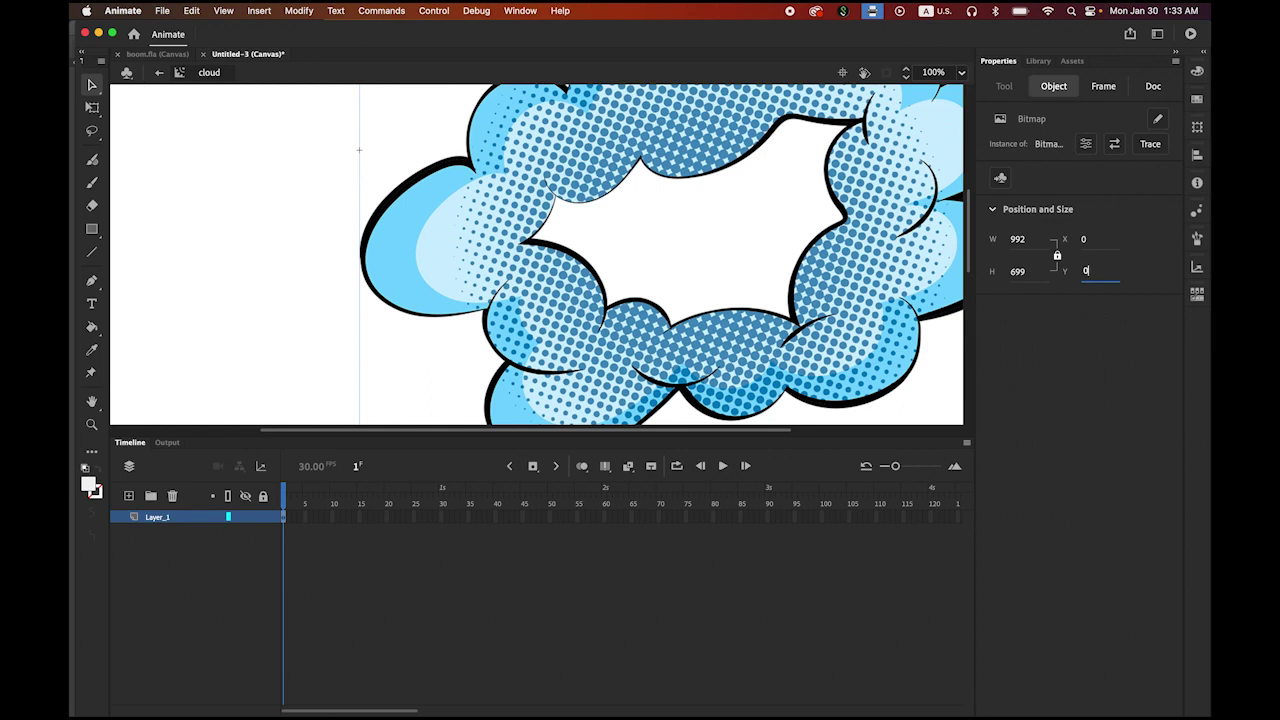
{"action": "key", "text": "Return"}
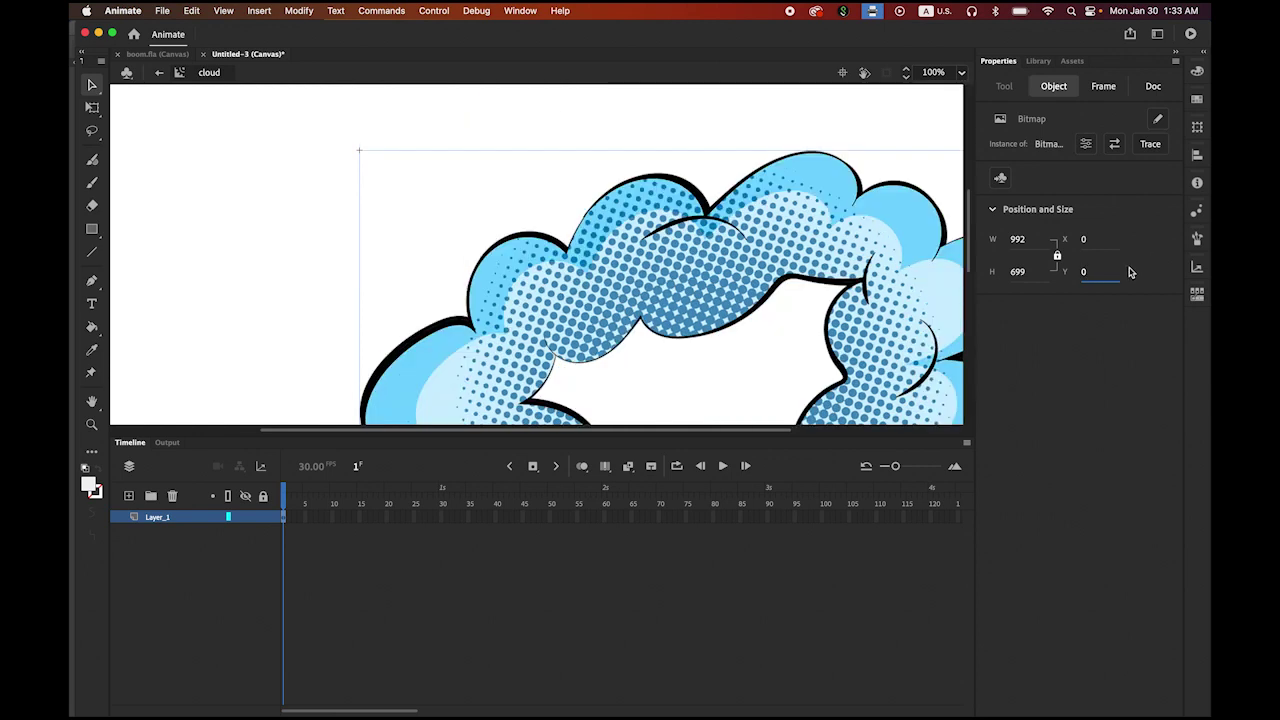
{"action": "left_click", "coordinate": [159, 72]}
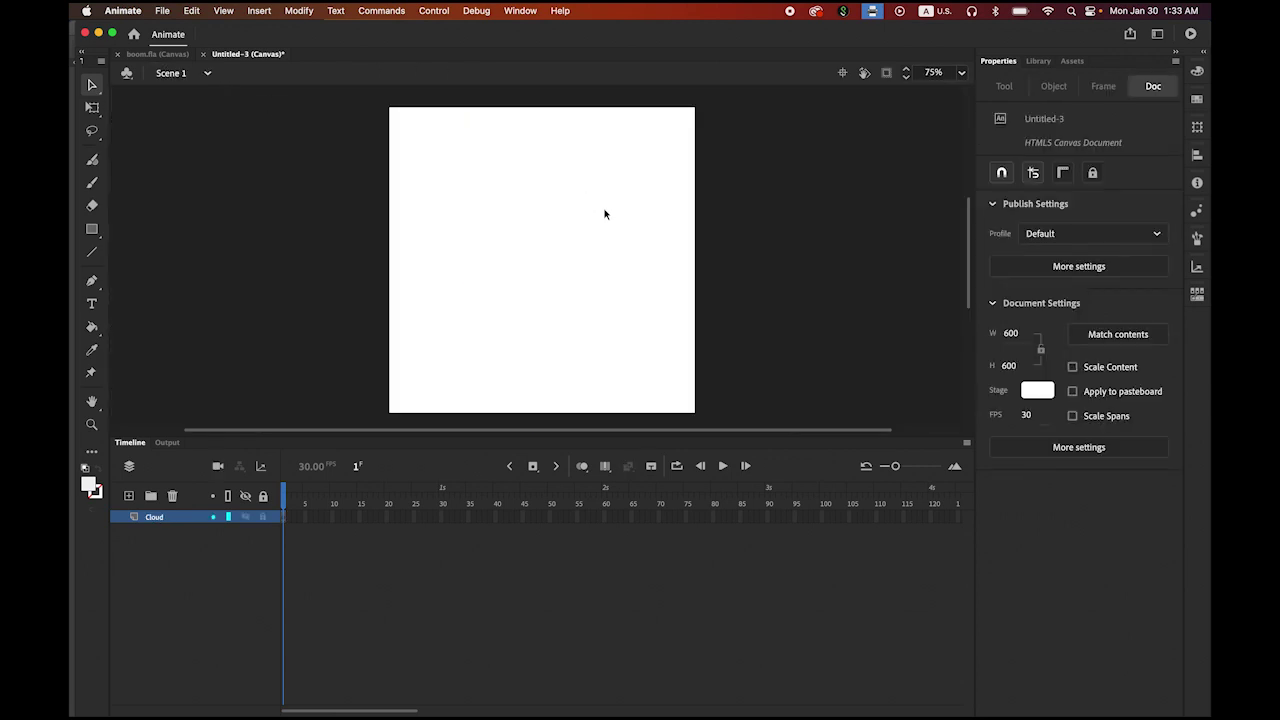
Reopen the cloud symbol from the library and add keyframes at frames 5 and 10 of Layer_1.
{"action": "left_click", "coordinate": [1039, 61]}
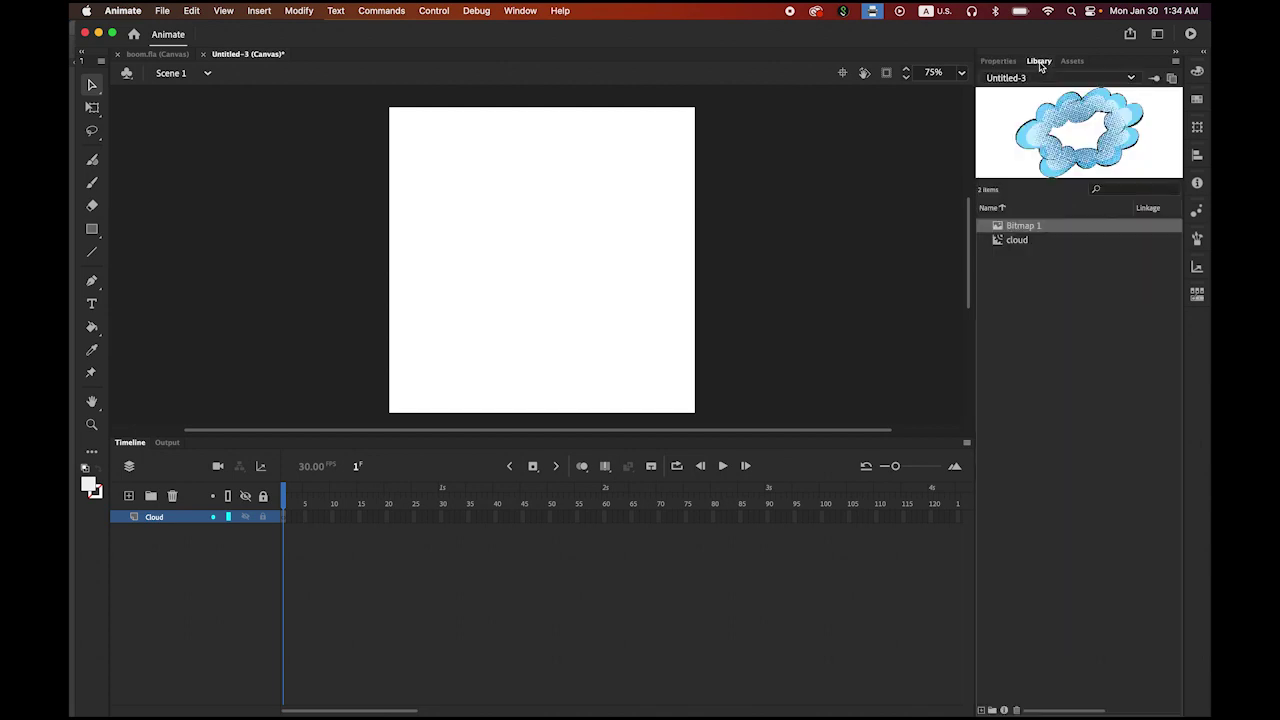
{"action": "left_click", "coordinate": [1015, 246]}
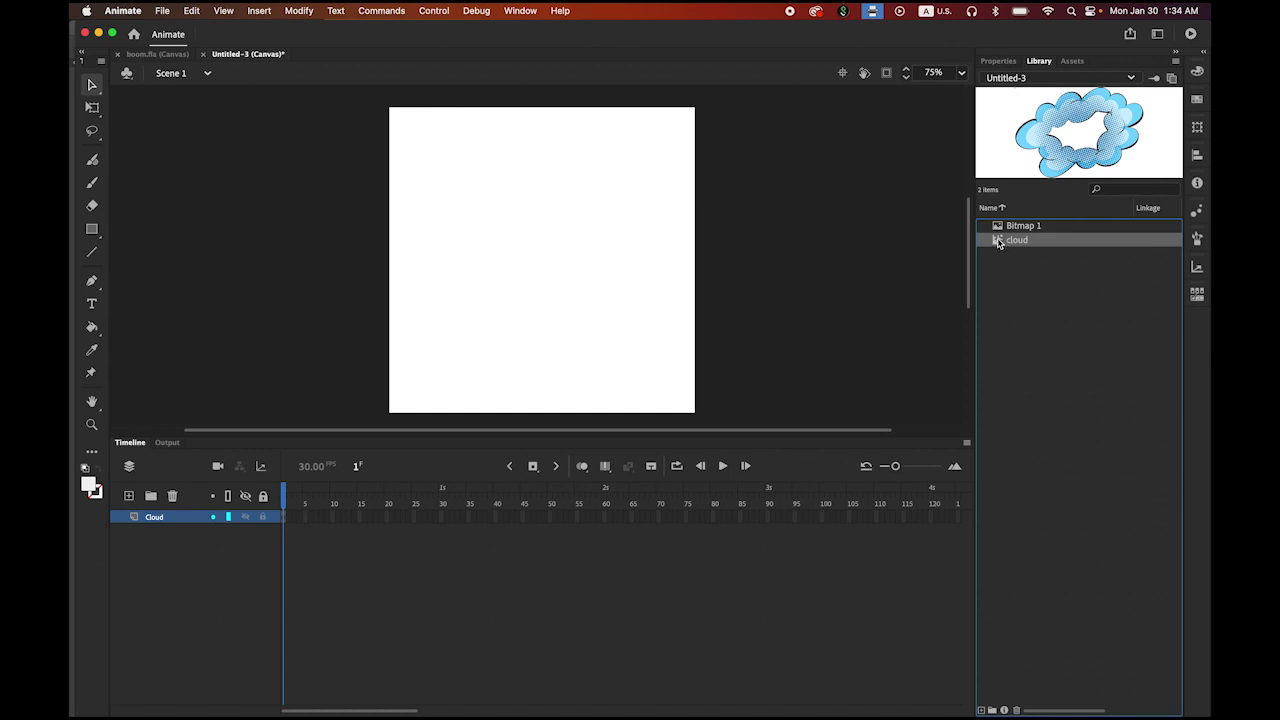
{"action": "double_click", "coordinate": [998, 242]}
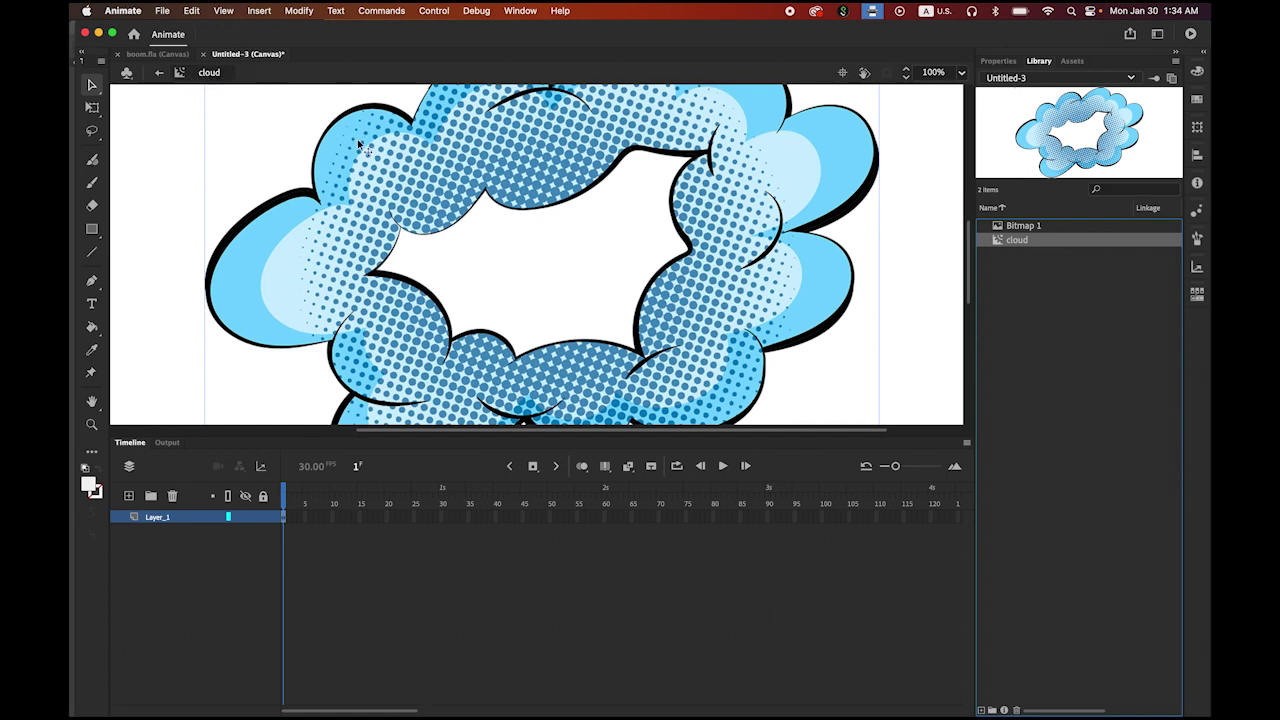
{"action": "left_click", "coordinate": [305, 517]}
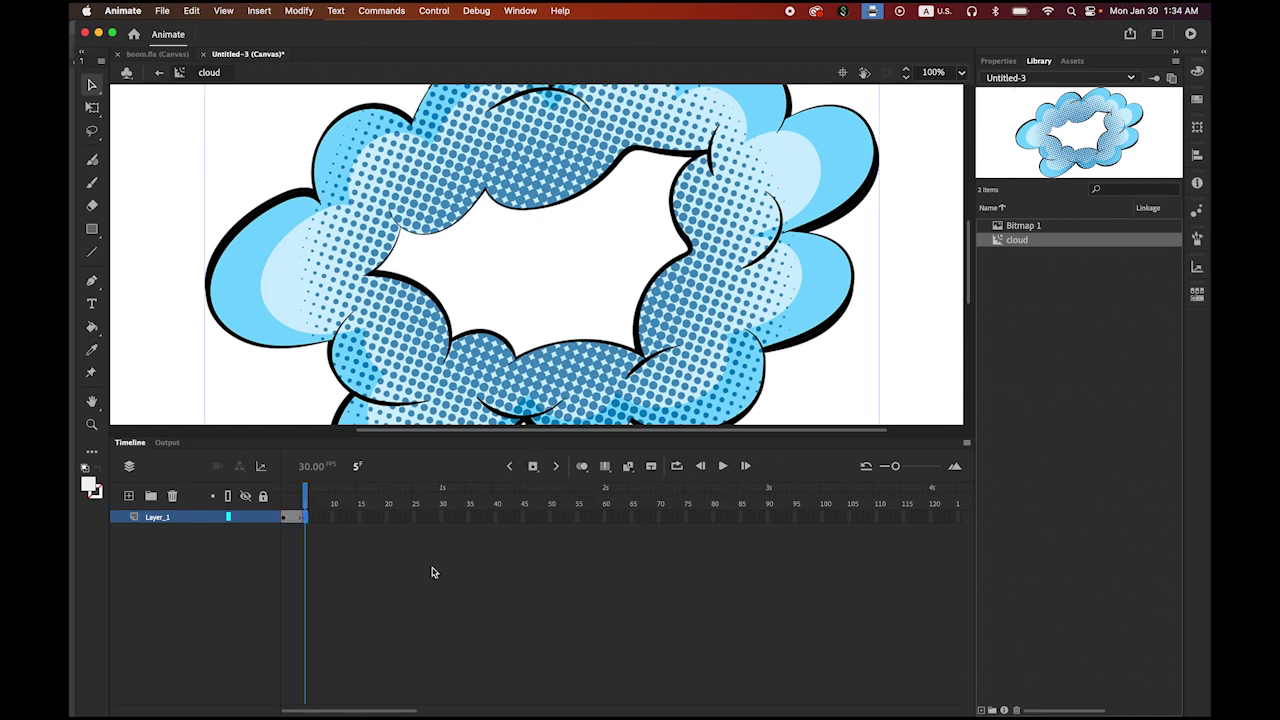
{"action": "left_click", "coordinate": [334, 517]}
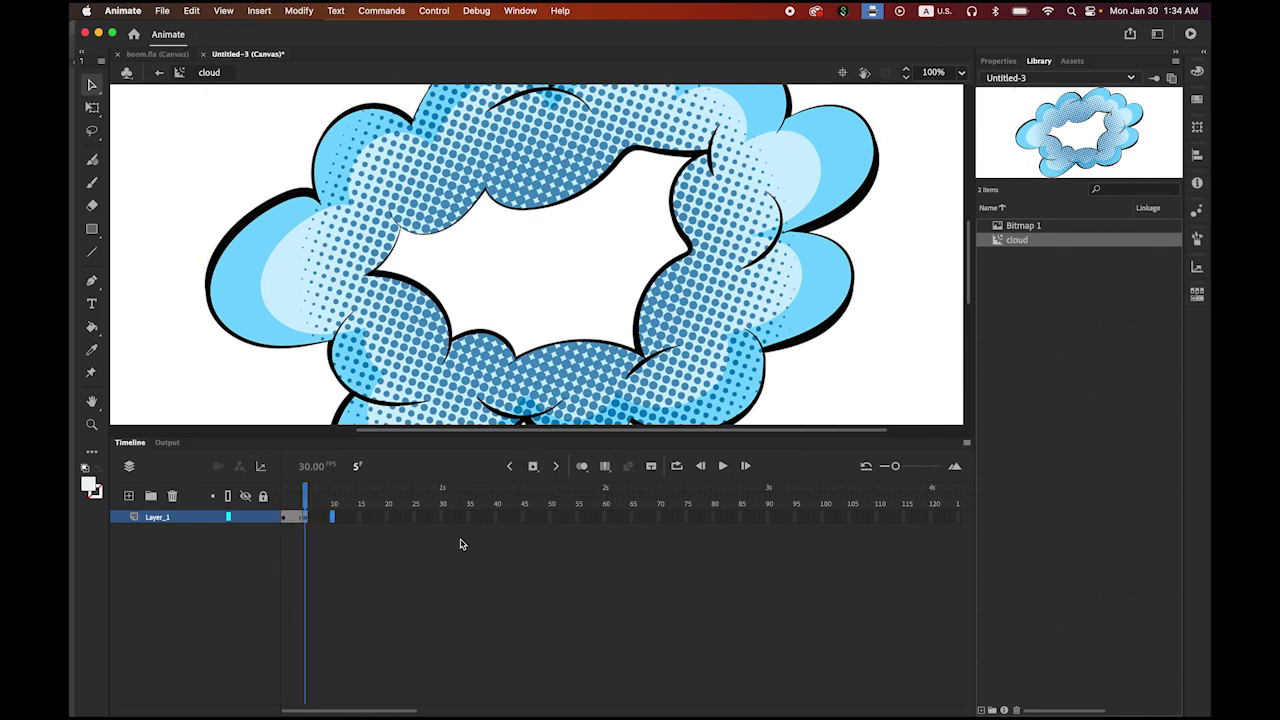
{"action": "left_click", "coordinate": [535, 466]}
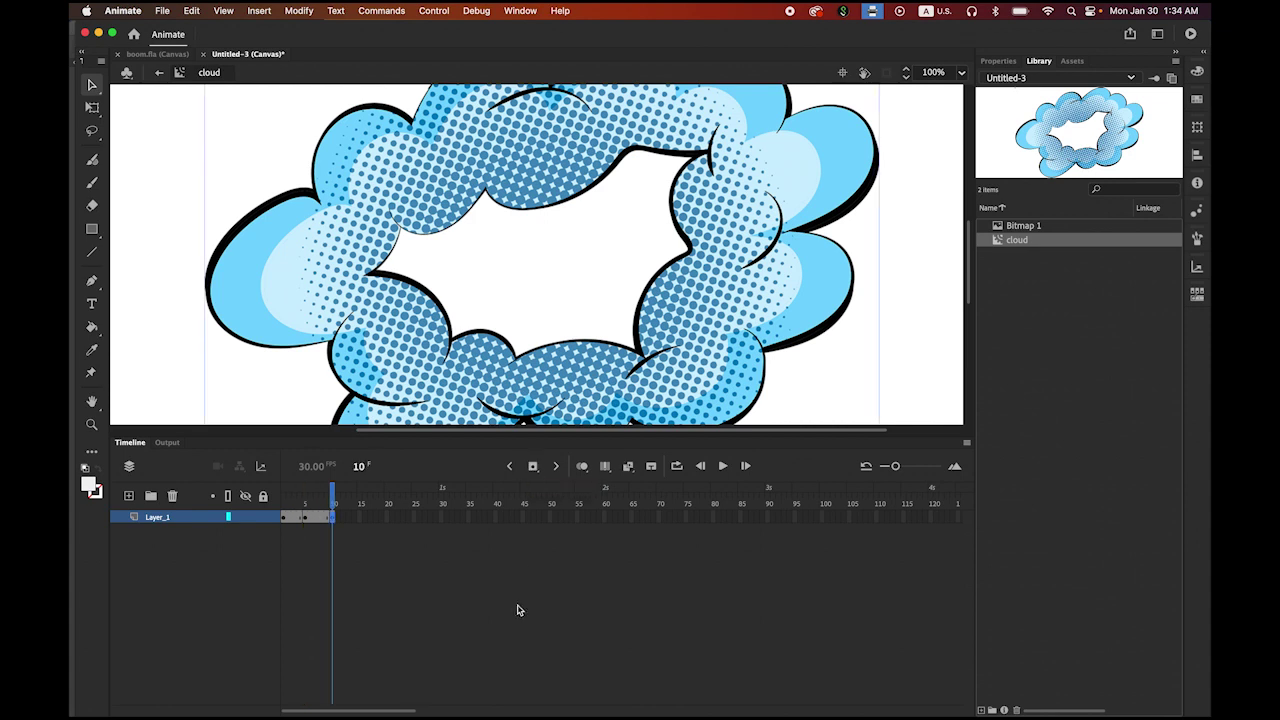
Create classic tweens on Layer_1 between frames 1 and 5 and between frames 5 and 10.
{"action": "left_click", "coordinate": [290, 520]}
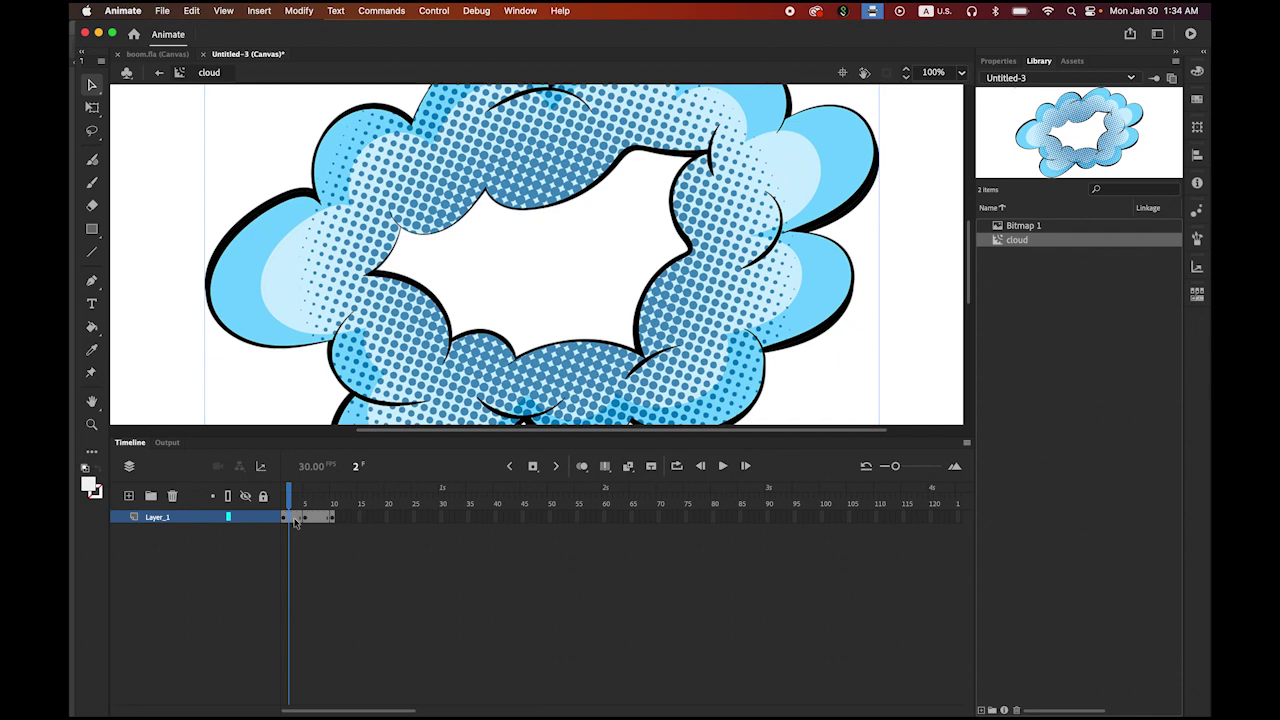
{"action": "right_click", "coordinate": [292, 518]}
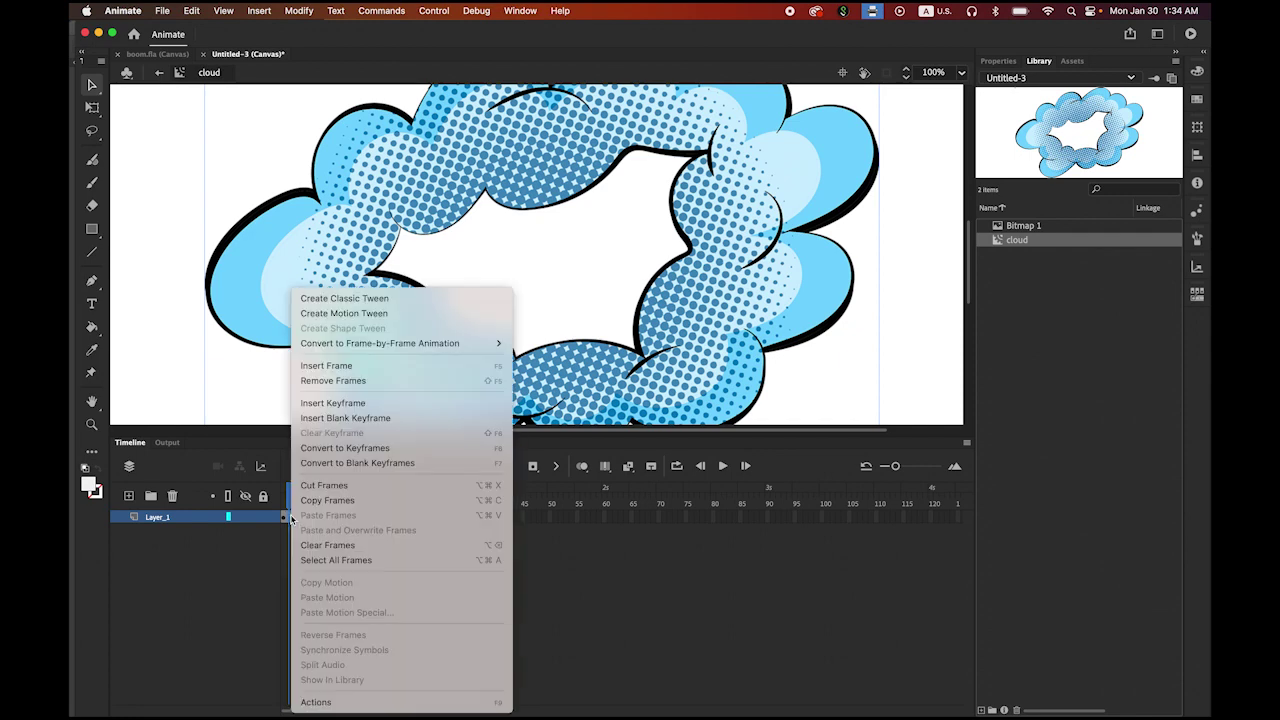
{"action": "left_click", "coordinate": [394, 298]}
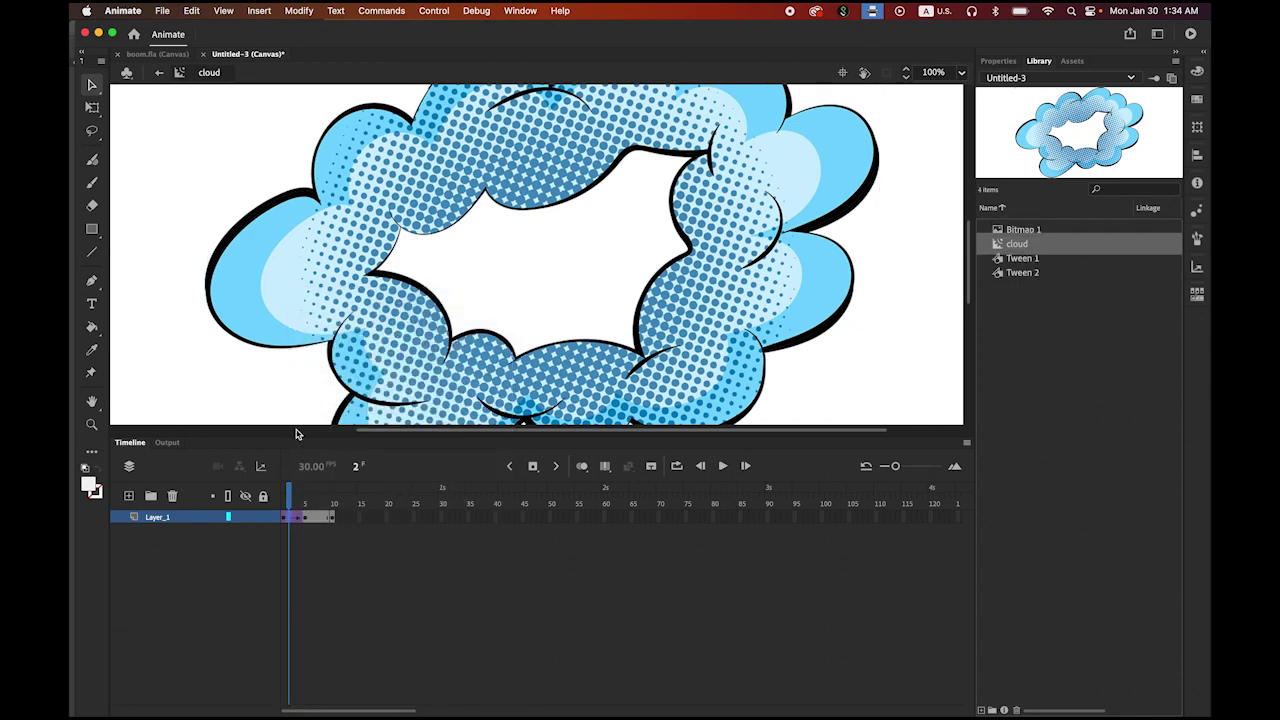
{"action": "left_click", "coordinate": [318, 520]}
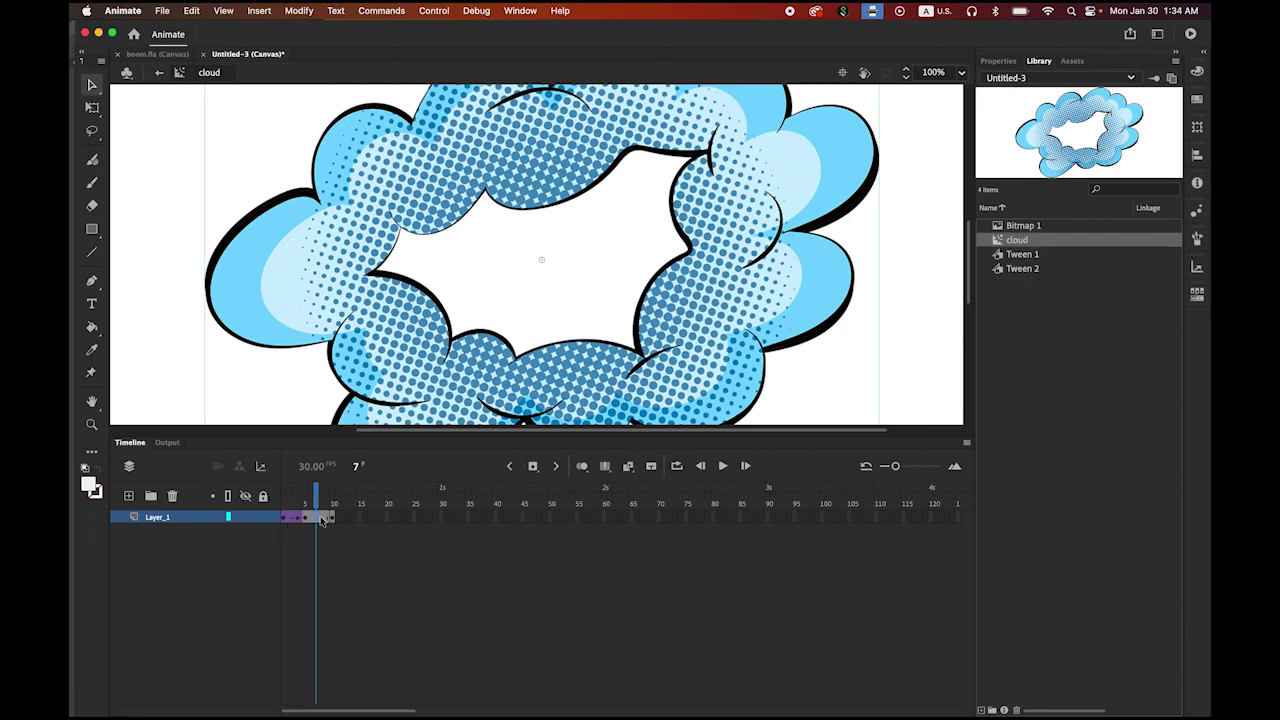
{"action": "right_click", "coordinate": [321, 519]}
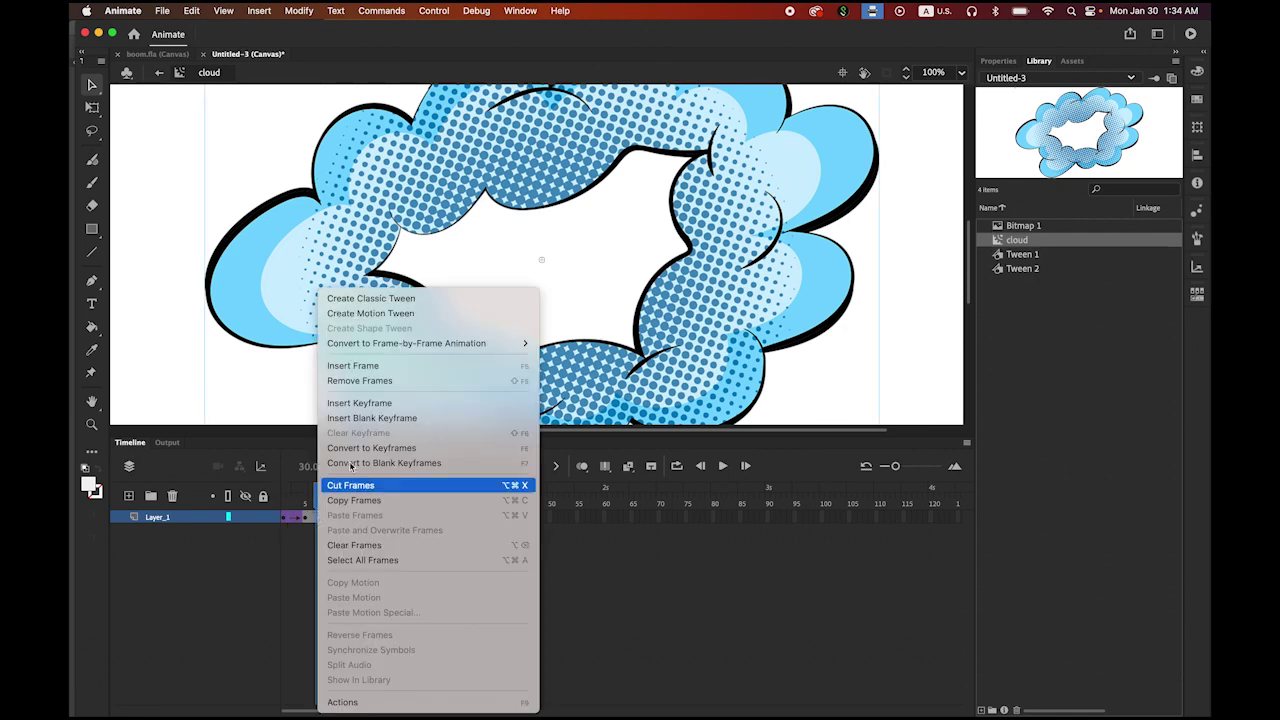
{"action": "left_click", "coordinate": [403, 298]}
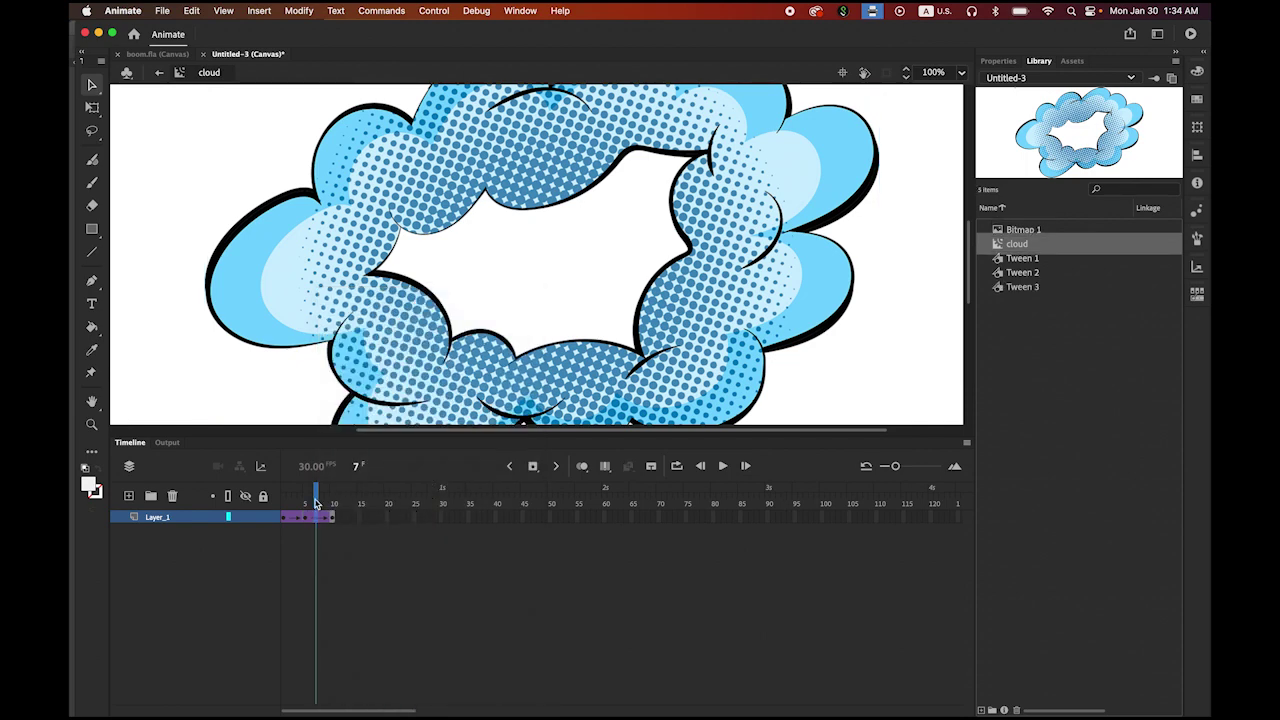
Rotate the cloud slightly clockwise at the frame 5 keyframe with the Free Transform tool.
{"action": "left_click_drag", "start_coordinate": [317, 503], "coordinate": [305, 503]}
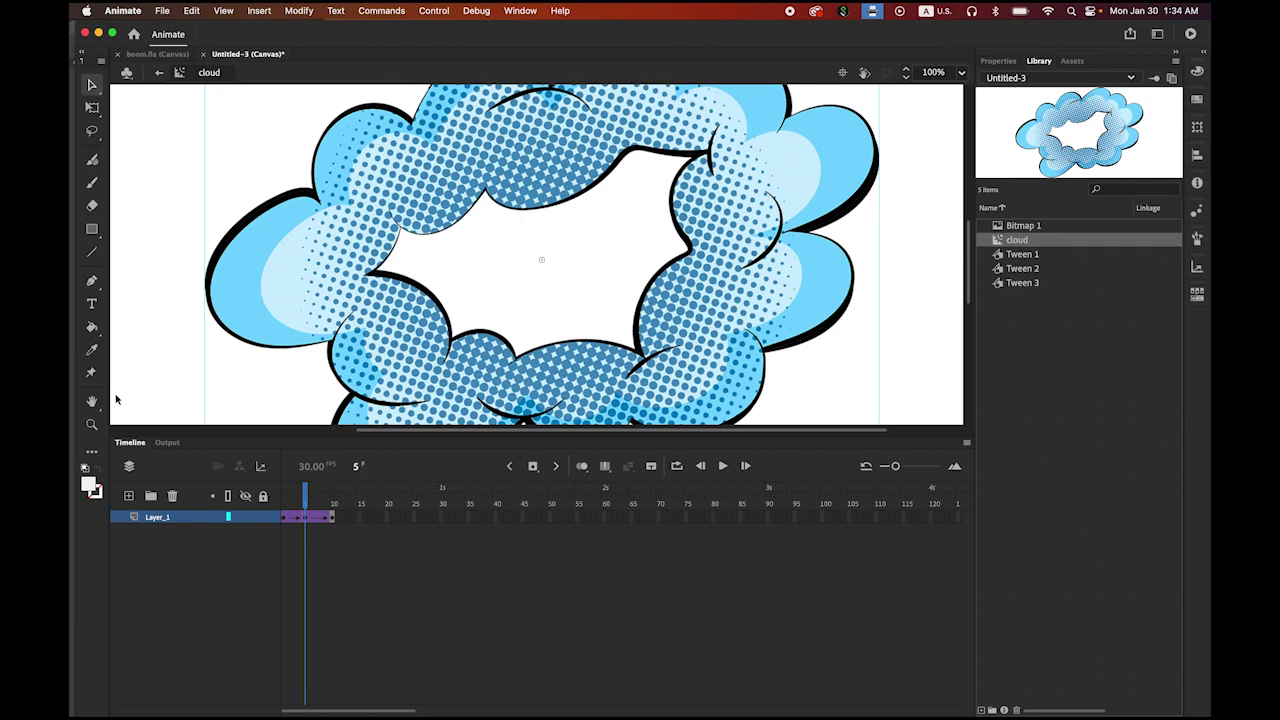
{"action": "key", "text": "super+minus"}
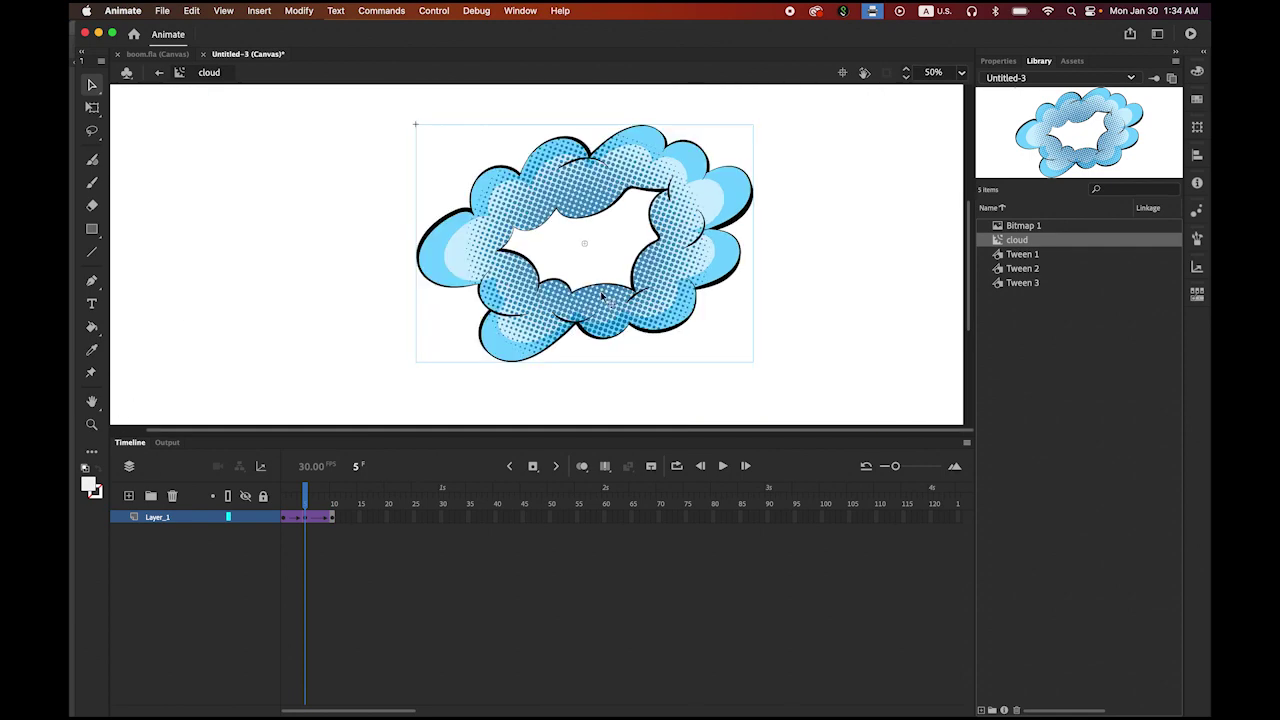
{"action": "left_click", "coordinate": [307, 518]}
{"action": "left_click", "coordinate": [92, 107]}
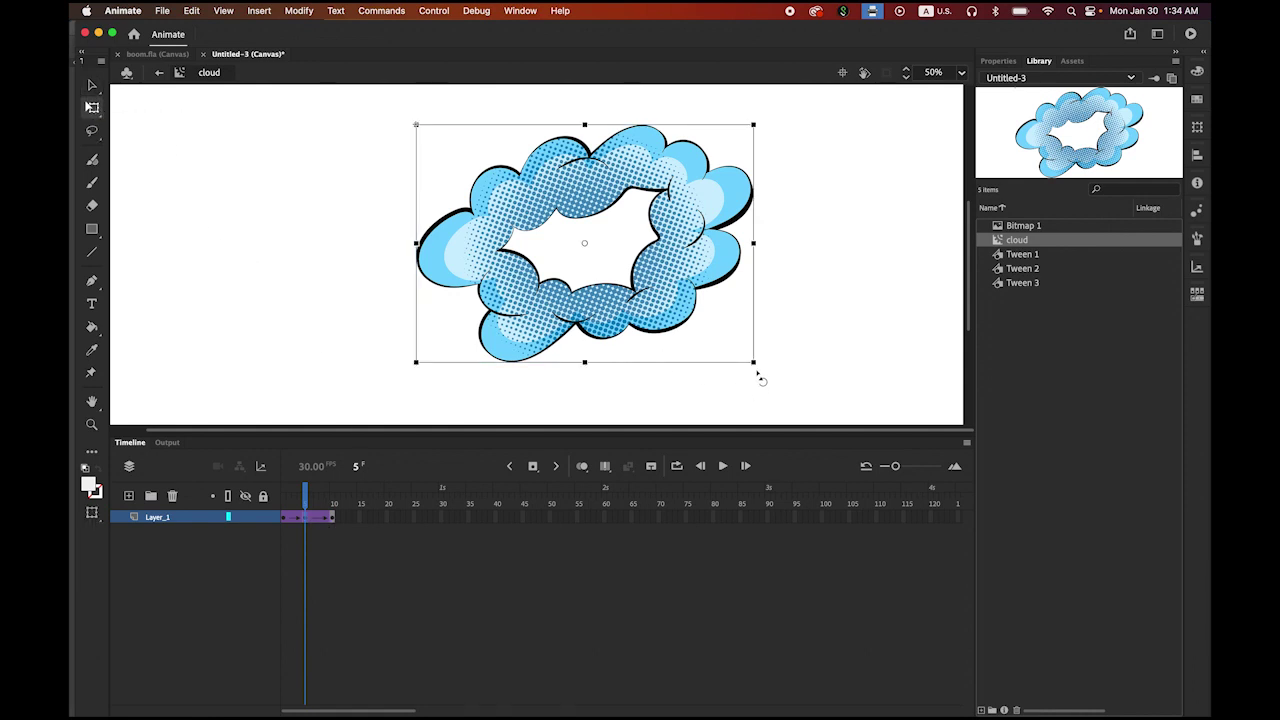
{"action": "left_click_drag", "start_coordinate": [757, 372], "coordinate": [752, 393]}
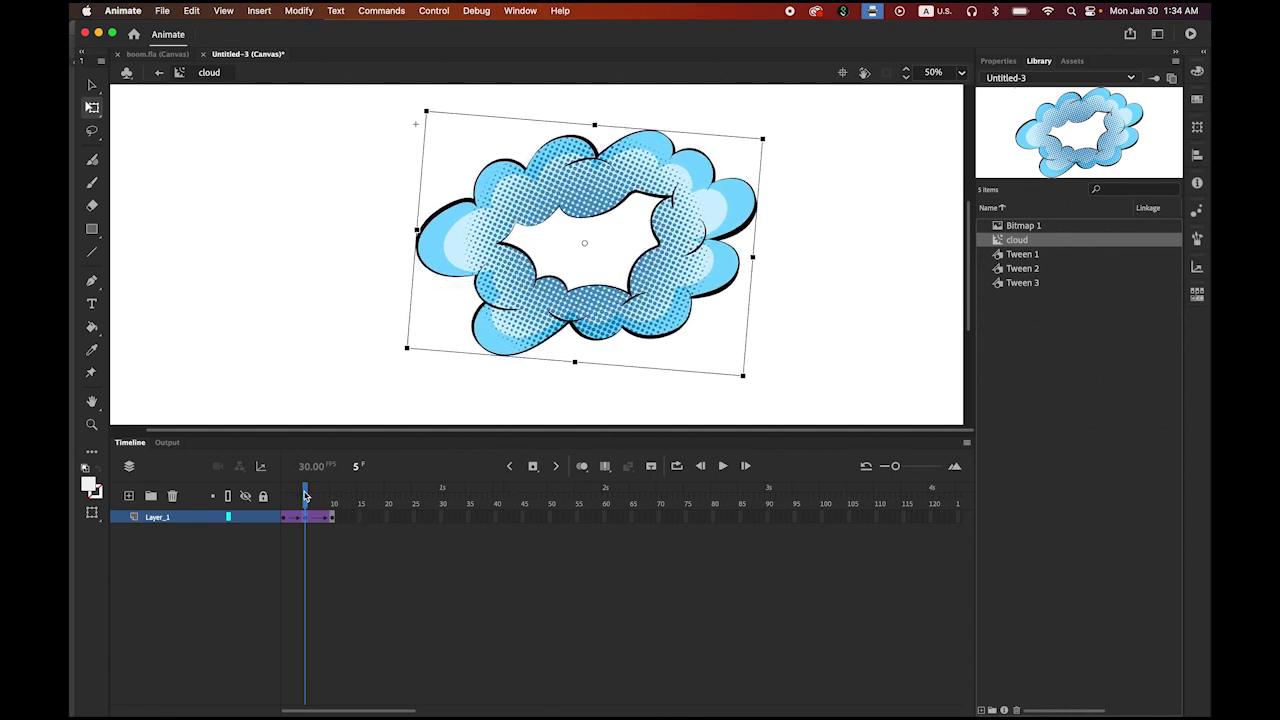
Play back the cloud symbol's rotation animation from frame 1.
{"action": "left_click_drag", "start_coordinate": [305, 495], "coordinate": [265, 503]}
{"action": "left_click", "coordinate": [723, 466]}
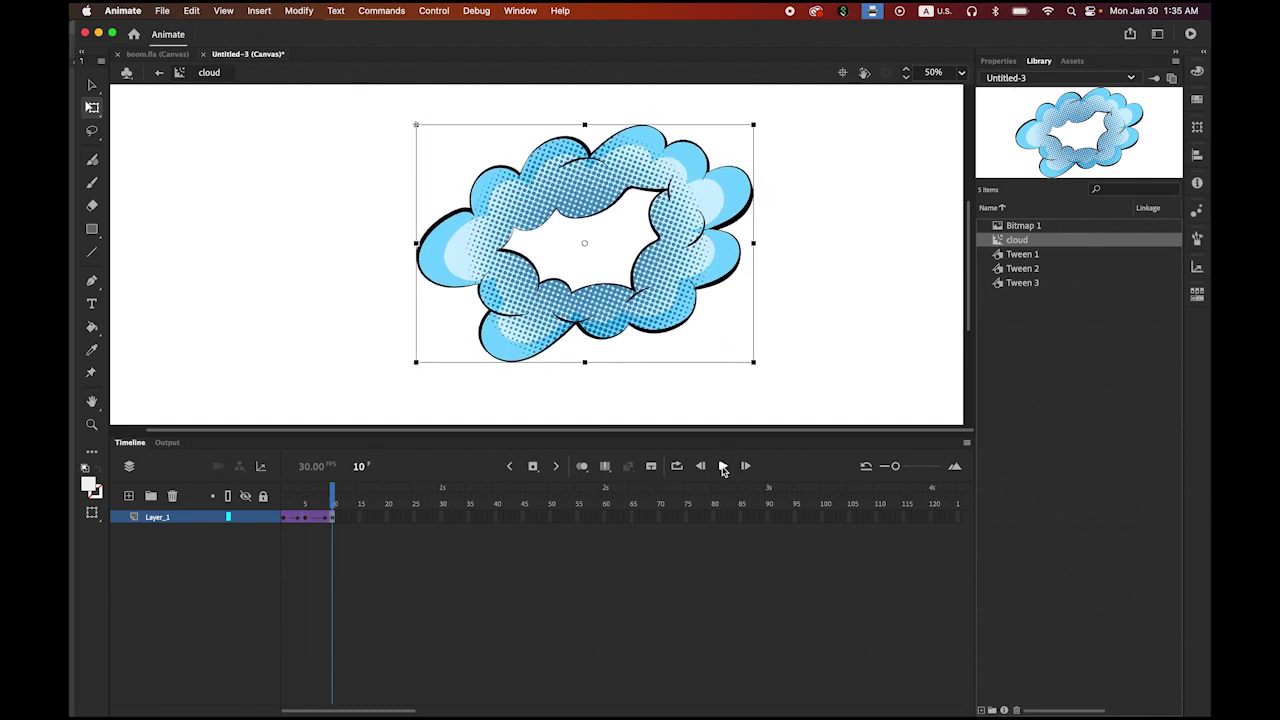
{"action": "left_click", "coordinate": [723, 468]}
Return to Scene 1 and place an instance of the cloud symbol on the stage in the Cloud layer.
{"action": "left_click", "coordinate": [159, 75]}
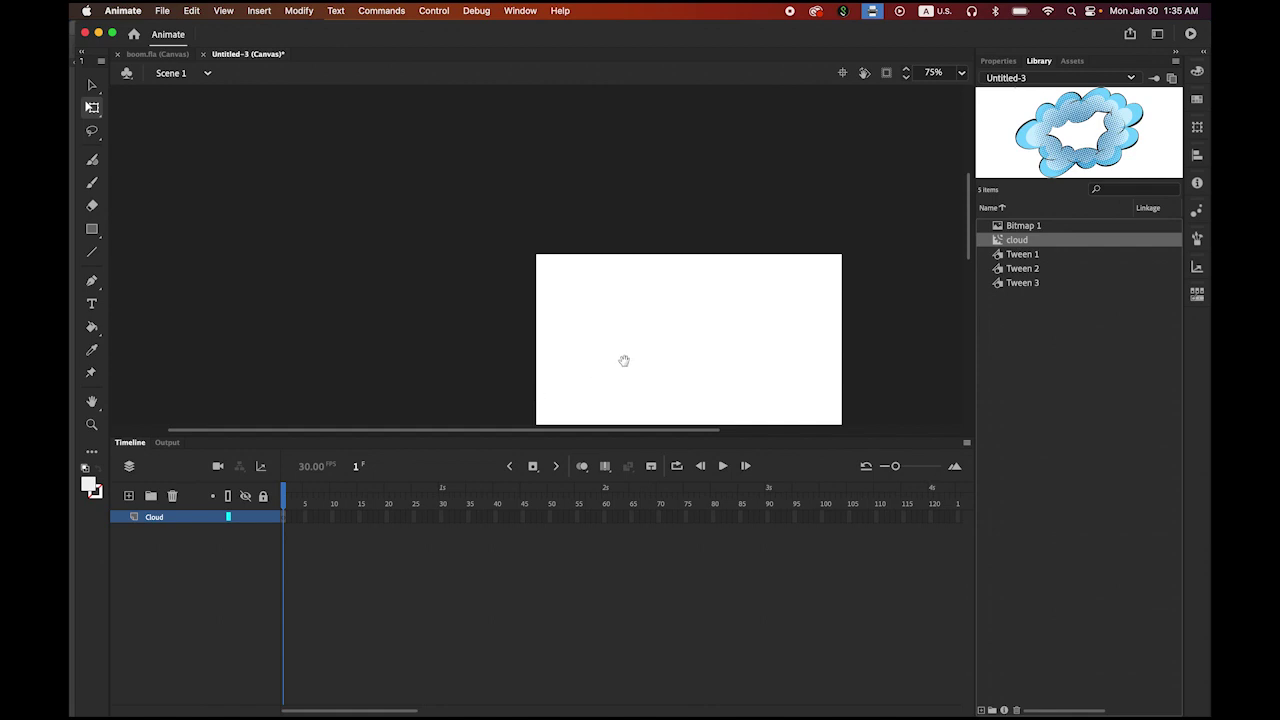
{"action": "left_click_drag", "start_coordinate": [623, 360], "coordinate": [483, 211]}
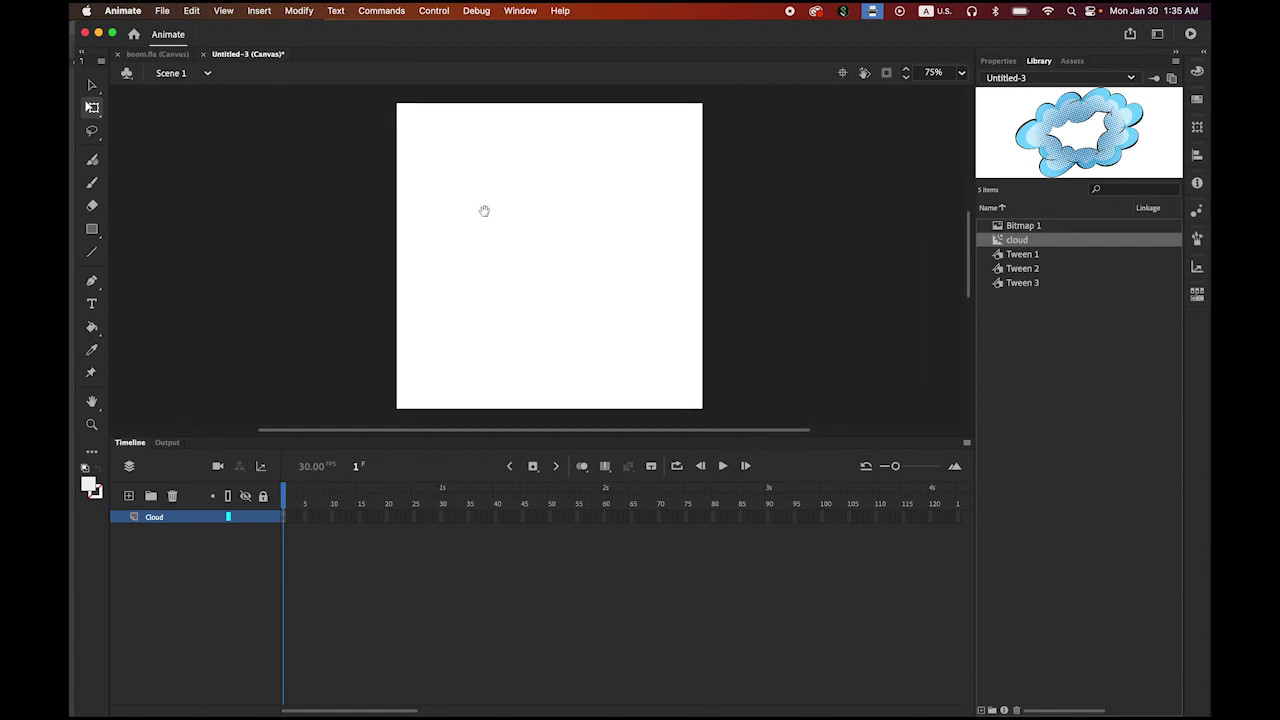
{"action": "left_click", "coordinate": [999, 245]}
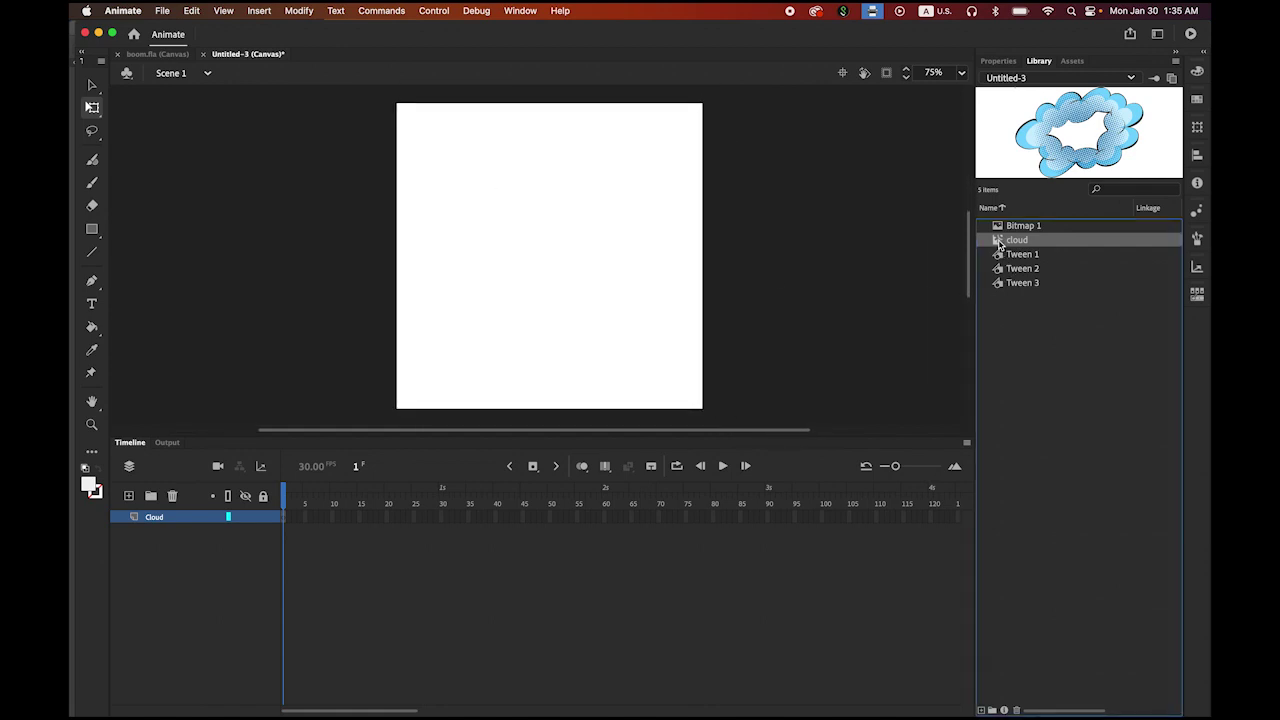
{"action": "left_click_drag", "start_coordinate": [999, 245], "coordinate": [552, 270]}
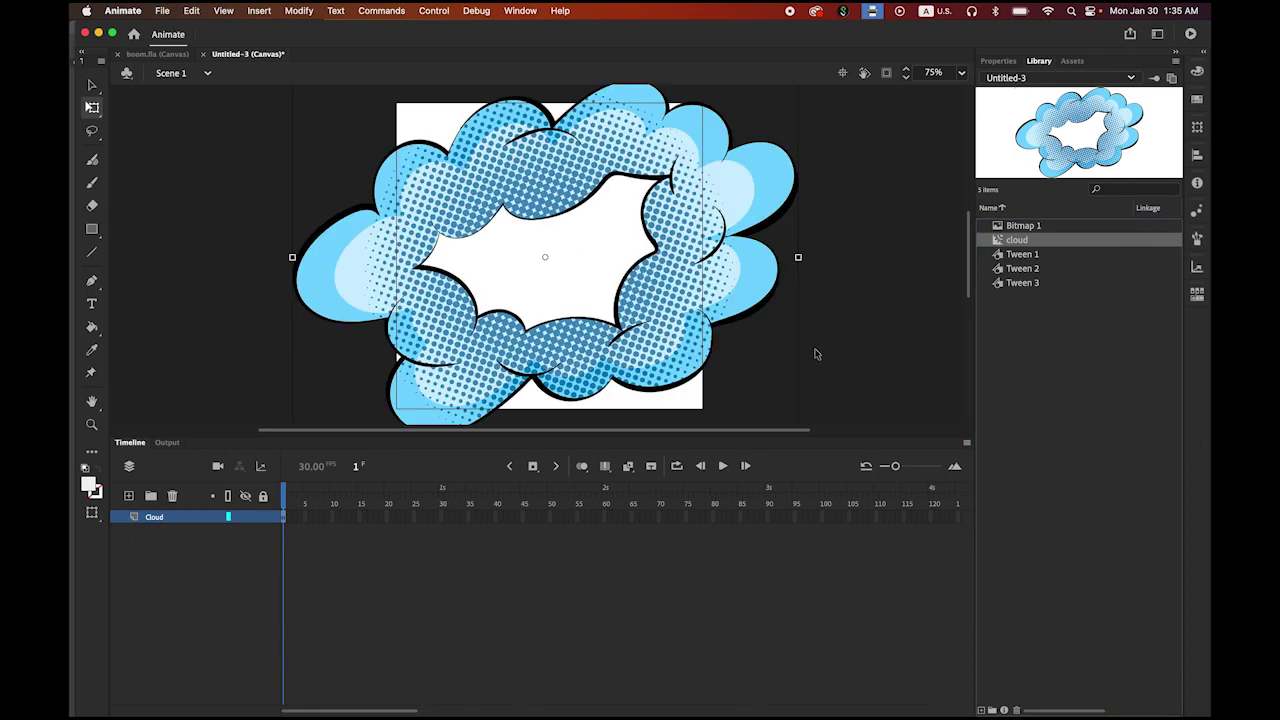
Scale the cloud instance down to about half size so it fits the stage, center it, and deselect it.
{"action": "left_click_drag", "start_coordinate": [780, 357], "coordinate": [773, 307]}
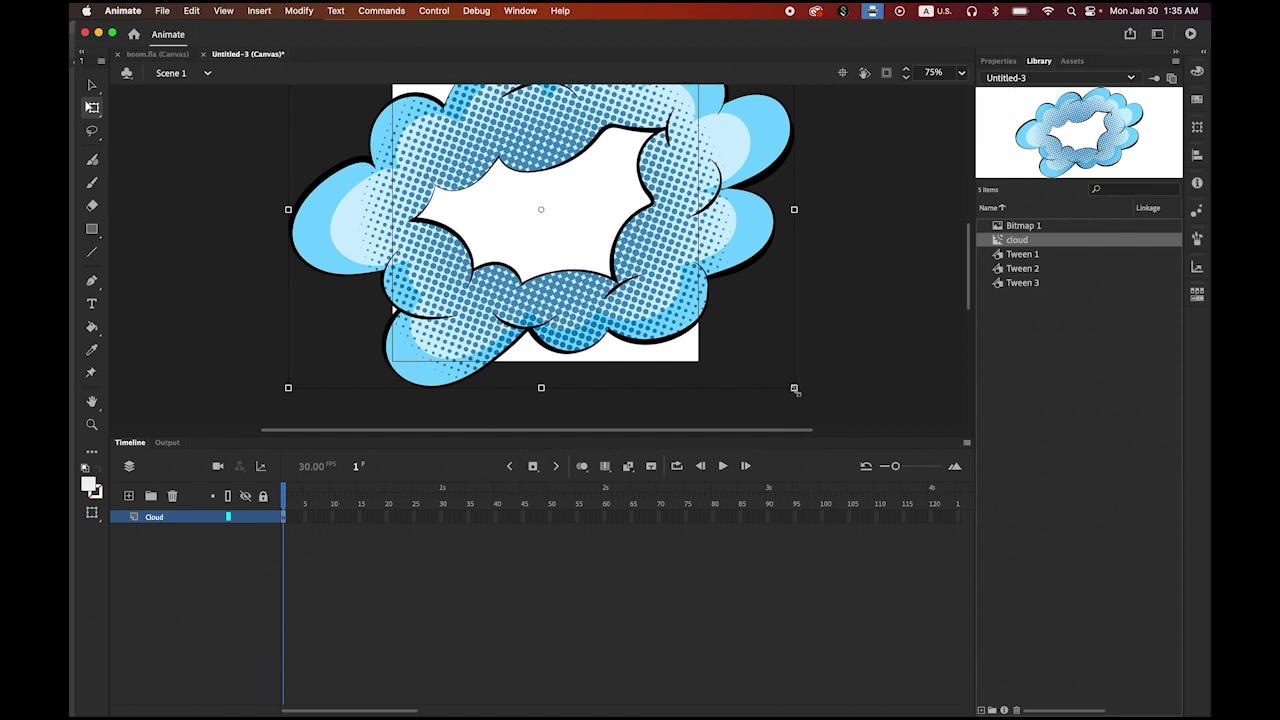
{"action": "left_click_drag", "start_coordinate": [794, 388], "coordinate": [680, 300]}
{"action": "left_click_drag", "start_coordinate": [759, 296], "coordinate": [778, 330]}
{"action": "left_click_drag", "start_coordinate": [627, 284], "coordinate": [631, 286]}
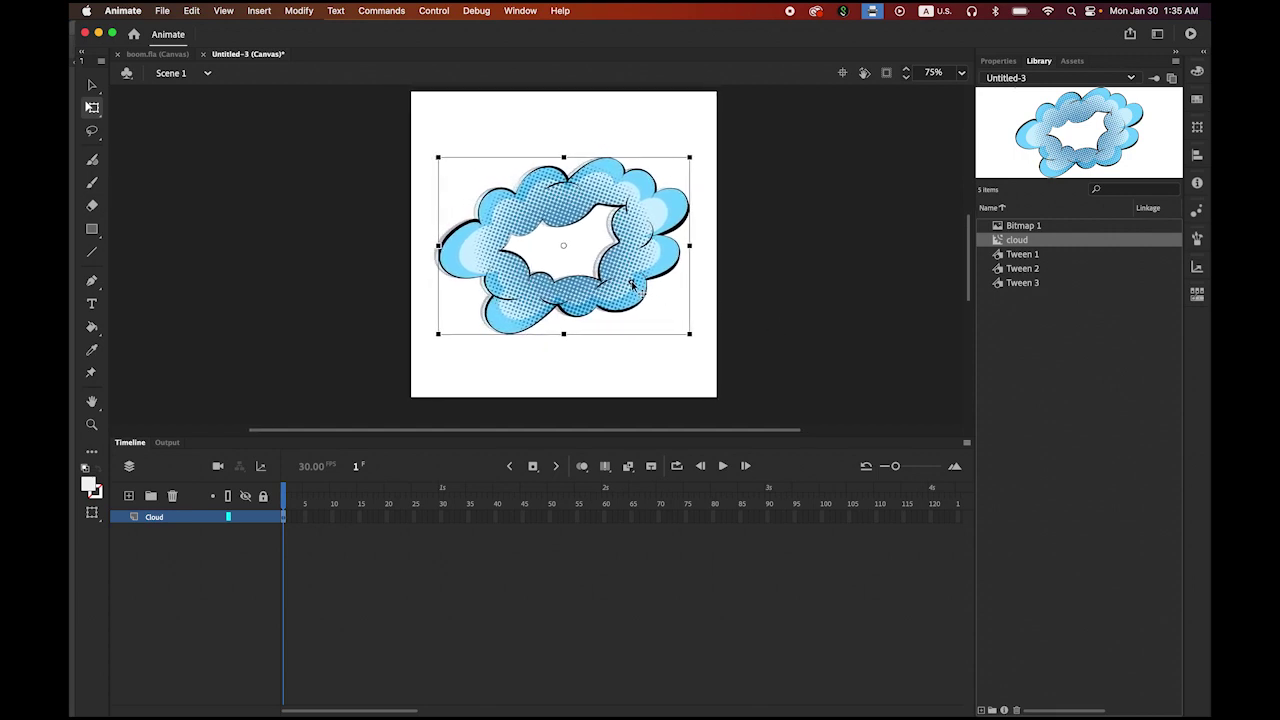
{"action": "left_click", "coordinate": [792, 291]}
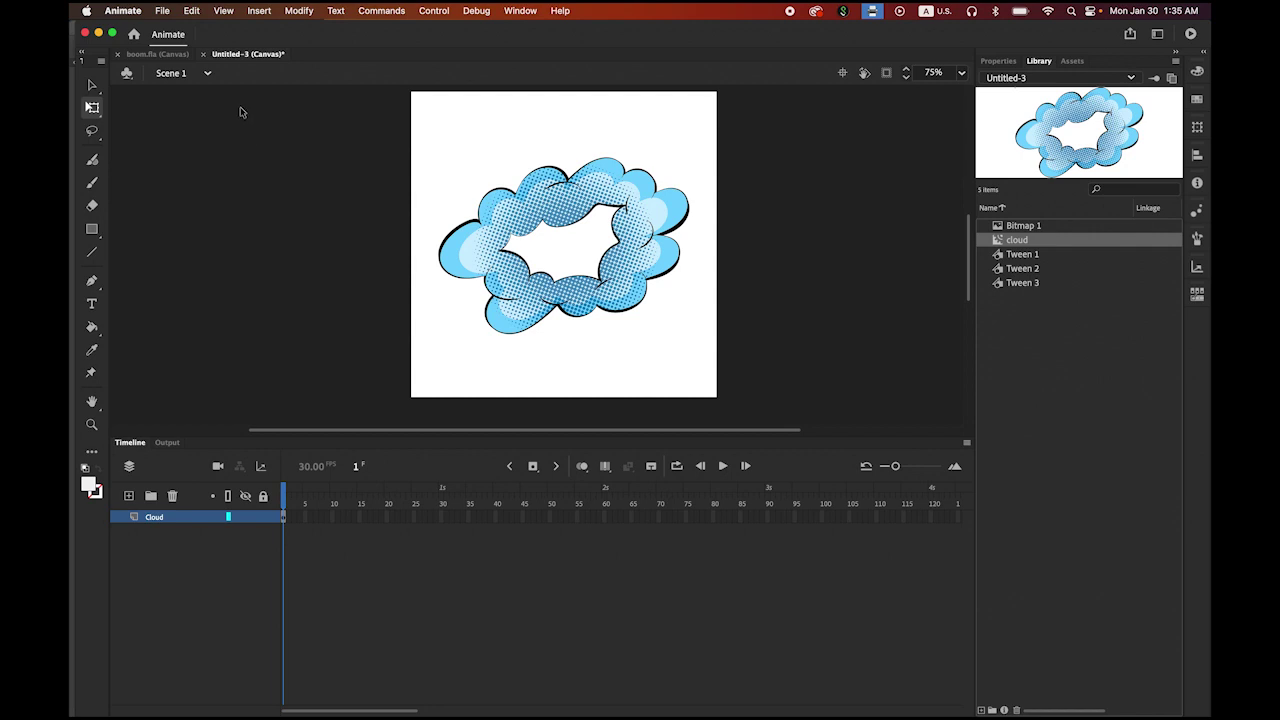
Test the movie in the browser, switch back to Animate, and bring the timeline back into view.
{"action": "left_click", "coordinate": [440, 11]}
{"action": "mouse_move", "coordinate": [472, 166]}
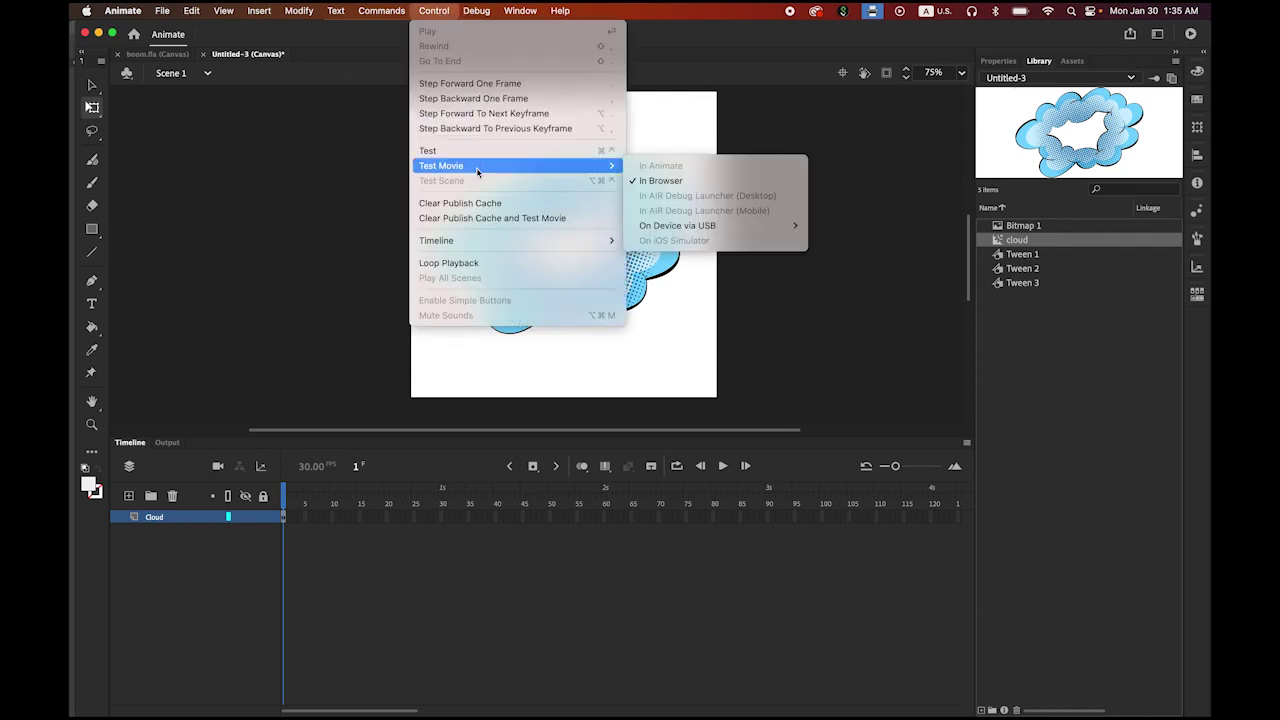
{"action": "left_click", "coordinate": [669, 181]}
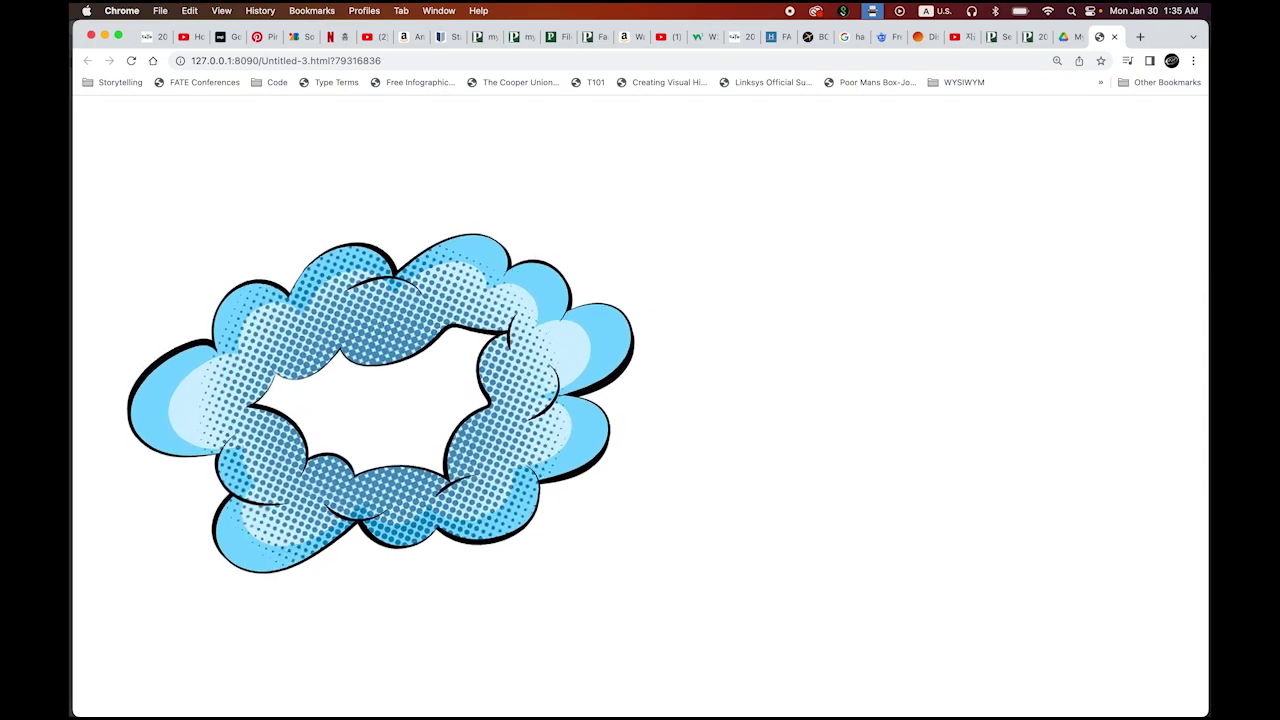
{"action": "mouse_move", "coordinate": [710, 688]}
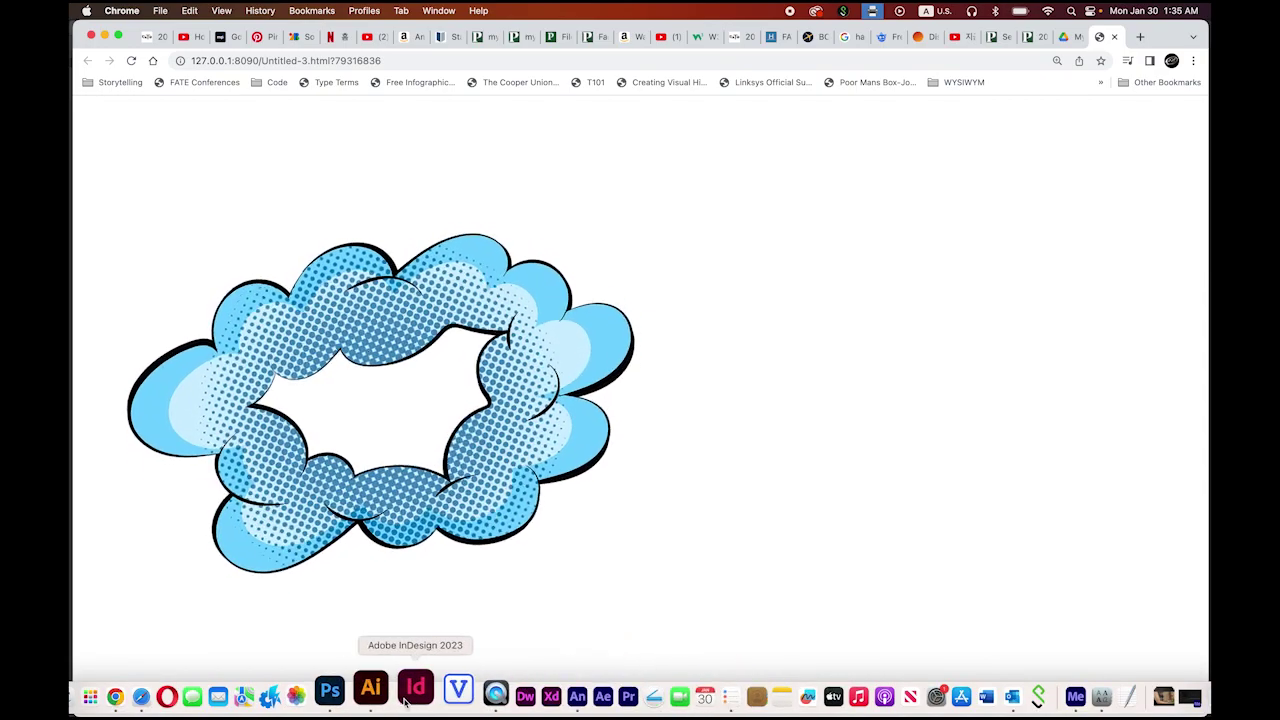
{"action": "left_click", "coordinate": [526, 688]}
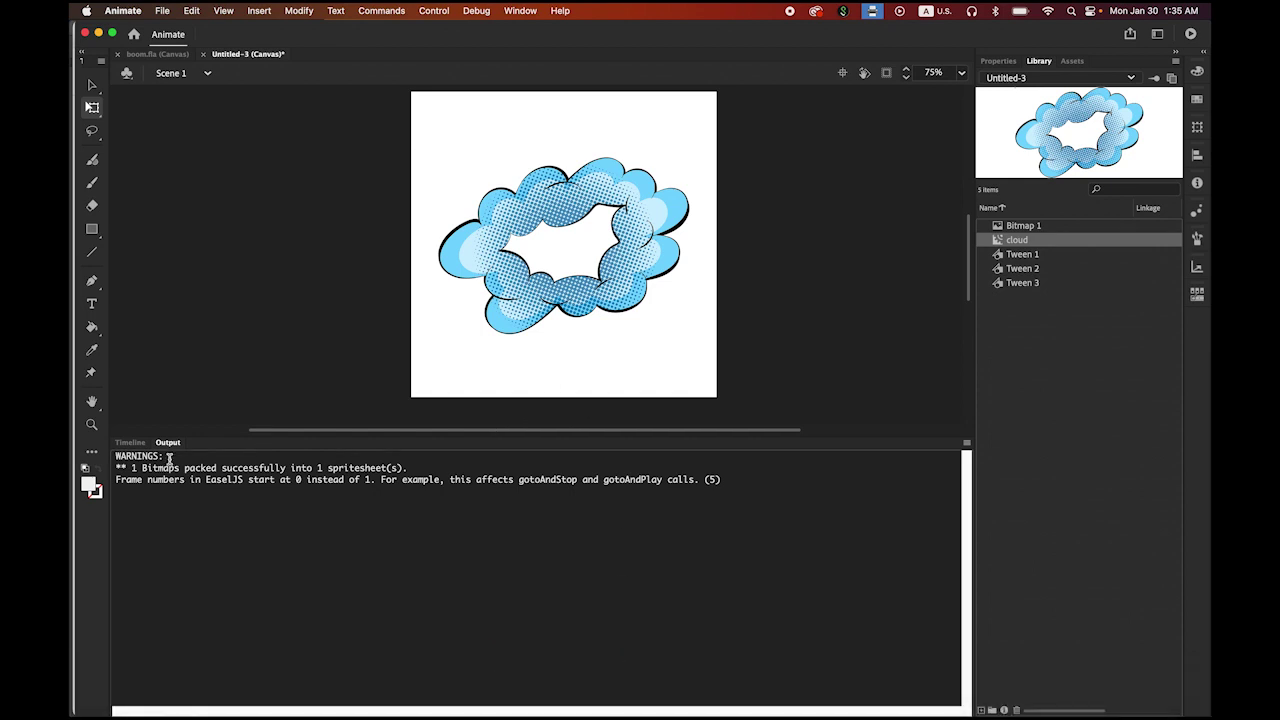
{"action": "left_click", "coordinate": [124, 443]}
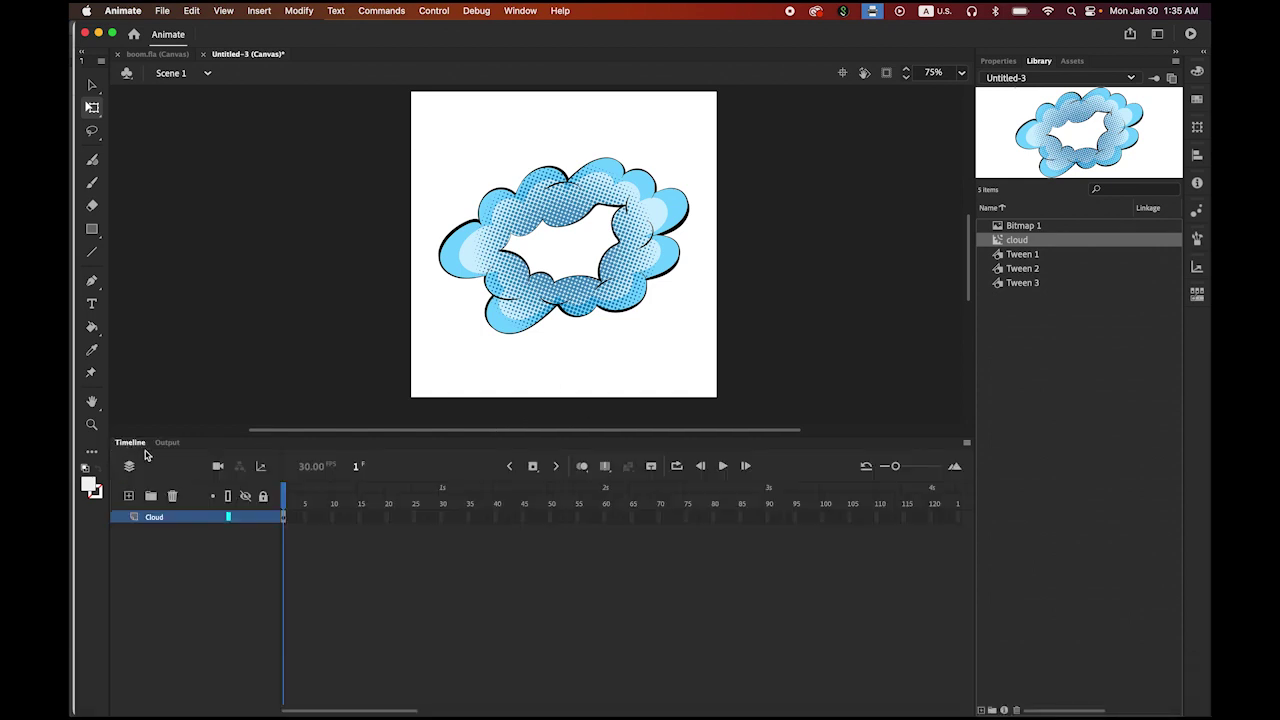
Switch to Photoshop and copy the artwork on the Explode layer of boom.psd.
{"action": "left_click", "coordinate": [284, 519]}
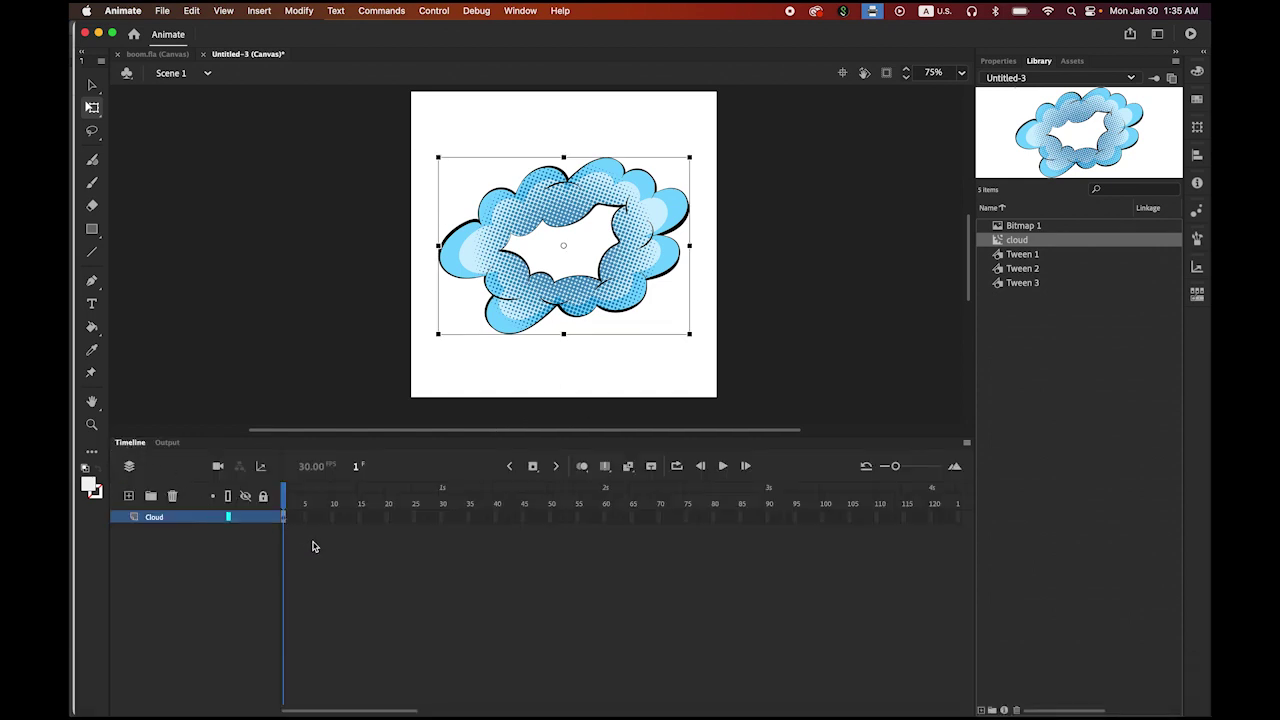
{"action": "left_click", "coordinate": [296, 270]}
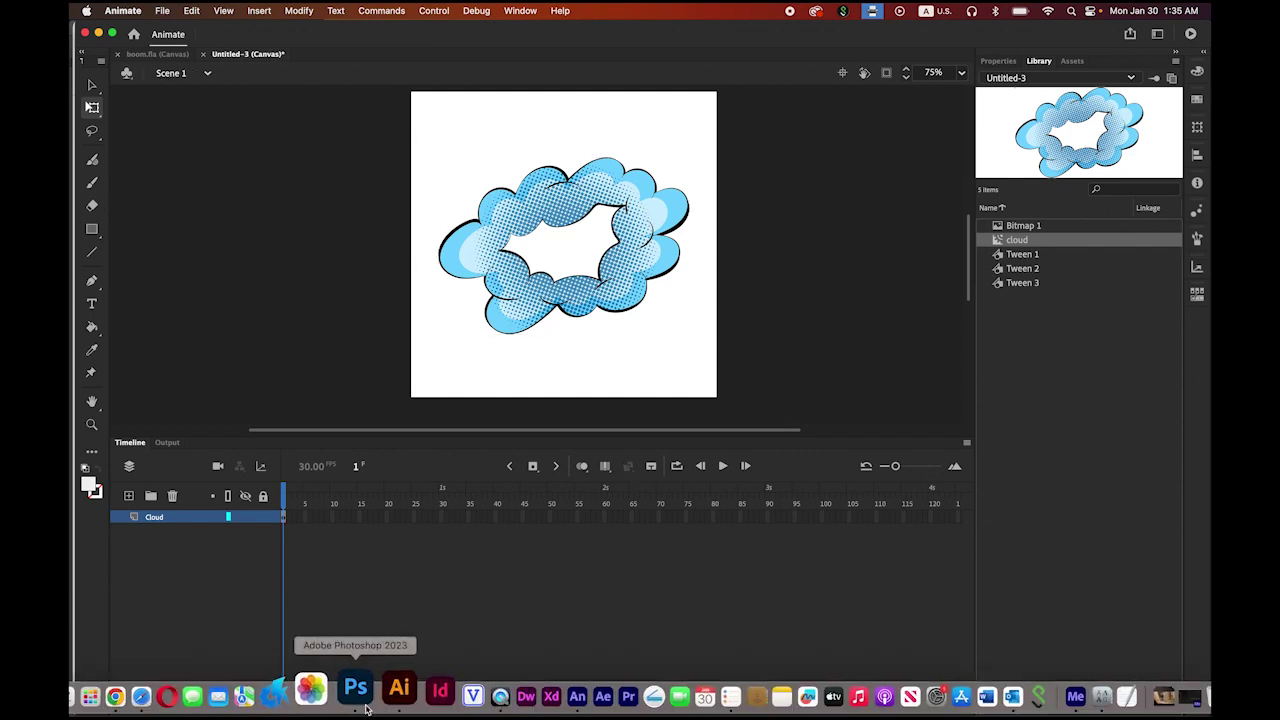
{"action": "left_click", "coordinate": [362, 703]}
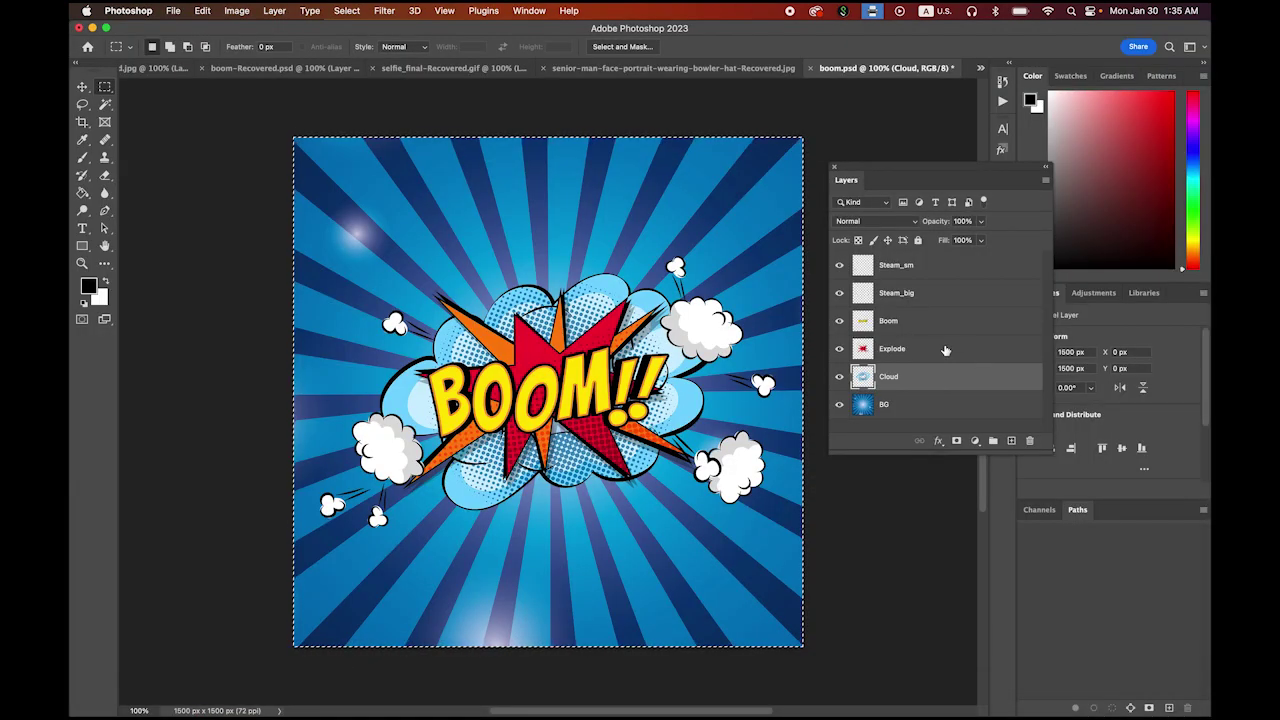
{"action": "left_click", "coordinate": [945, 349]}
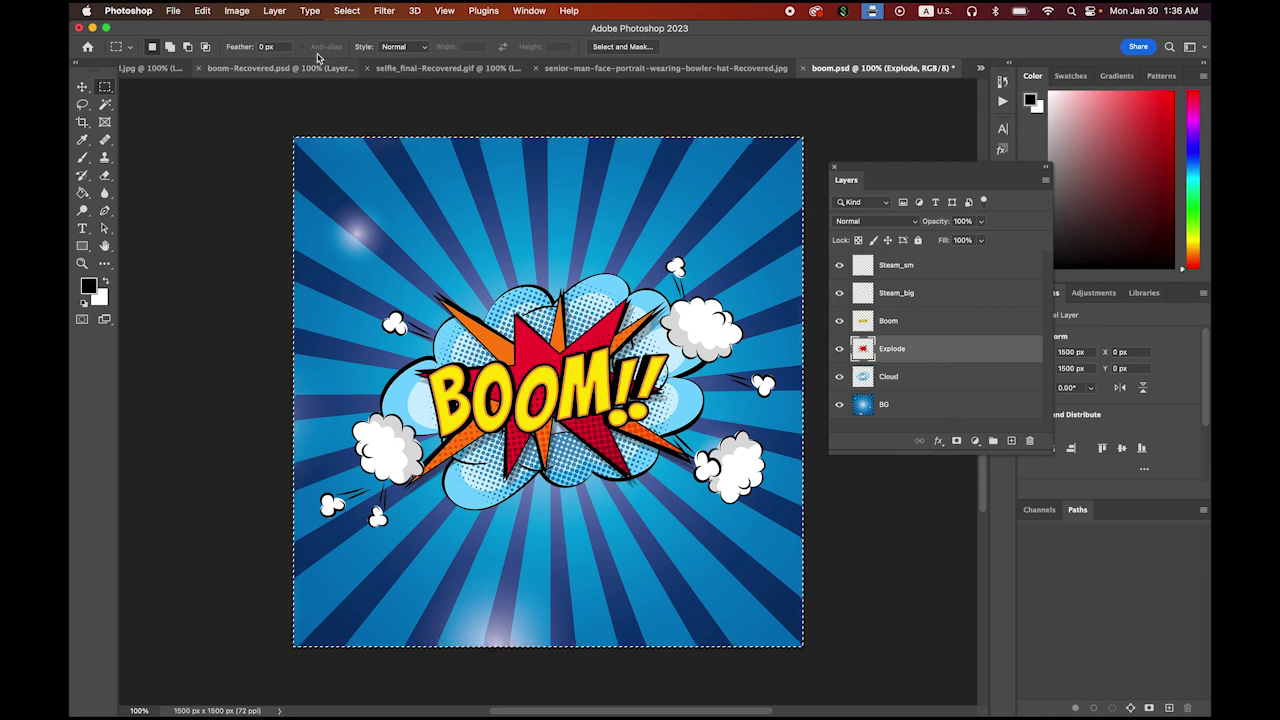
{"action": "left_click", "coordinate": [201, 11]}
{"action": "left_click", "coordinate": [243, 103]}
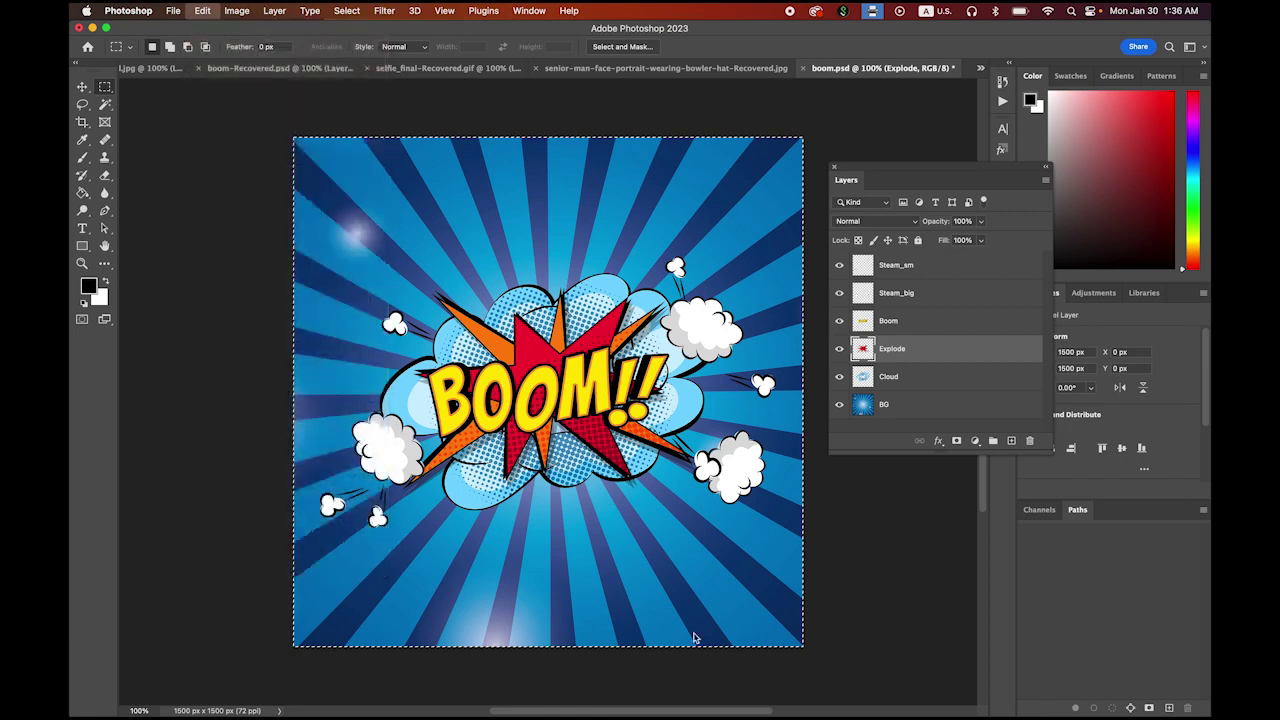
Switch back to Animate and add a layer named Explode above the Cloud layer.
{"action": "mouse_move", "coordinate": [700, 715]}
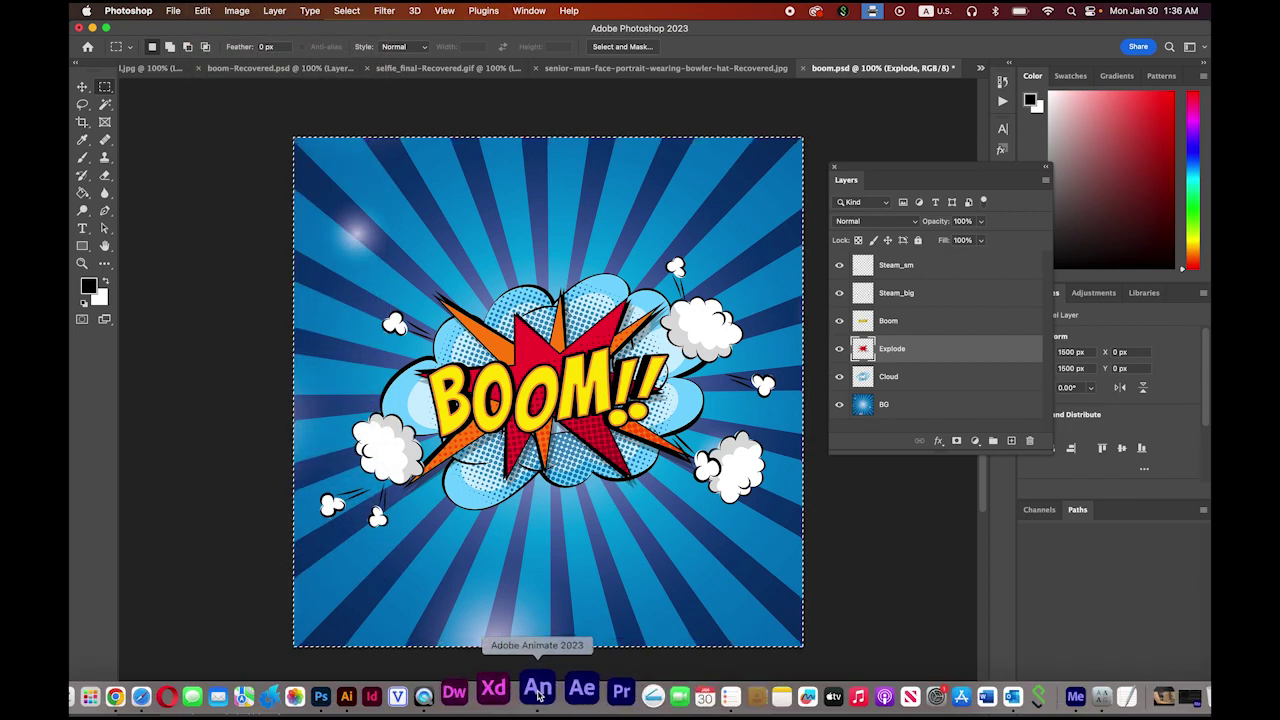
{"action": "left_click", "coordinate": [538, 692]}
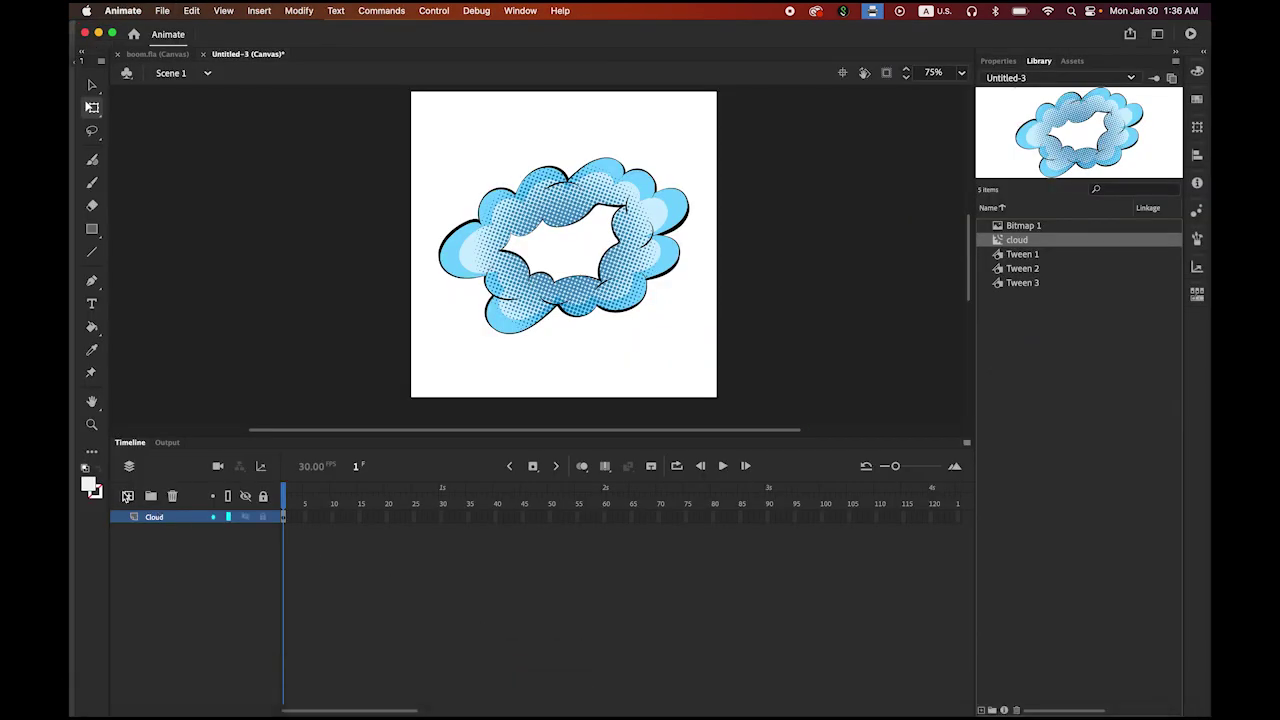
{"action": "left_click", "coordinate": [128, 497]}
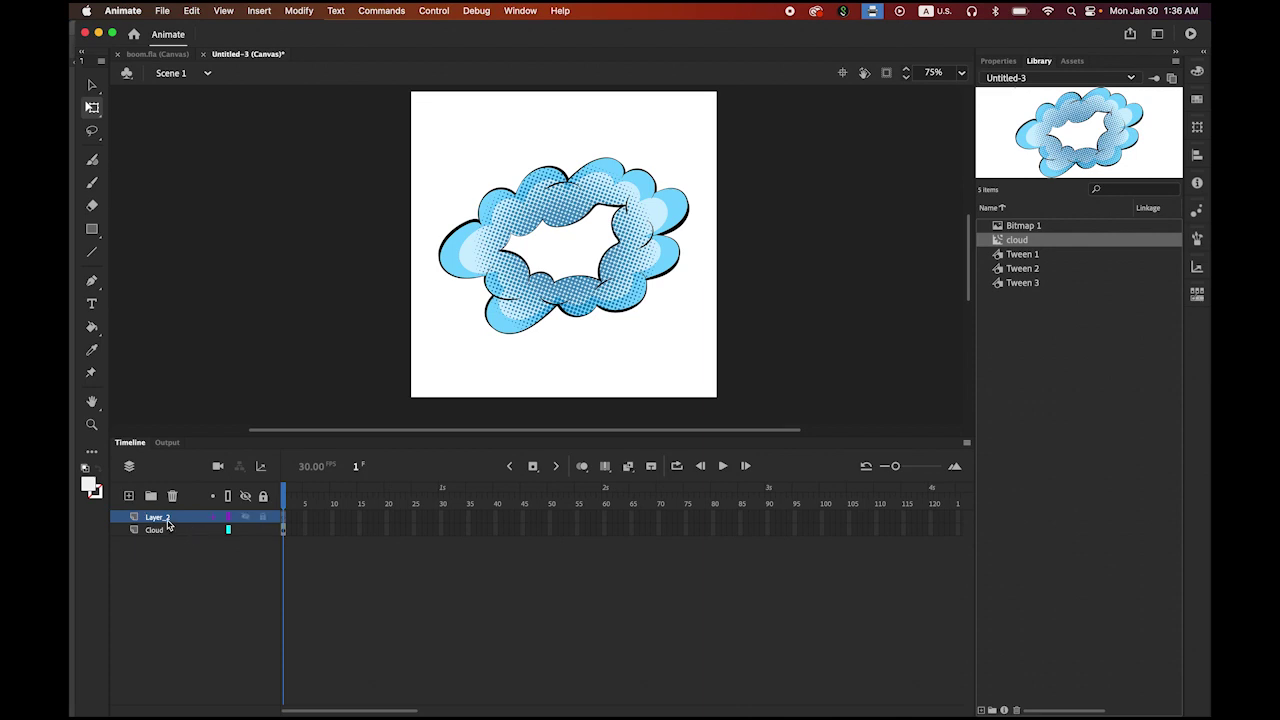
{"action": "double_click", "coordinate": [160, 517]}
{"action": "type", "text": "Explode"}
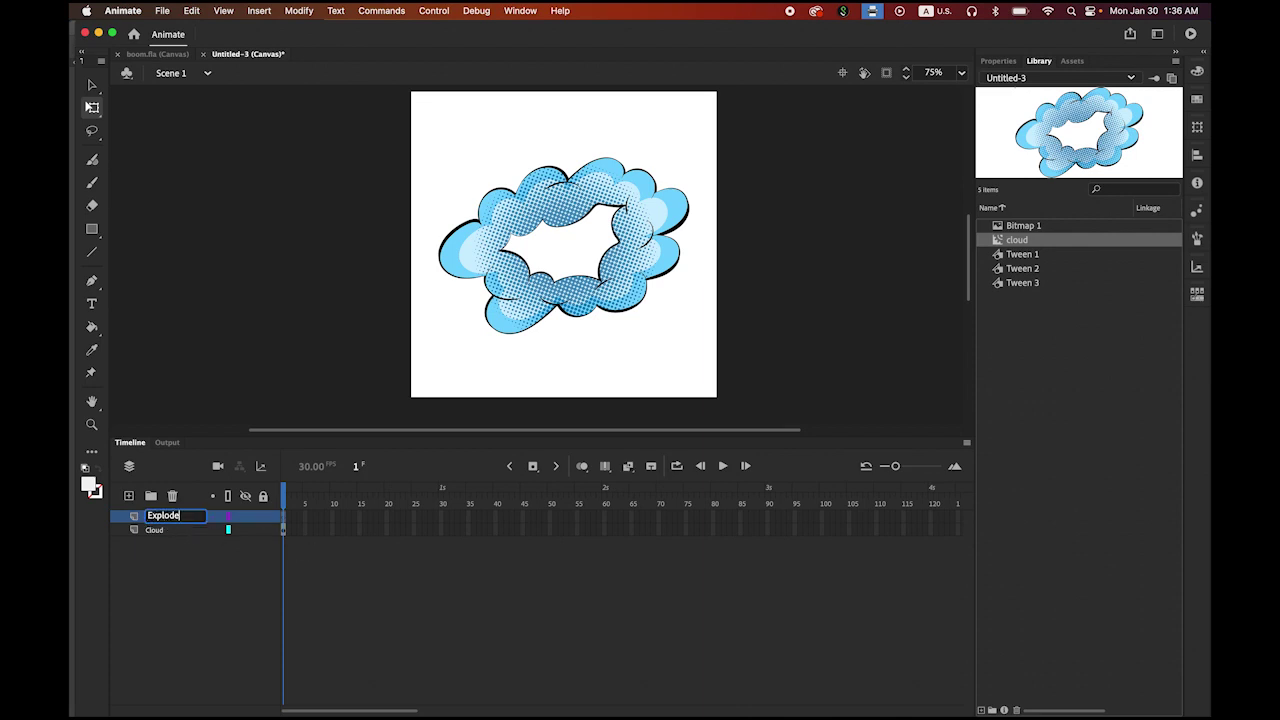
{"action": "key", "text": "Return"}
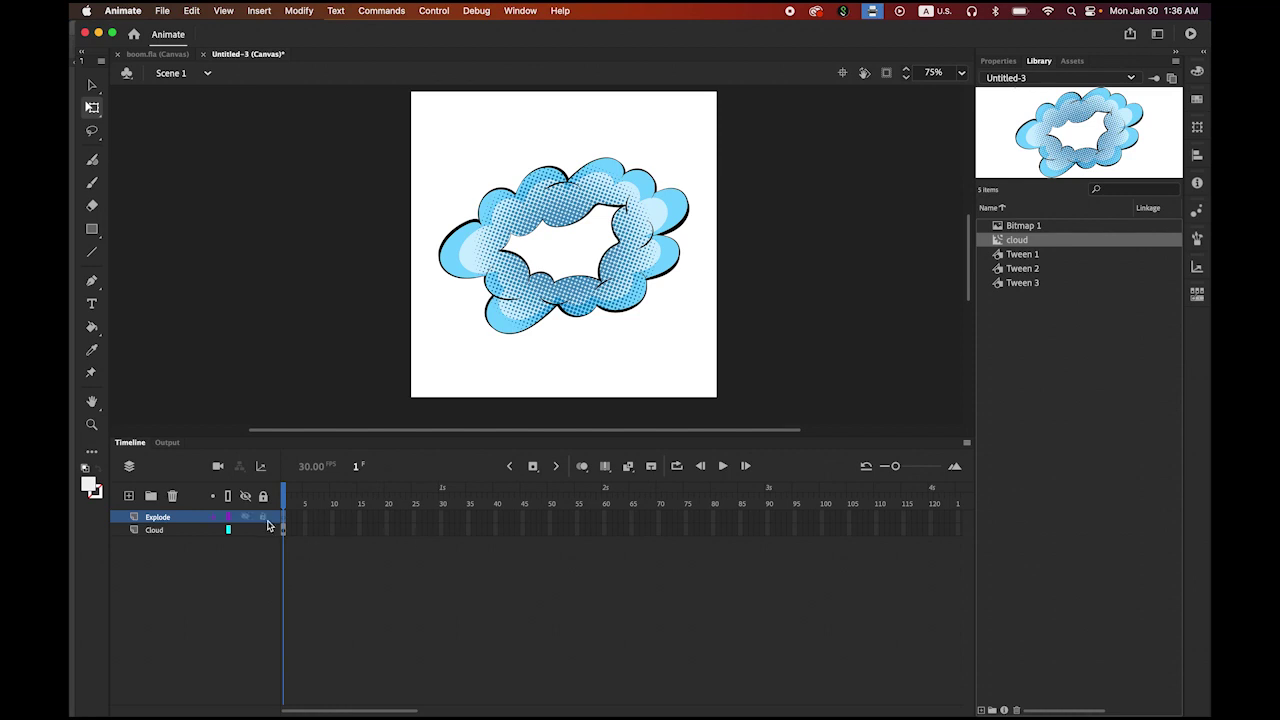
Paste the copied burst artwork in the center of the stage, then delete that instance, keeping its bitmap in the library.
{"action": "left_click", "coordinate": [190, 11]}
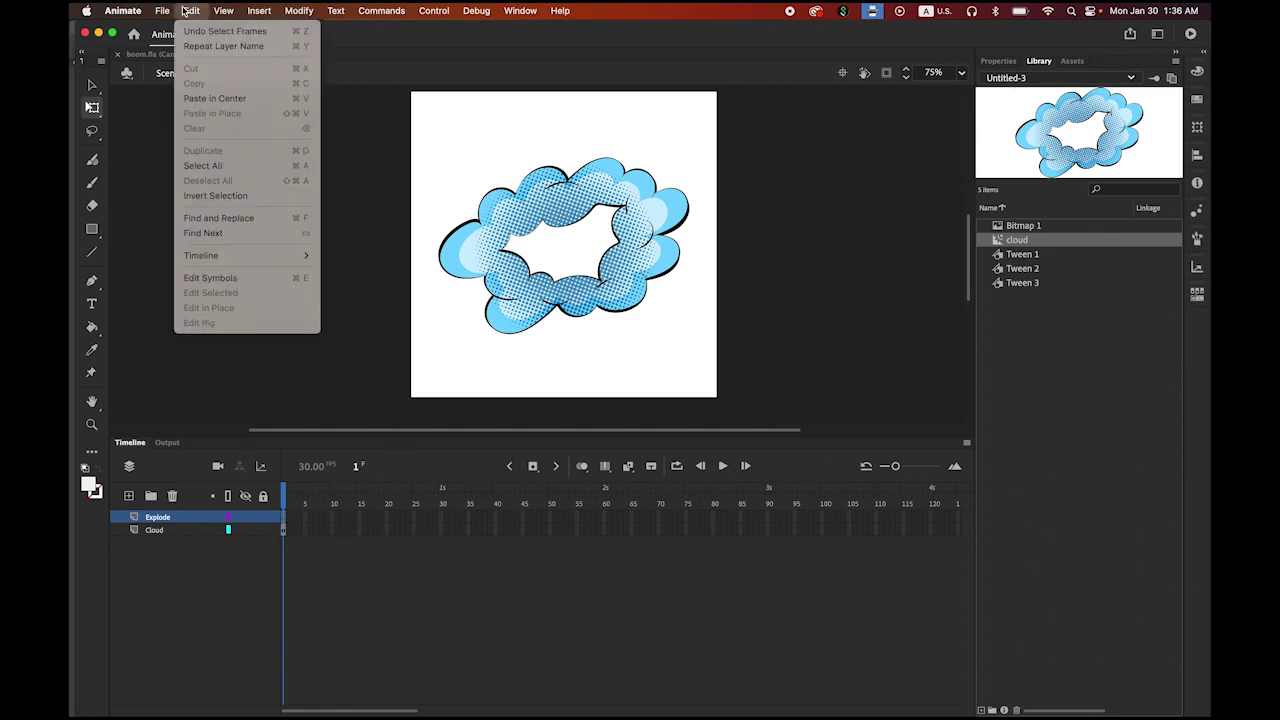
{"action": "left_click", "coordinate": [214, 98]}
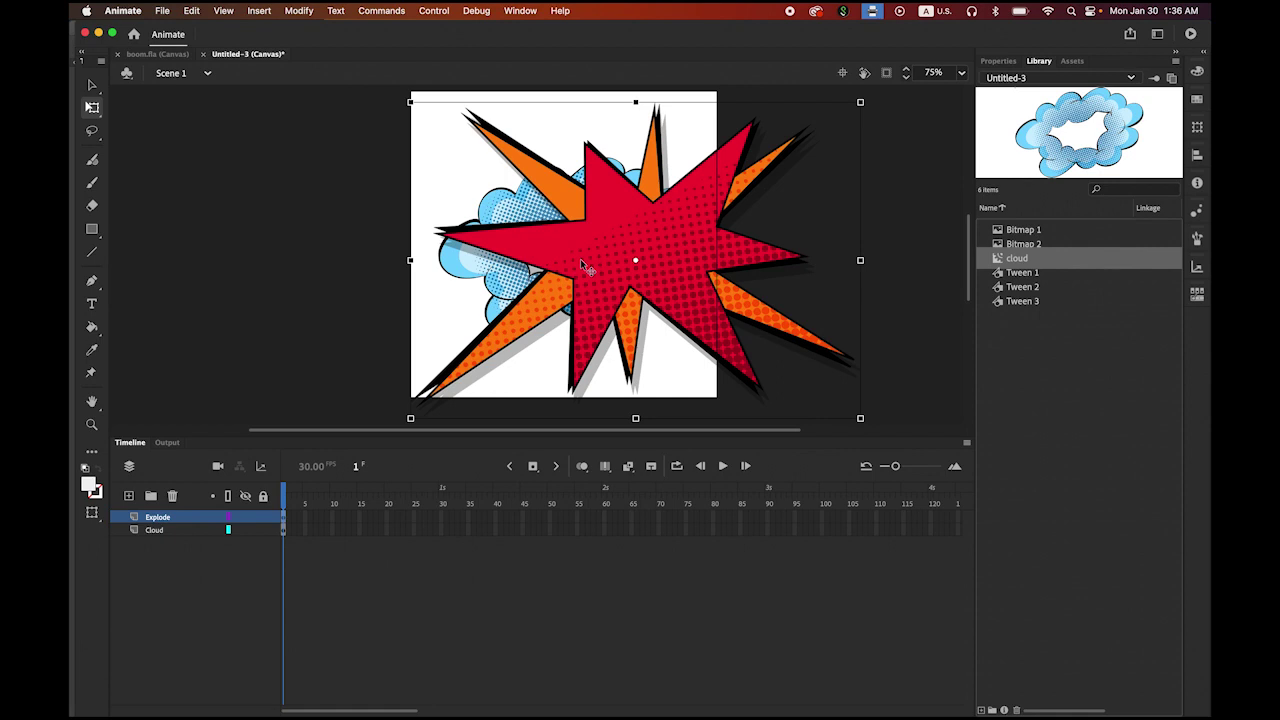
{"action": "key", "text": "Delete"}
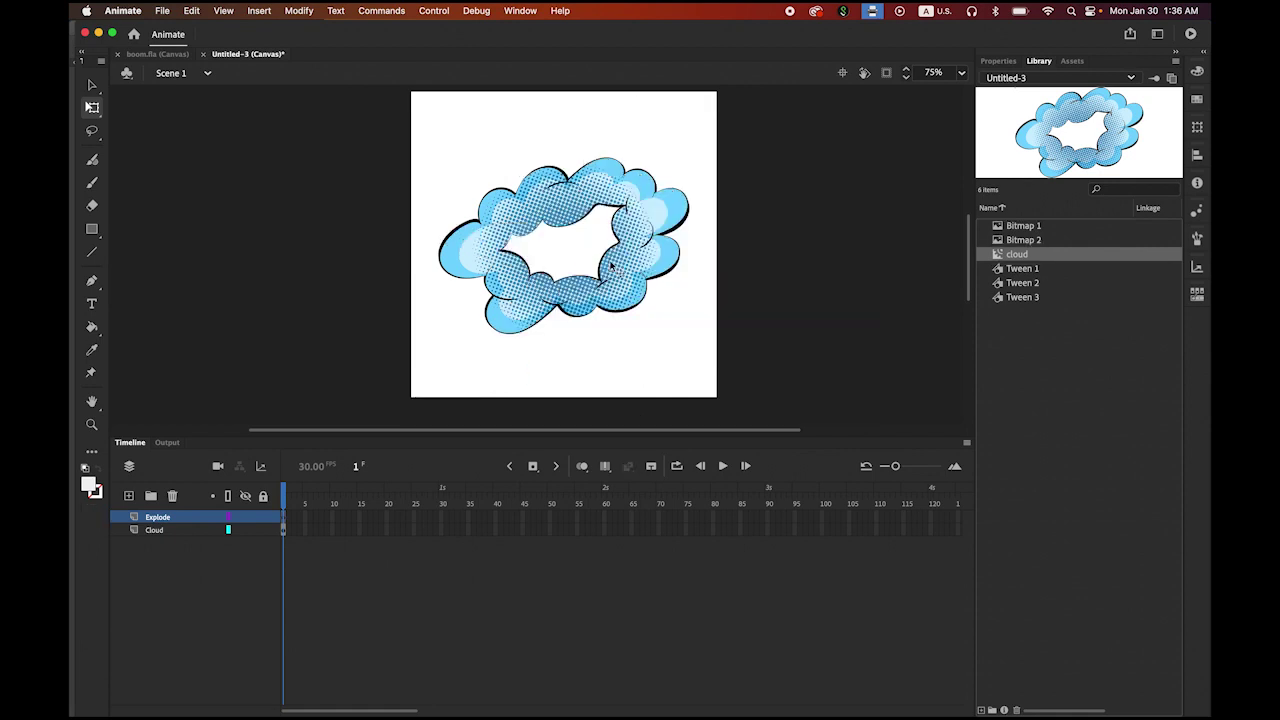
{"action": "left_click", "coordinate": [997, 244]}
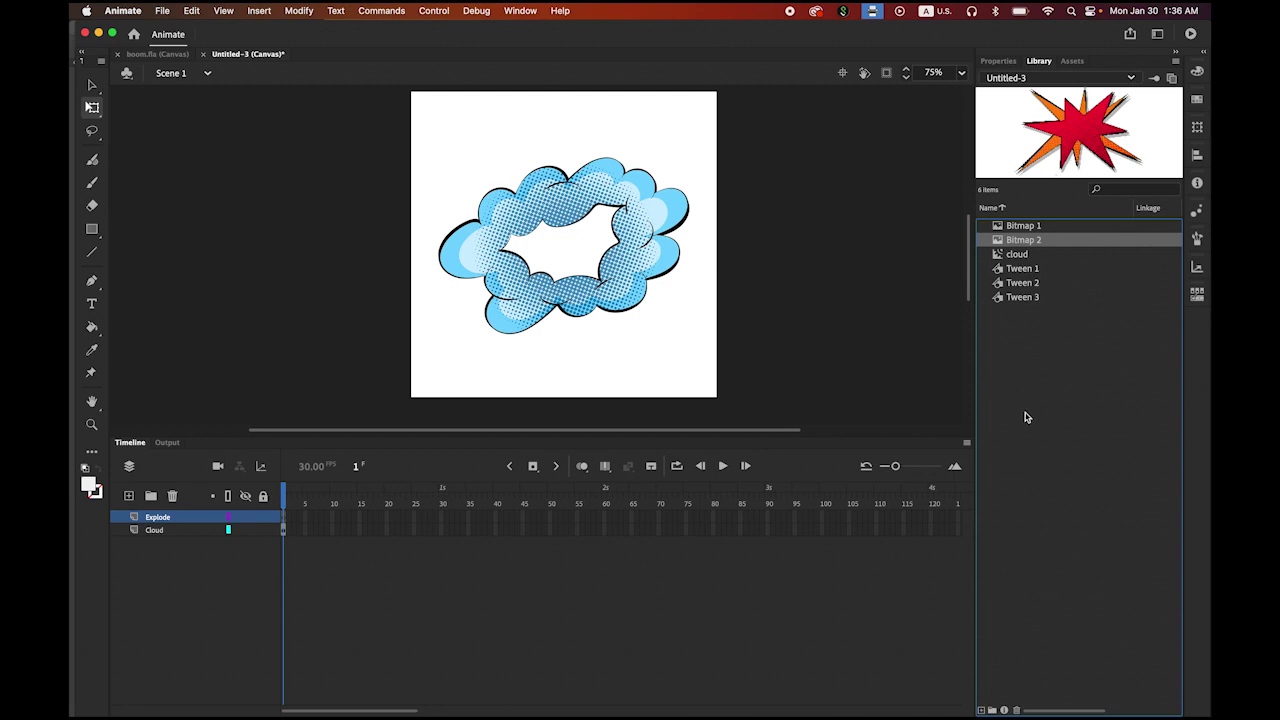
Create a new movie clip symbol named explode.
{"action": "left_click", "coordinate": [980, 711]}
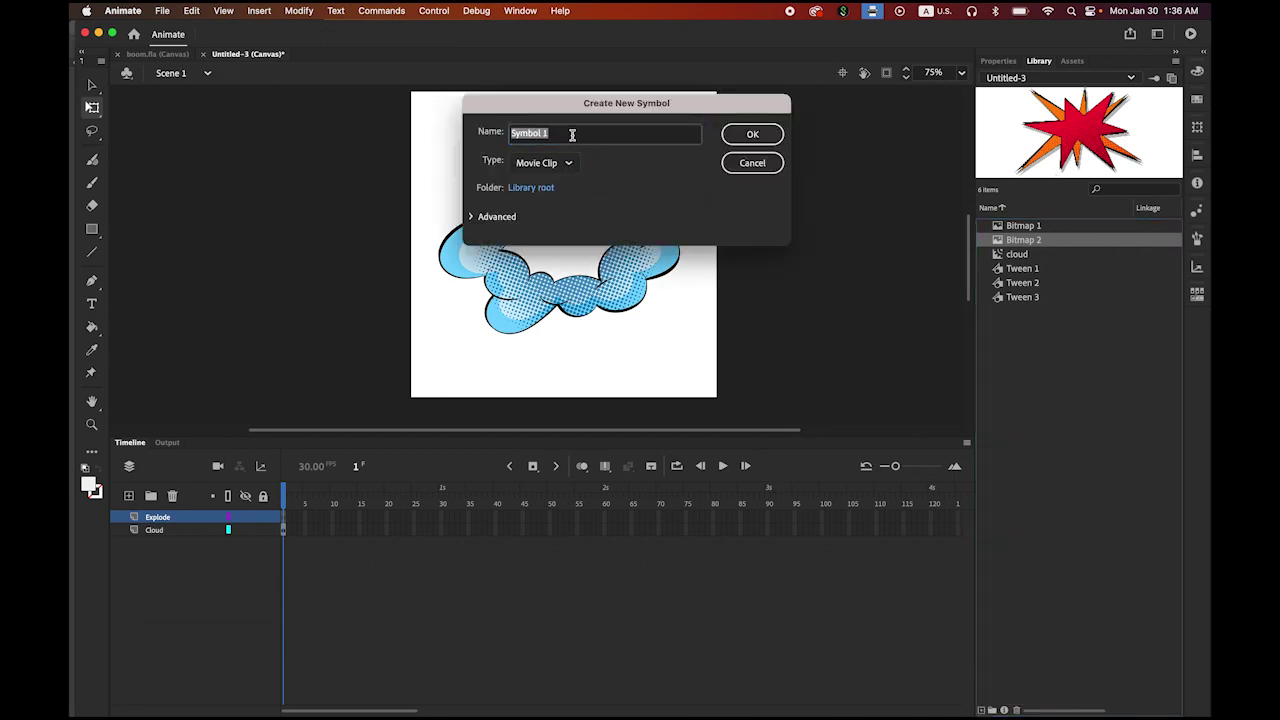
{"action": "type", "text": "explode"}
{"action": "key", "text": "Return"}
Place Bitmap 2 inside the explode symbol and align its top-left corner with the registration point.
{"action": "left_click_drag", "start_coordinate": [610, 271], "coordinate": [443, 177]}
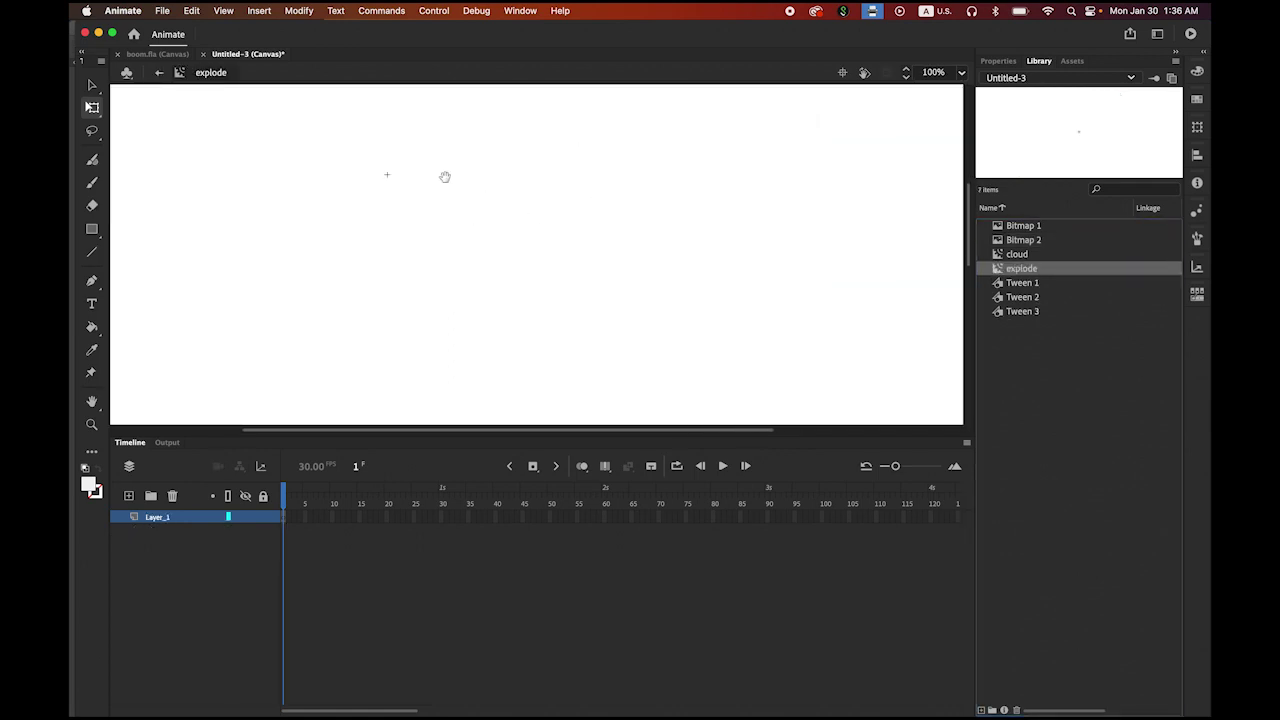
{"action": "left_click", "coordinate": [1027, 245]}
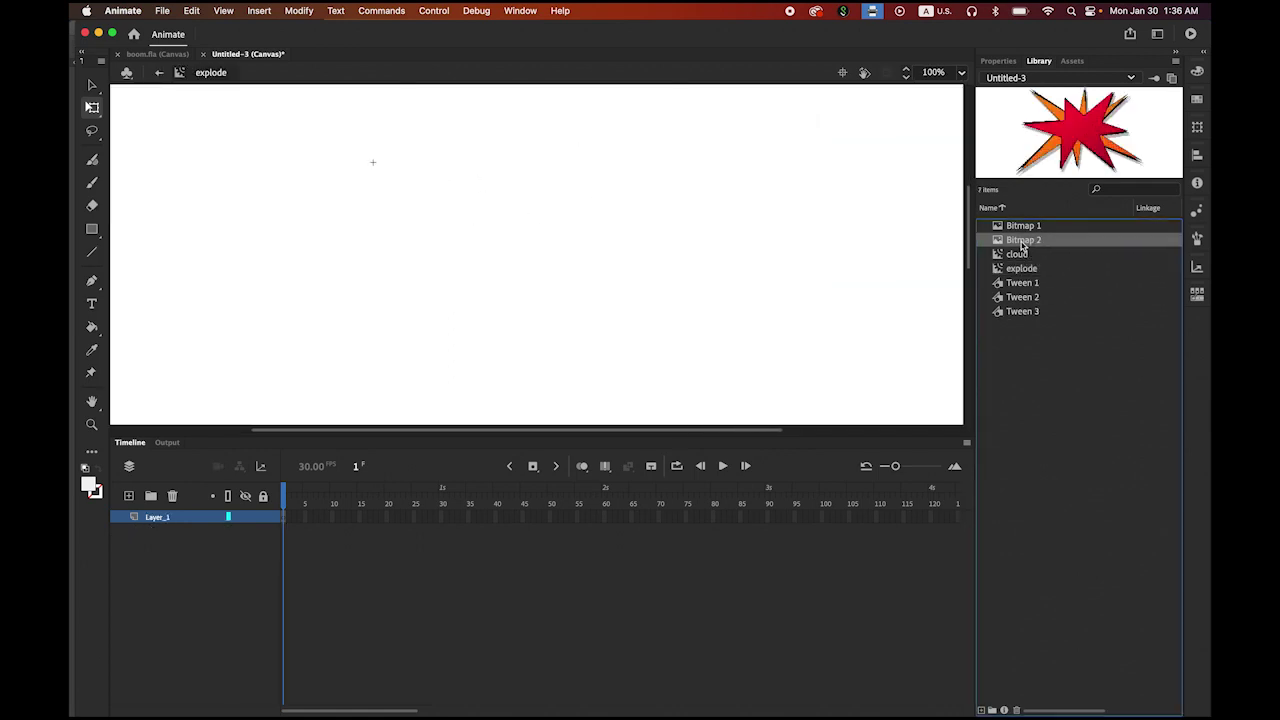
{"action": "left_click_drag", "start_coordinate": [1026, 236], "coordinate": [509, 244]}
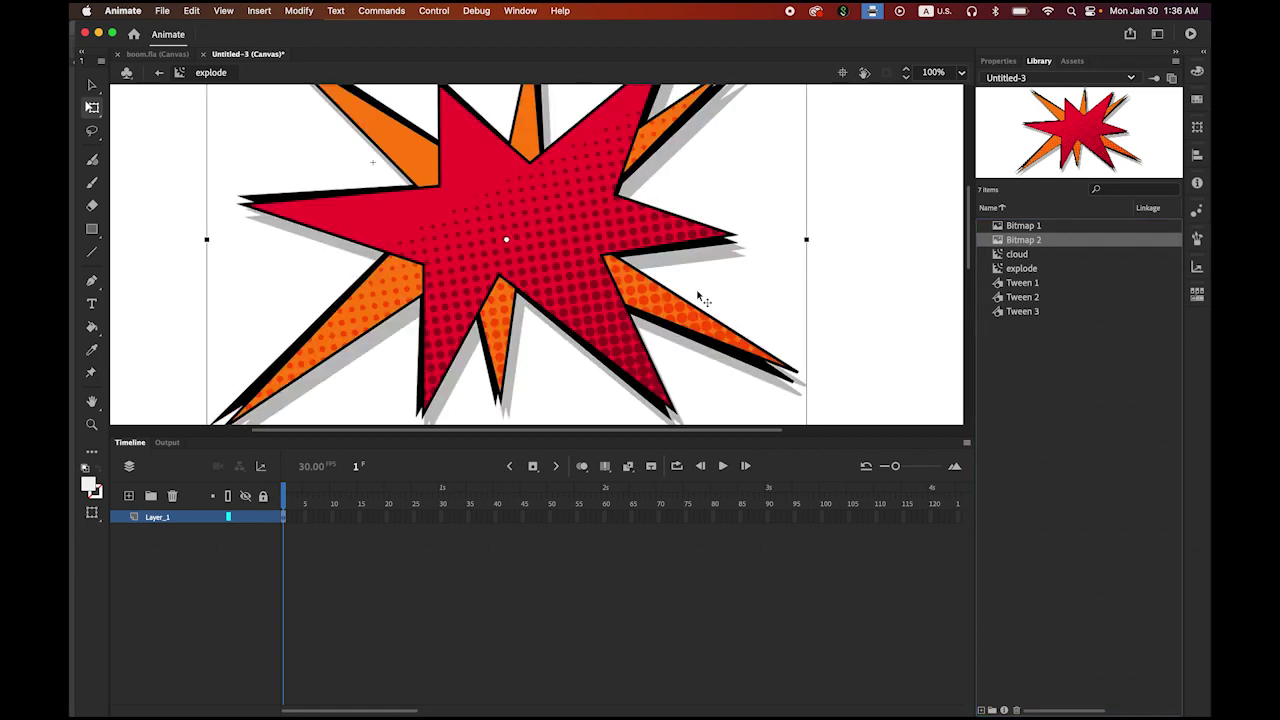
{"action": "left_click_drag", "start_coordinate": [557, 208], "coordinate": [722, 340]}
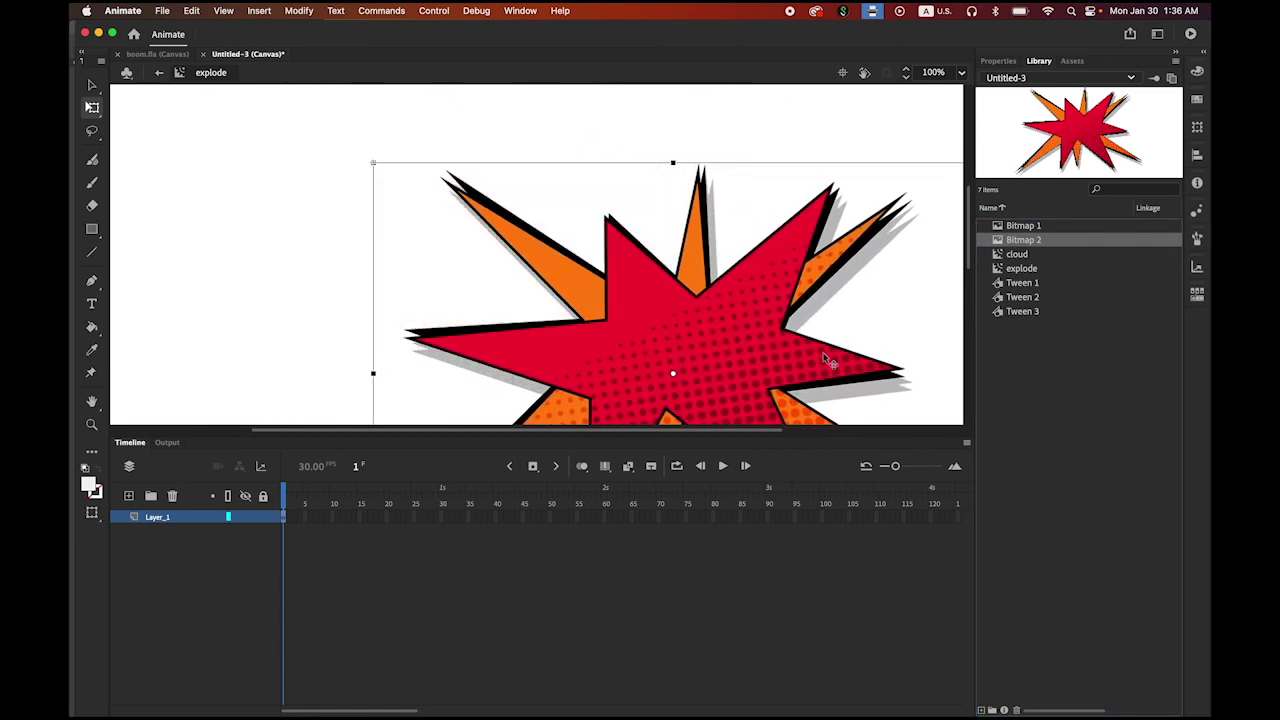
{"action": "left_click", "coordinate": [92, 84]}
{"action": "left_click", "coordinate": [226, 151]}
{"action": "left_click", "coordinate": [657, 314]}
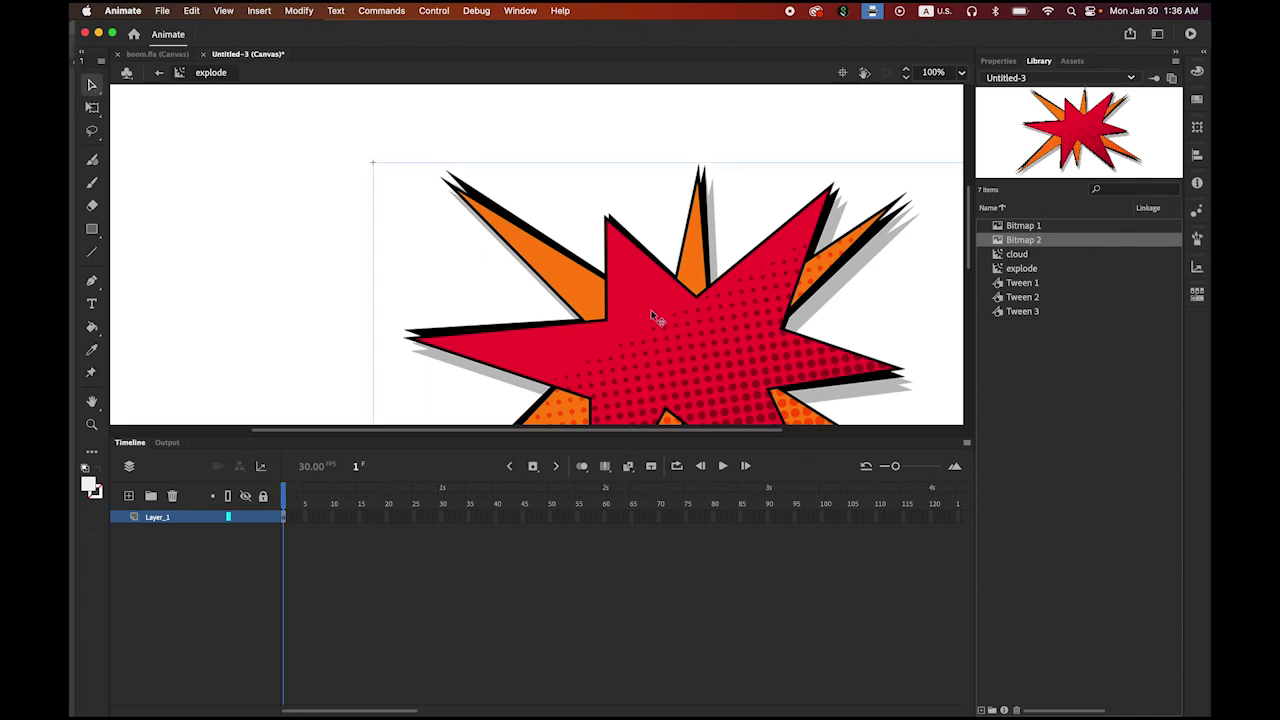
Insert keyframes at frames 5 and 10 on Layer_1 of the explode symbol.
{"action": "left_click_drag", "start_coordinate": [649, 311], "coordinate": [546, 255]}
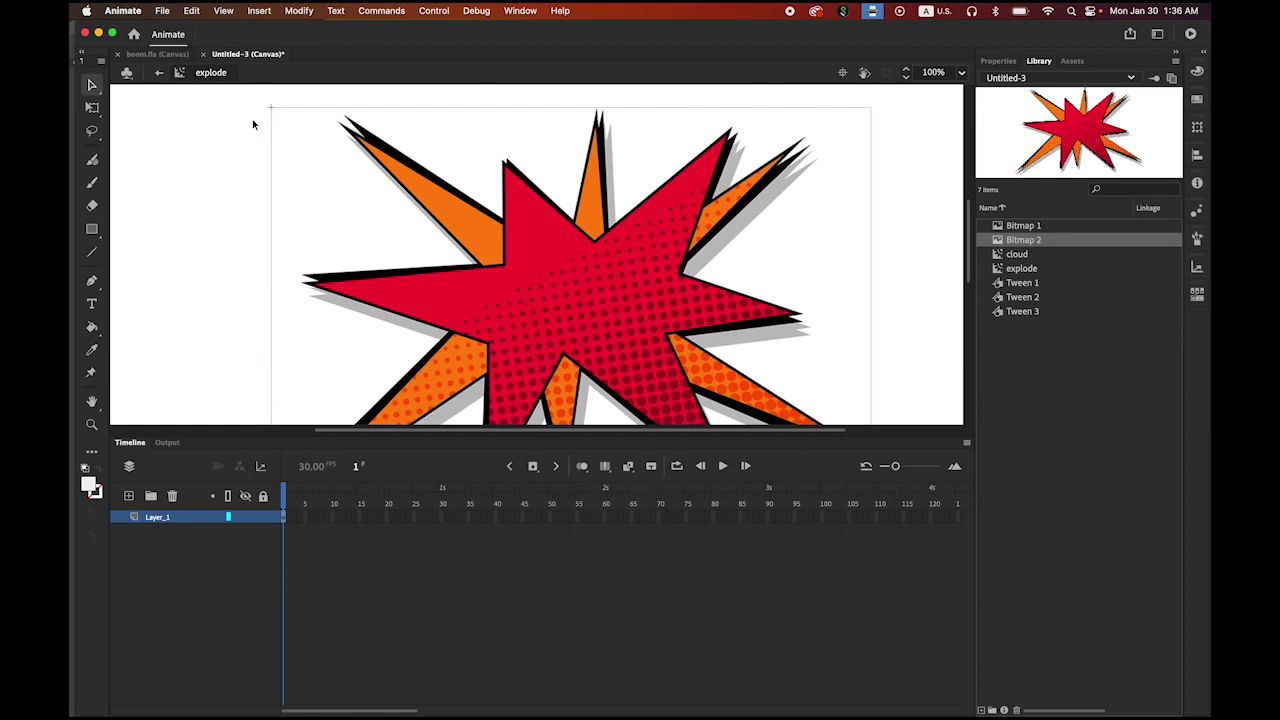
{"action": "left_click", "coordinate": [305, 519]}
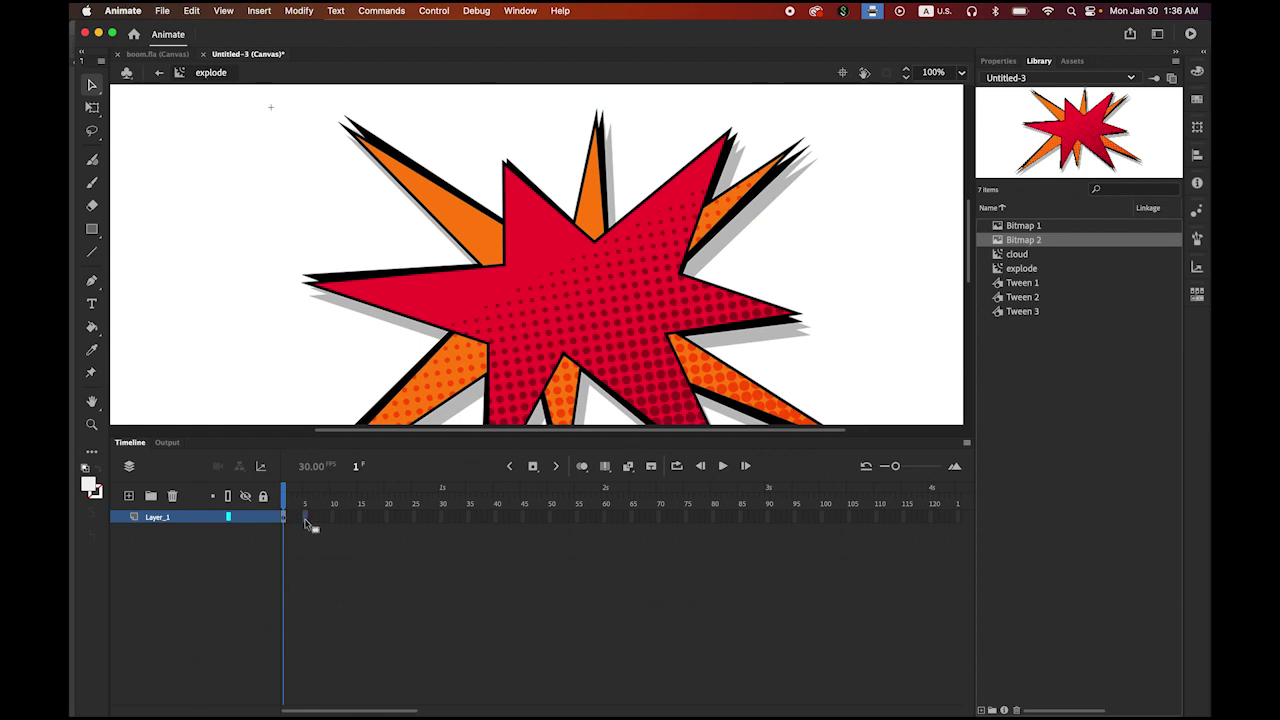
{"action": "left_click", "coordinate": [533, 467]}
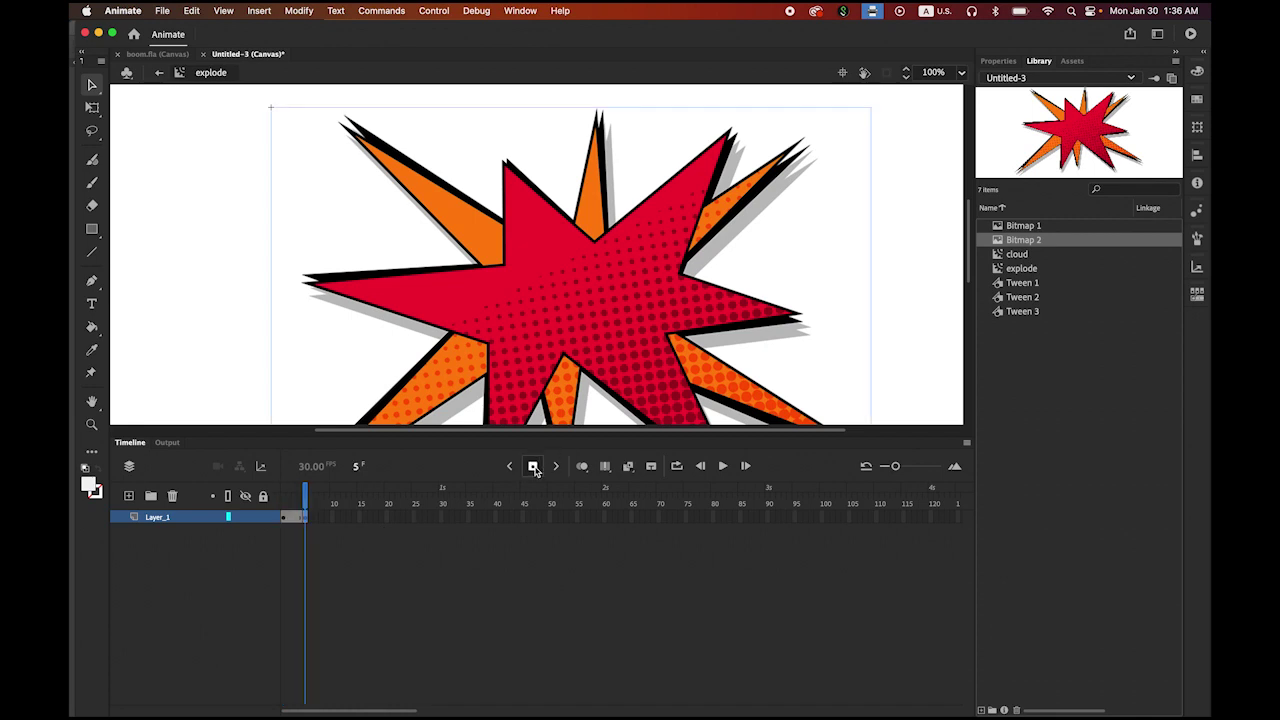
{"action": "left_click", "coordinate": [334, 520]}
{"action": "left_click", "coordinate": [533, 467]}
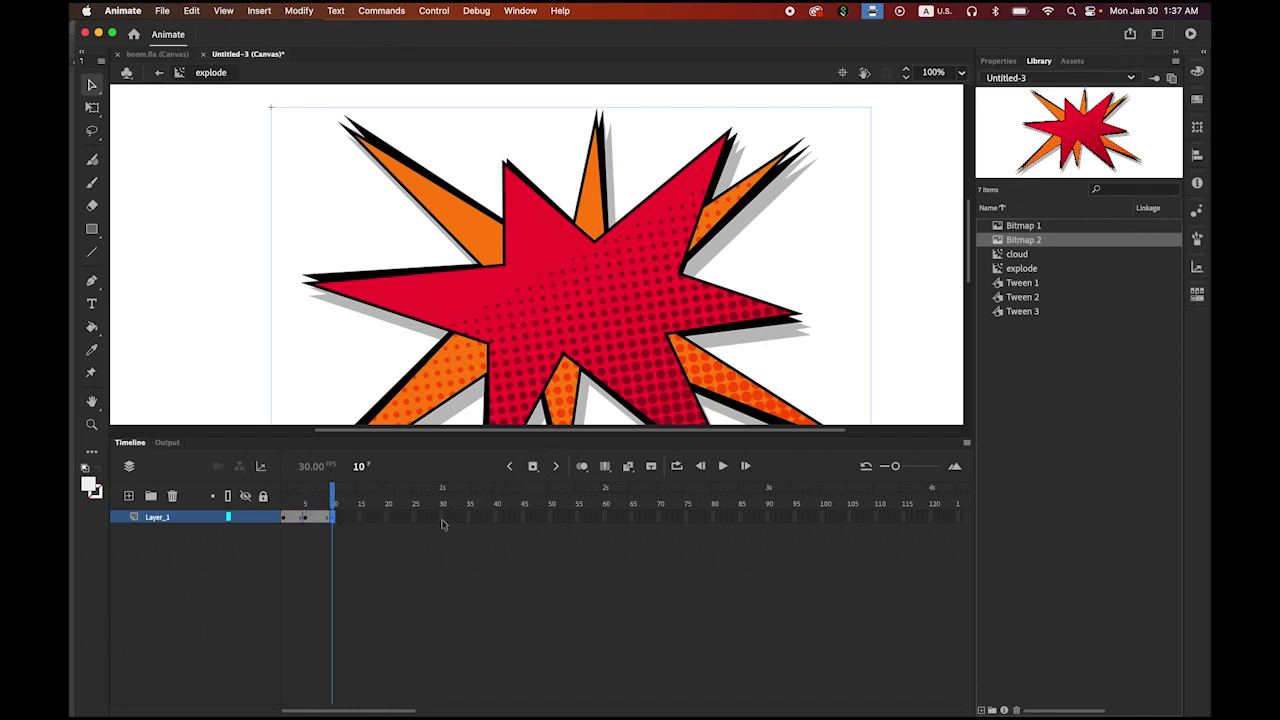
Create classic tweens between frames 1 and 5 and between frames 5 and 10 of Layer_1.
{"action": "left_click", "coordinate": [294, 519]}
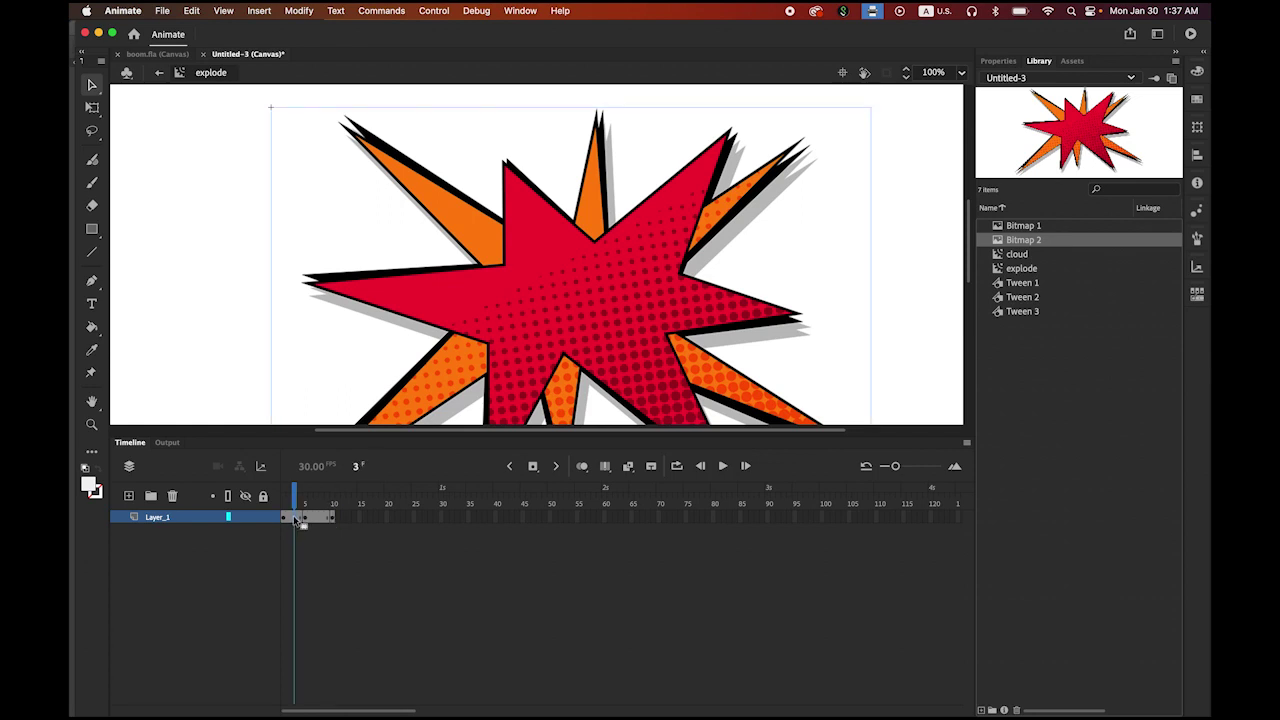
{"action": "right_click", "coordinate": [296, 519]}
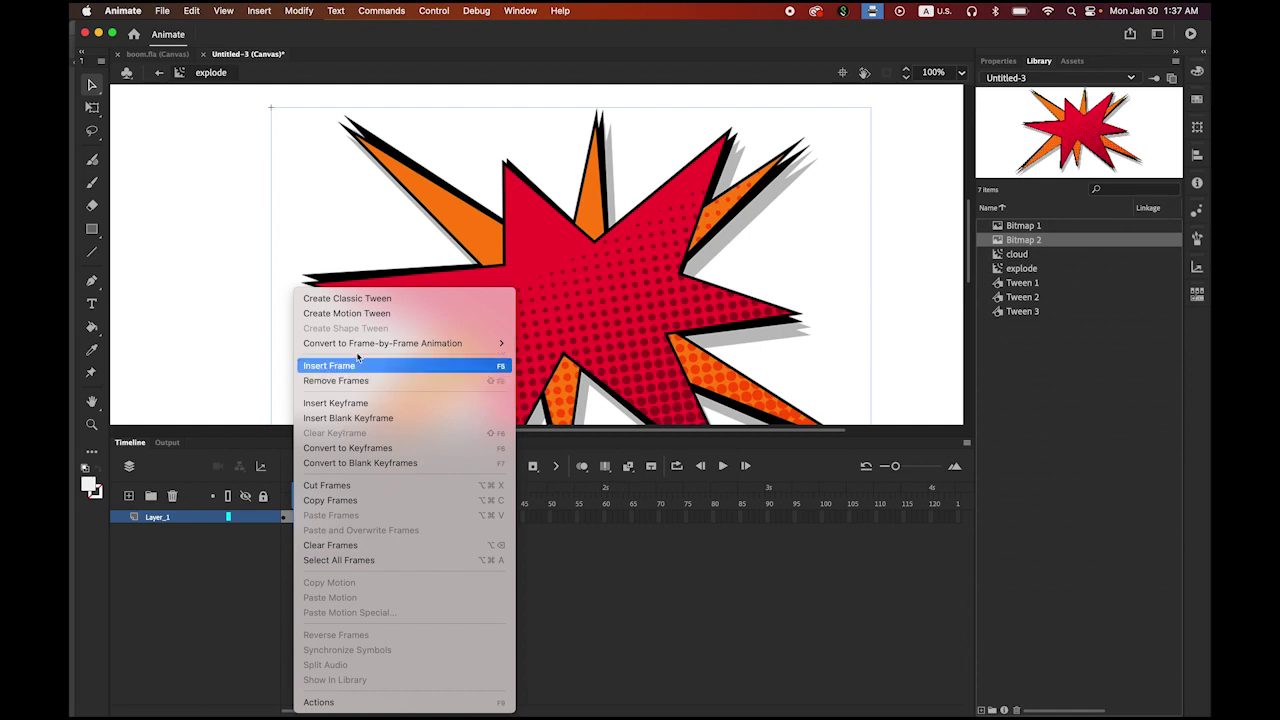
{"action": "left_click", "coordinate": [358, 298]}
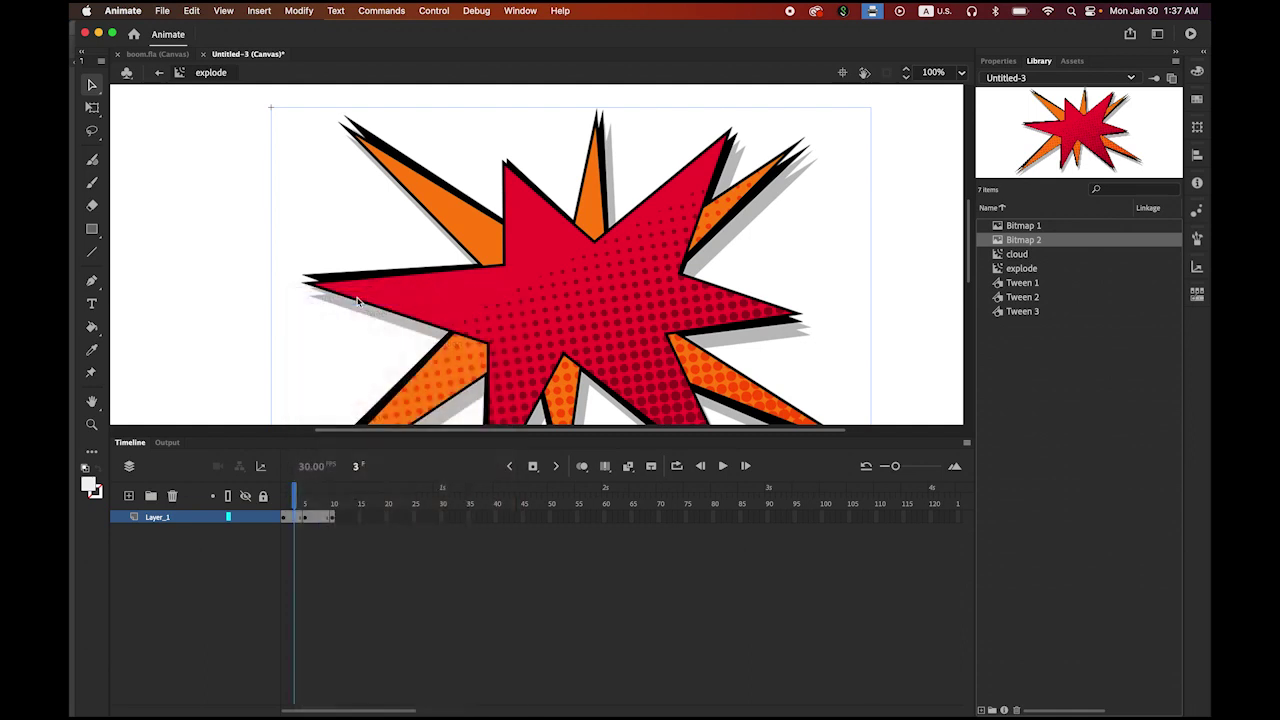
{"action": "left_click", "coordinate": [316, 519]}
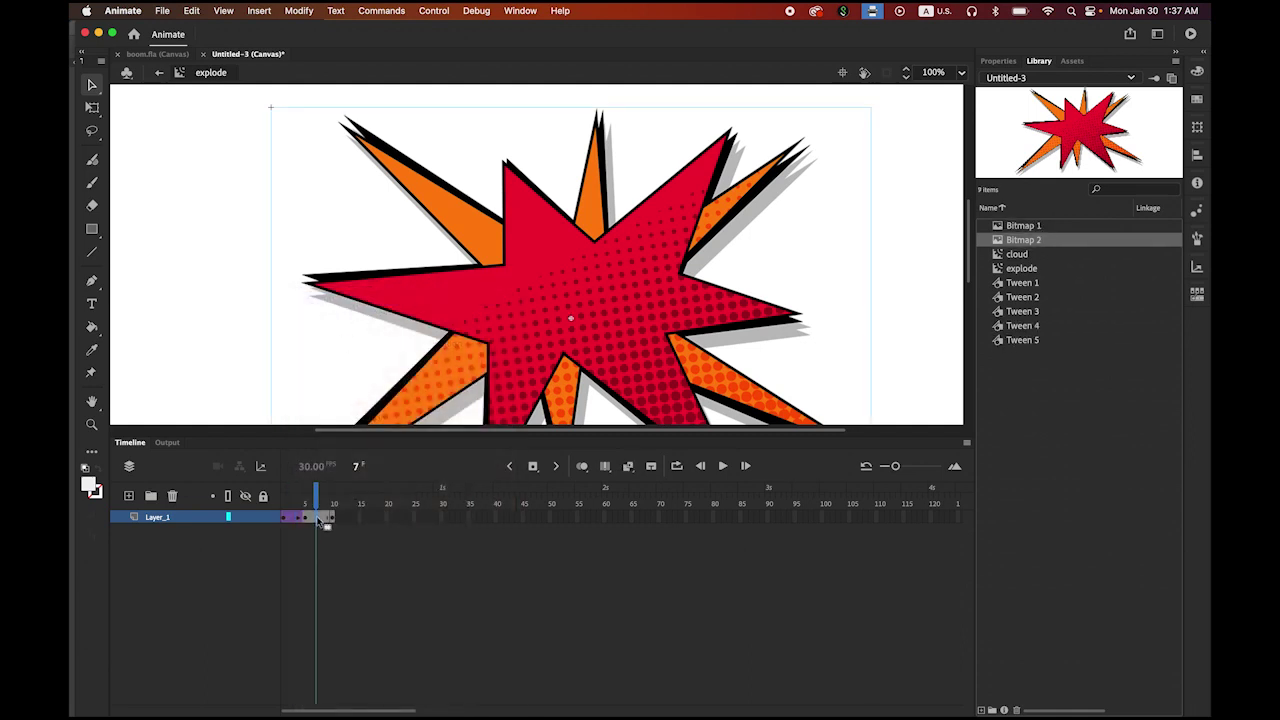
{"action": "right_click", "coordinate": [318, 521]}
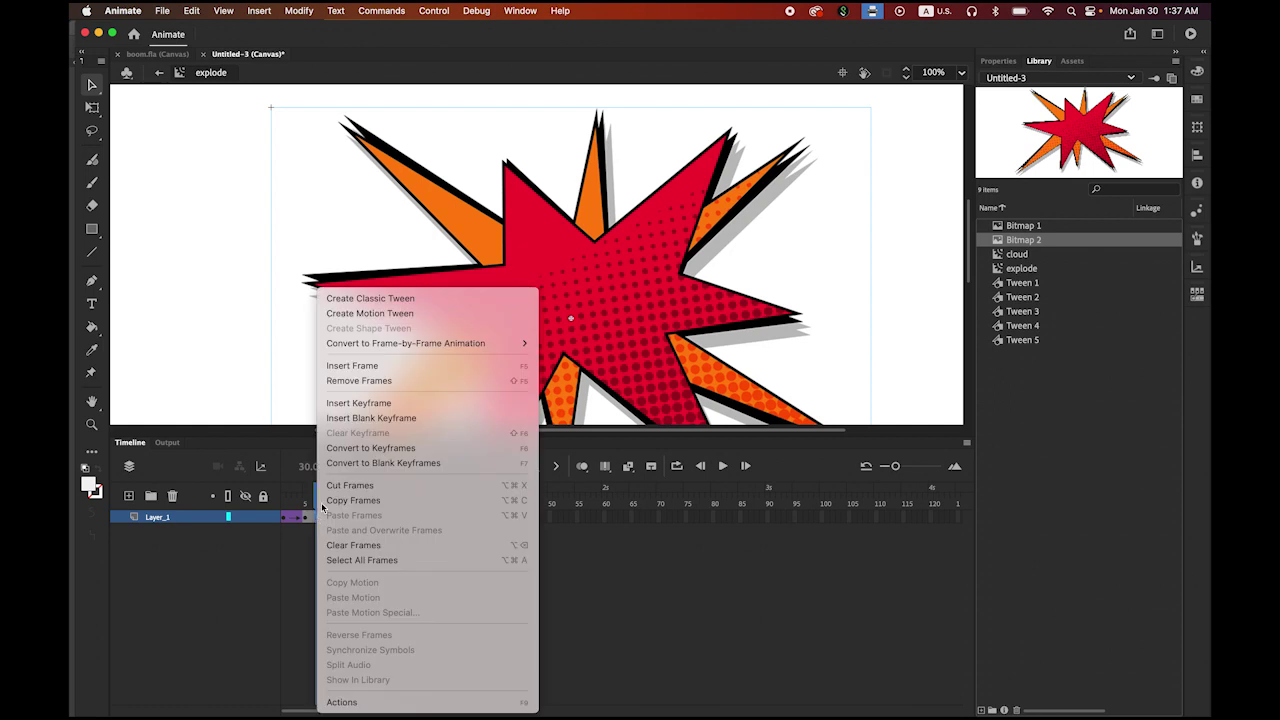
{"action": "left_click", "coordinate": [385, 297]}
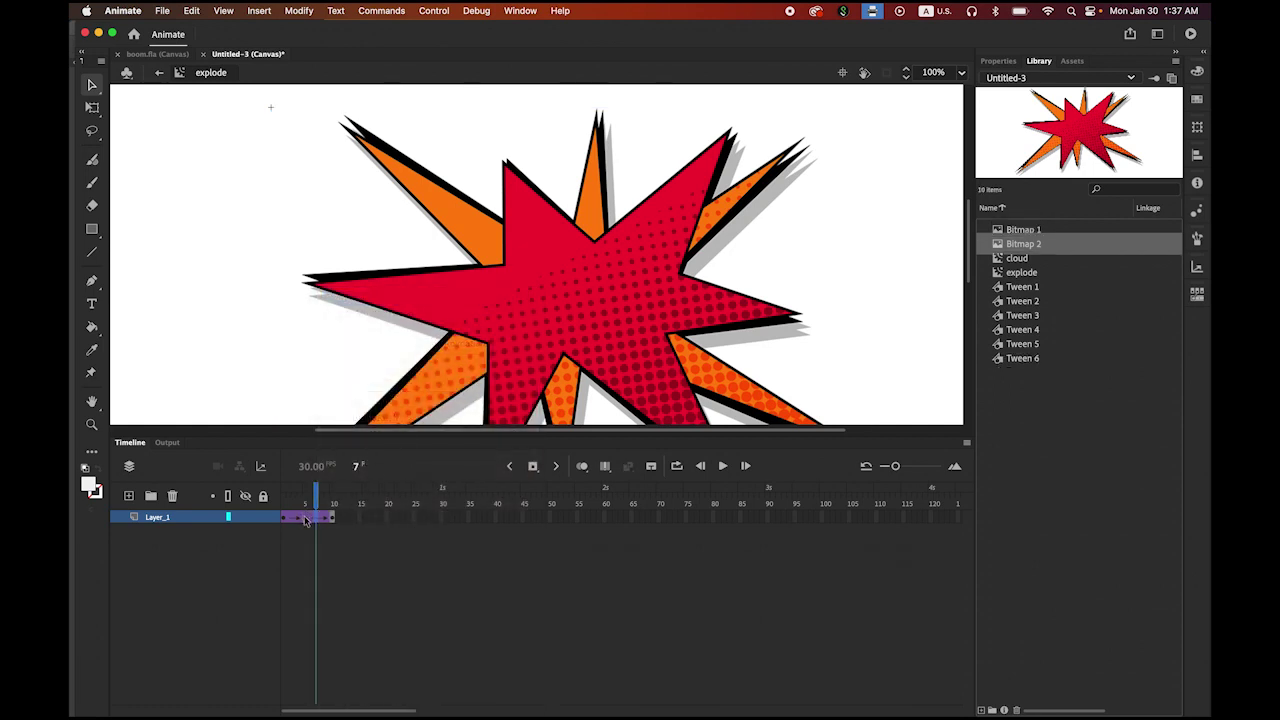
Scale the burst up slightly around its center at frame 5 and play the animation back from frame 1.
{"action": "left_click", "coordinate": [306, 519]}
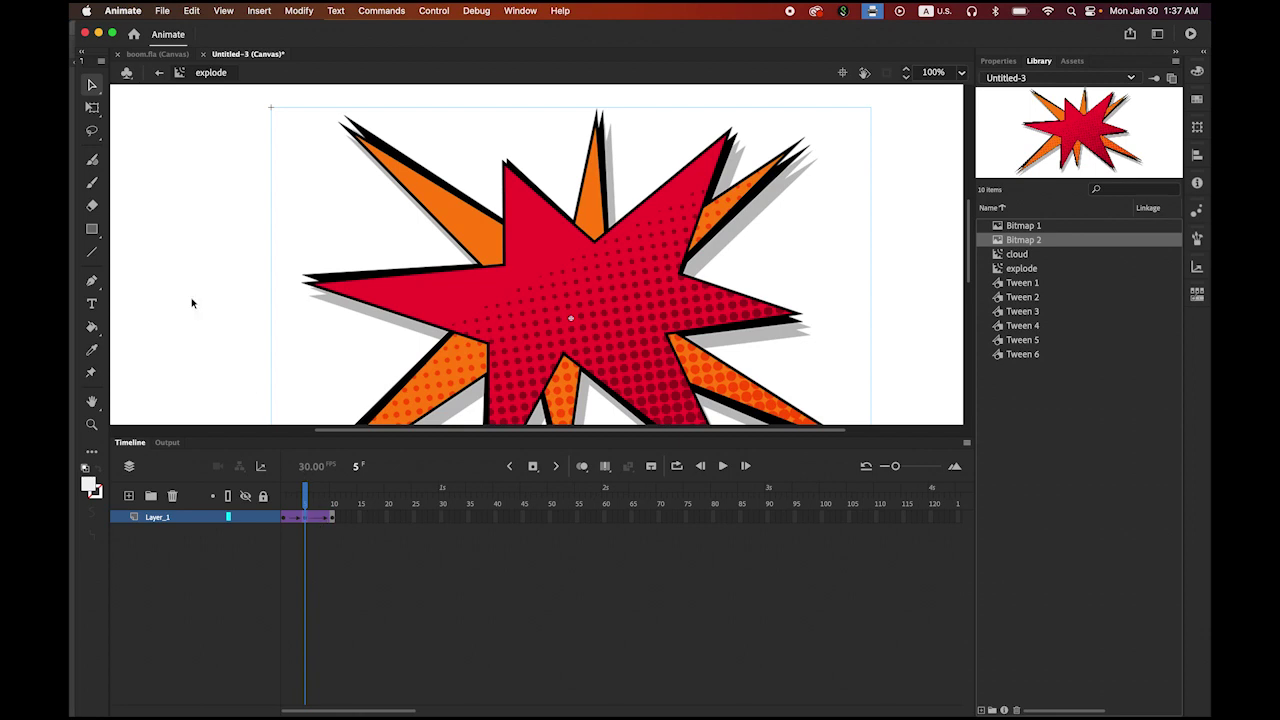
{"action": "left_click", "coordinate": [92, 108]}
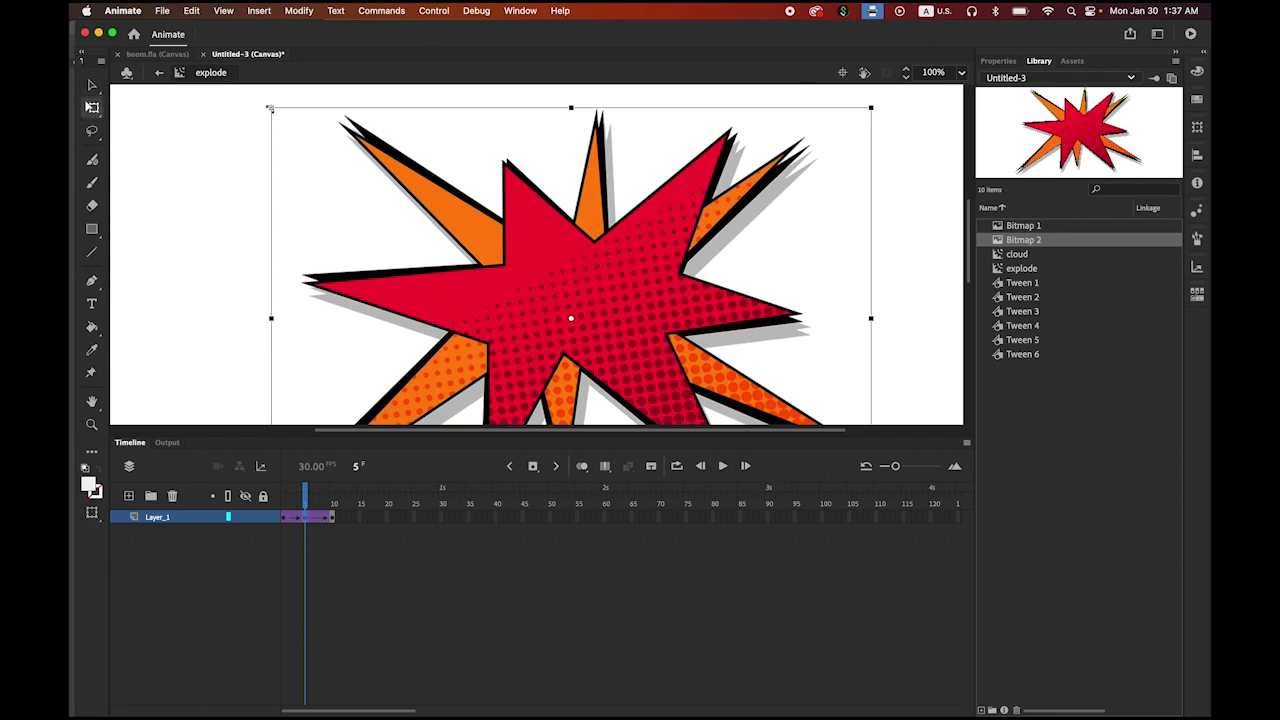
{"action": "left_click_drag", "start_coordinate": [268, 106], "coordinate": [247, 92]}
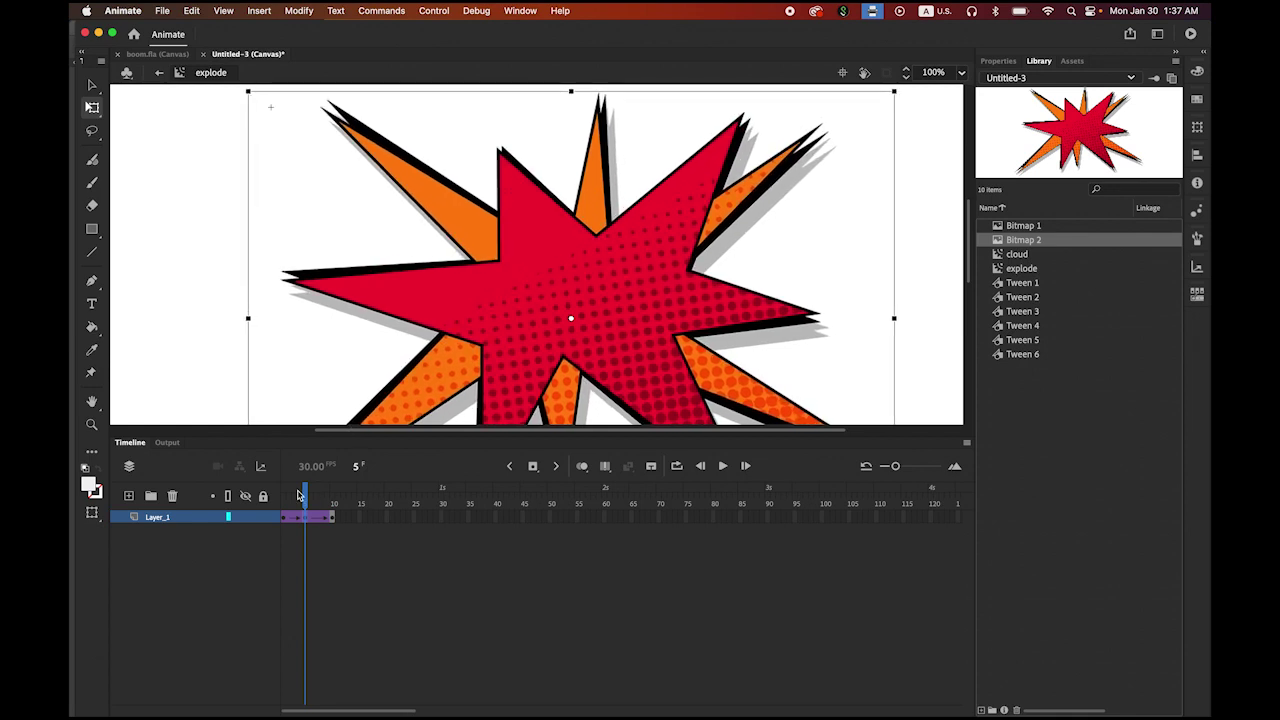
{"action": "left_click_drag", "start_coordinate": [305, 497], "coordinate": [262, 494]}
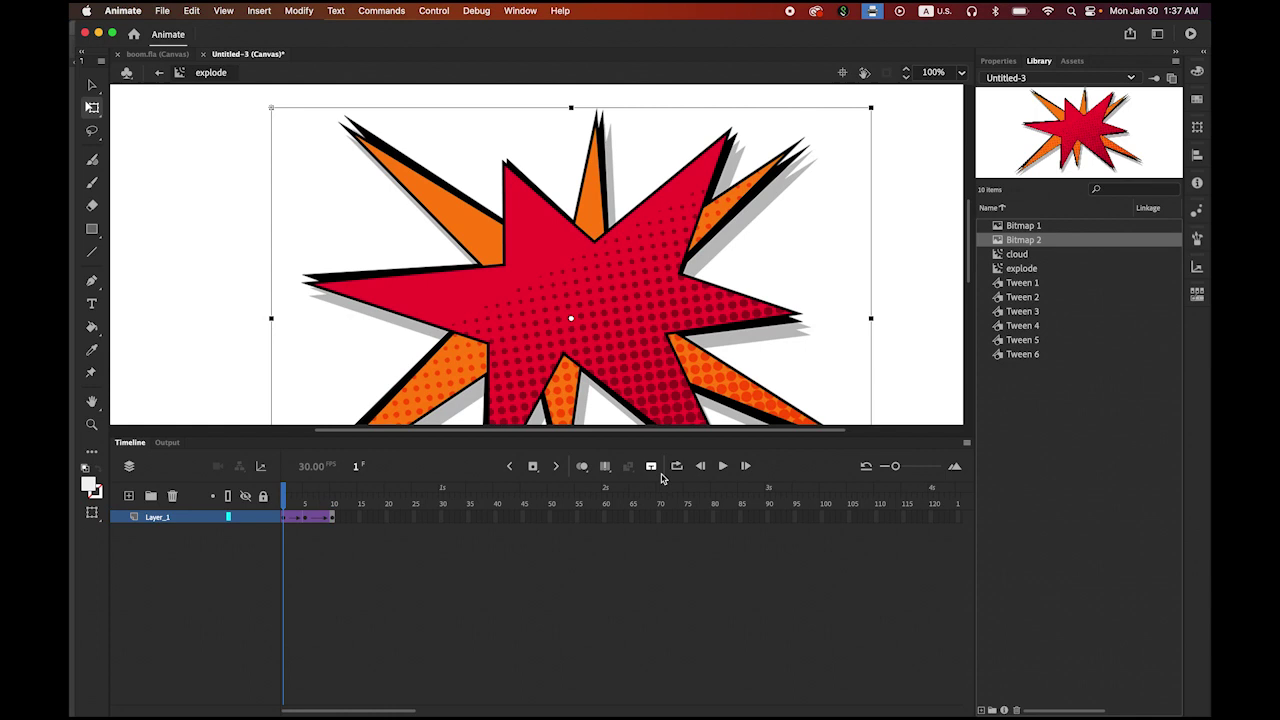
{"action": "left_click", "coordinate": [722, 466]}
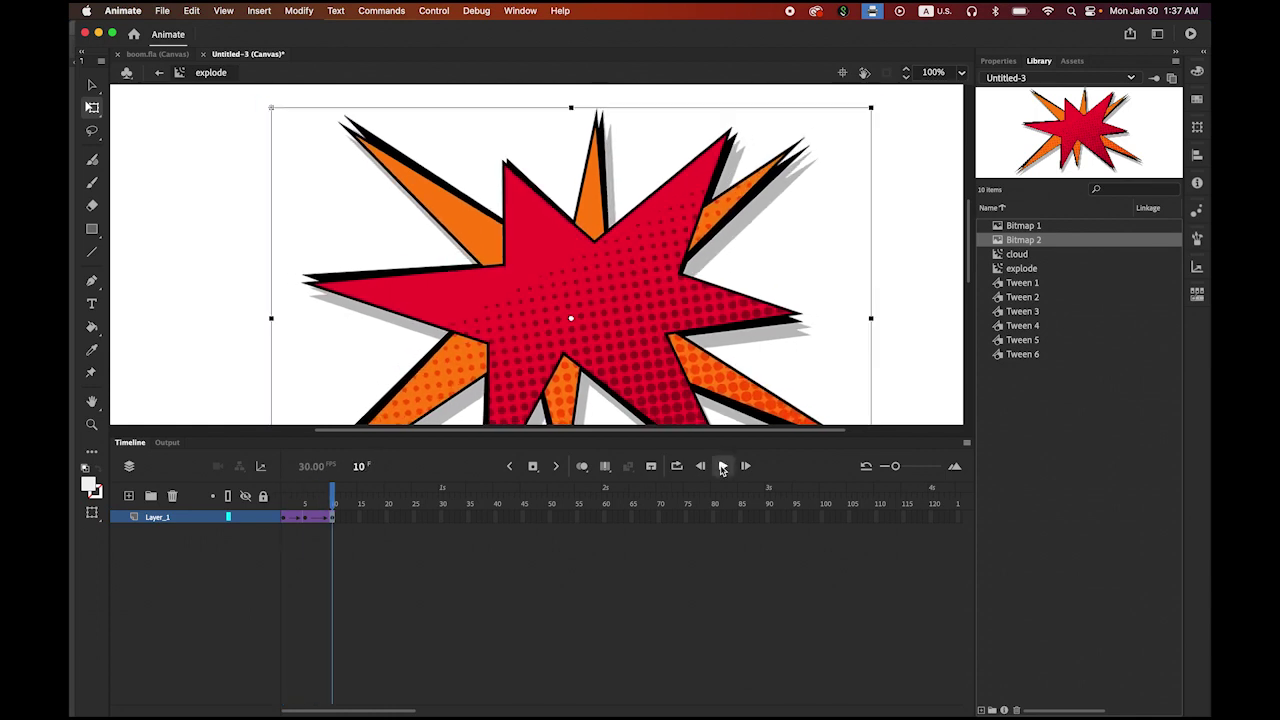
Return to Scene 1 and place the explode symbol on the Explode layer over the cloud.
{"action": "left_click", "coordinate": [722, 466]}
{"action": "left_click", "coordinate": [158, 76]}
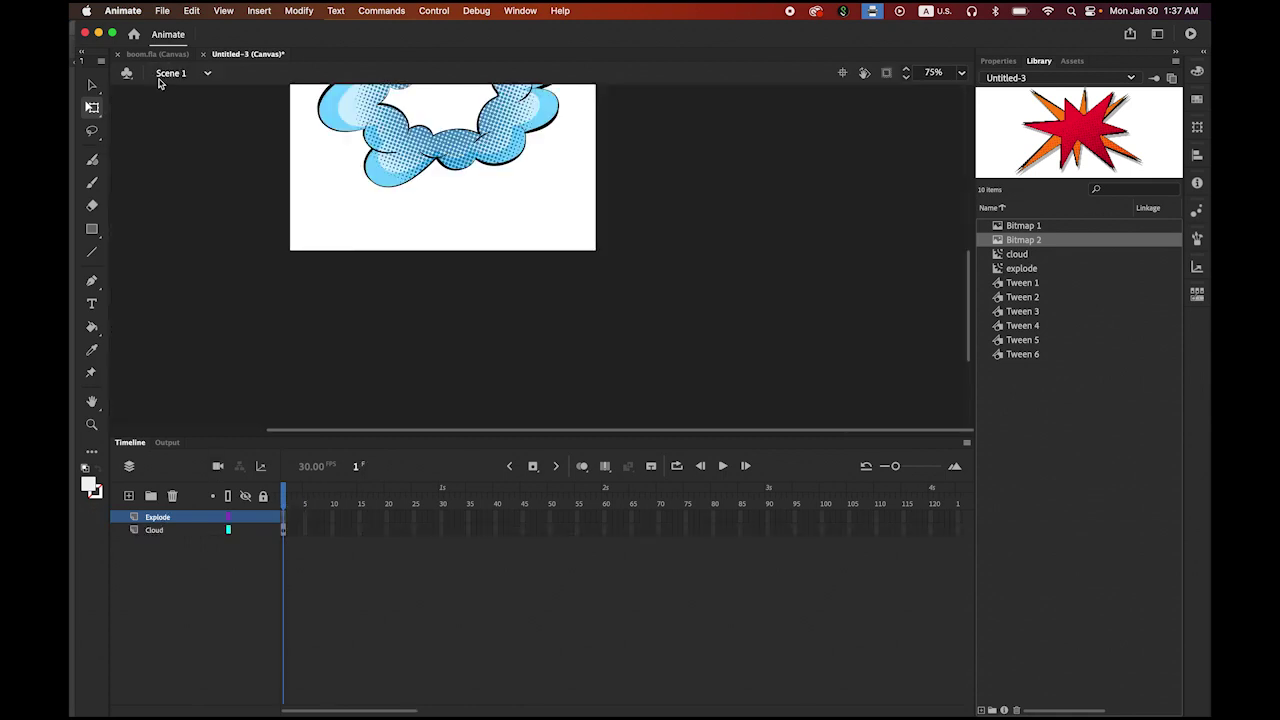
{"action": "left_click", "coordinate": [195, 520]}
{"action": "left_click", "coordinate": [996, 272]}
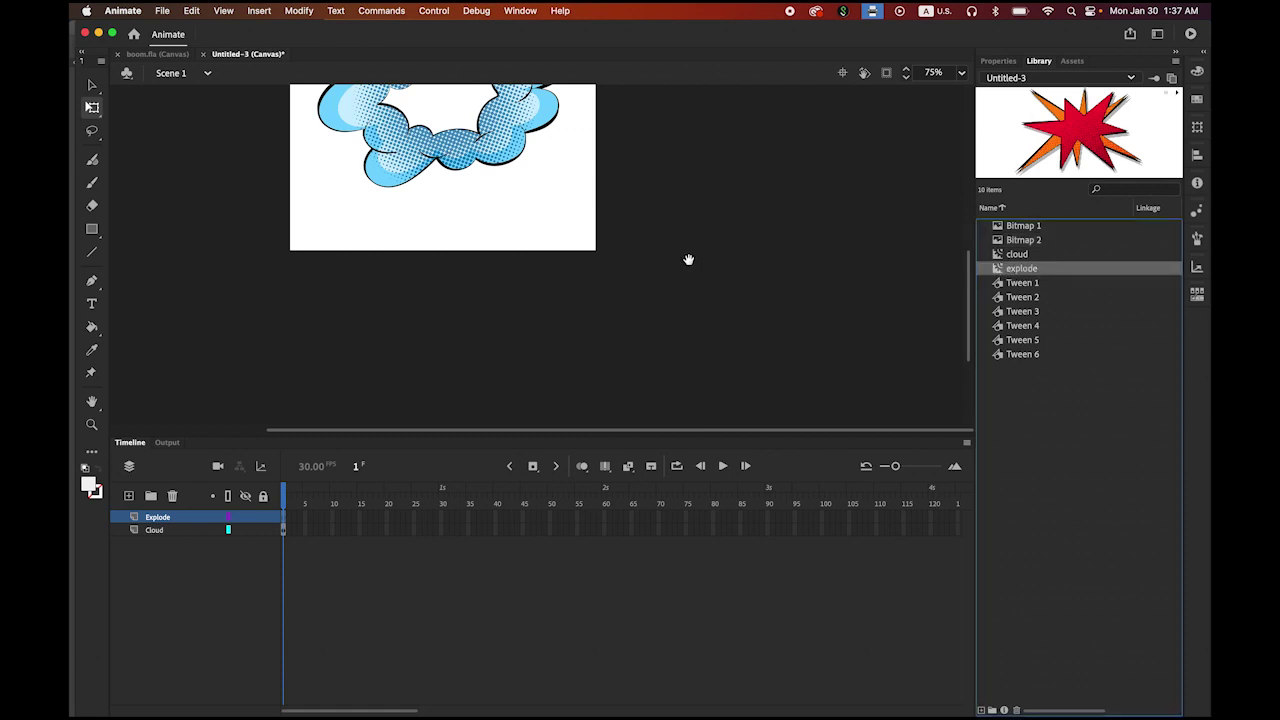
{"action": "left_click_drag", "start_coordinate": [688, 260], "coordinate": [789, 427]}
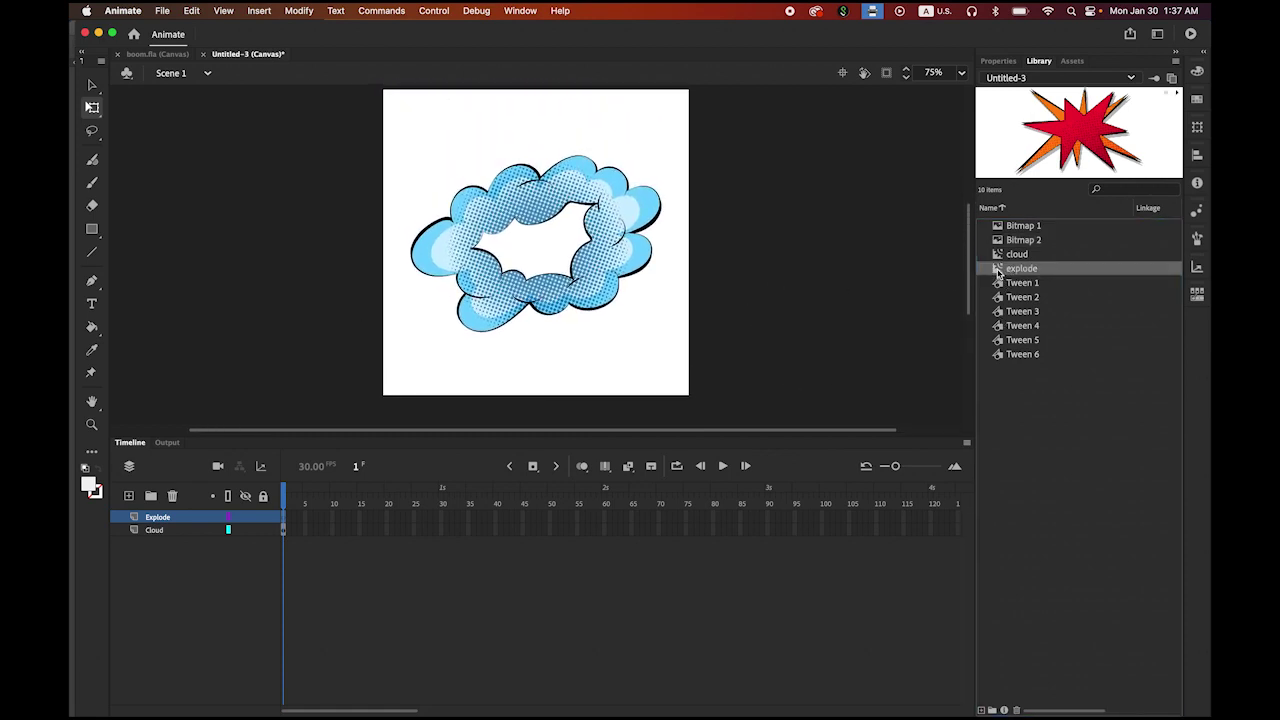
{"action": "left_click_drag", "start_coordinate": [997, 272], "coordinate": [556, 250]}
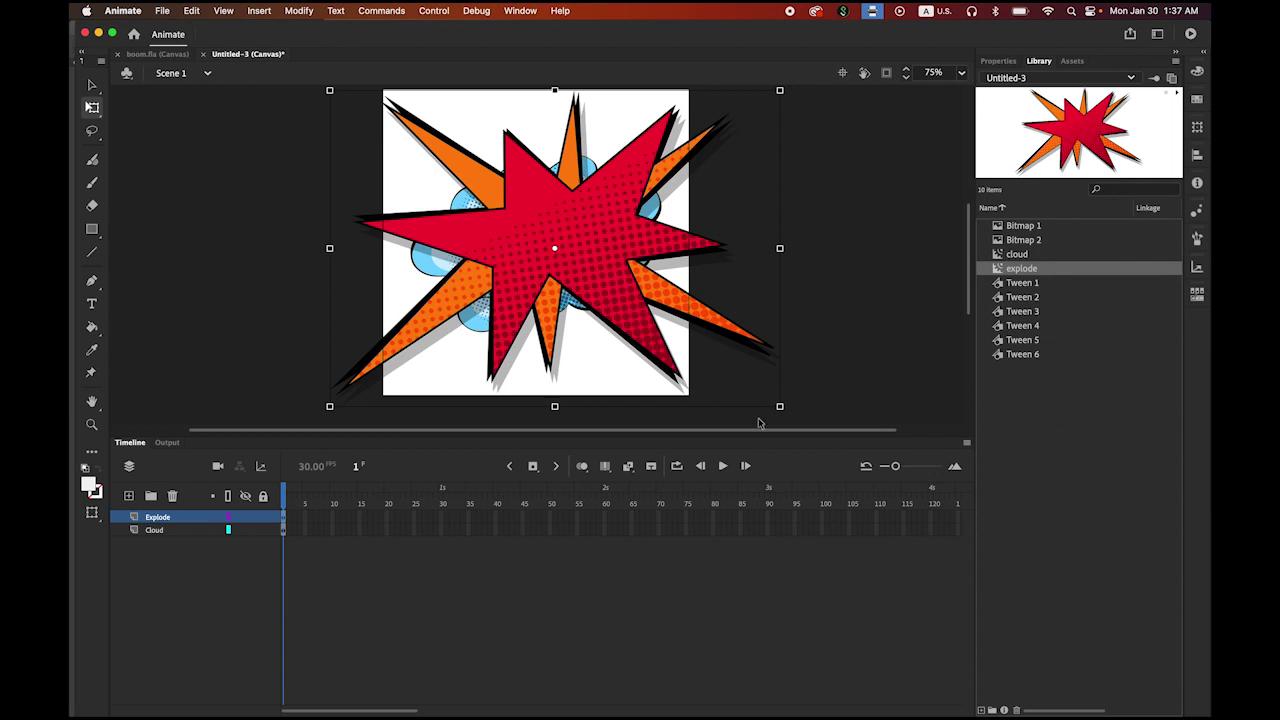
Scale the explode instance down to roughly half size and nudge it until it is centered over the cloud.
{"action": "left_click_drag", "start_coordinate": [779, 407], "coordinate": [670, 355]}
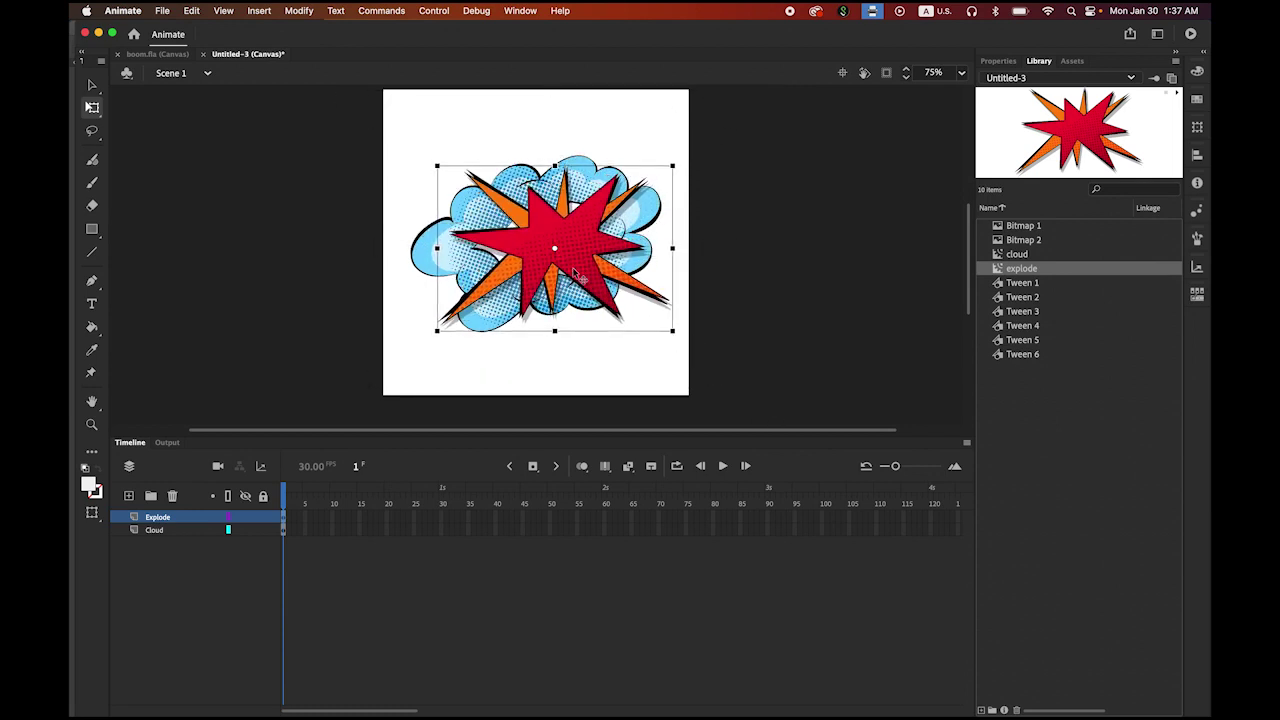
{"action": "left_click_drag", "start_coordinate": [577, 263], "coordinate": [558, 258]}
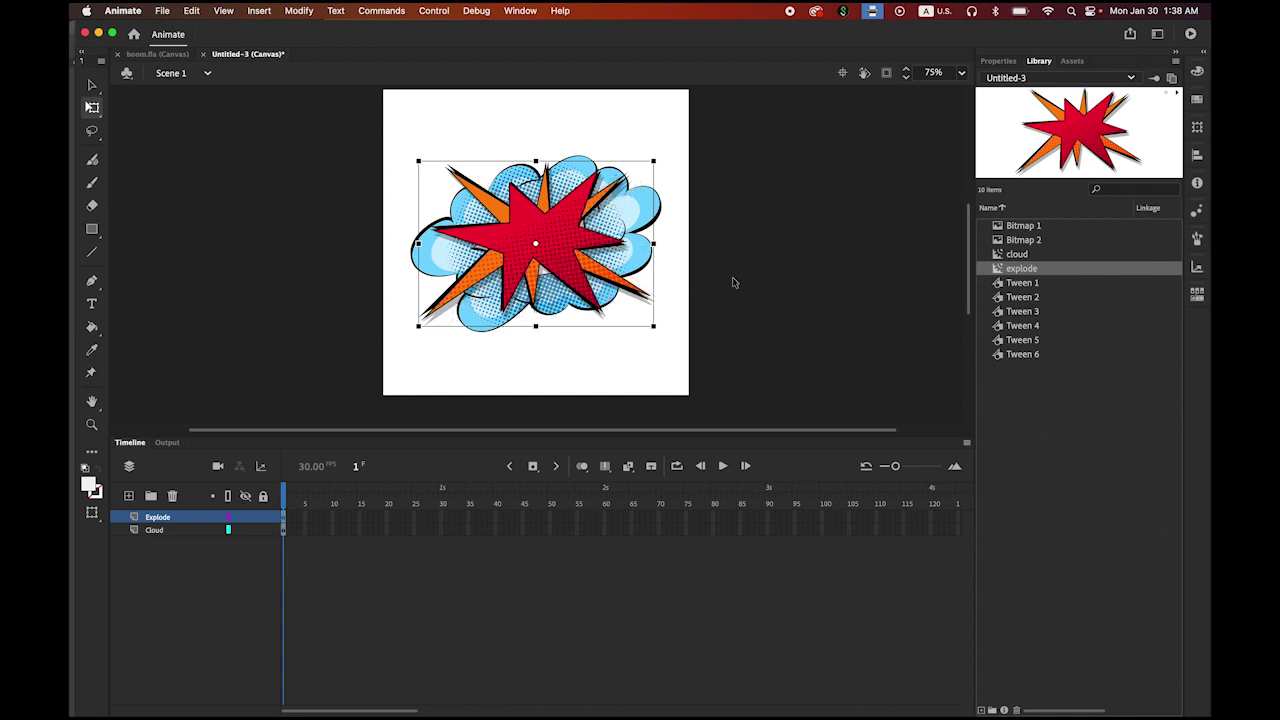
{"action": "key", "text": "Down"}
{"action": "key", "text": "Down"}
{"action": "key", "text": "Down"}
{"action": "key", "text": "Down"}
{"action": "key", "text": "Down"}
{"action": "key", "text": "Down"}
{"action": "key", "text": "Down"}
{"action": "key", "text": "Down"}
{"action": "key", "text": "Down"}
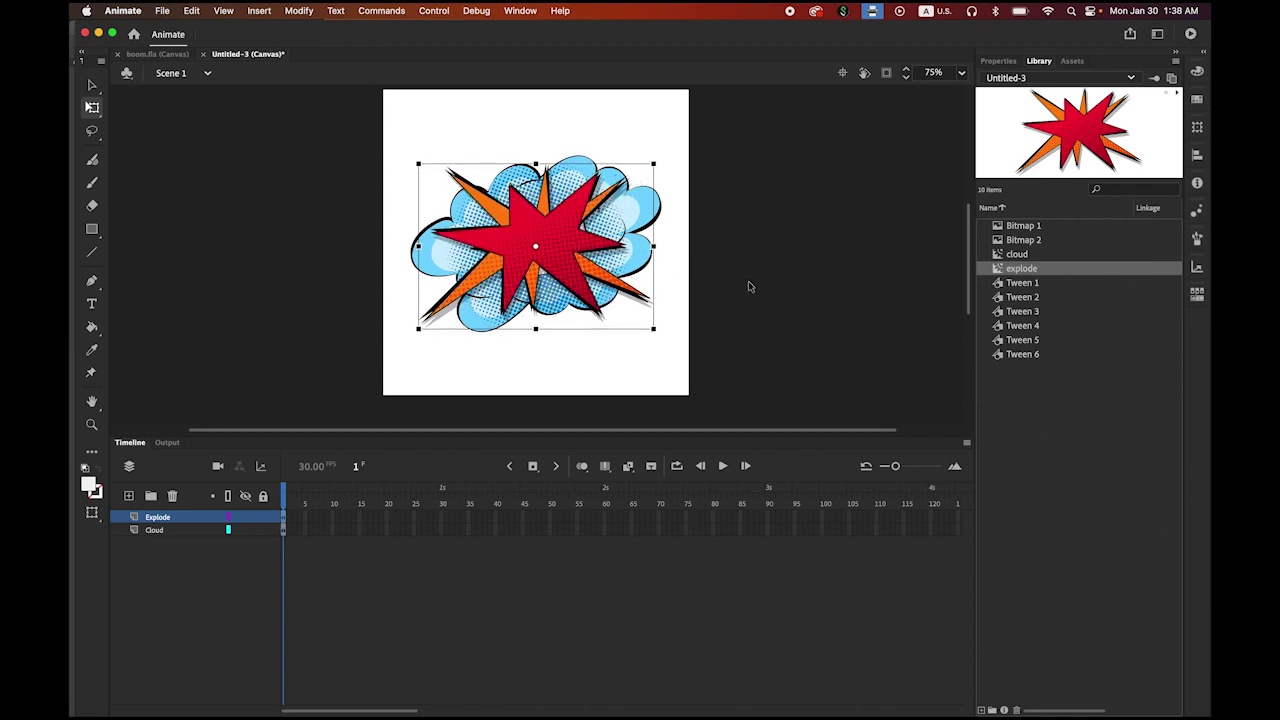
{"action": "key", "text": "Right"}
{"action": "key", "text": "Right"}
{"action": "key", "text": "Right"}
{"action": "key", "text": "Right"}
{"action": "key", "text": "Right"}
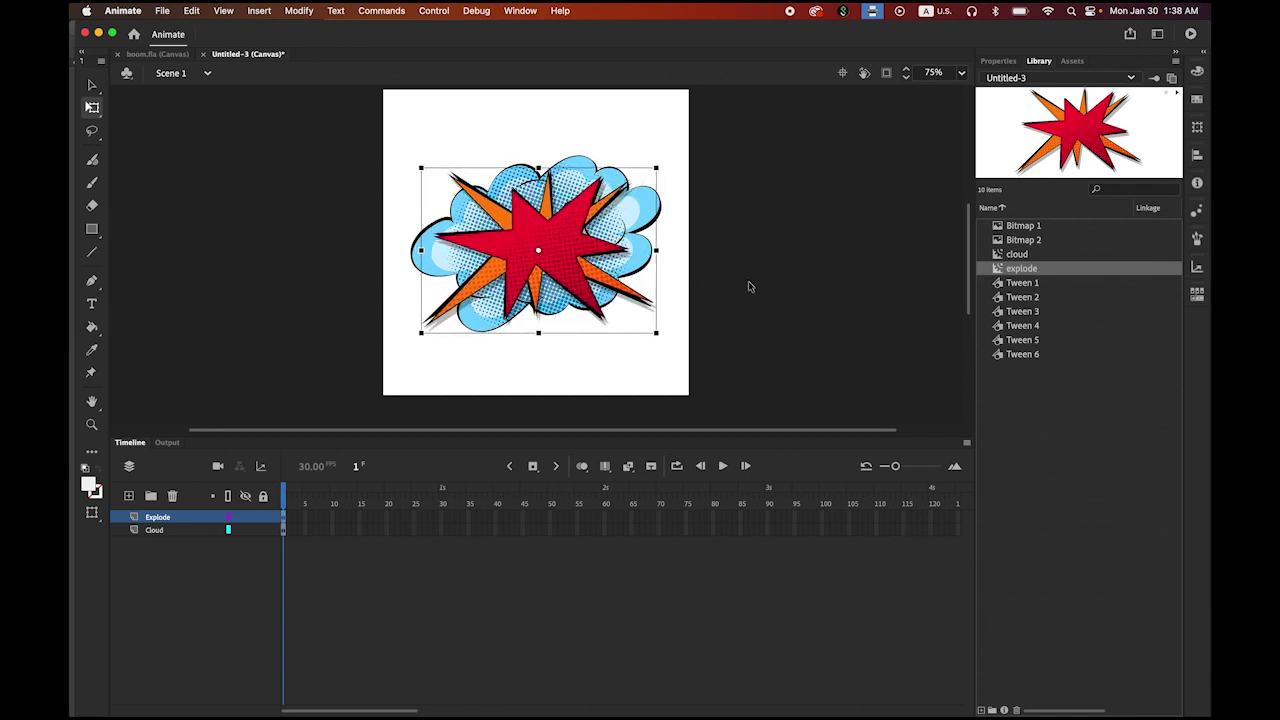
{"action": "left_click", "coordinate": [746, 285]}
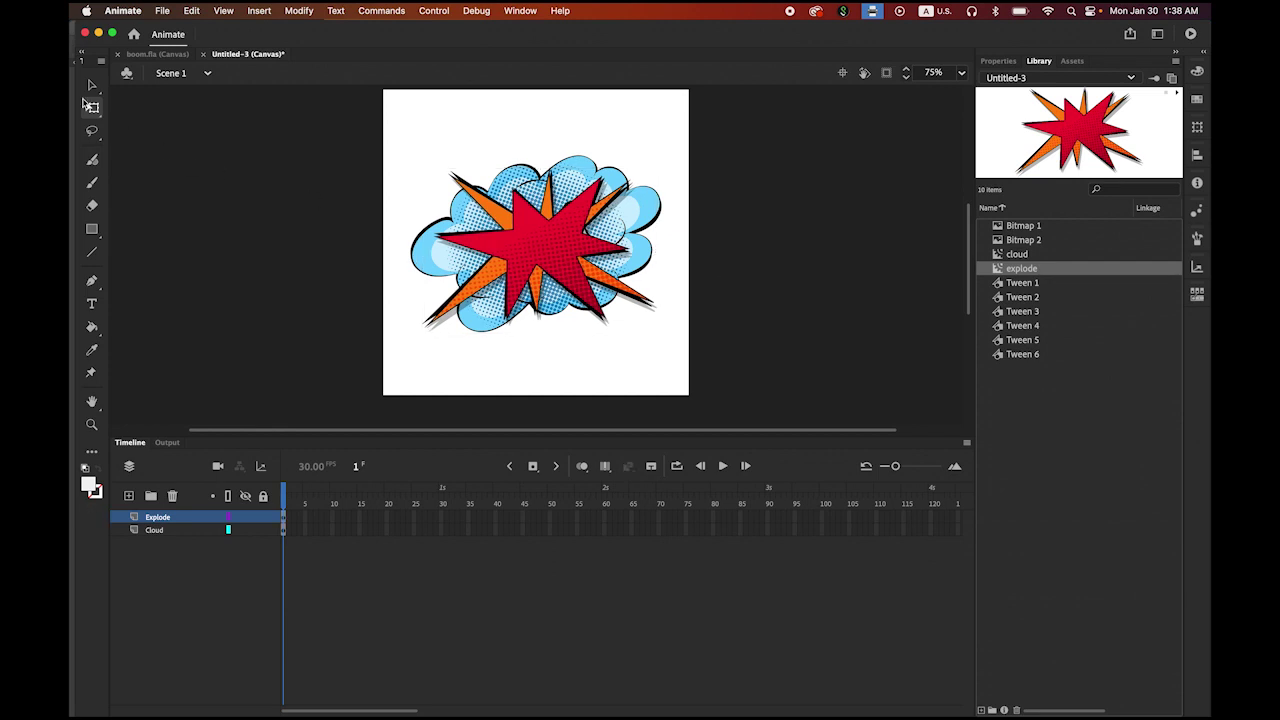
Test the movie in the browser to check the cloud and burst animations.
{"action": "left_click", "coordinate": [436, 12]}
{"action": "mouse_move", "coordinate": [590, 166]}
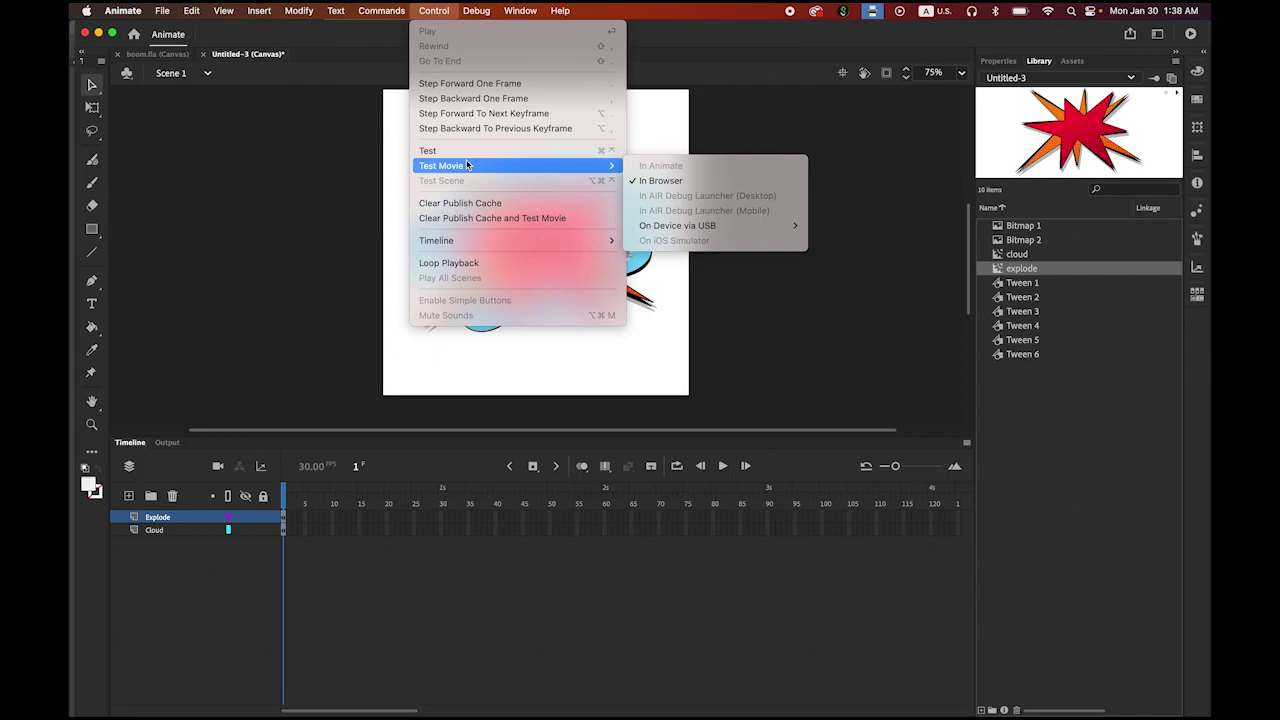
{"action": "left_click", "coordinate": [684, 180]}
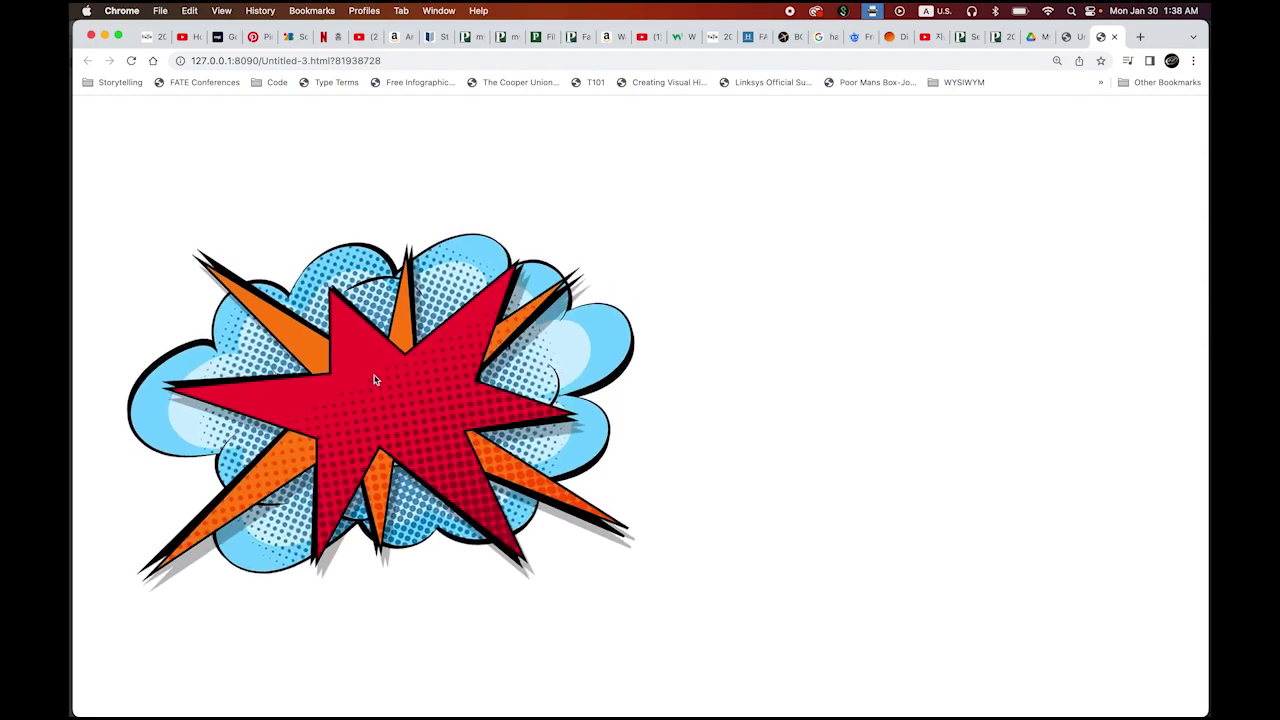
Switch to Photoshop and copy the artwork of the Boom layer in boom.psd.
{"action": "mouse_move", "coordinate": [362, 712]}
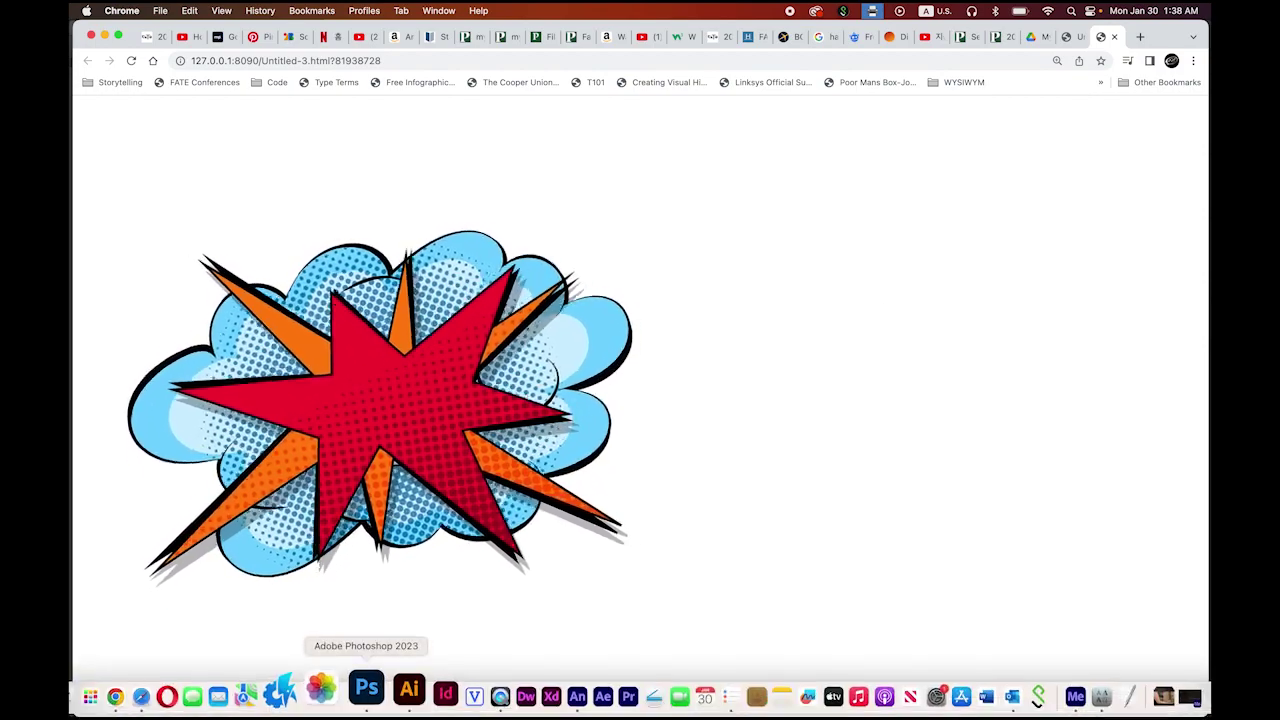
{"action": "left_click", "coordinate": [360, 695]}
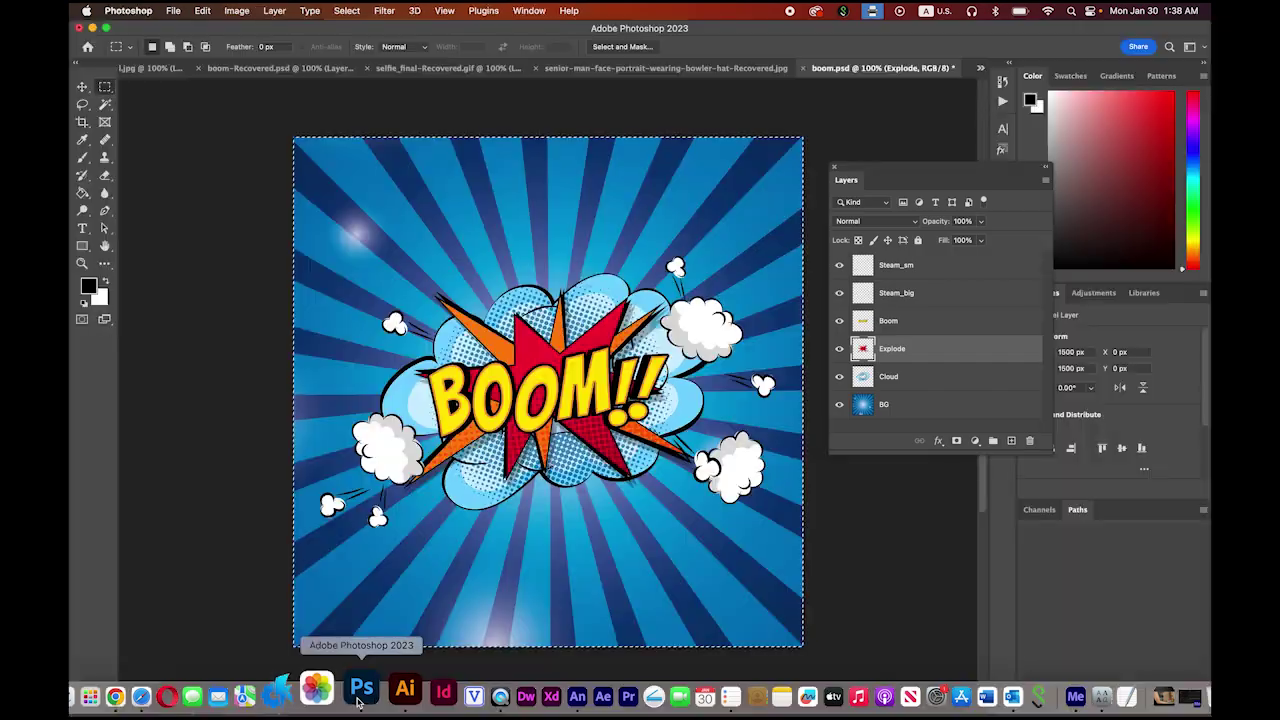
{"action": "left_click", "coordinate": [915, 329]}
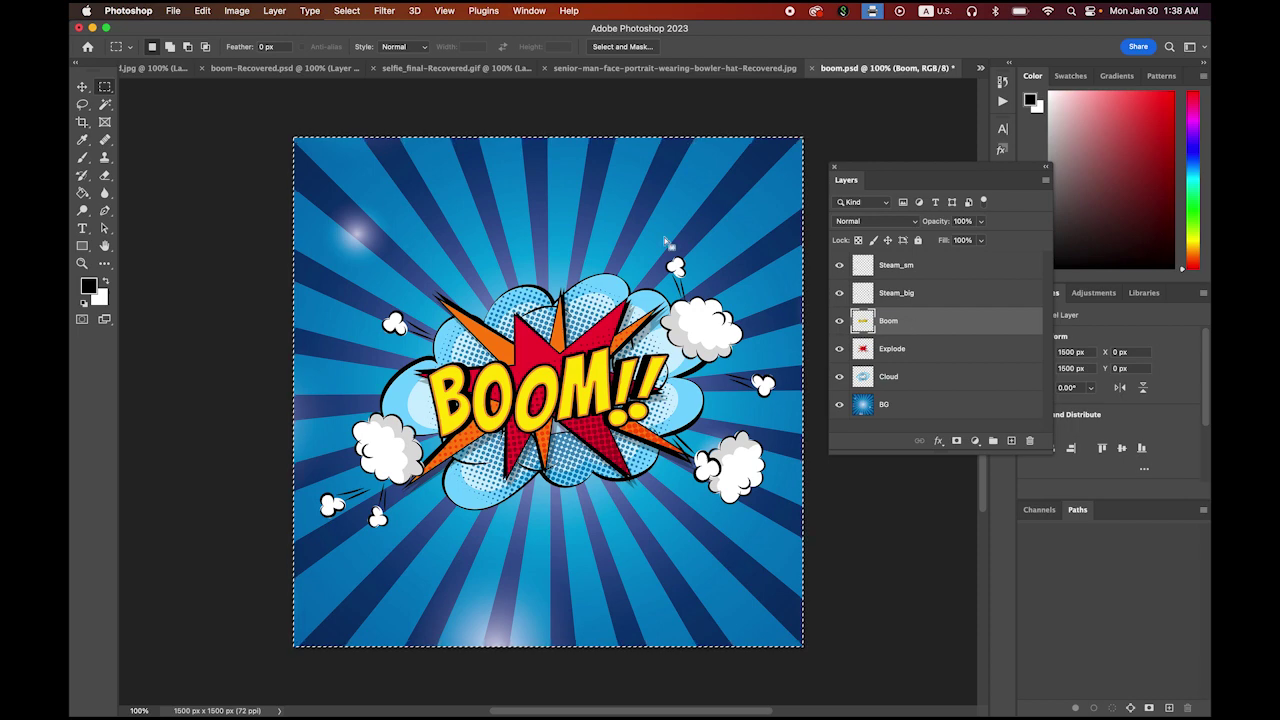
{"action": "left_click", "coordinate": [202, 10]}
{"action": "left_click", "coordinate": [244, 131]}
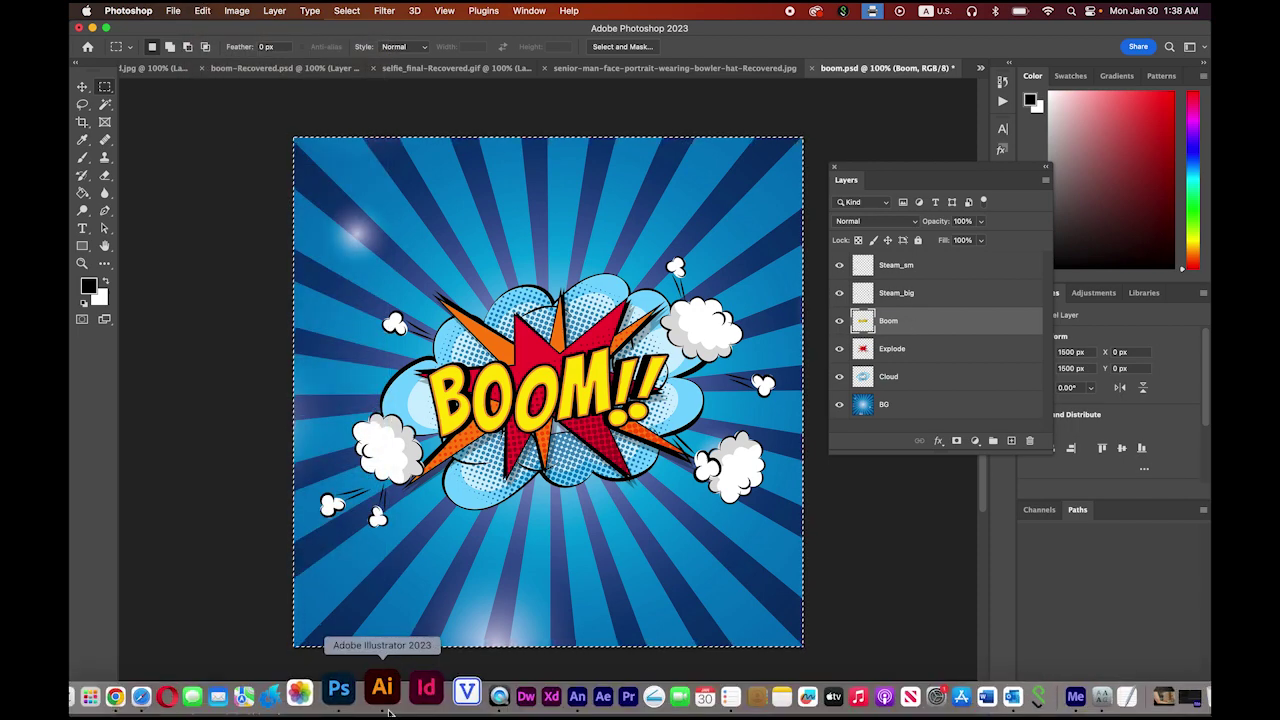
Switch back to Animate and add a layer named Boom above the Explode layer.
{"action": "left_click", "coordinate": [533, 695]}
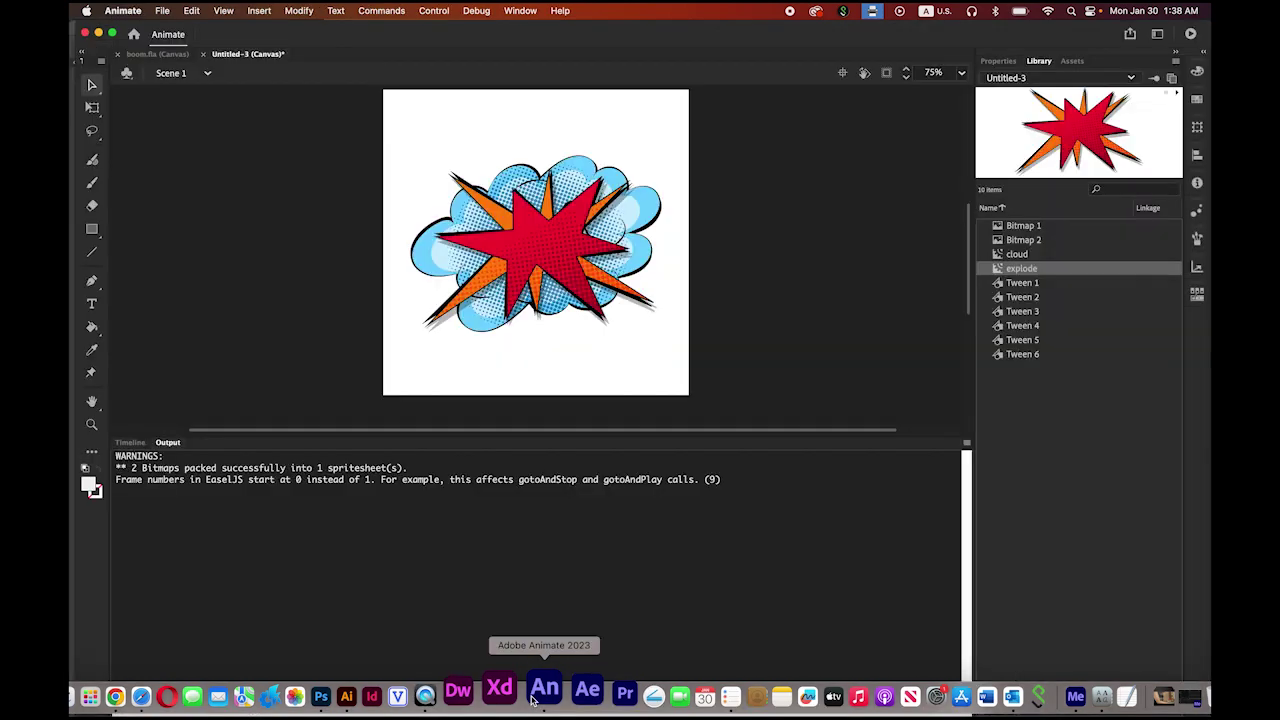
{"action": "left_click", "coordinate": [130, 443]}
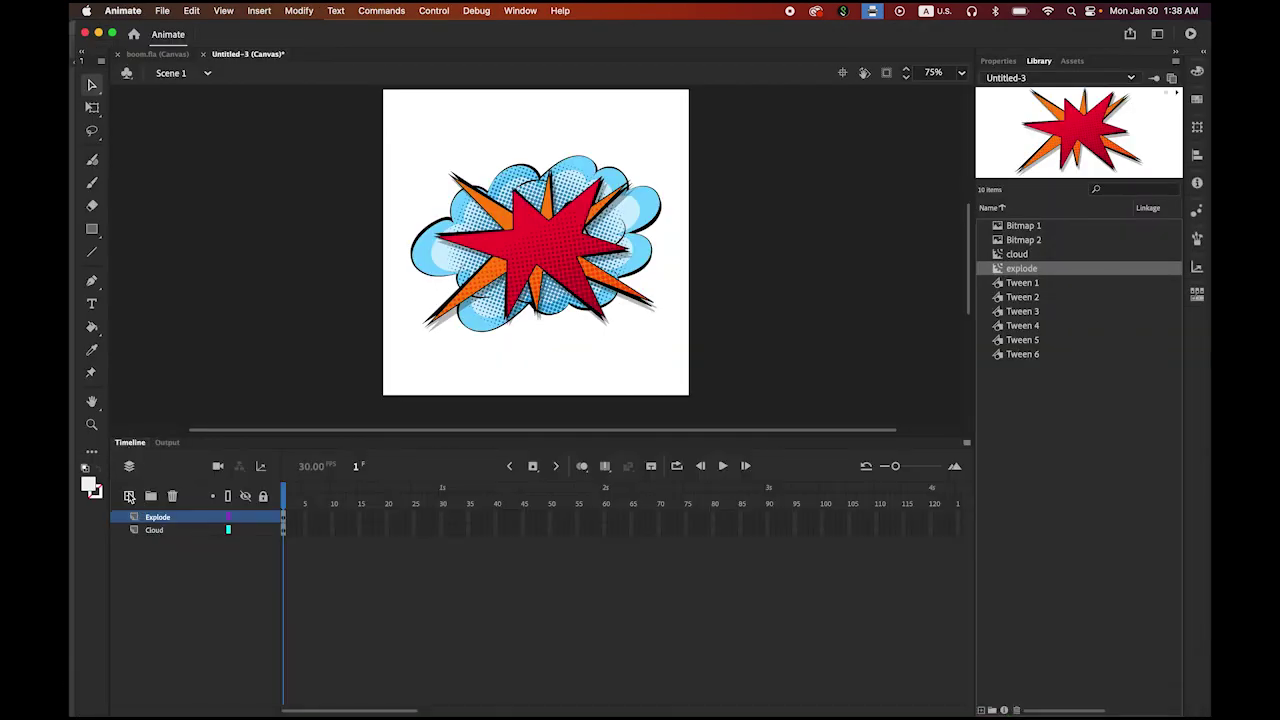
{"action": "double_click", "coordinate": [153, 515]}
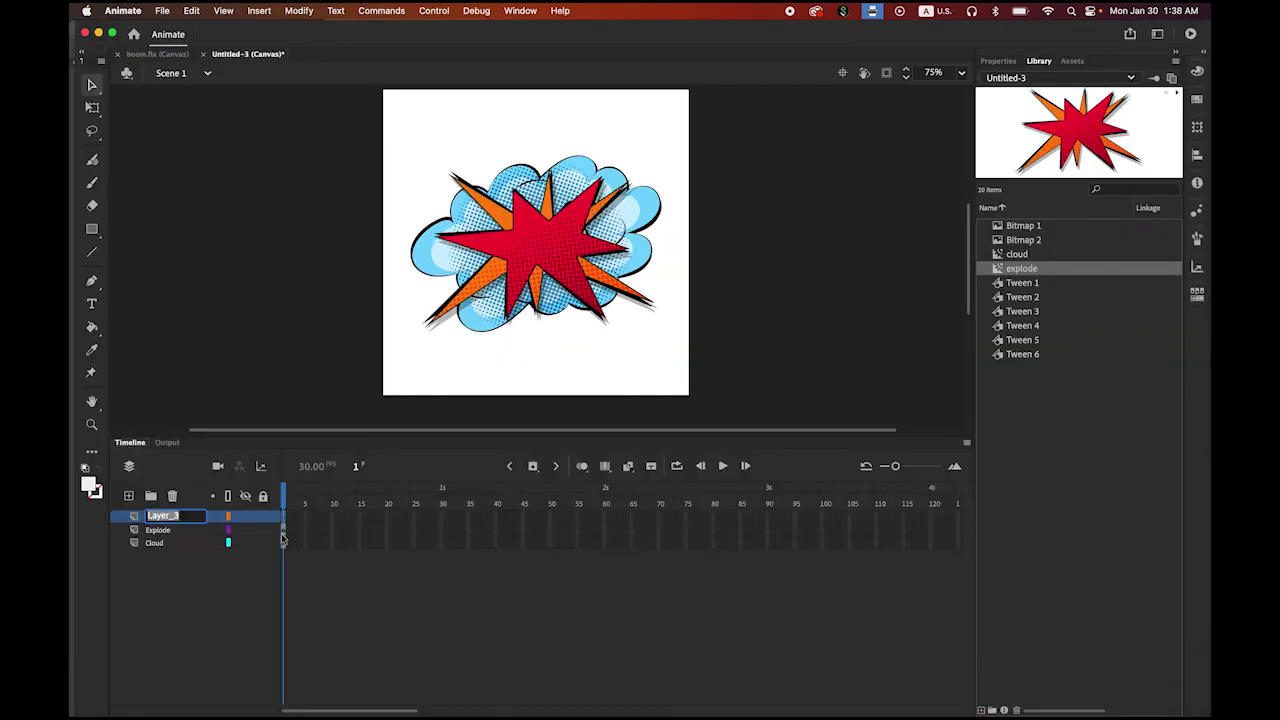
{"action": "type", "text": "E"}
{"action": "type", "text": "oom"}
{"action": "key", "text": "Return"}
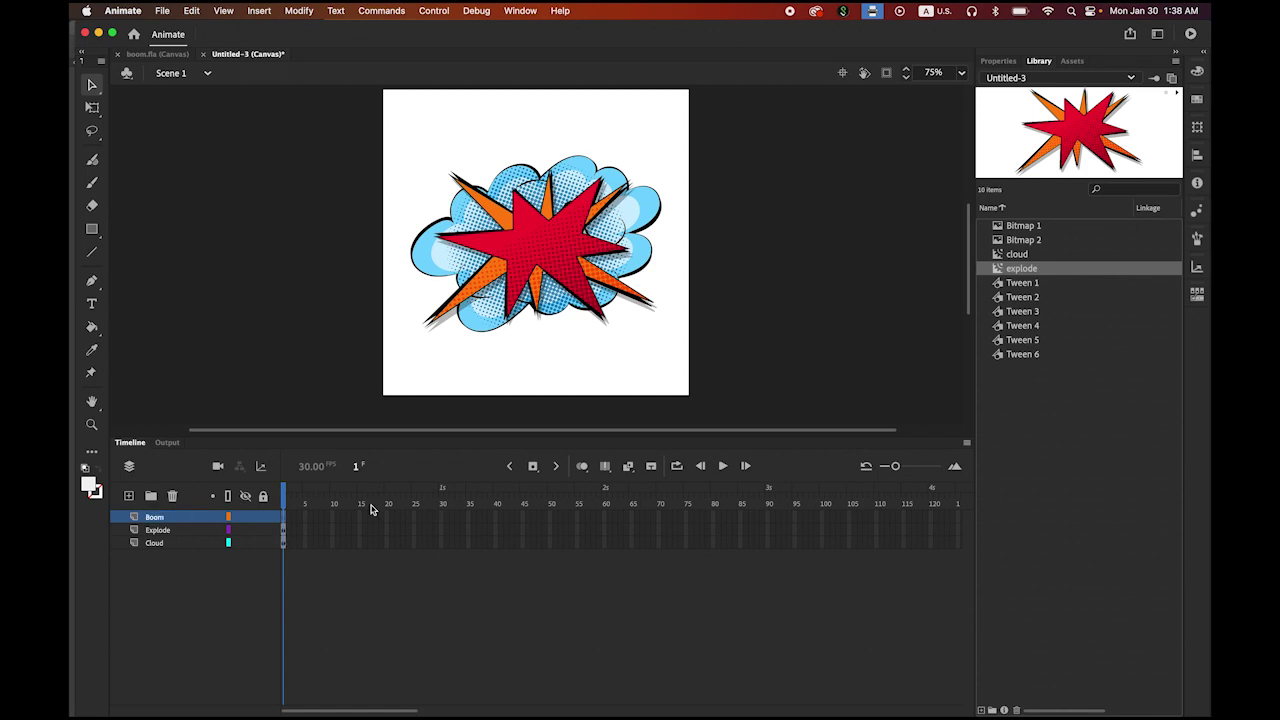
Paste the BOOM!! lettering in the center and delete it from the stage, keeping the bitmap in the library.
{"action": "left_click", "coordinate": [203, 9]}
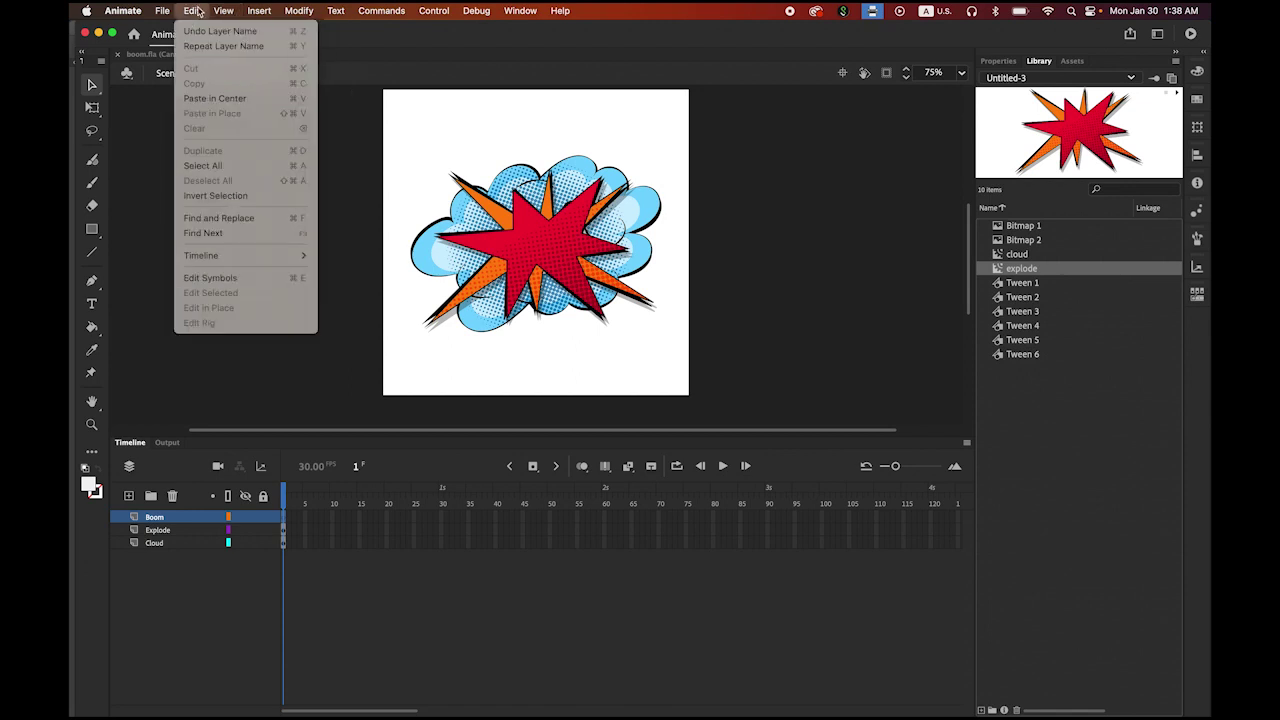
{"action": "left_click", "coordinate": [214, 98]}
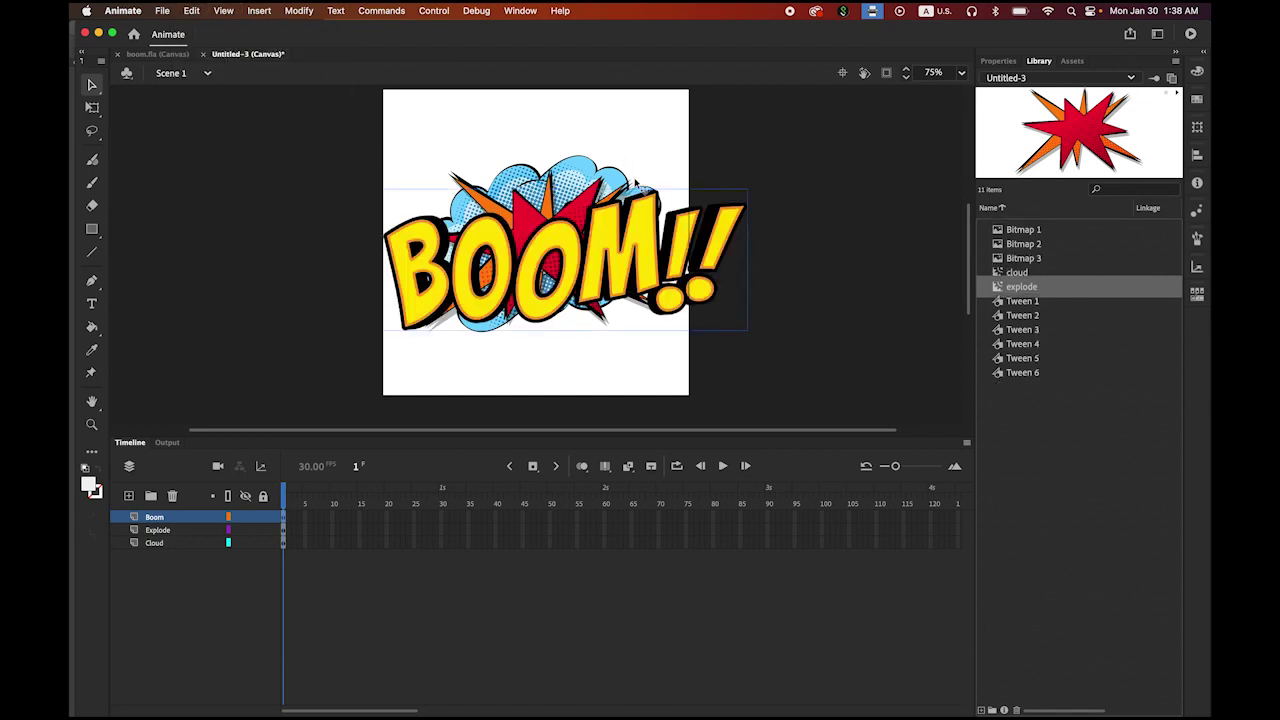
{"action": "key", "text": "Delete"}
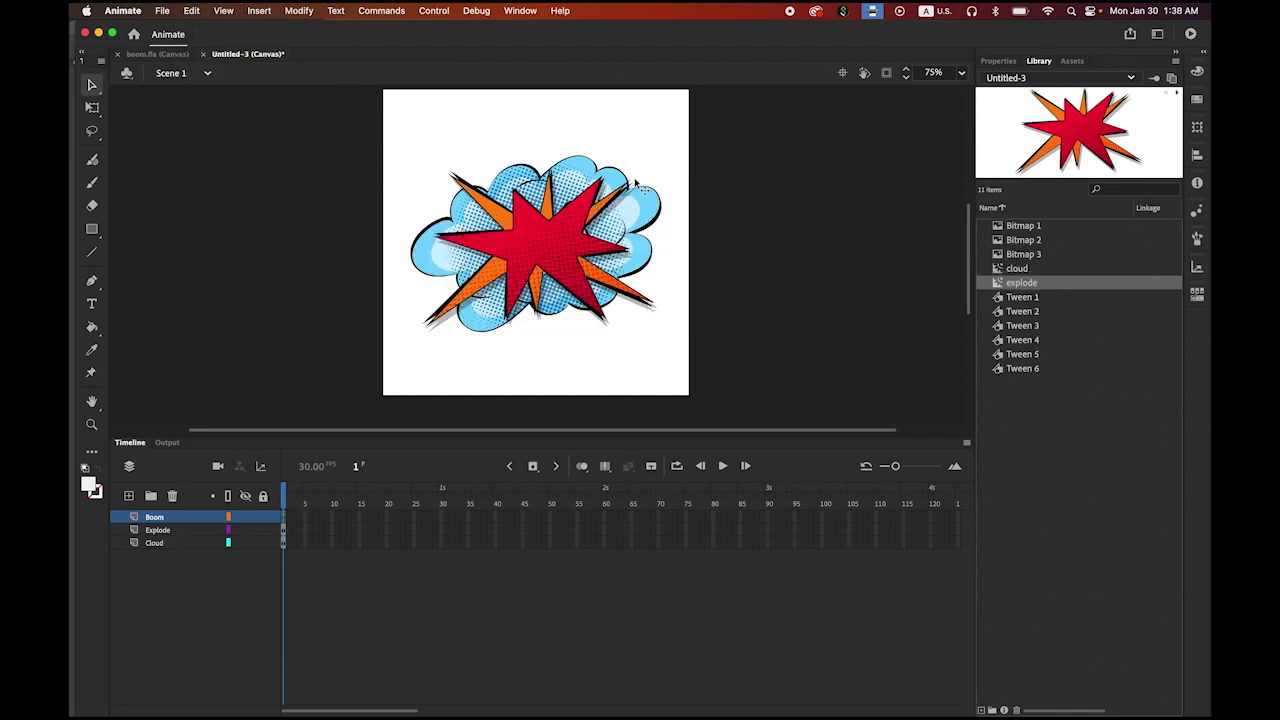
Create a new movie clip symbol named boom.
{"action": "left_click", "coordinate": [1039, 256]}
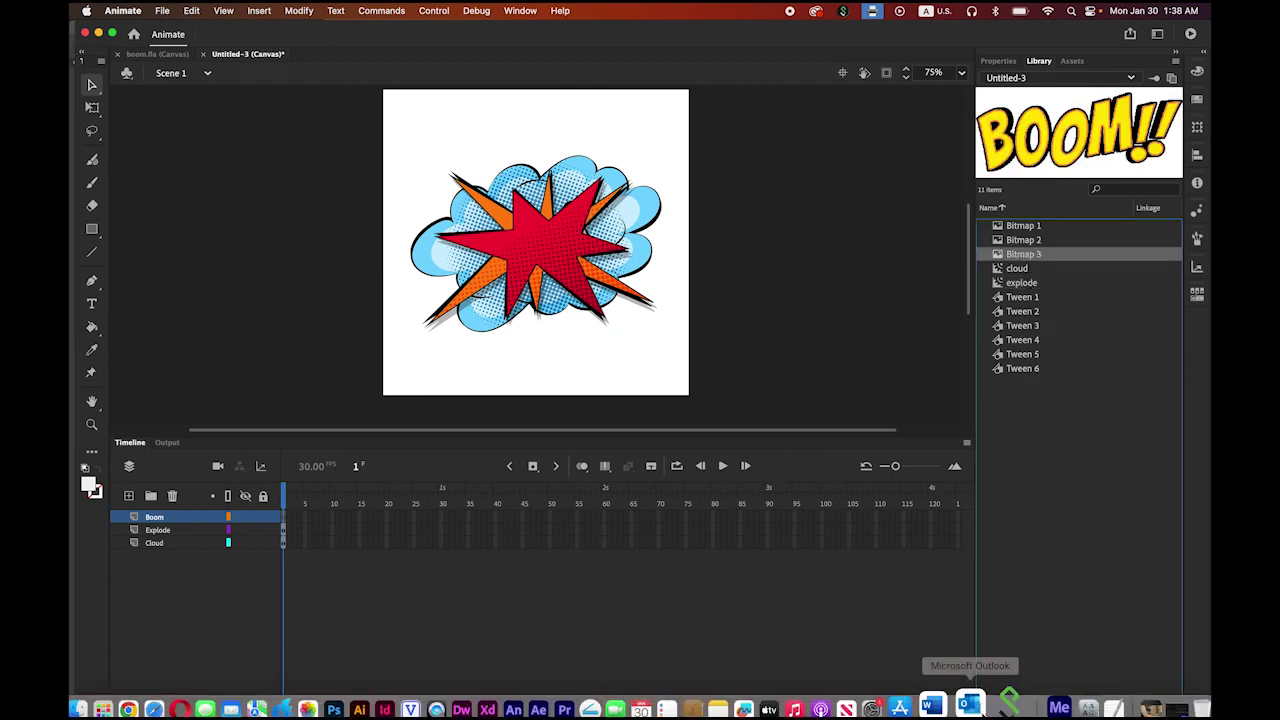
{"action": "left_click", "coordinate": [982, 710]}
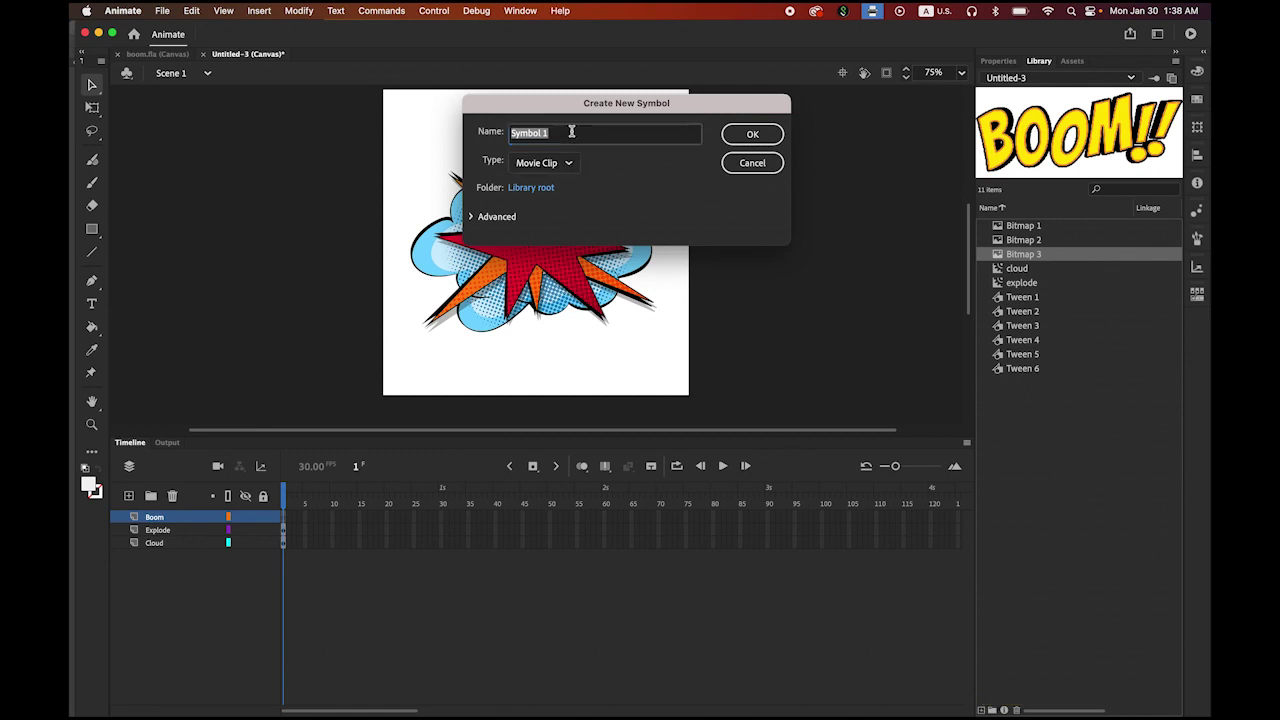
{"action": "type", "text": "boom"}
{"action": "key", "text": "Return"}
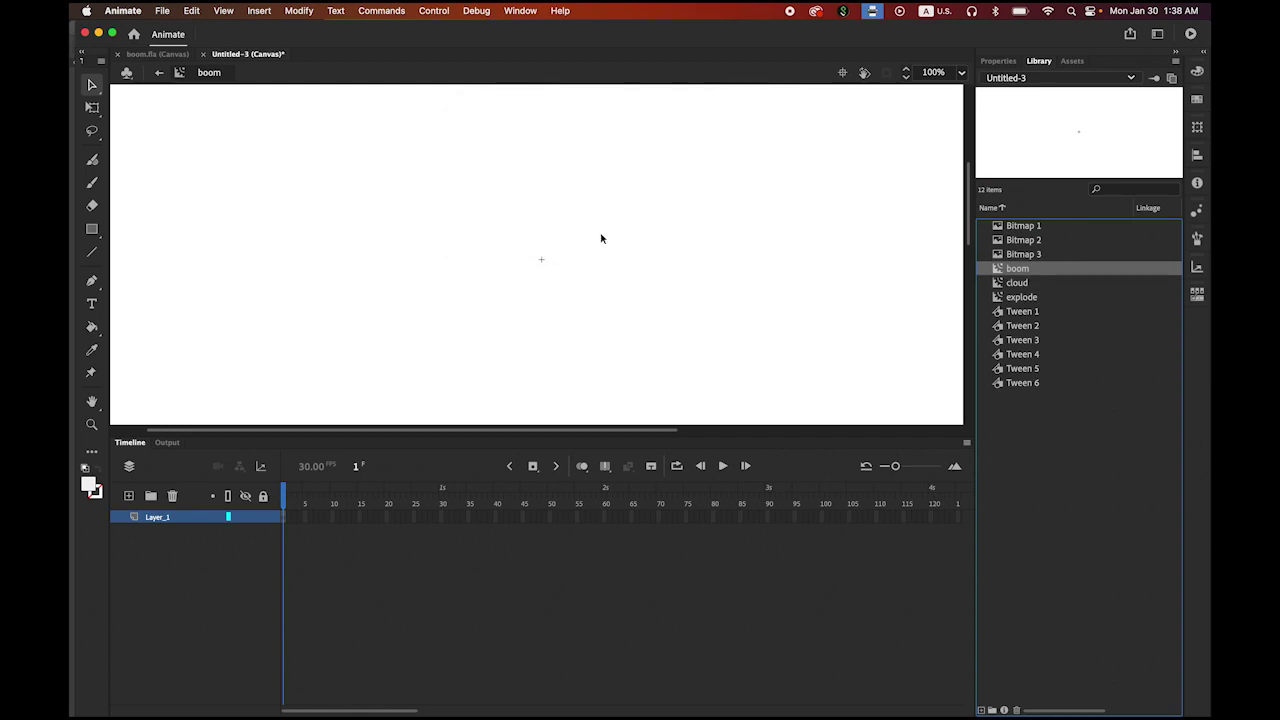
Place Bitmap 3 inside the boom symbol and align its top-left corner with the registration point.
{"action": "key", "text": "space"}
{"action": "left_click_drag", "start_coordinate": [615, 247], "coordinate": [409, 106]}
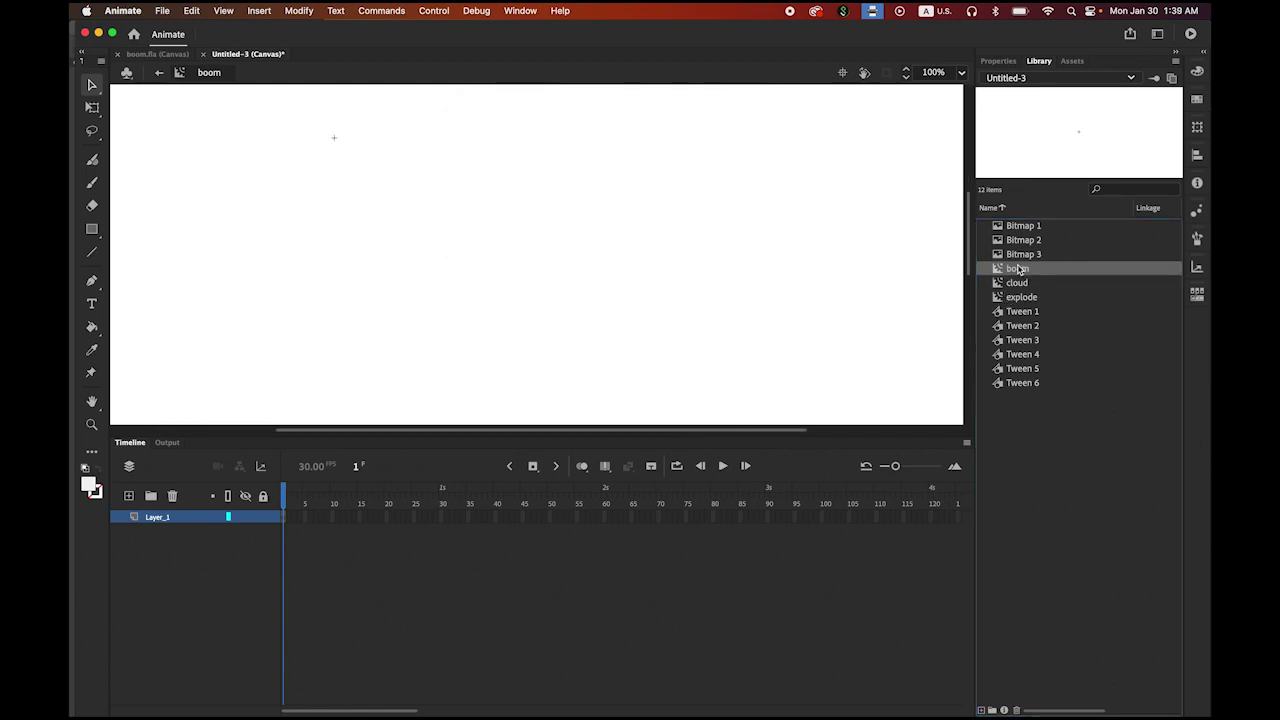
{"action": "left_click_drag", "start_coordinate": [1020, 256], "coordinate": [501, 221]}
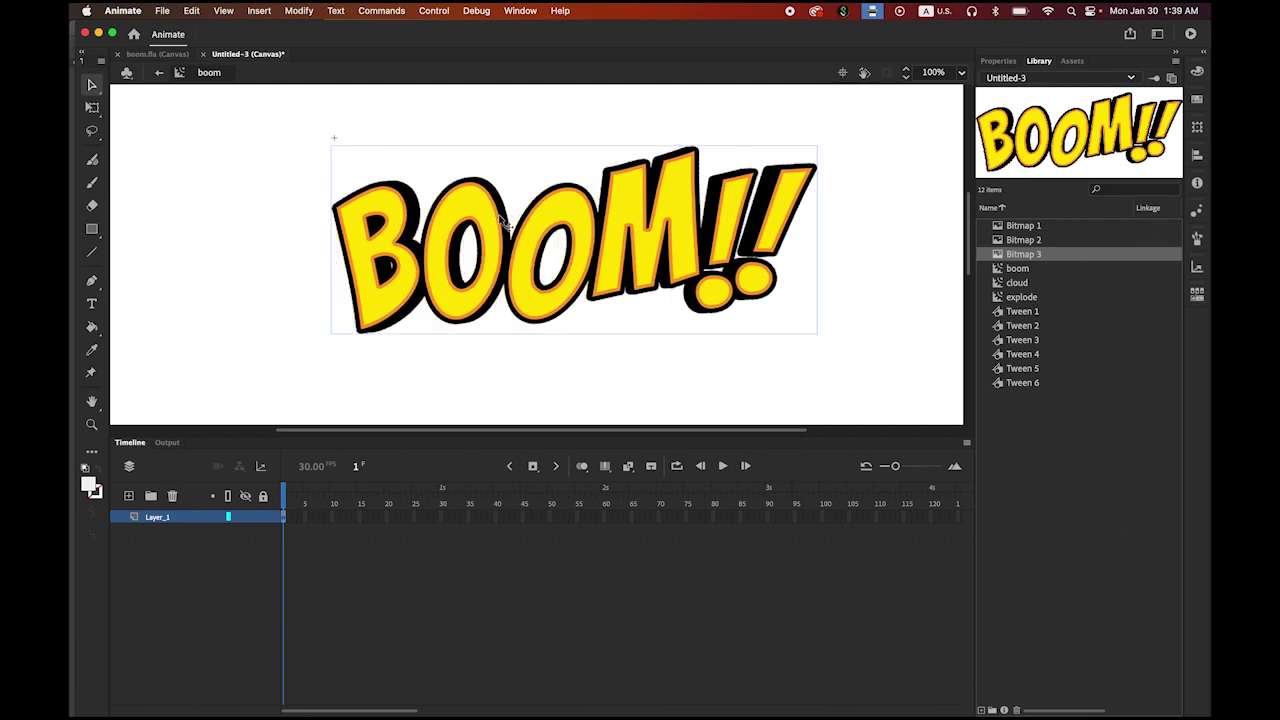
{"action": "left_click_drag", "start_coordinate": [403, 197], "coordinate": [412, 195]}
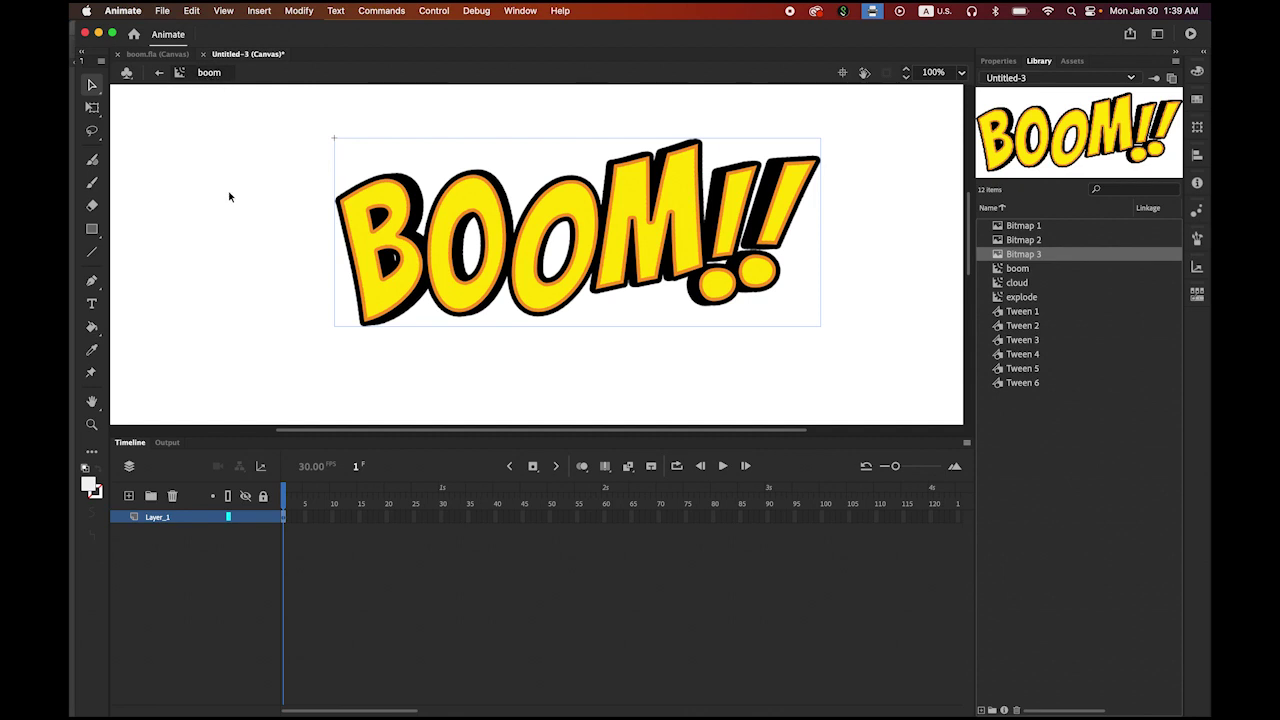
Insert keyframes at frames 5 and 10 on Layer_1 of the boom symbol.
{"action": "left_click", "coordinate": [305, 519]}
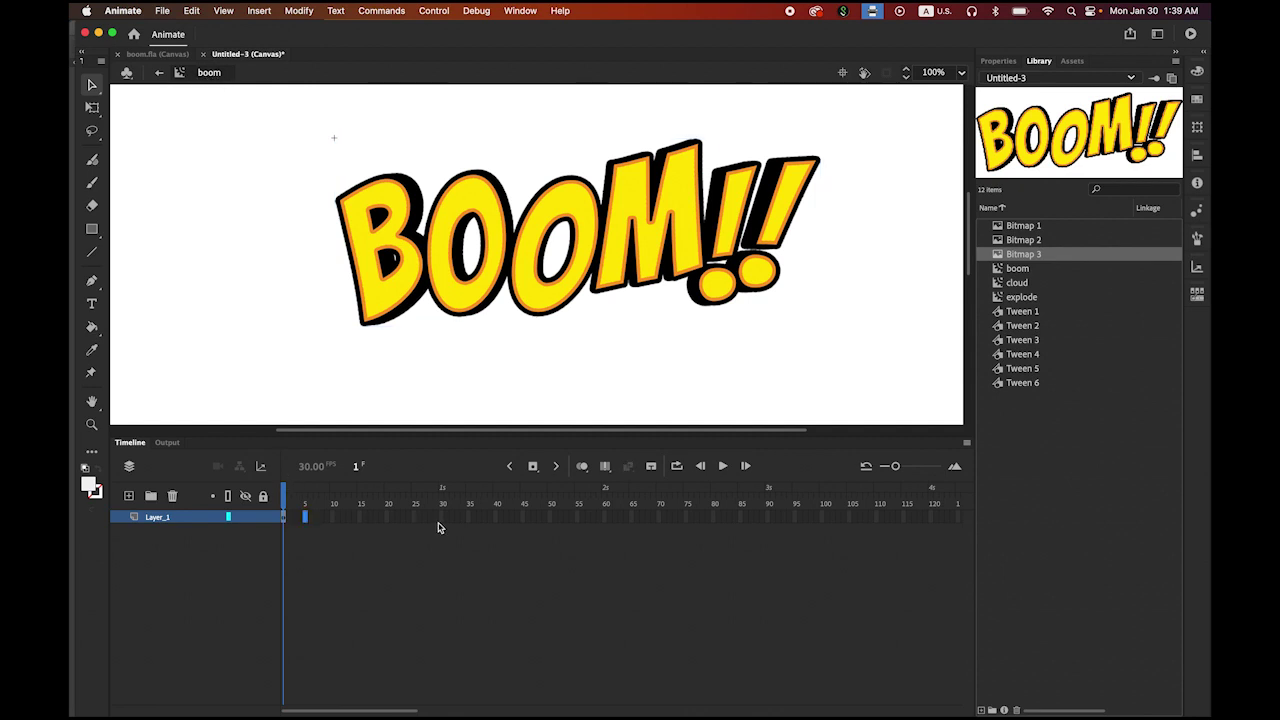
{"action": "left_click", "coordinate": [543, 468]}
{"action": "left_click", "coordinate": [333, 519]}
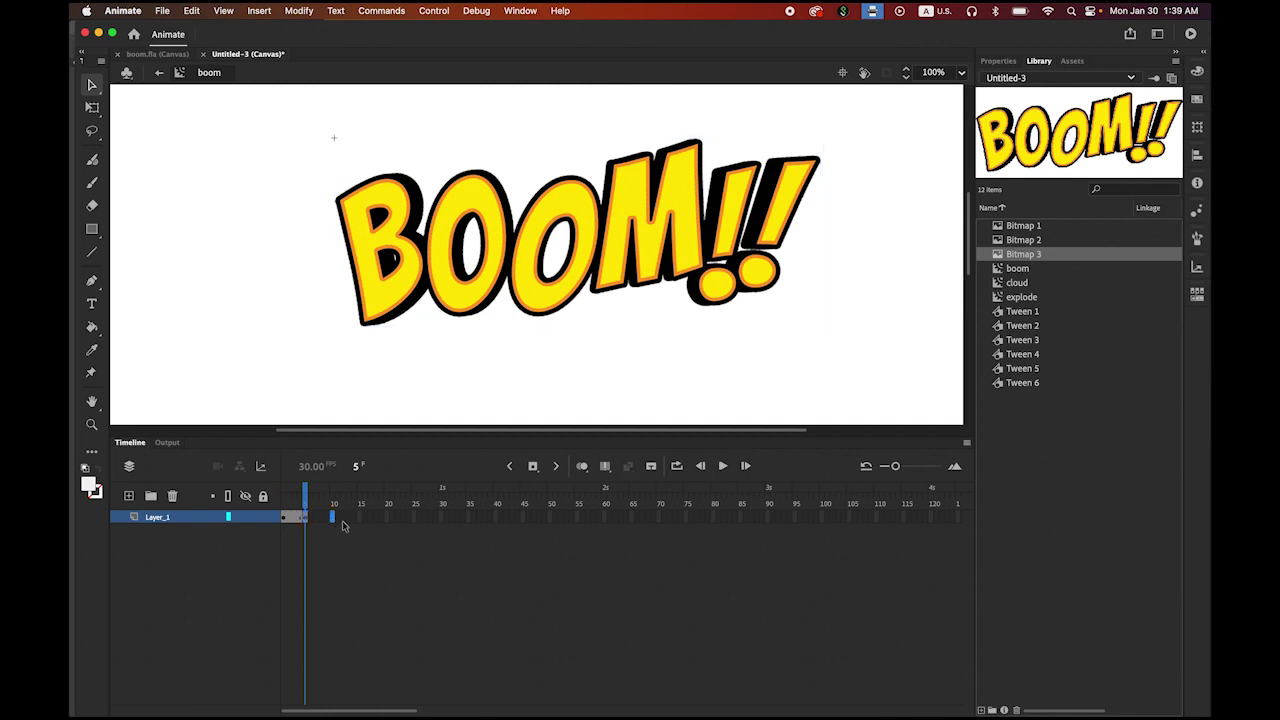
{"action": "left_click", "coordinate": [533, 466]}
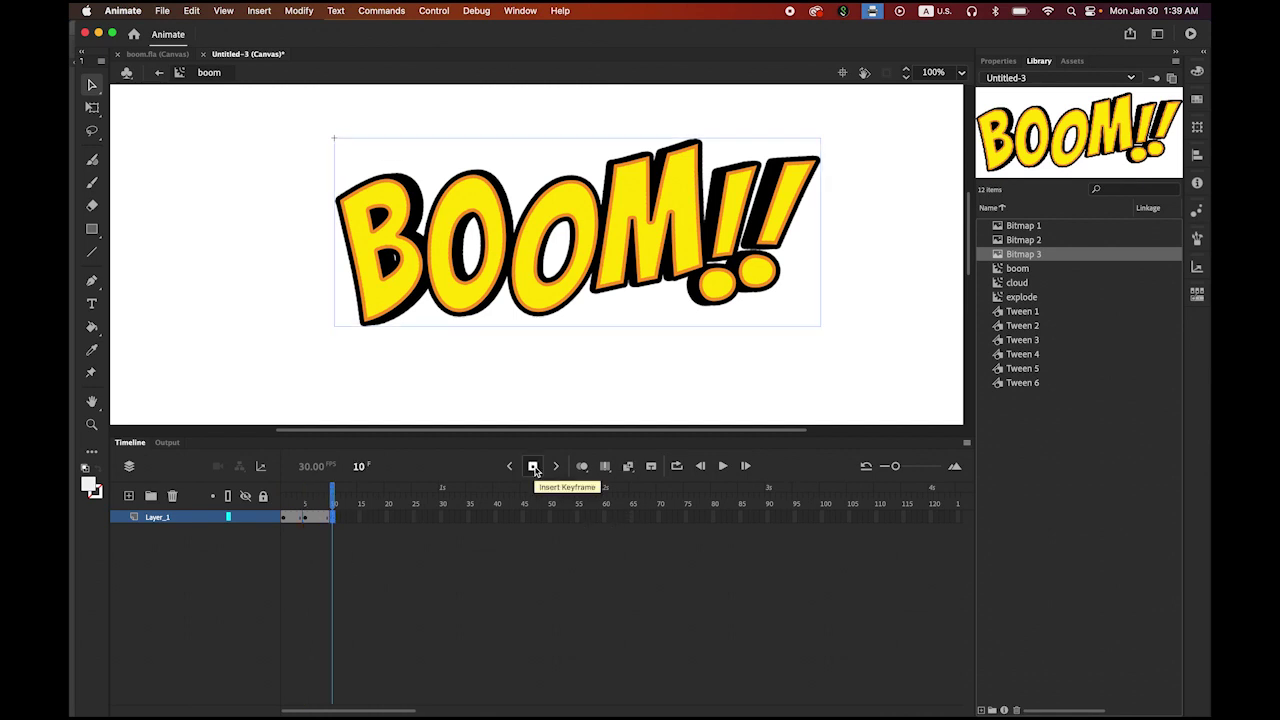
Create classic tweens between frames 1 and 5 and between frames 5 and 10 on Layer_1 of the boom symbol.
{"action": "left_click", "coordinate": [294, 519]}
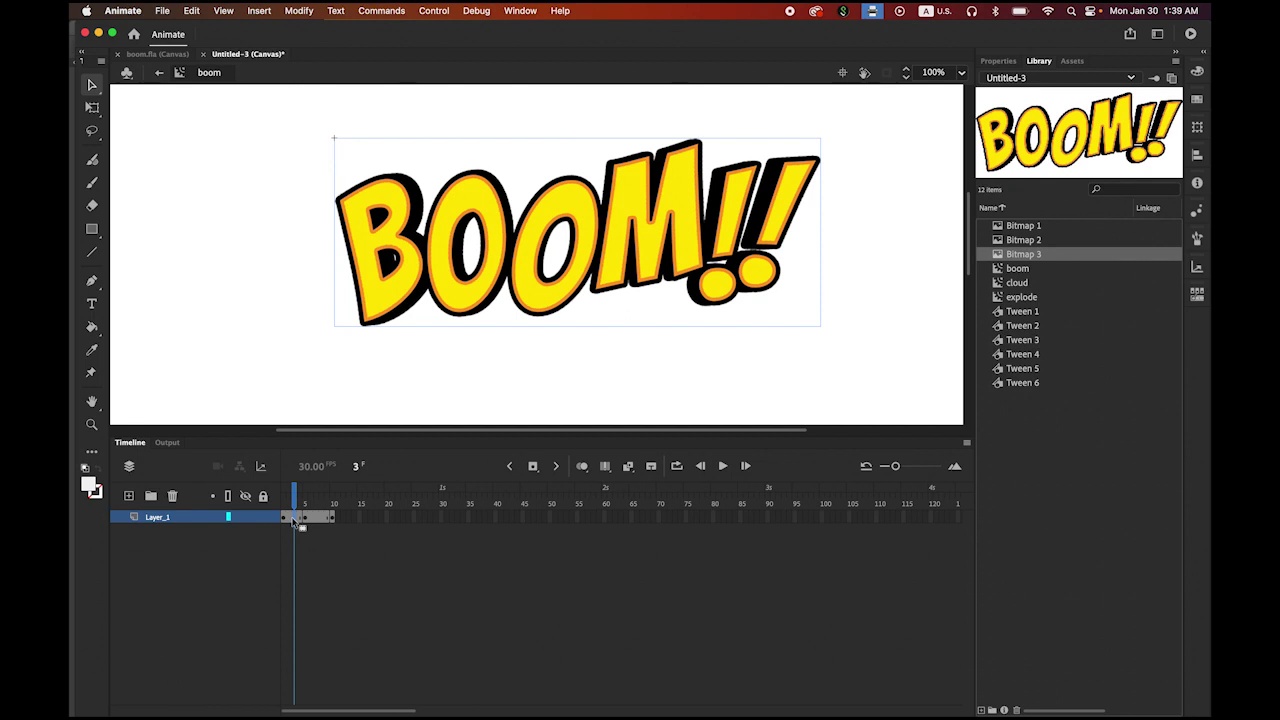
{"action": "right_click", "coordinate": [294, 519]}
{"action": "left_click", "coordinate": [386, 299]}
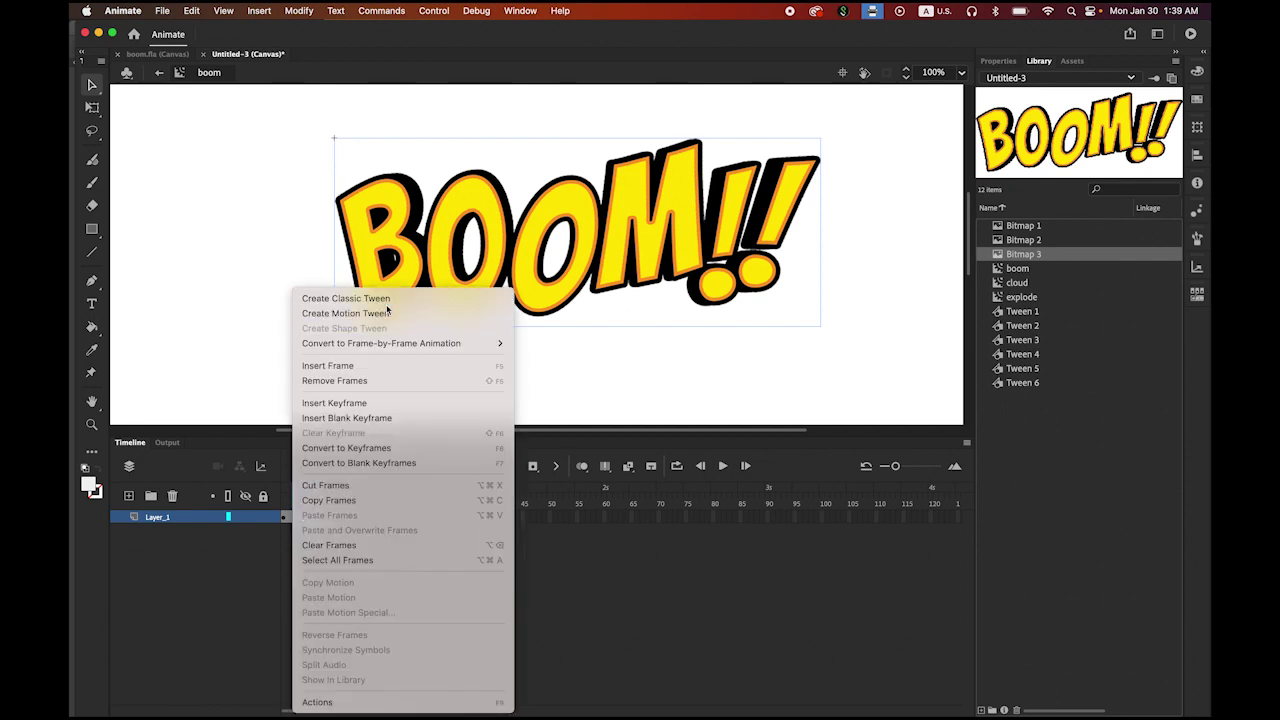
{"action": "left_click", "coordinate": [318, 517]}
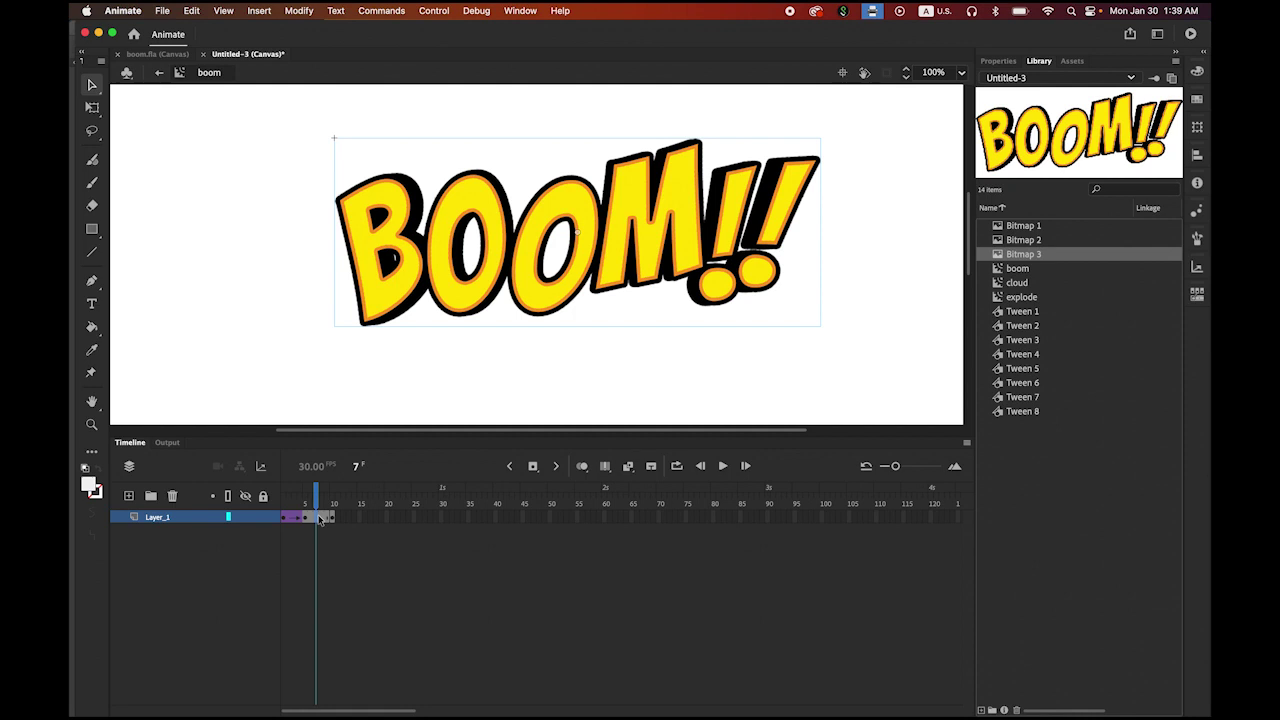
{"action": "right_click", "coordinate": [318, 519]}
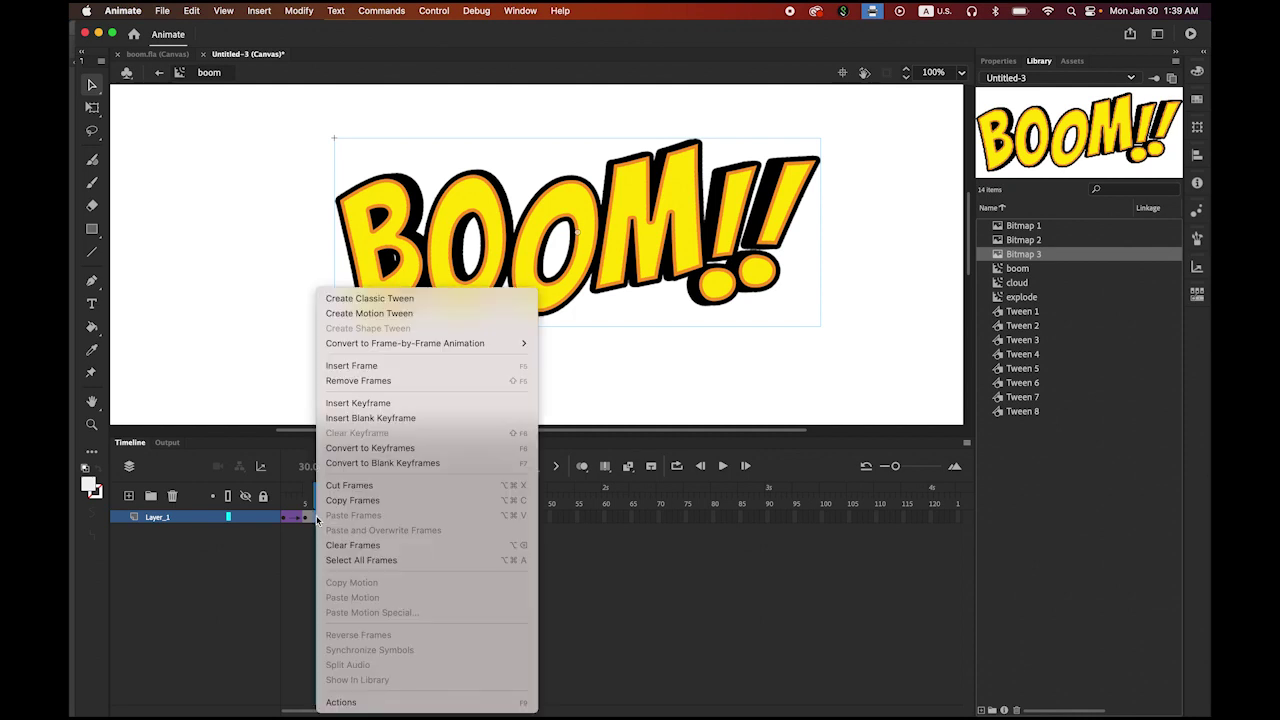
{"action": "left_click", "coordinate": [415, 295]}
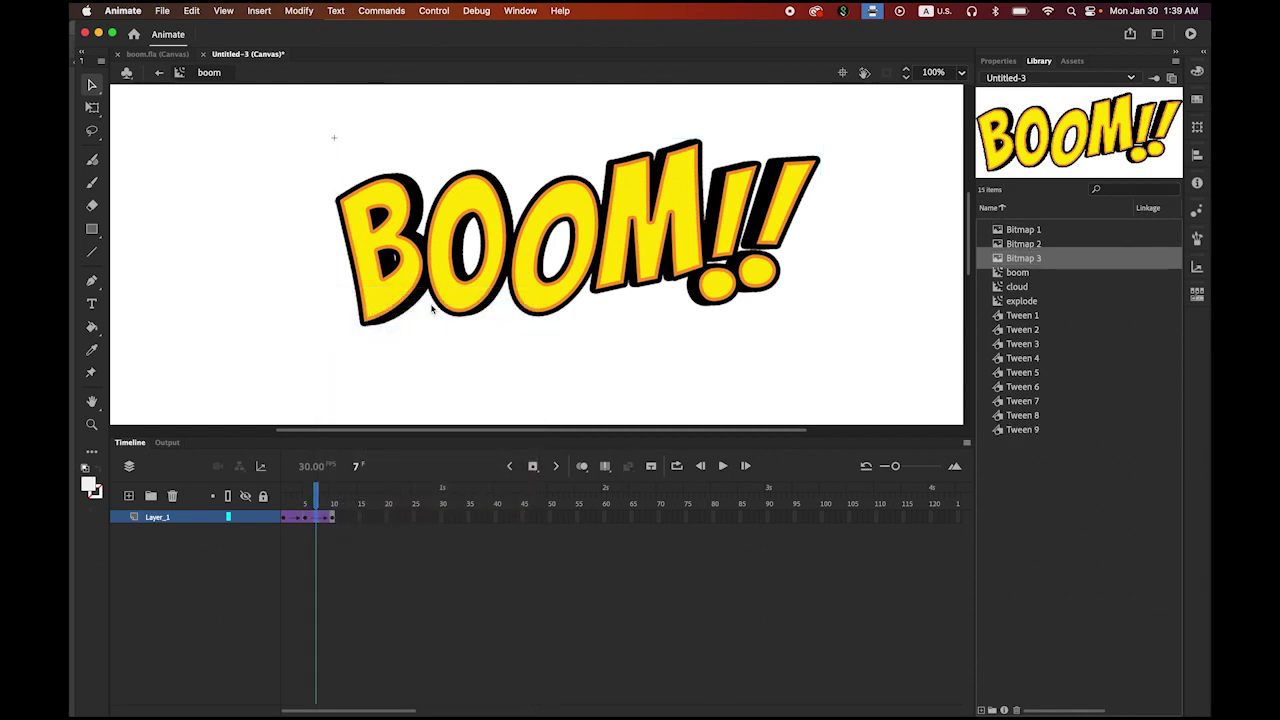
At the frame 5 keyframe, shrink the BOOM!! lettering slightly around its center and rotate it a little counterclockwise.
{"action": "left_click", "coordinate": [308, 515]}
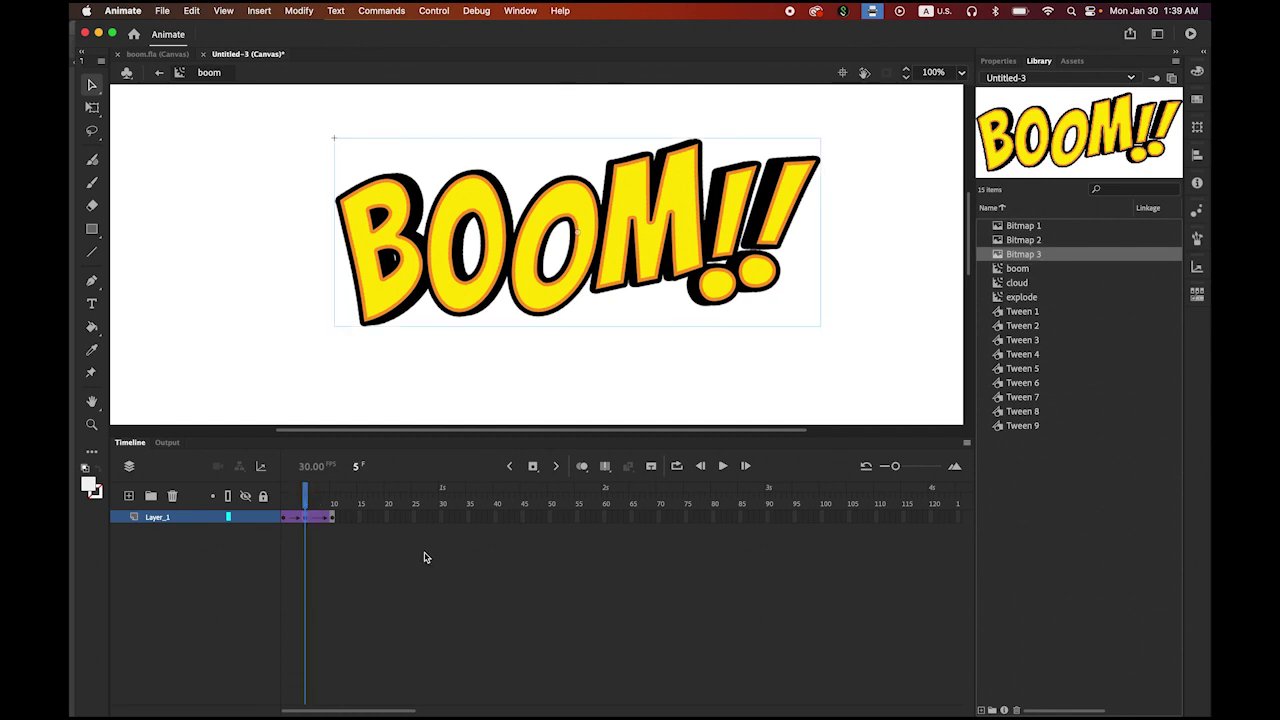
{"action": "left_click", "coordinate": [92, 109]}
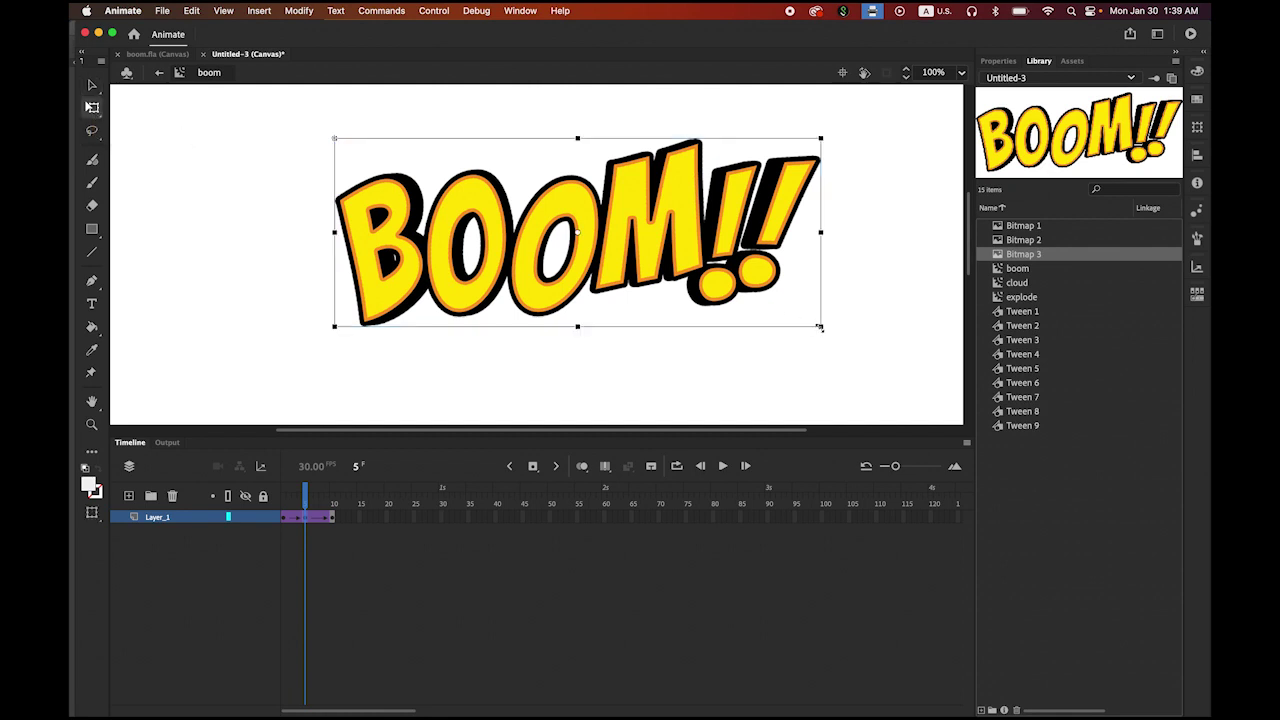
{"action": "left_click_drag", "start_coordinate": [820, 327], "coordinate": [800, 318]}
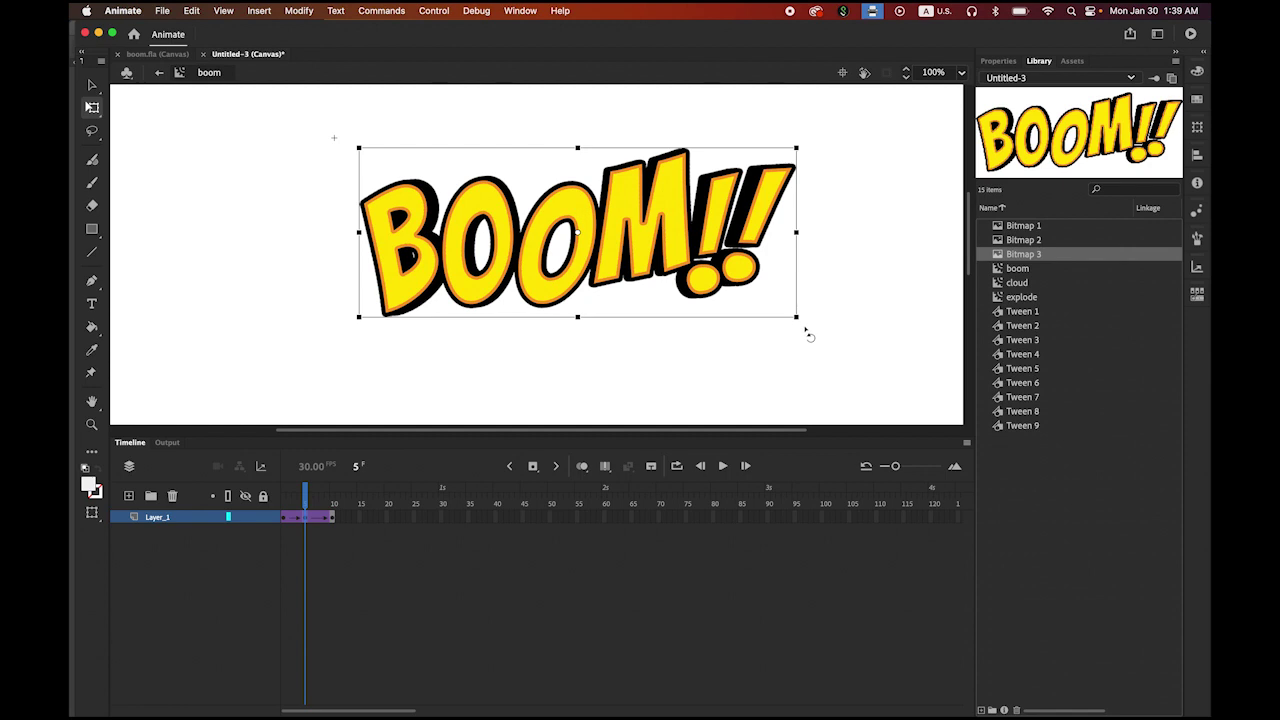
{"action": "left_click_drag", "start_coordinate": [806, 309], "coordinate": [808, 303]}
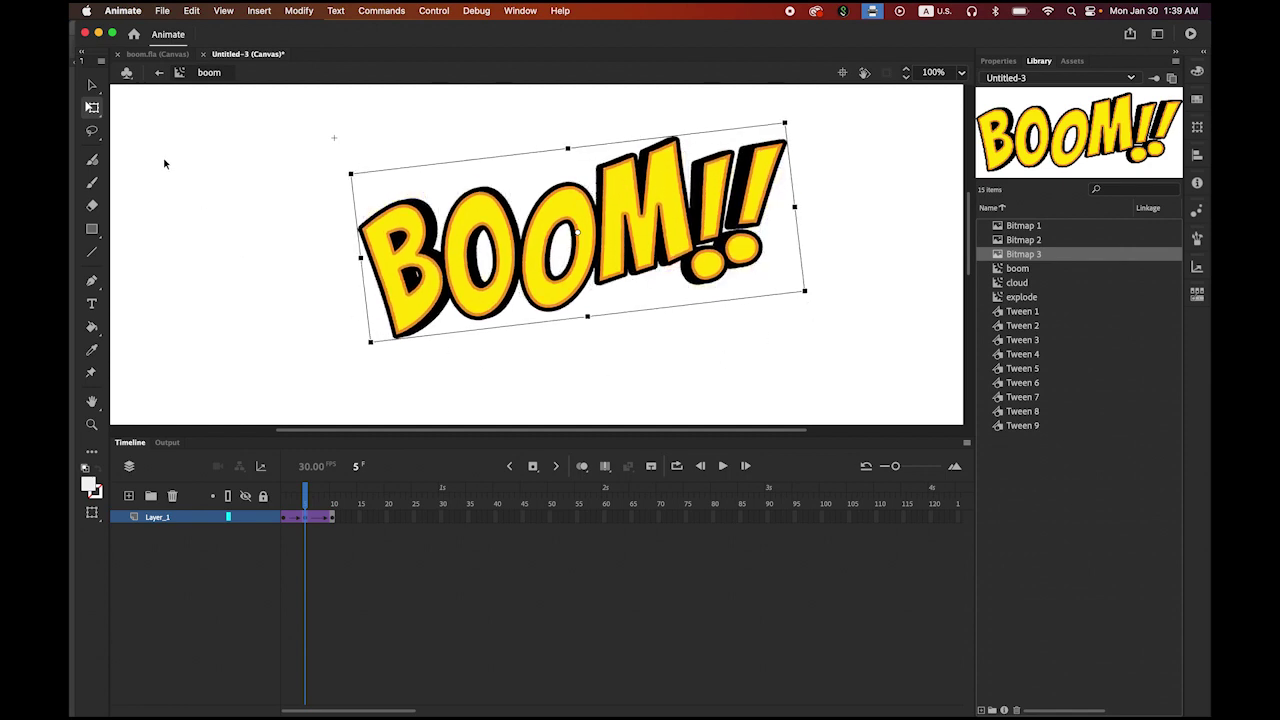
{"action": "left_click", "coordinate": [92, 85]}
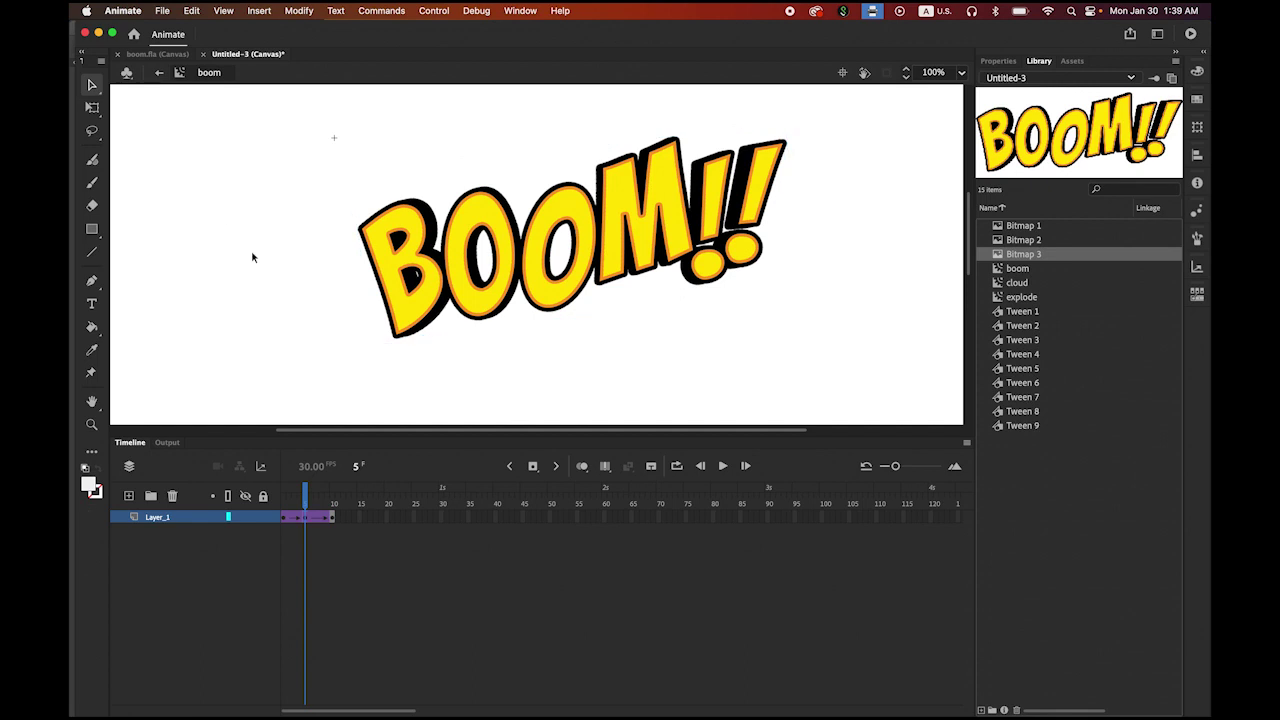
Play back the boom symbol's timeline to preview the lettering tween.
{"action": "left_click", "coordinate": [722, 466]}
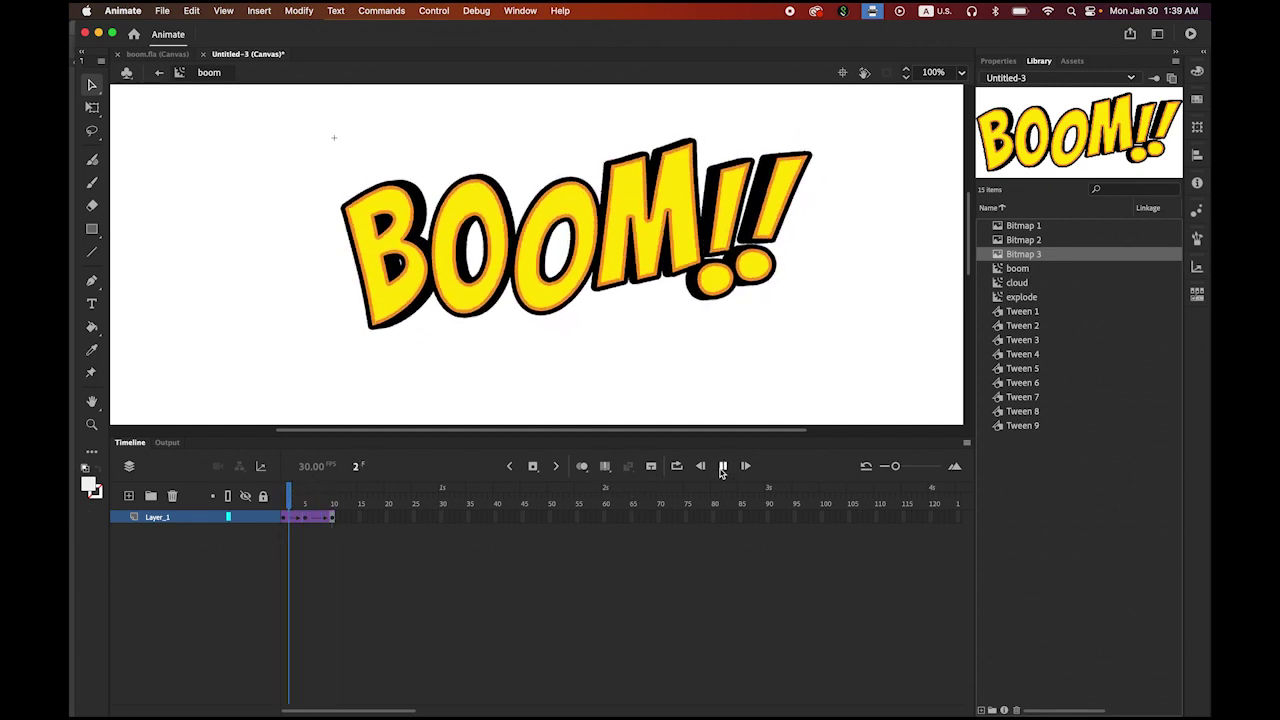
{"action": "left_click", "coordinate": [722, 466]}
{"action": "left_click", "coordinate": [722, 466]}
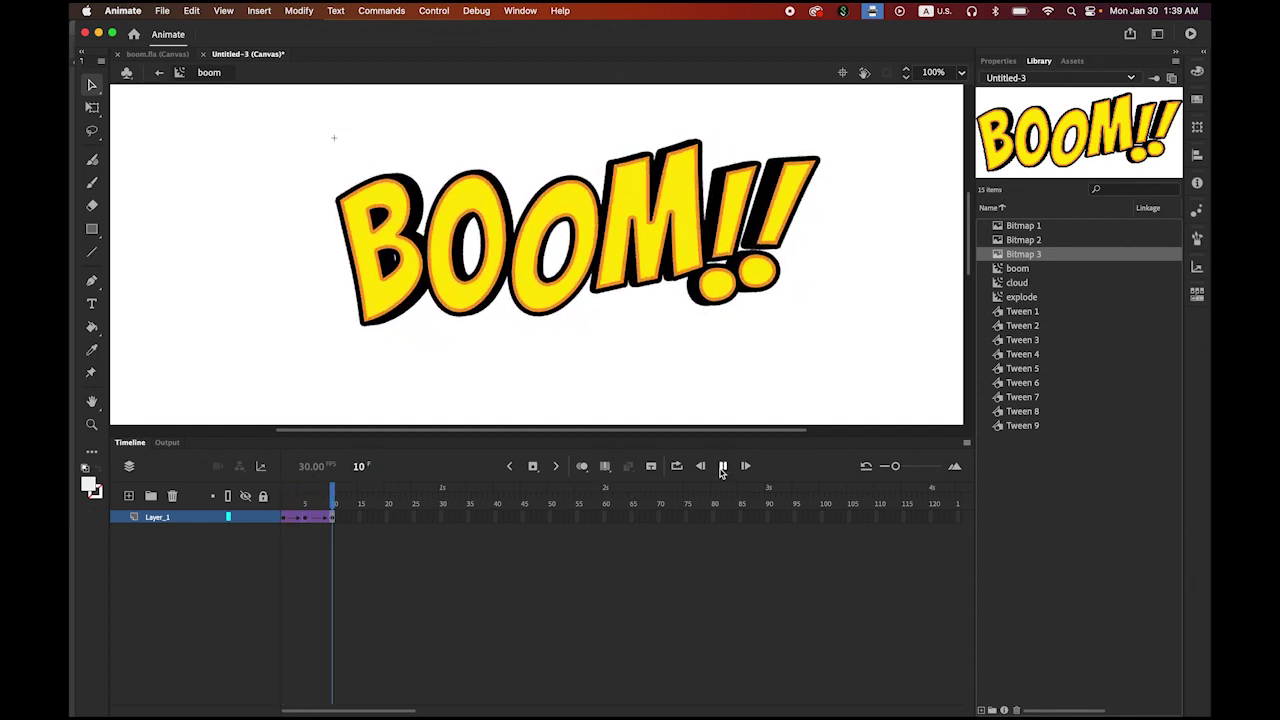
{"action": "left_click", "coordinate": [722, 466]}
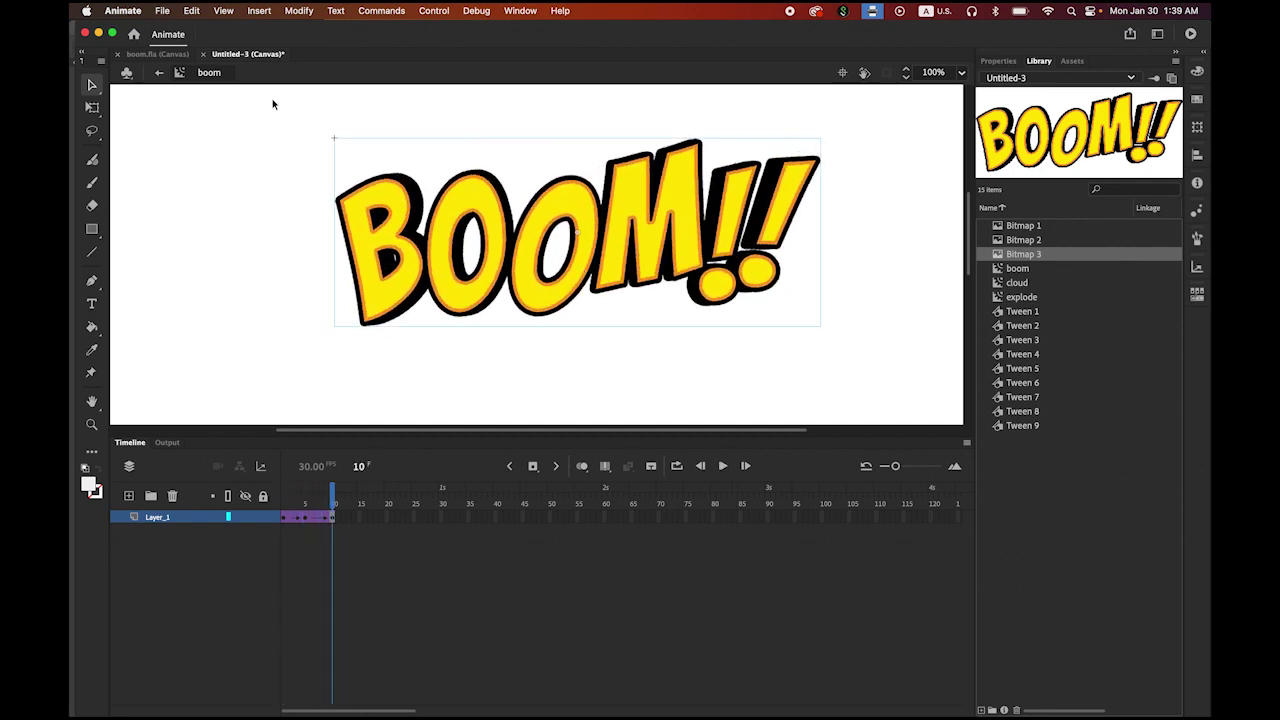
Return to Scene 1 and place the boom symbol on the Boom layer over the red burst.
{"action": "left_click", "coordinate": [158, 77]}
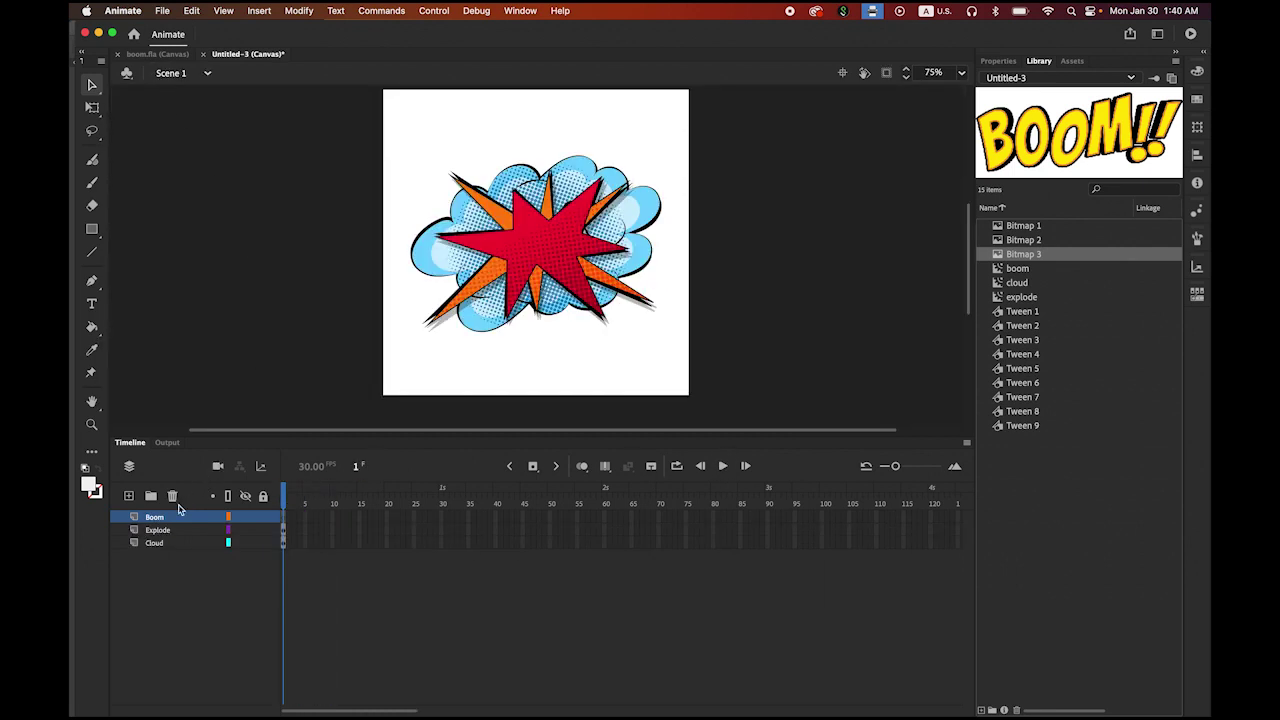
{"action": "left_click", "coordinate": [1015, 269]}
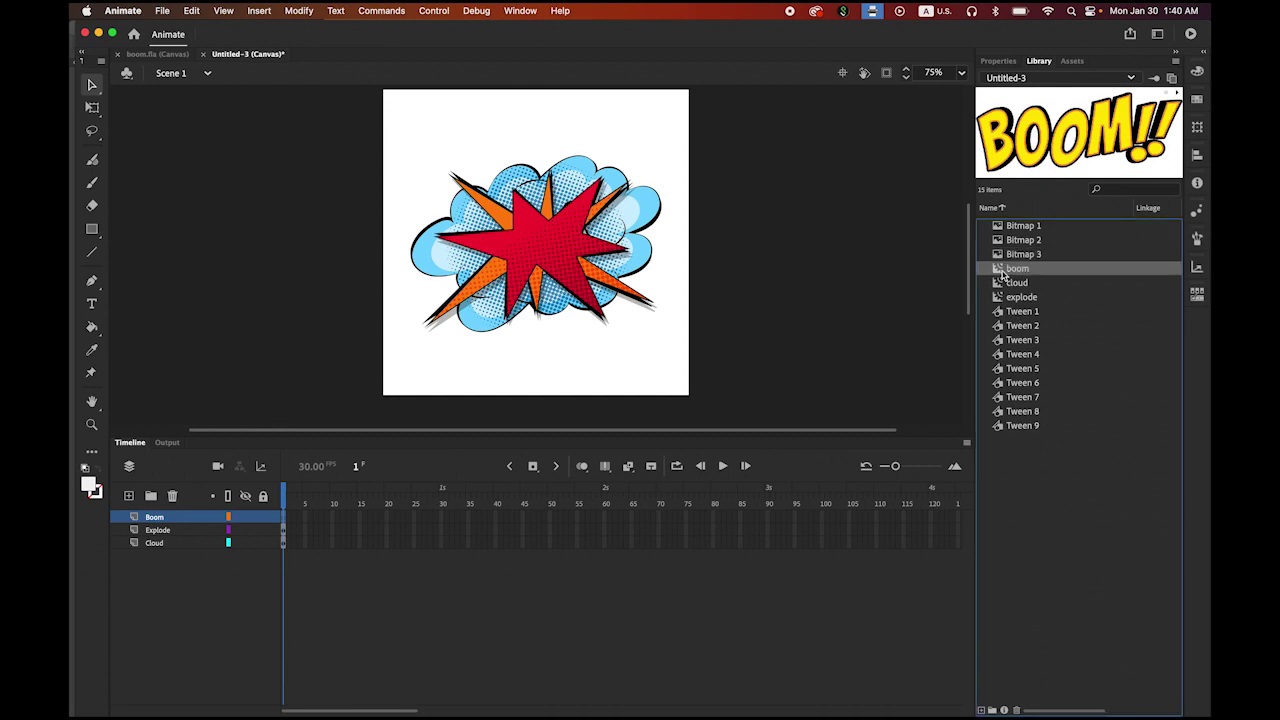
{"action": "left_click_drag", "start_coordinate": [1003, 275], "coordinate": [553, 244]}
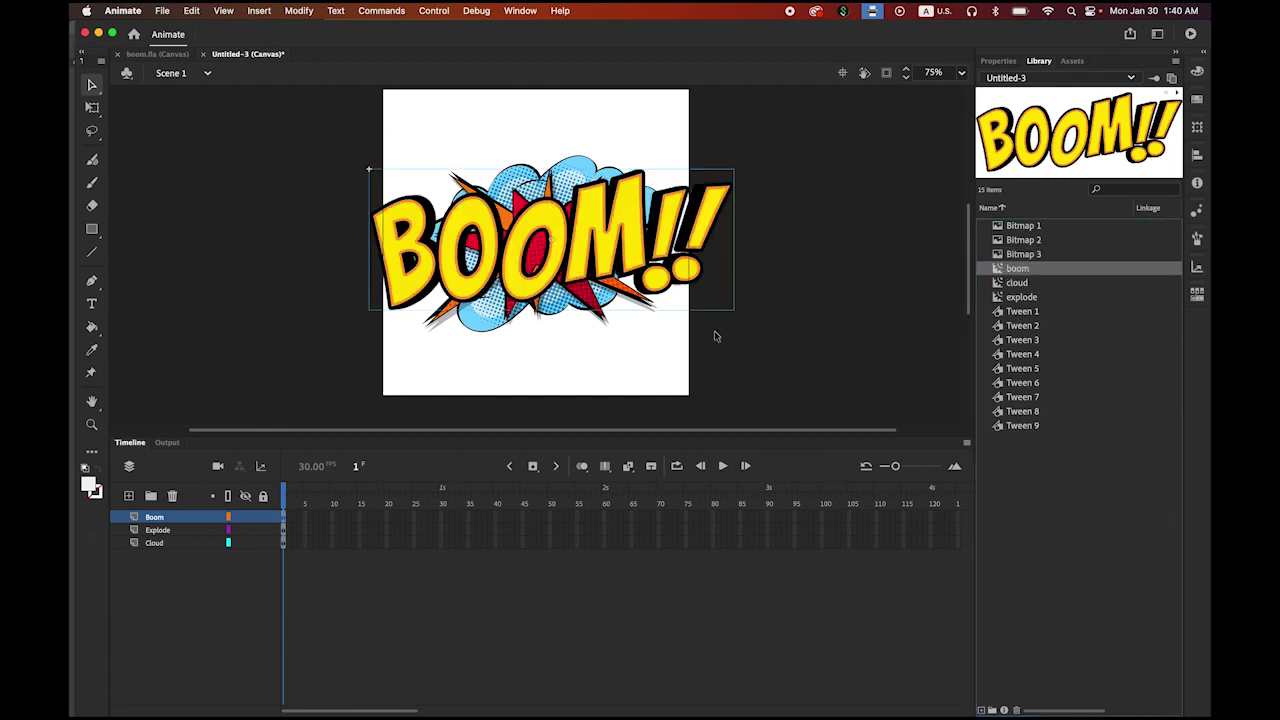
Scale the boom instance down proportionally to fit inside the explosion and center it over the red burst.
{"action": "left_click", "coordinate": [92, 107]}
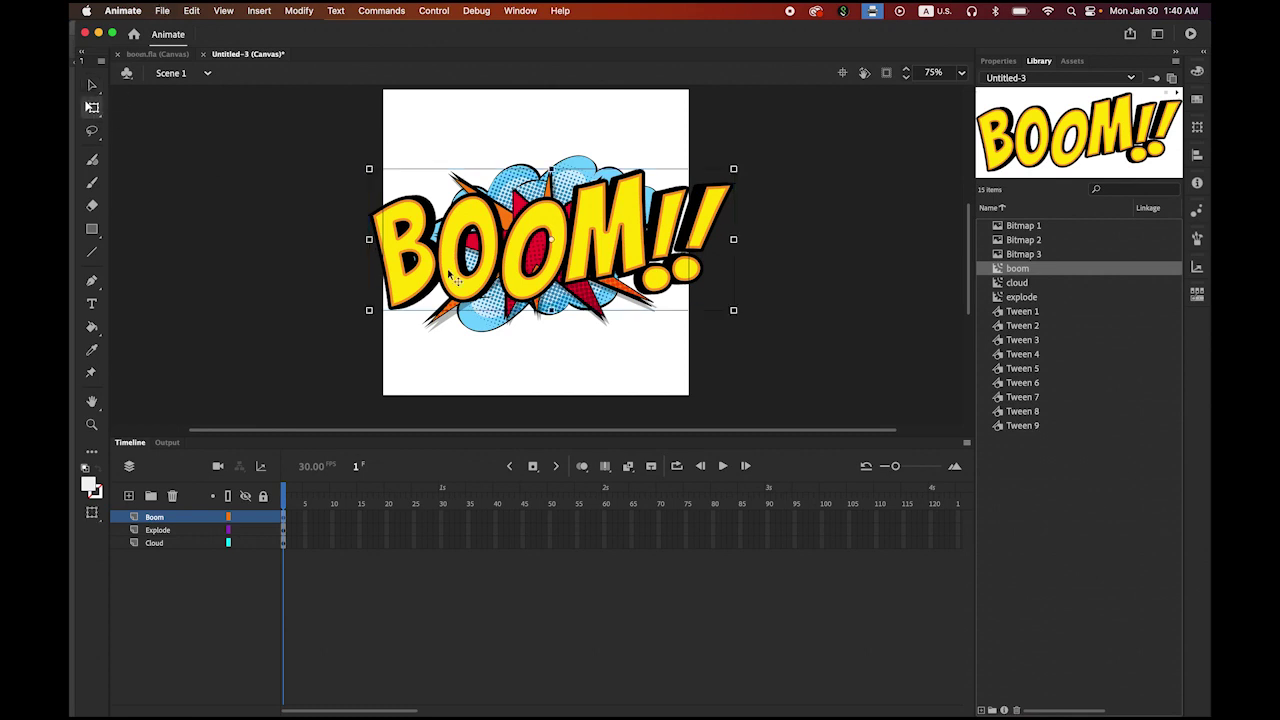
{"action": "left_click_drag", "start_coordinate": [734, 310], "coordinate": [664, 283]}
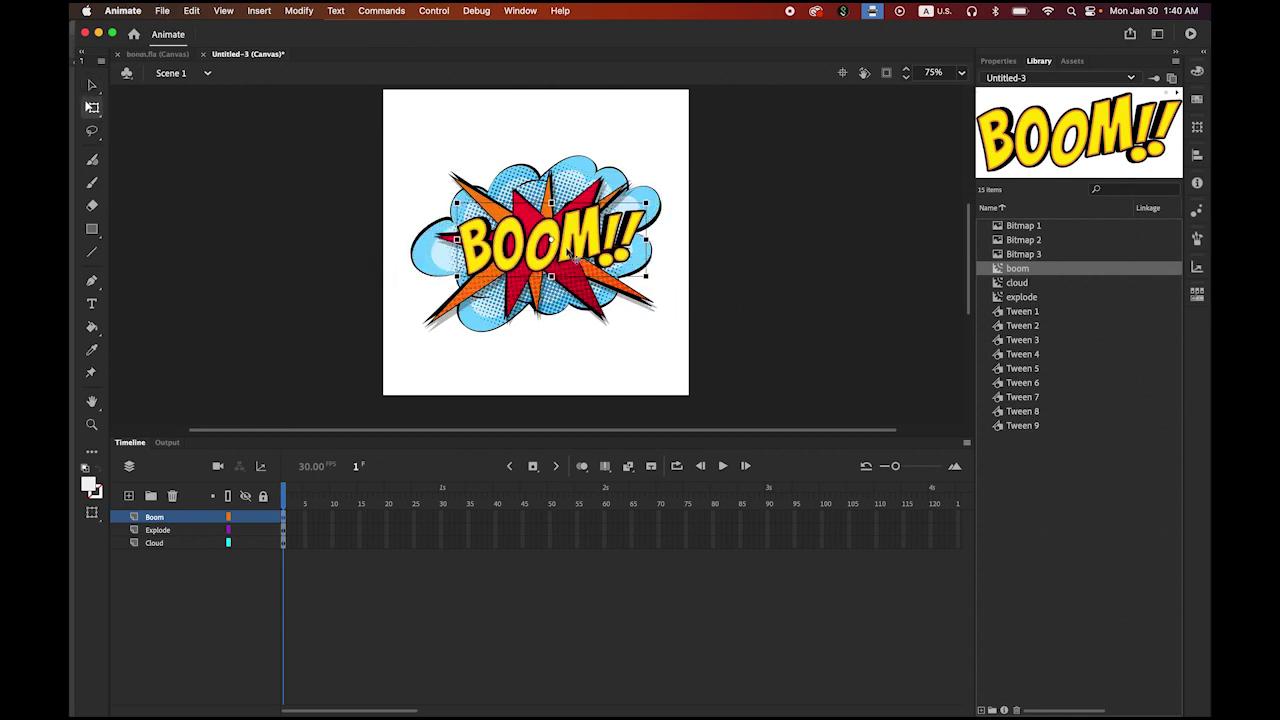
{"action": "left_click_drag", "start_coordinate": [561, 251], "coordinate": [556, 252]}
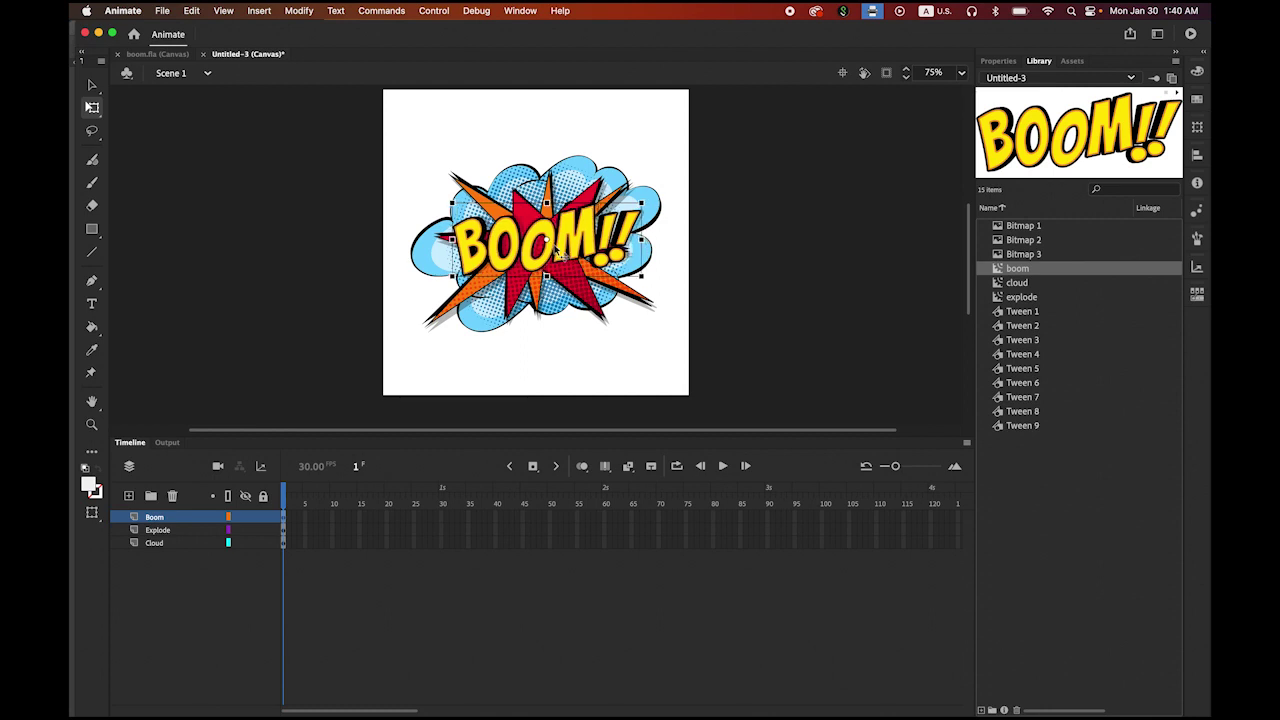
{"action": "left_click", "coordinate": [834, 312]}
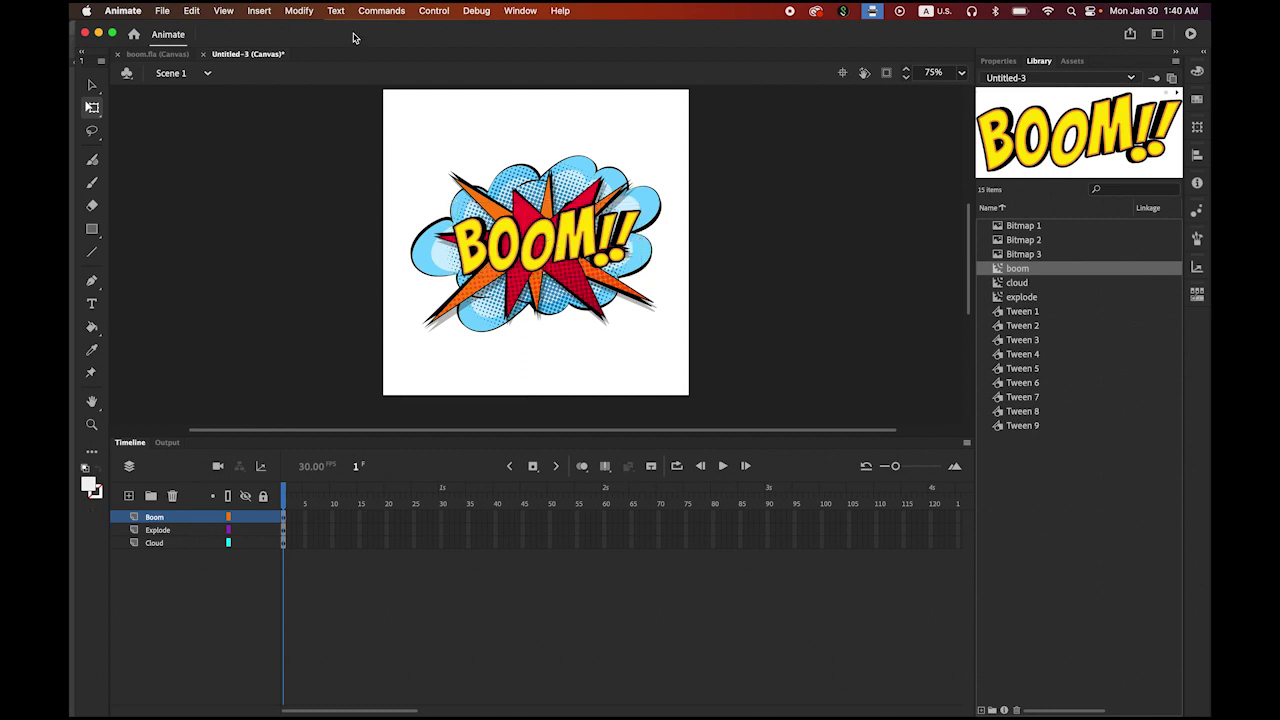
Test the movie in the browser to check the combined cloud, explosion and BOOM!! animation.
{"action": "left_click", "coordinate": [432, 10]}
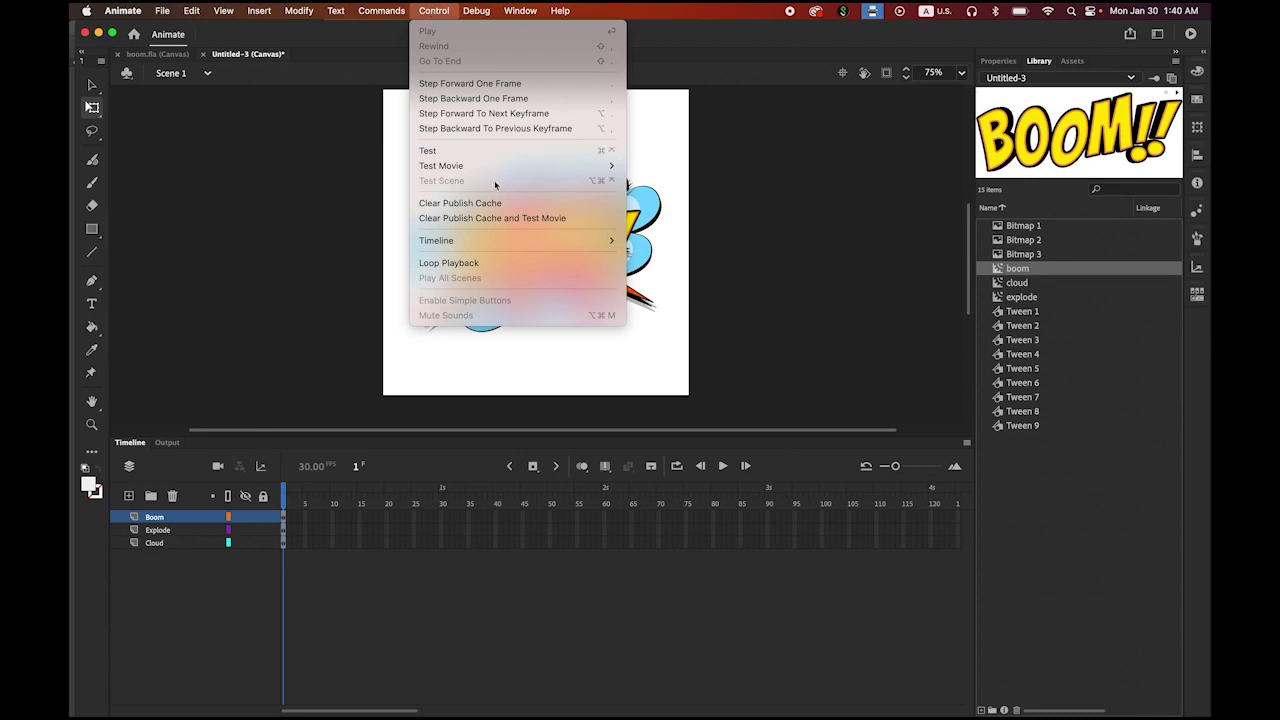
{"action": "mouse_move", "coordinate": [491, 166]}
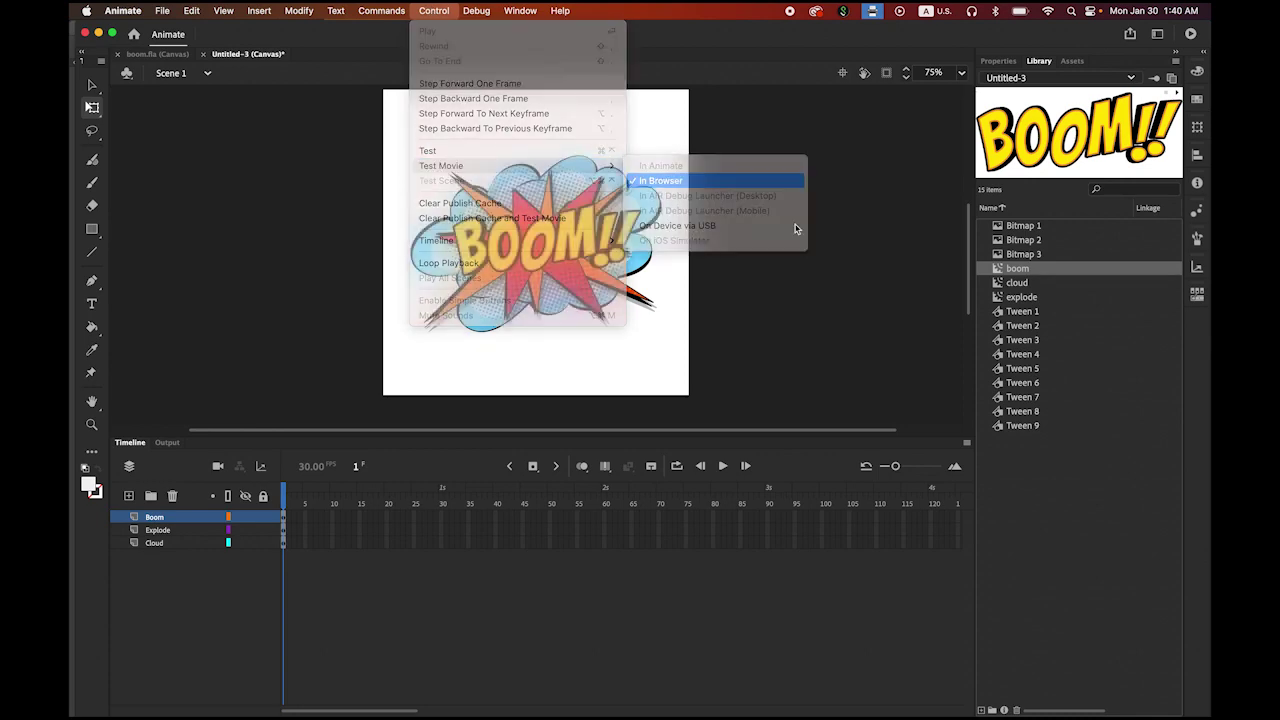
{"action": "left_click", "coordinate": [662, 181]}
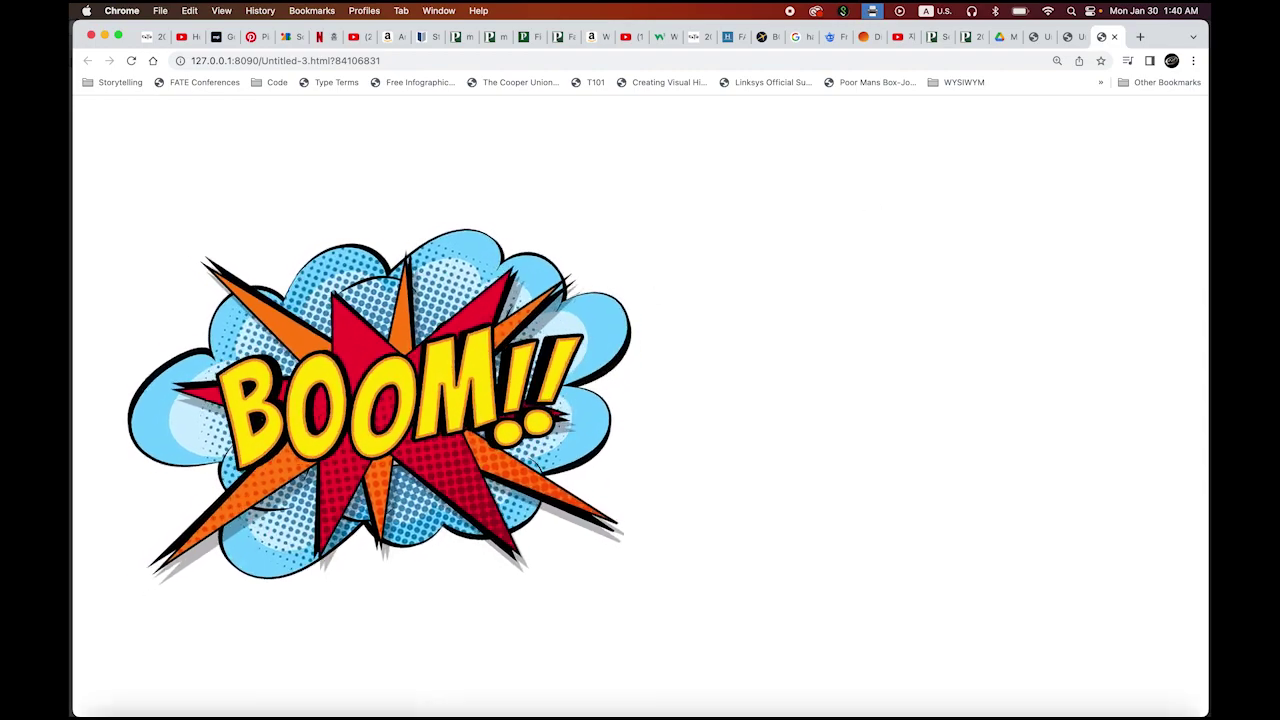
Switch to Photoshop and copy the artwork of the Steam_big layer in boom.psd.
{"action": "mouse_move", "coordinate": [468, 703]}
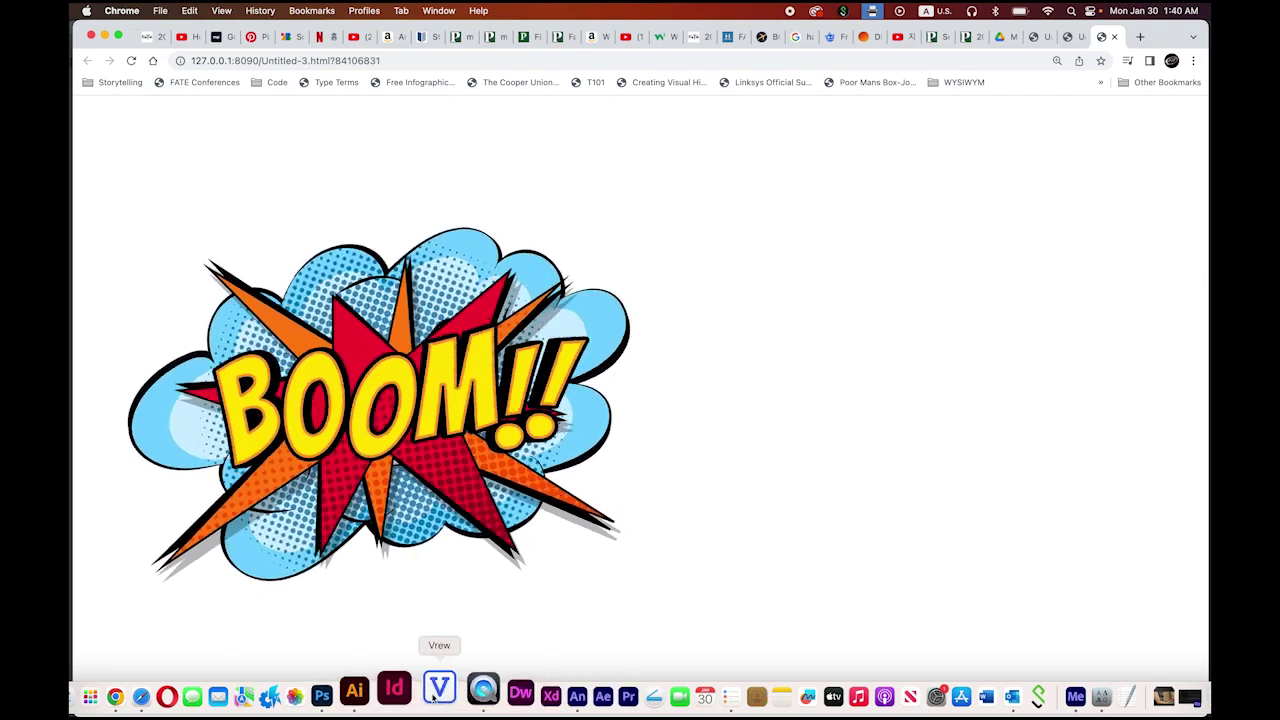
{"action": "left_click", "coordinate": [320, 697]}
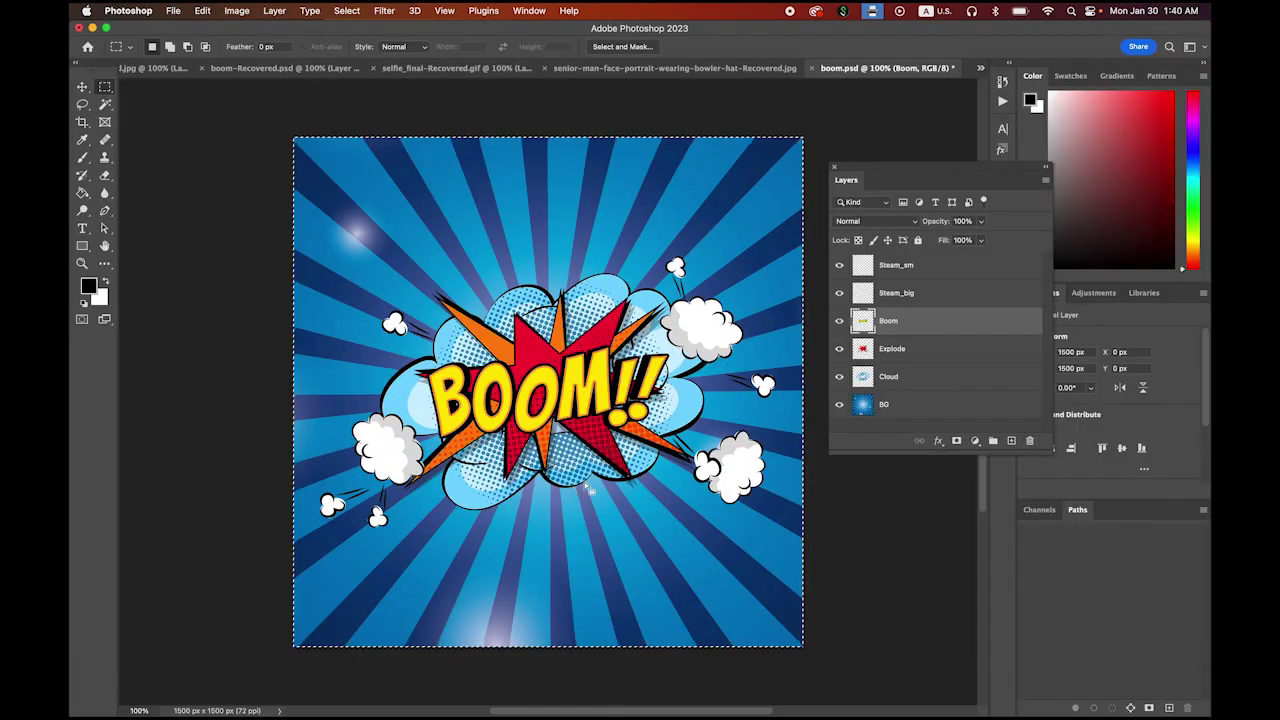
{"action": "left_click", "coordinate": [900, 294]}
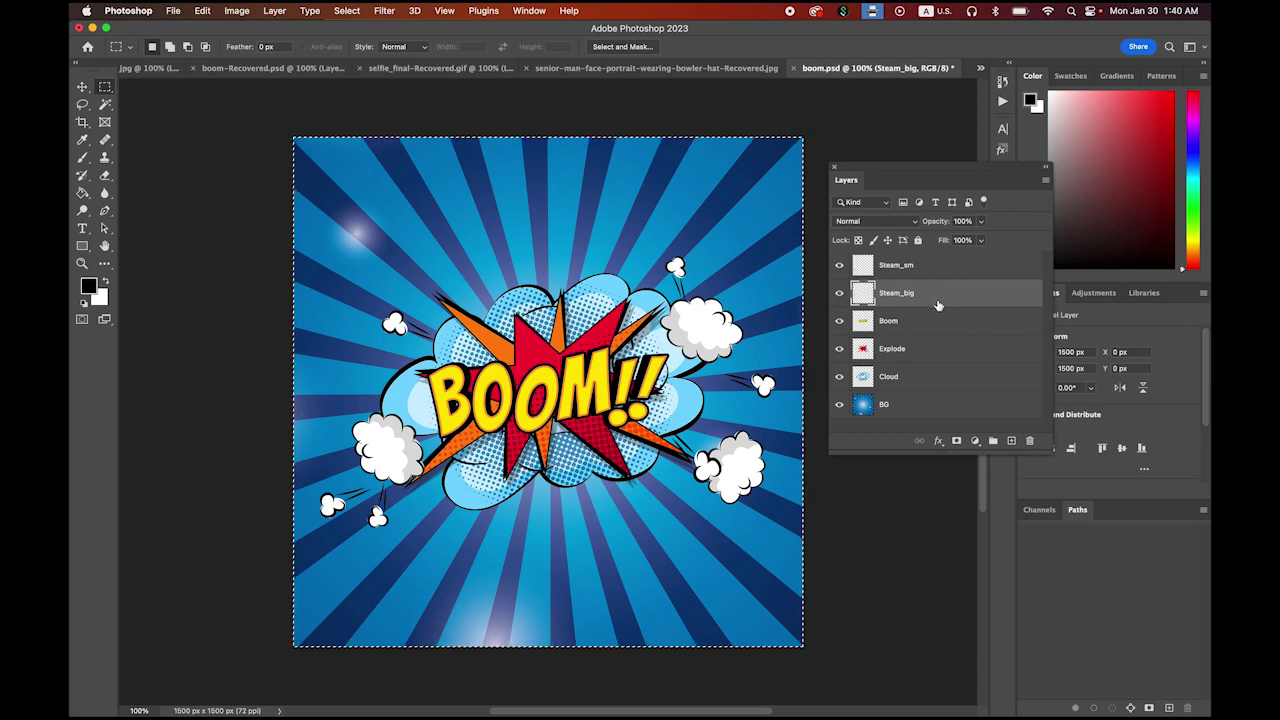
{"action": "left_click", "coordinate": [202, 10]}
{"action": "left_click", "coordinate": [251, 107]}
Switch back to Animate and add a new layer named Steam_big above the Boom layer.
{"action": "mouse_move", "coordinate": [400, 700]}
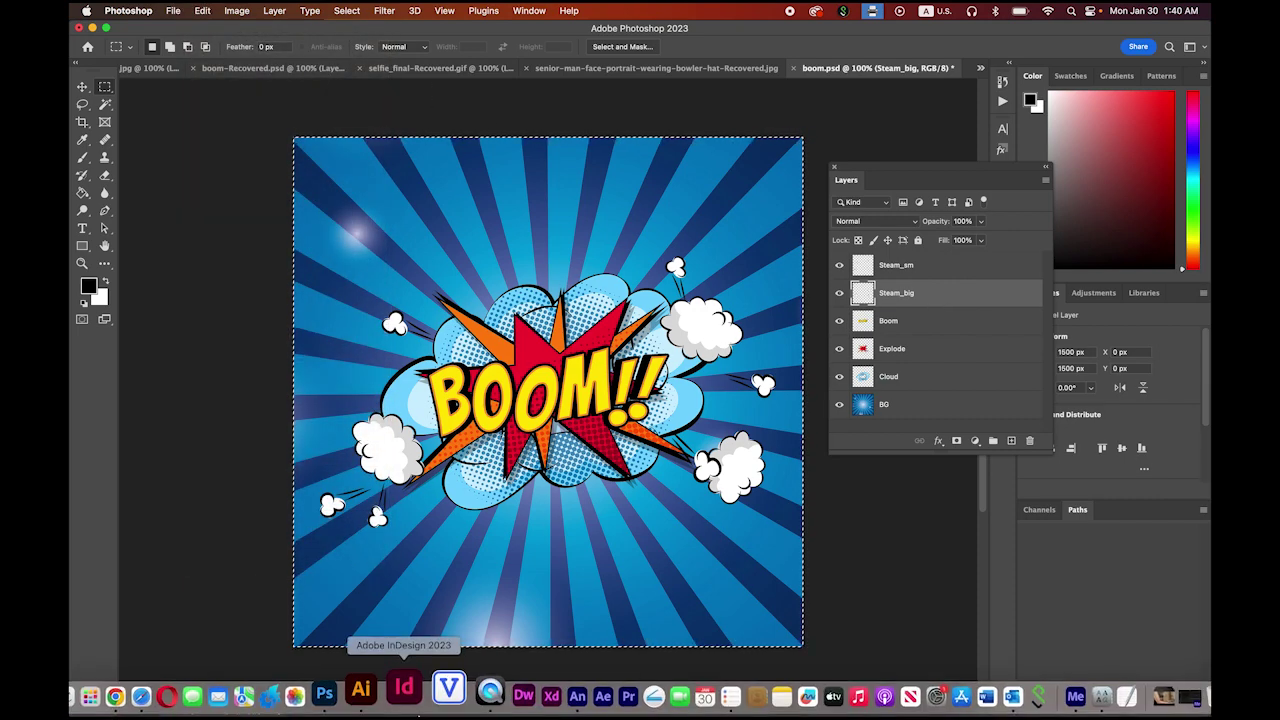
{"action": "left_click", "coordinate": [540, 690]}
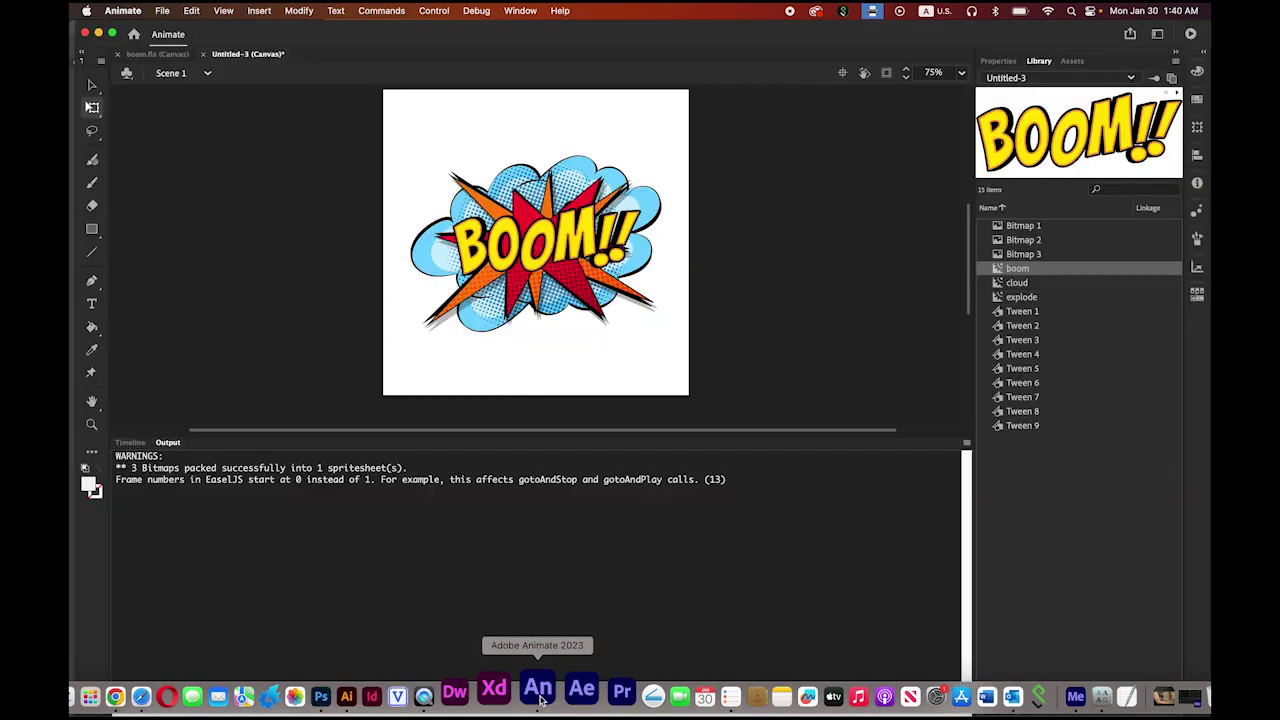
{"action": "left_click", "coordinate": [132, 443]}
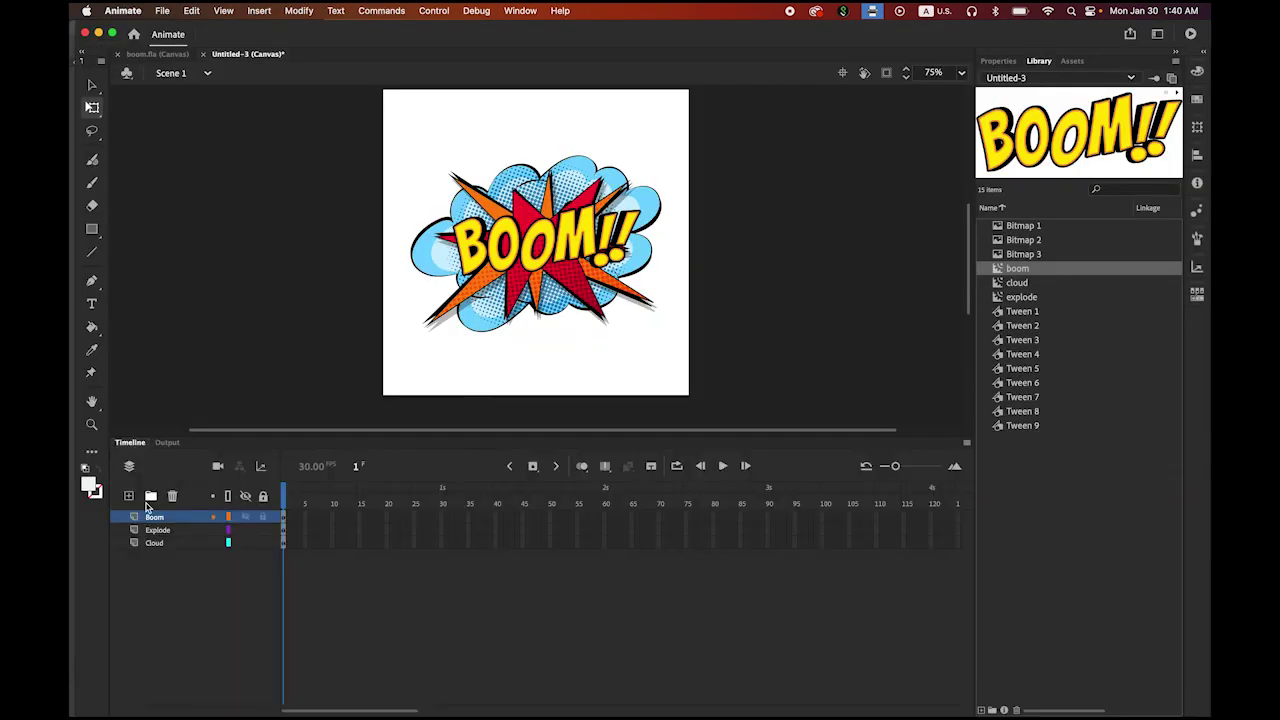
{"action": "left_click", "coordinate": [128, 496]}
{"action": "double_click", "coordinate": [160, 517]}
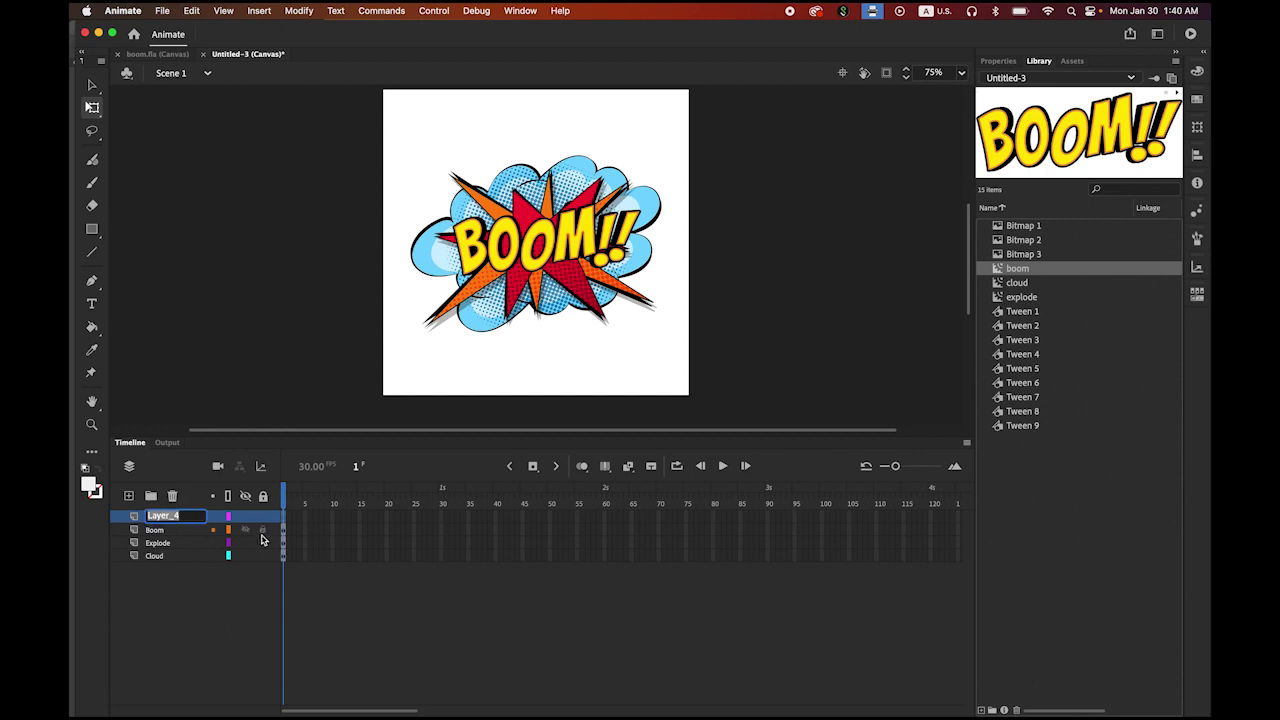
{"action": "type", "text": "Steam_big"}
{"action": "key", "text": "Return"}
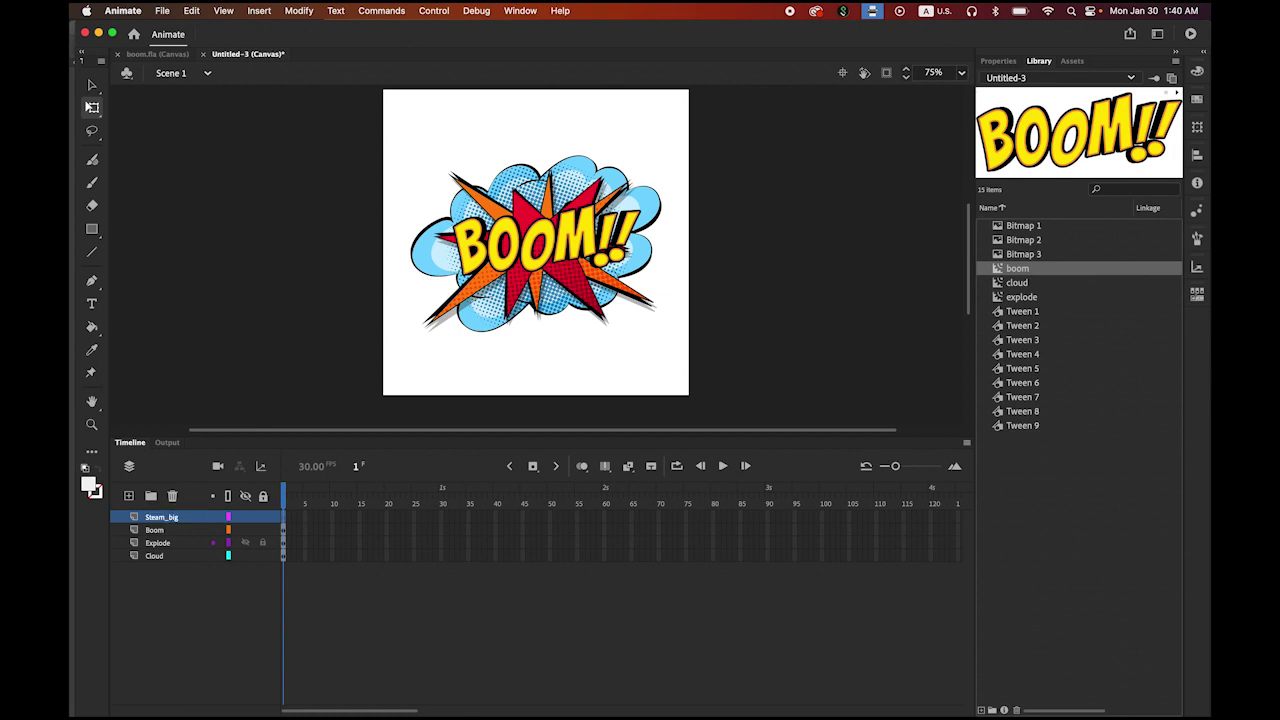
Paste the large steam clouds and remove them from the stage, keeping the bitmap in the library.
{"action": "left_click", "coordinate": [196, 10]}
{"action": "left_click", "coordinate": [212, 98]}
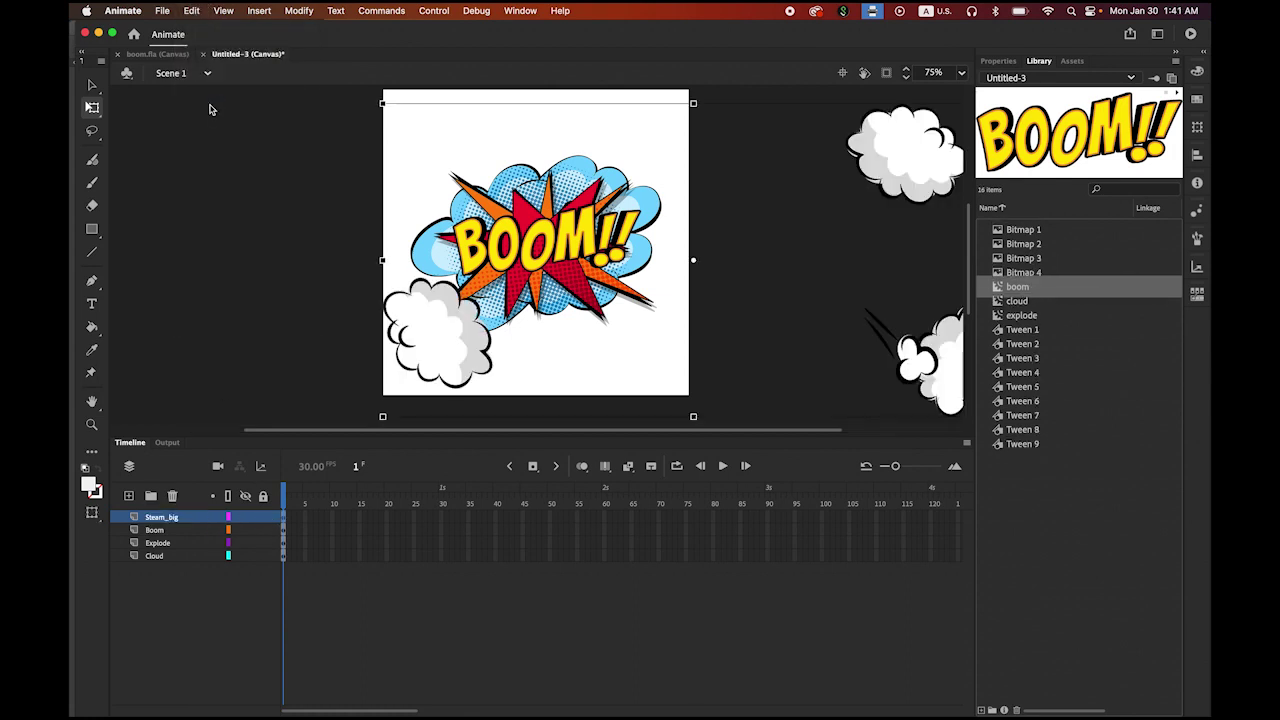
{"action": "key", "text": "ctrl+z"}
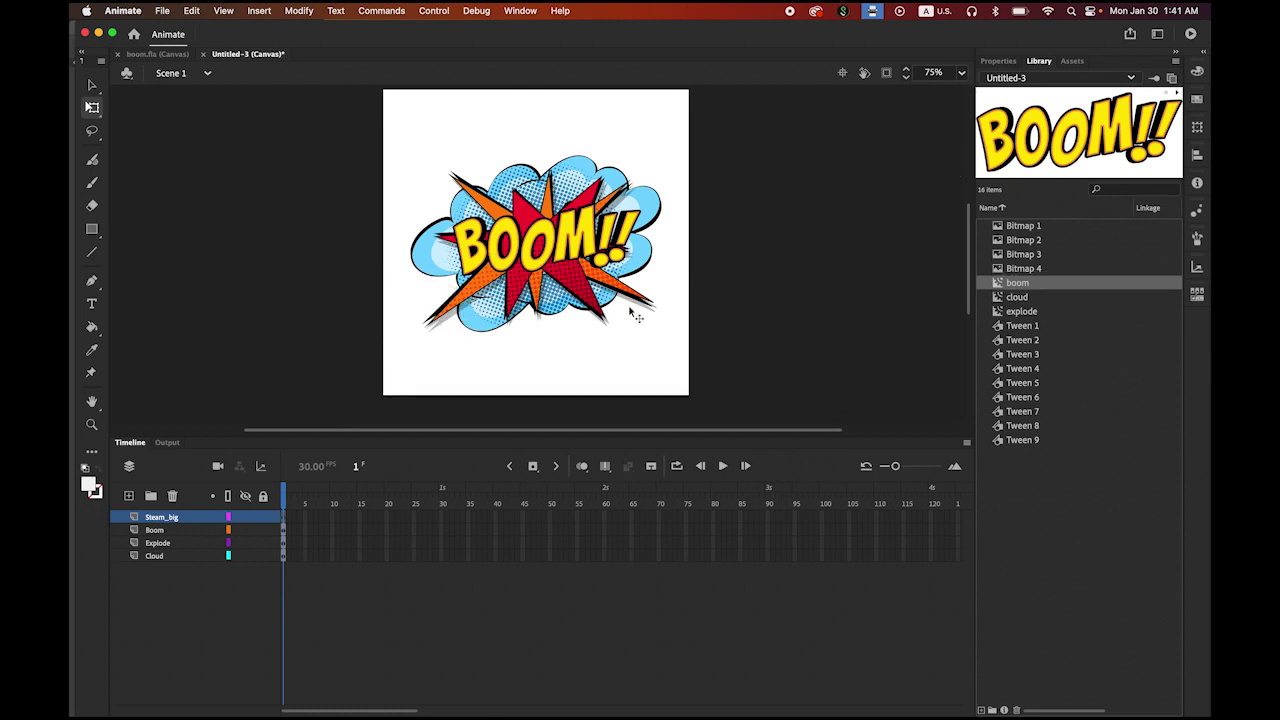
Create a new movie clip symbol named steam_big.
{"action": "left_click", "coordinate": [981, 710]}
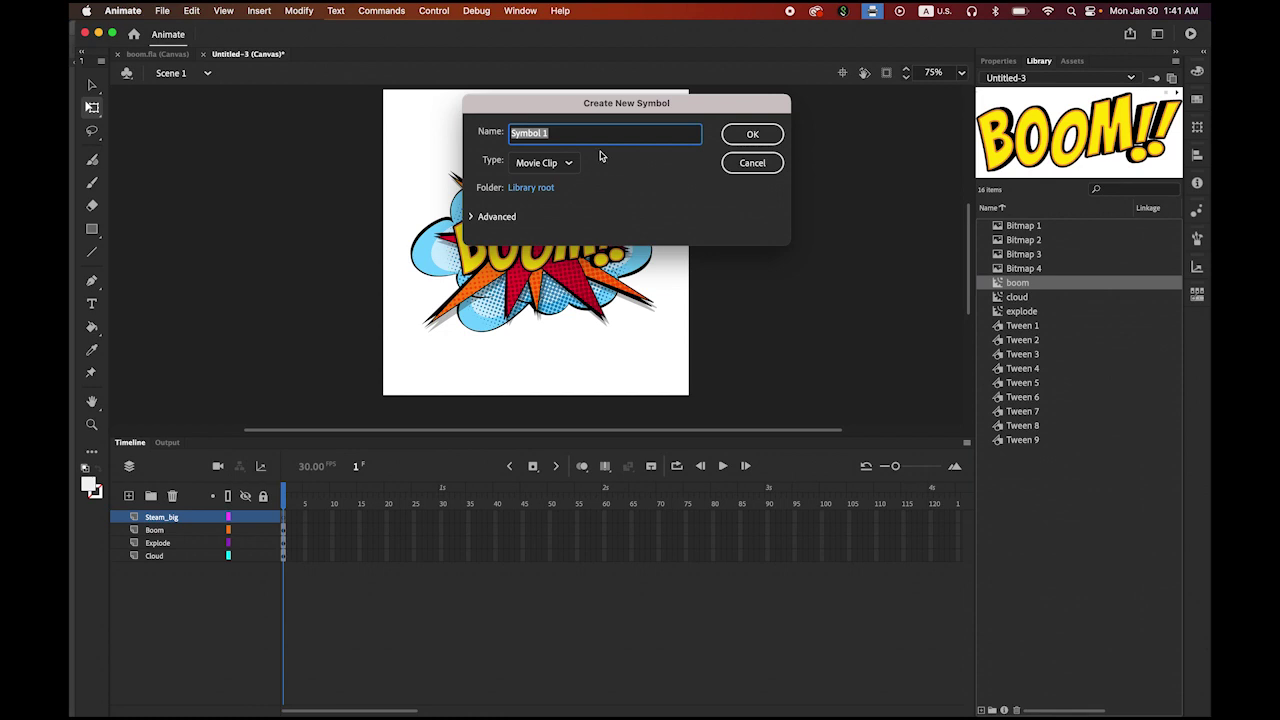
{"action": "type", "text": "steam_big"}
{"action": "left_click", "coordinate": [747, 138]}
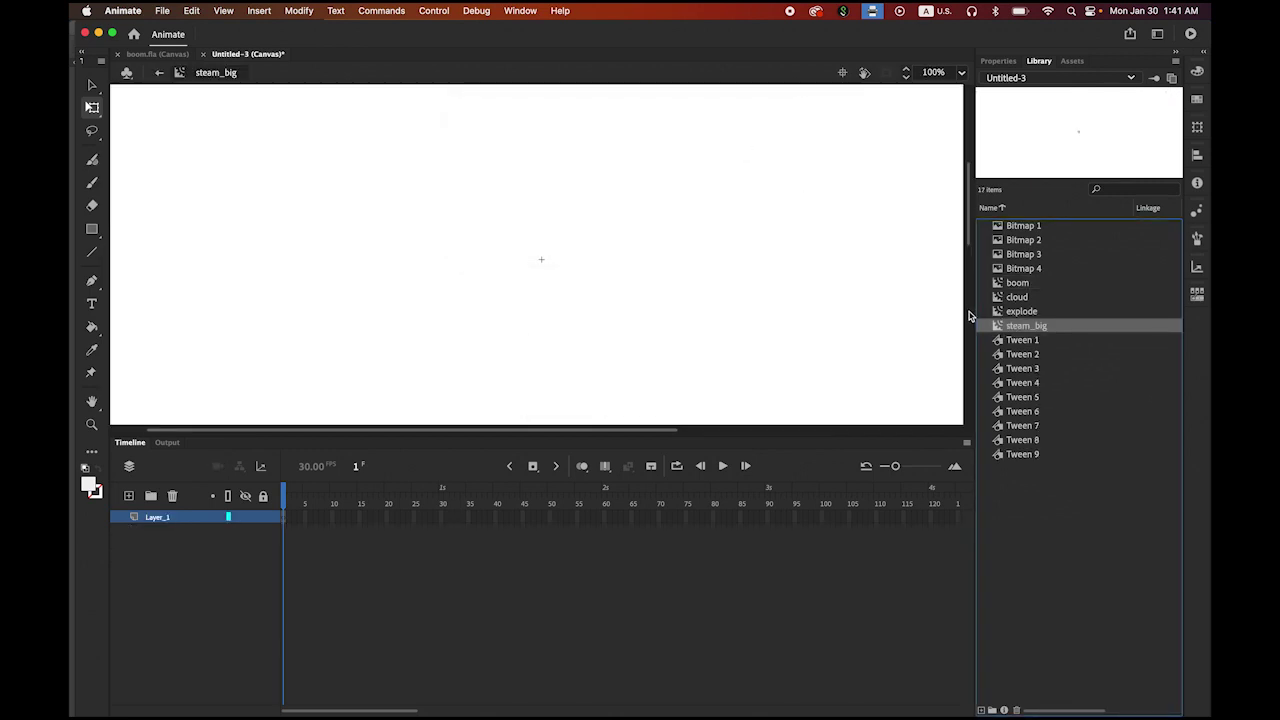
Place the Bitmap 4 steam artwork in the steam_big symbol with its upper-left corner on the registration point.
{"action": "left_click", "coordinate": [1012, 268]}
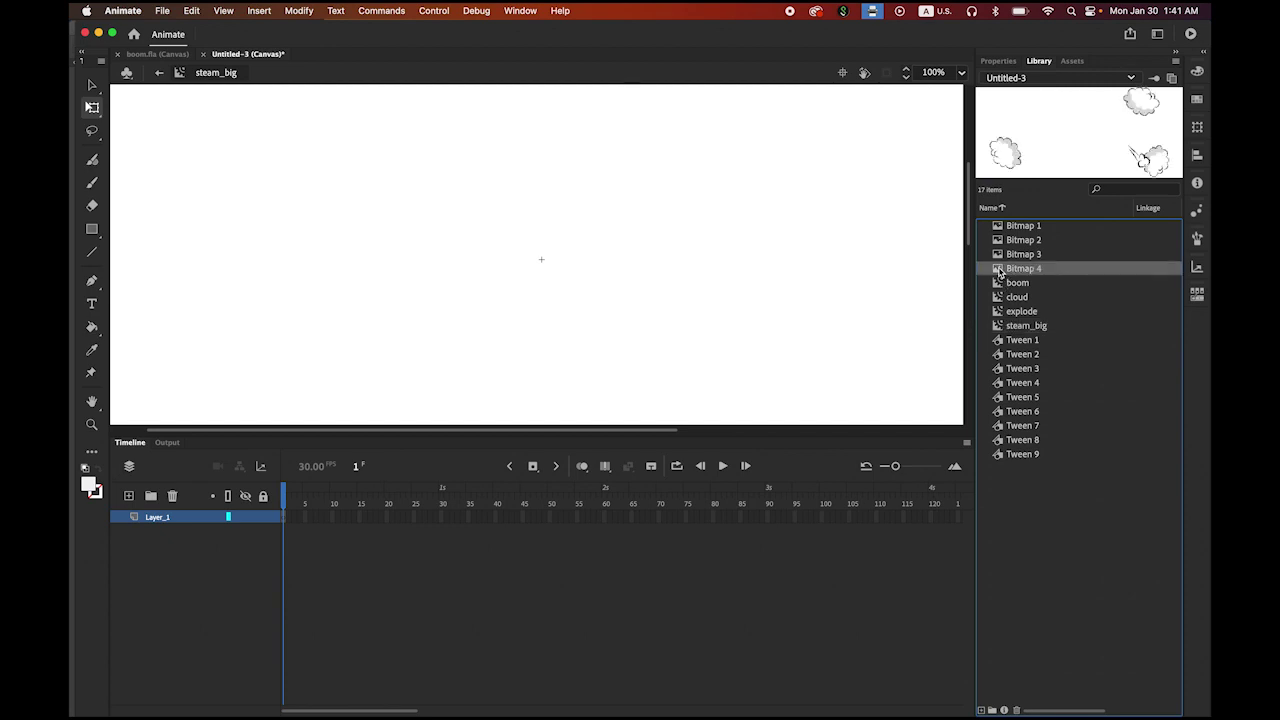
{"action": "left_click_drag", "start_coordinate": [1000, 273], "coordinate": [701, 326]}
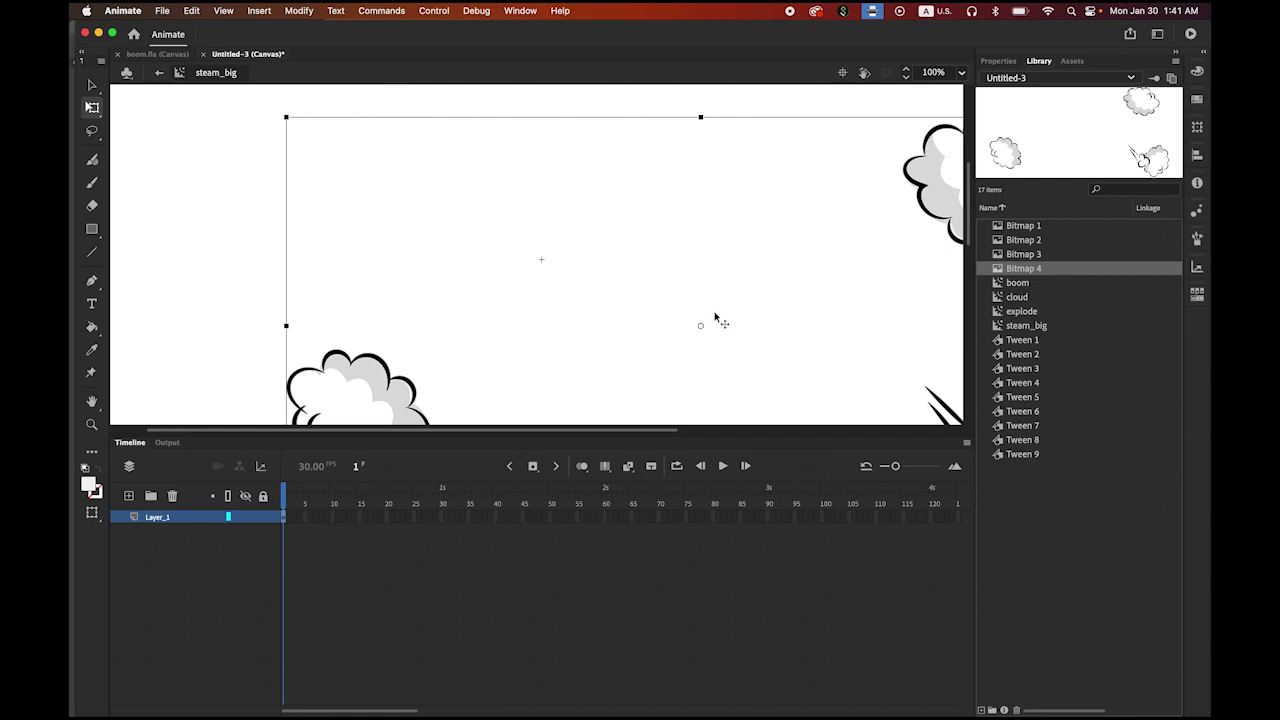
{"action": "left_click_drag", "start_coordinate": [521, 297], "coordinate": [717, 400]}
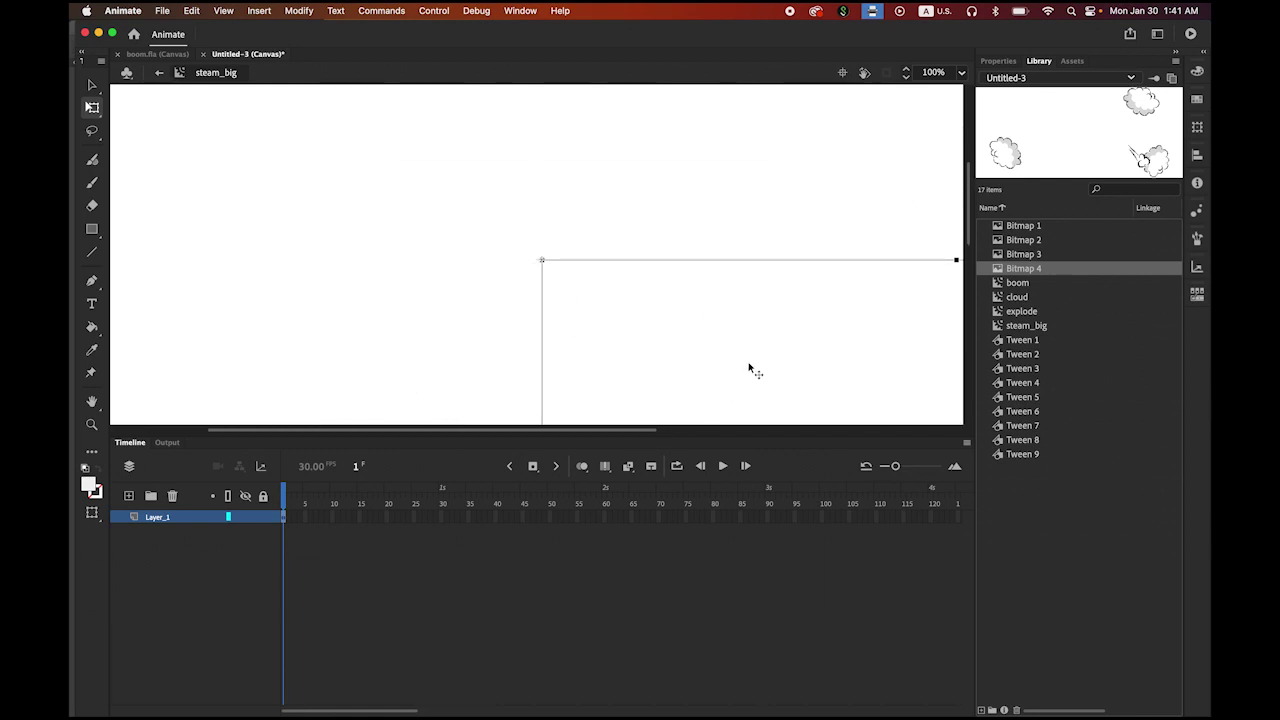
{"action": "left_click_drag", "start_coordinate": [658, 318], "coordinate": [394, 177]}
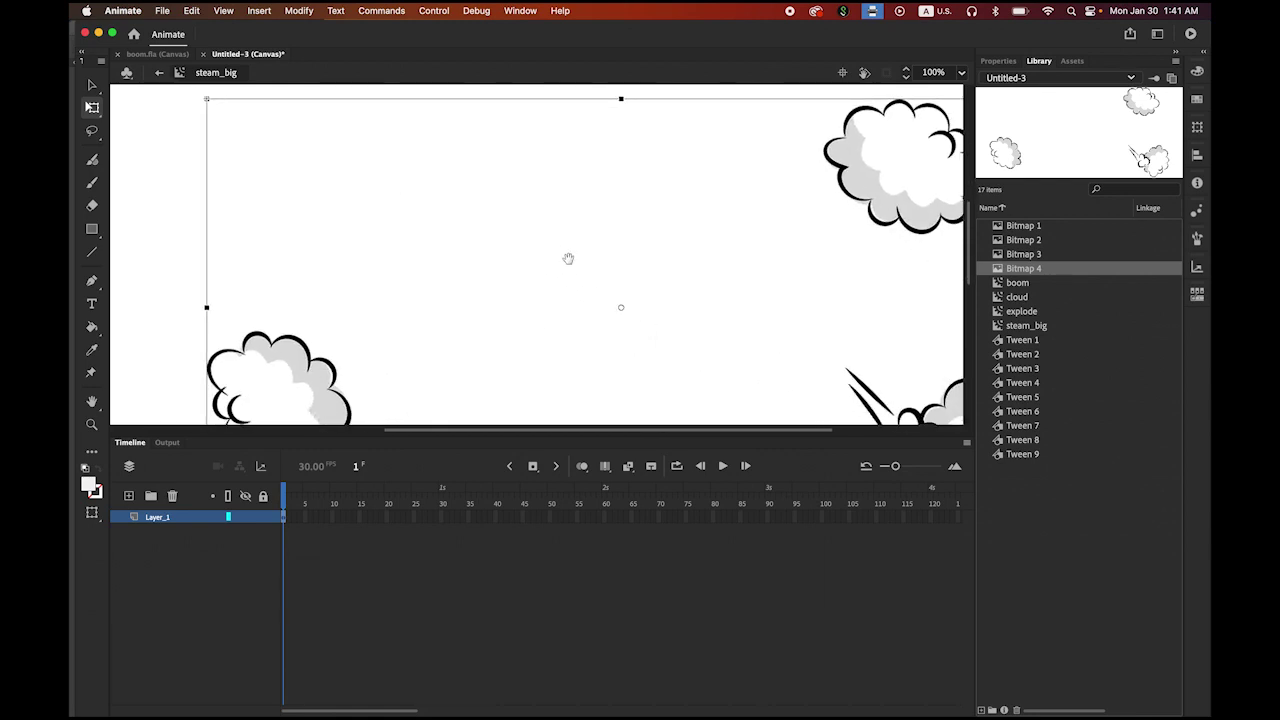
{"action": "left_click", "coordinate": [962, 76]}
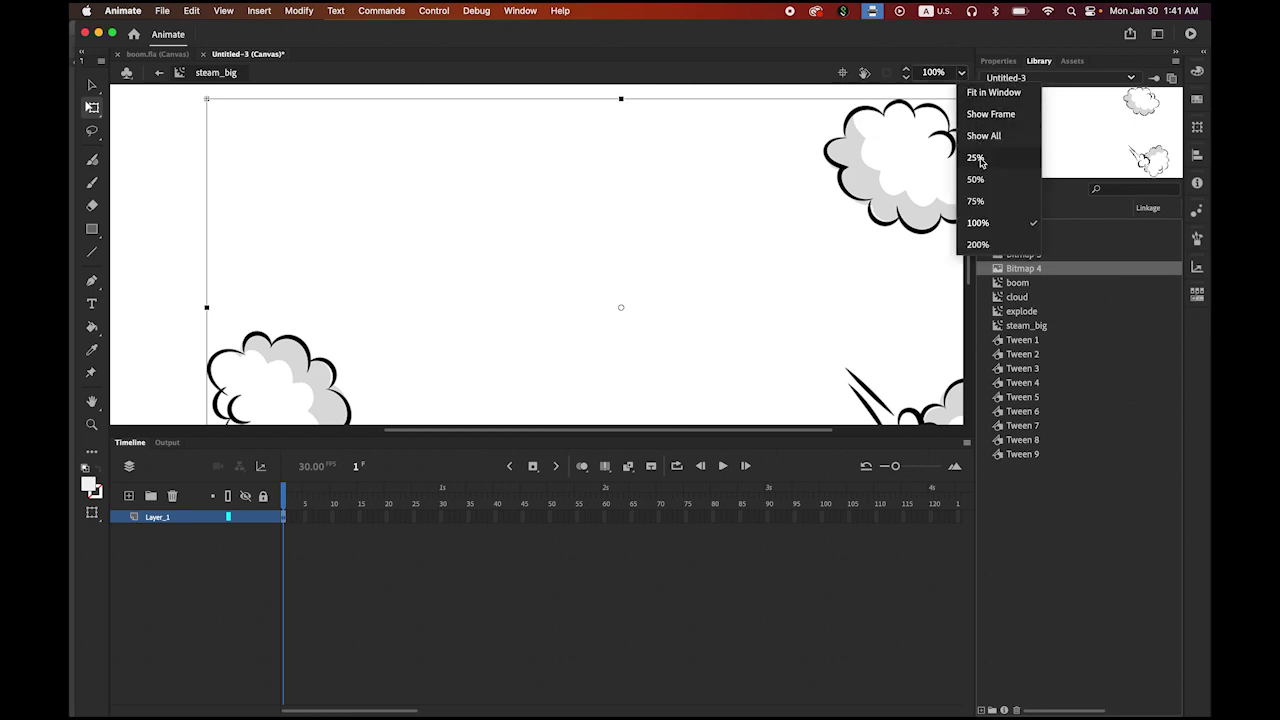
{"action": "left_click", "coordinate": [983, 189]}
{"action": "left_click_drag", "start_coordinate": [757, 274], "coordinate": [654, 228]}
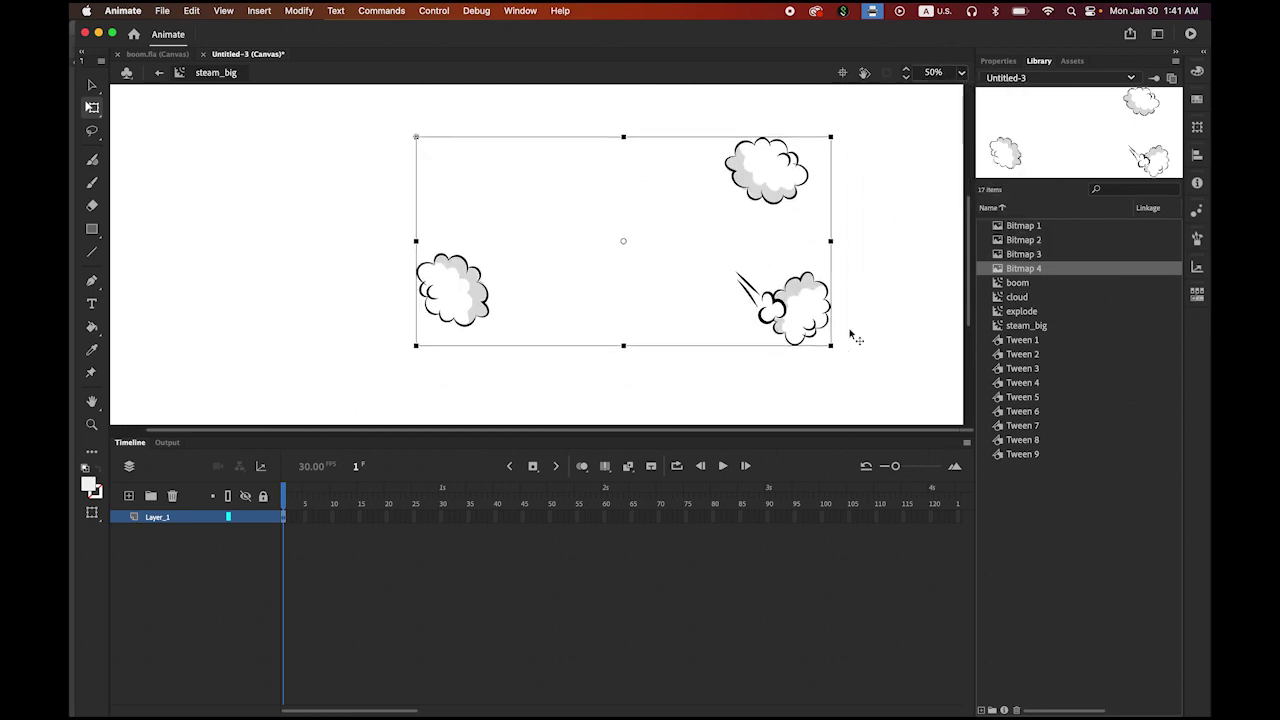
Insert keyframes at frames 5 and 10 of Layer_1 in the steam_big symbol.
{"action": "left_click", "coordinate": [305, 518]}
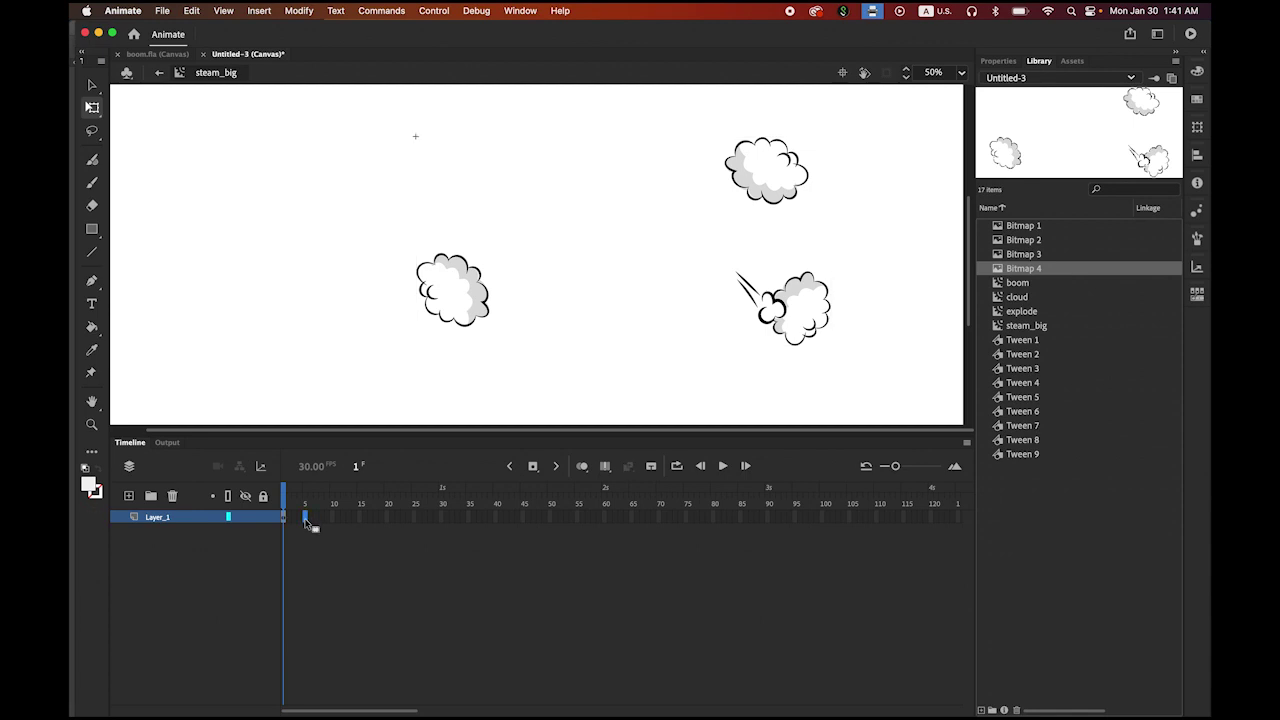
{"action": "left_click", "coordinate": [533, 466]}
{"action": "left_click", "coordinate": [332, 517]}
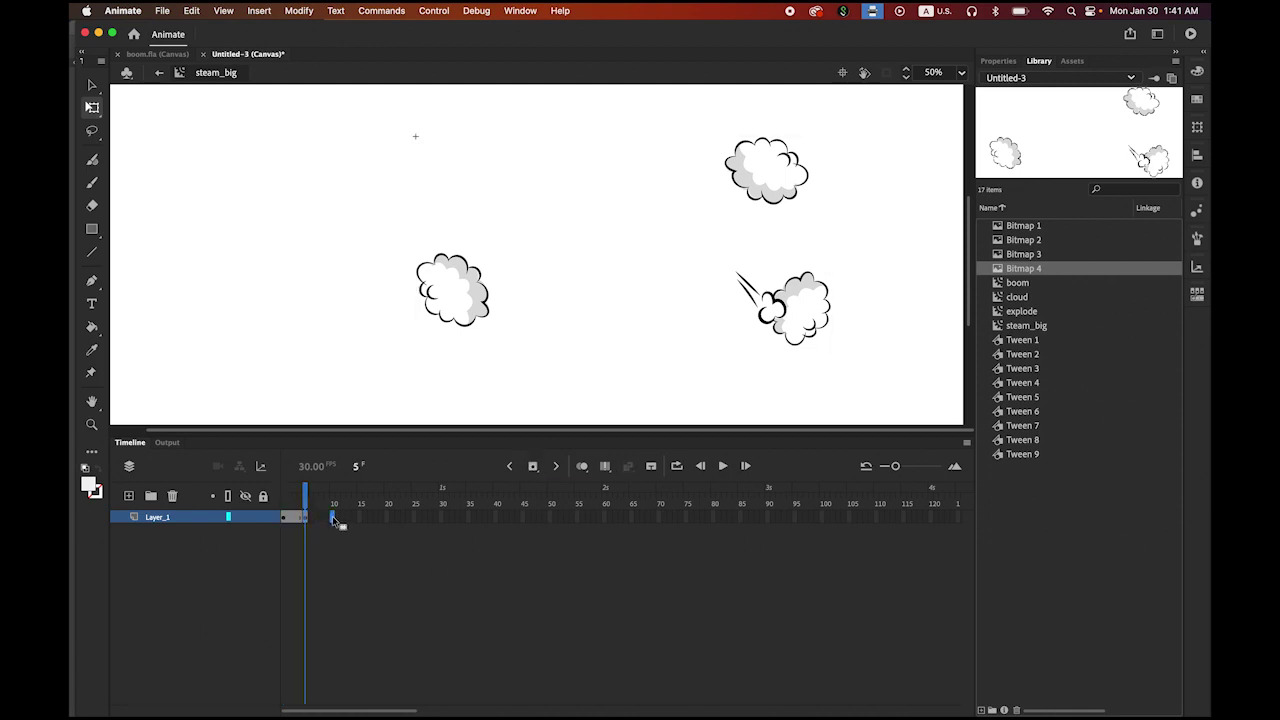
{"action": "left_click", "coordinate": [532, 467]}
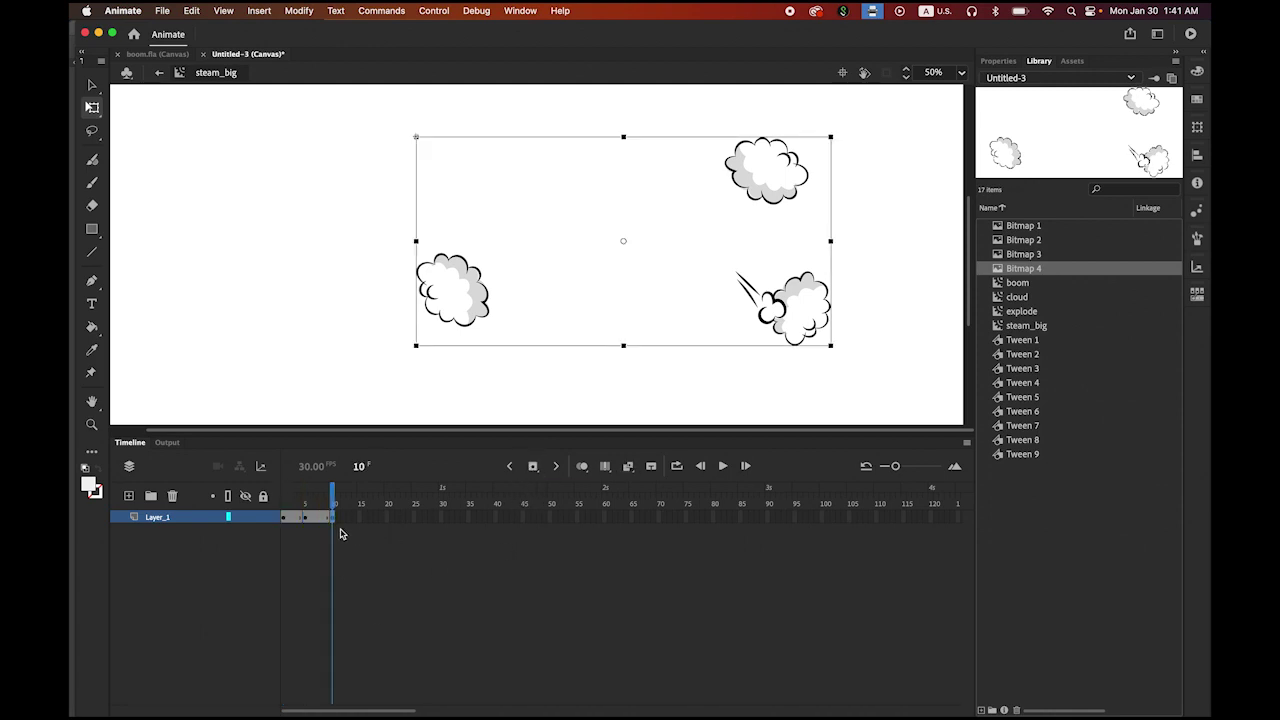
Create classic tweens between frames 1 and 5 and between frames 5 and 10 of Layer_1.
{"action": "left_click", "coordinate": [290, 518]}
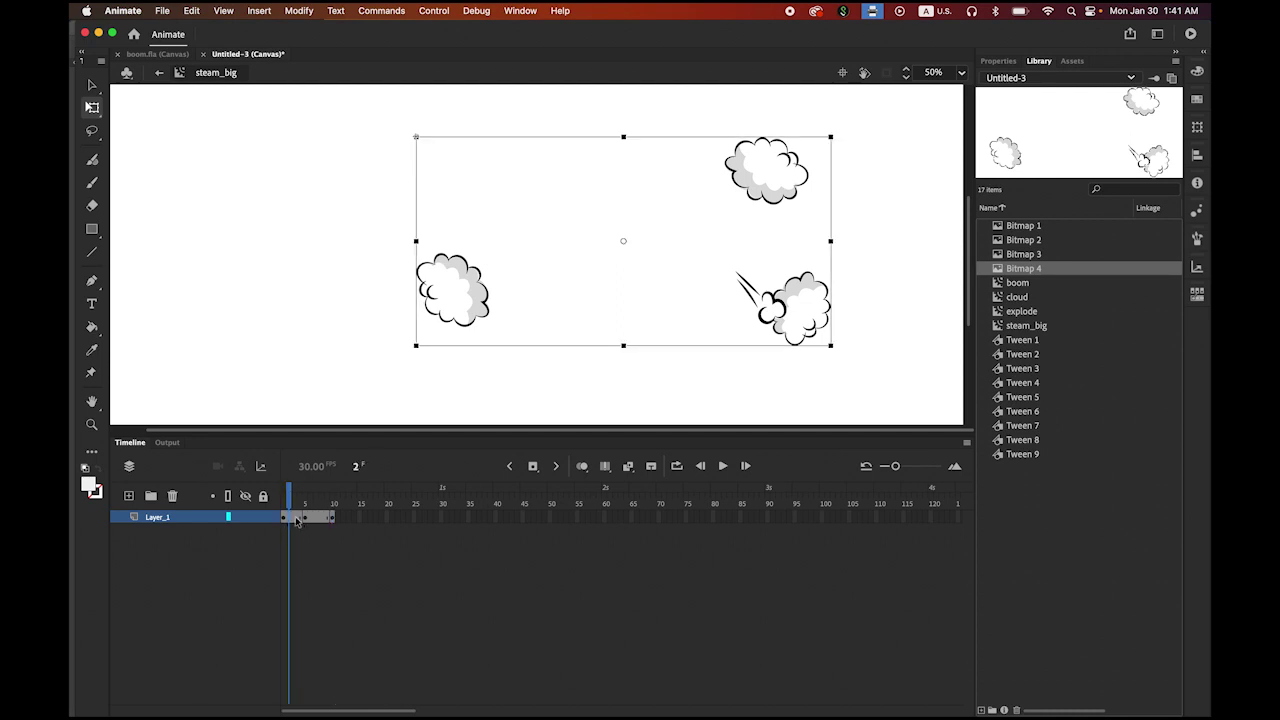
{"action": "left_click_drag", "start_coordinate": [294, 519], "coordinate": [298, 521]}
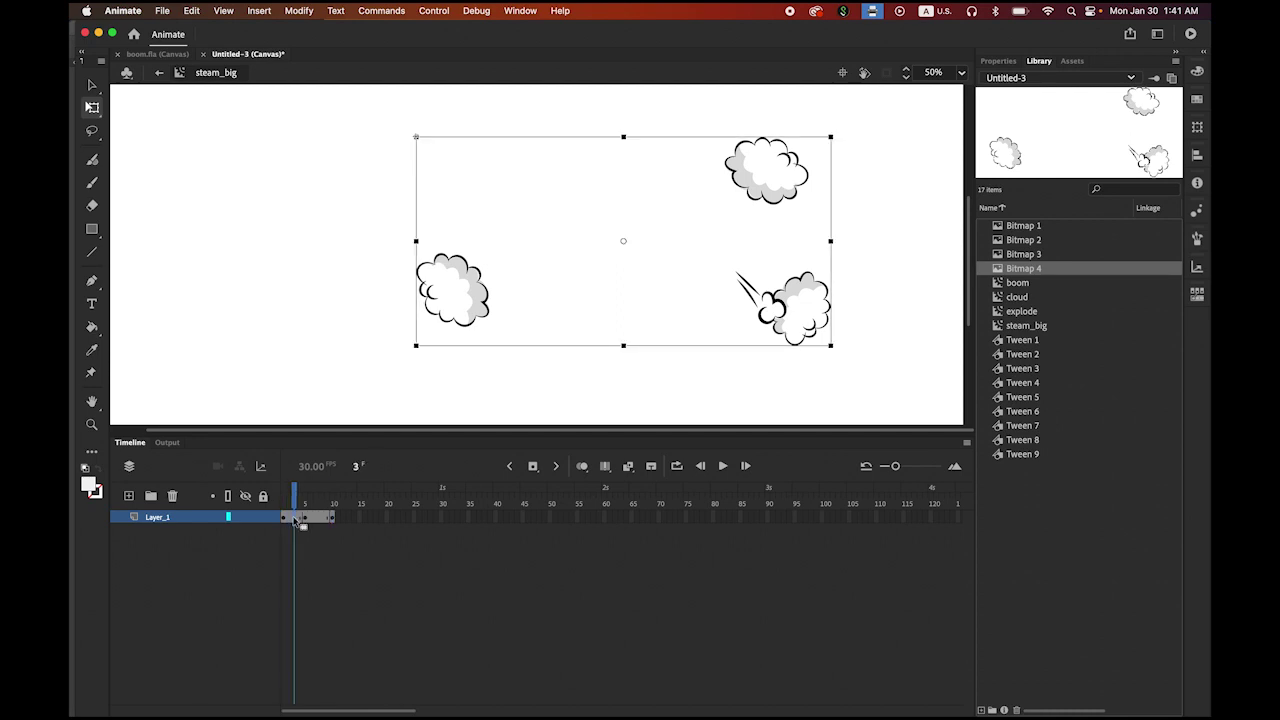
{"action": "right_click", "coordinate": [294, 519]}
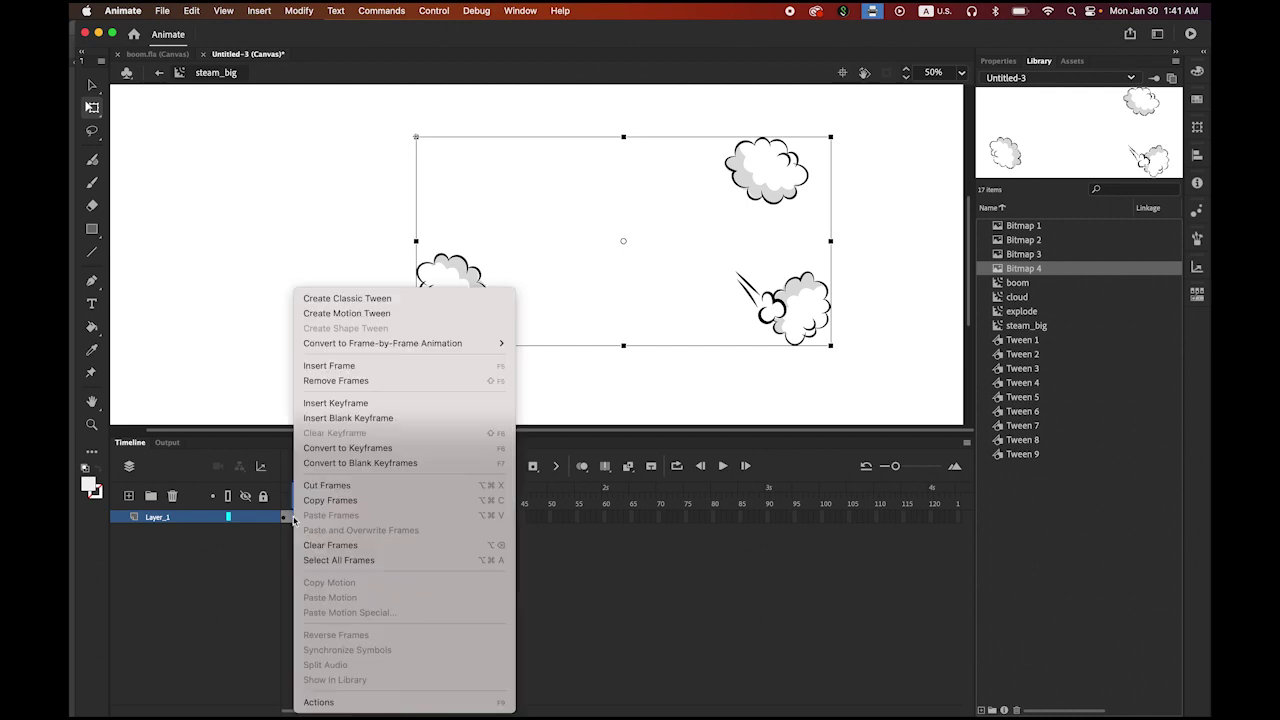
{"action": "left_click", "coordinate": [385, 298]}
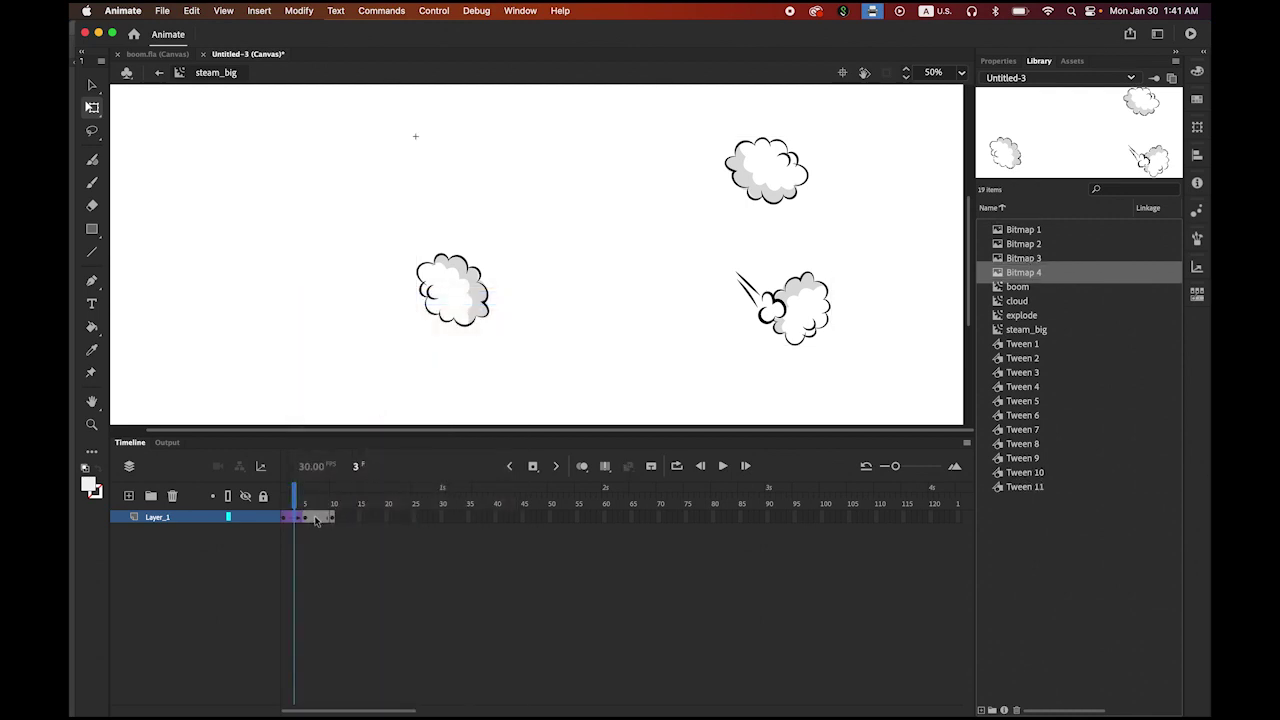
{"action": "left_click", "coordinate": [316, 519]}
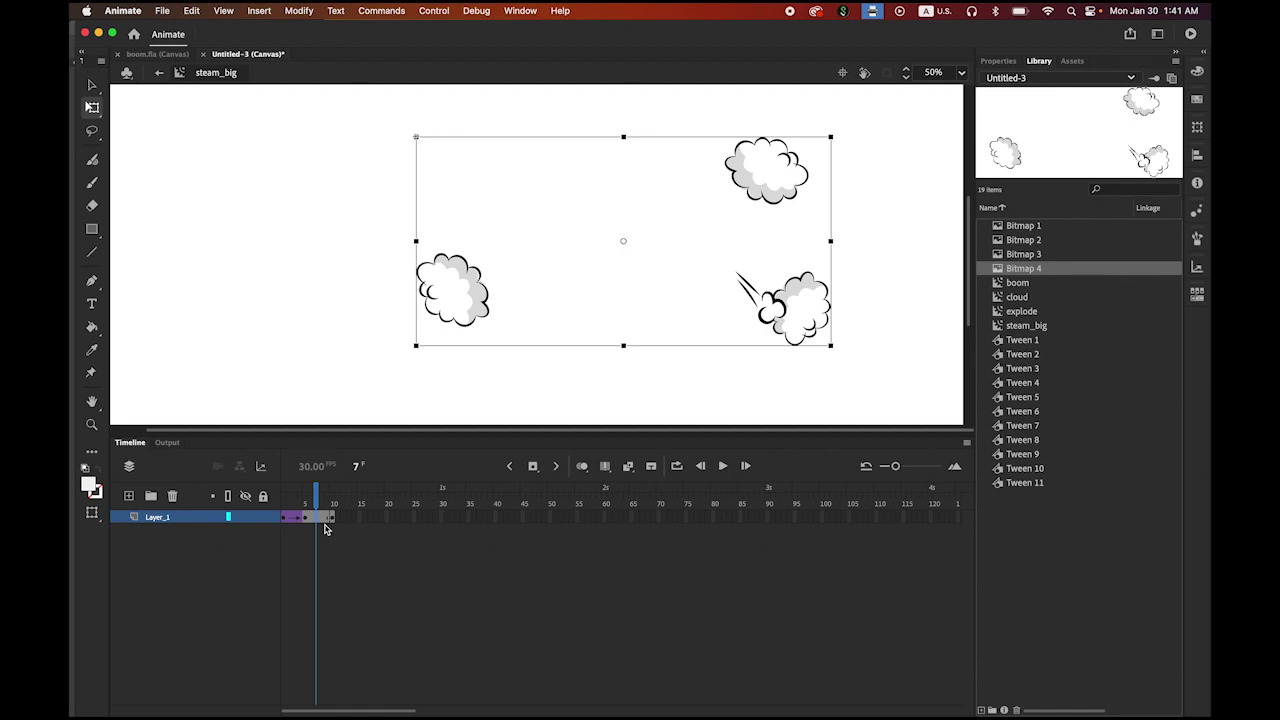
{"action": "right_click", "coordinate": [317, 519]}
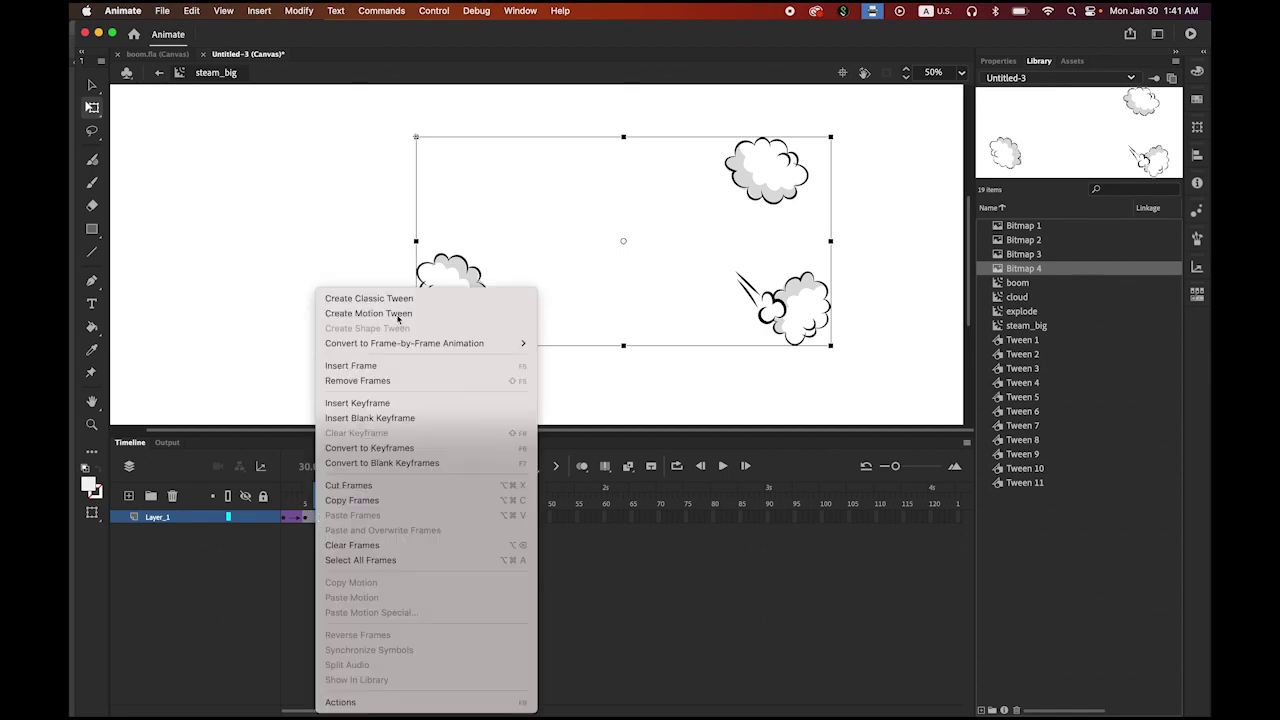
{"action": "left_click", "coordinate": [398, 300]}
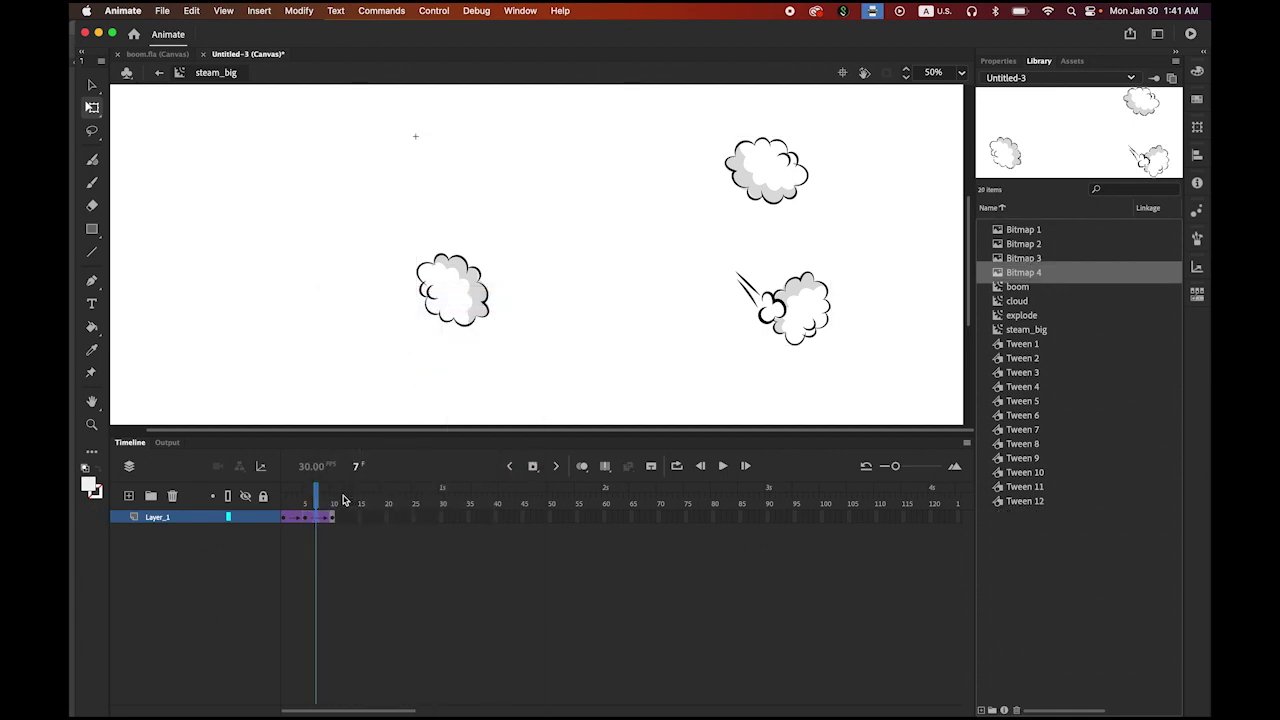
Shrink the steam clouds slightly around their centre at frame 5 and play the tween from frame 1.
{"action": "left_click_drag", "start_coordinate": [318, 500], "coordinate": [307, 506]}
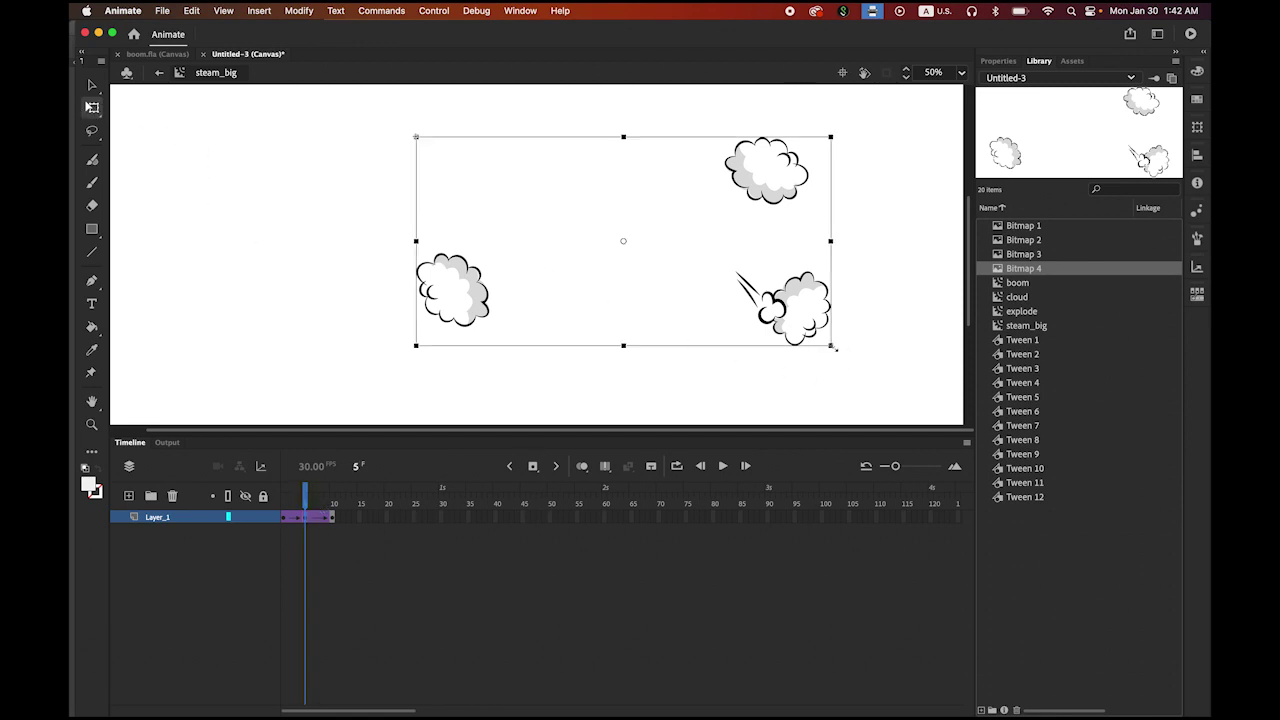
{"action": "left_click_drag", "start_coordinate": [832, 347], "coordinate": [806, 338]}
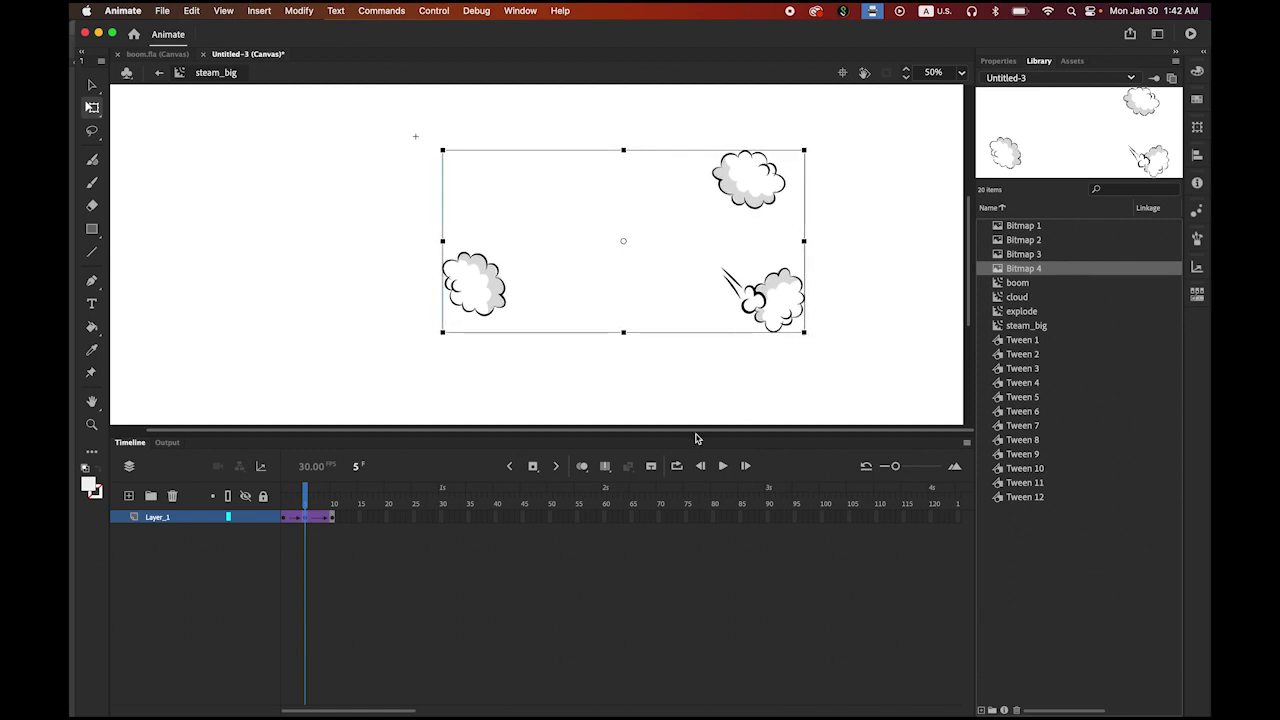
{"action": "left_click", "coordinate": [288, 501]}
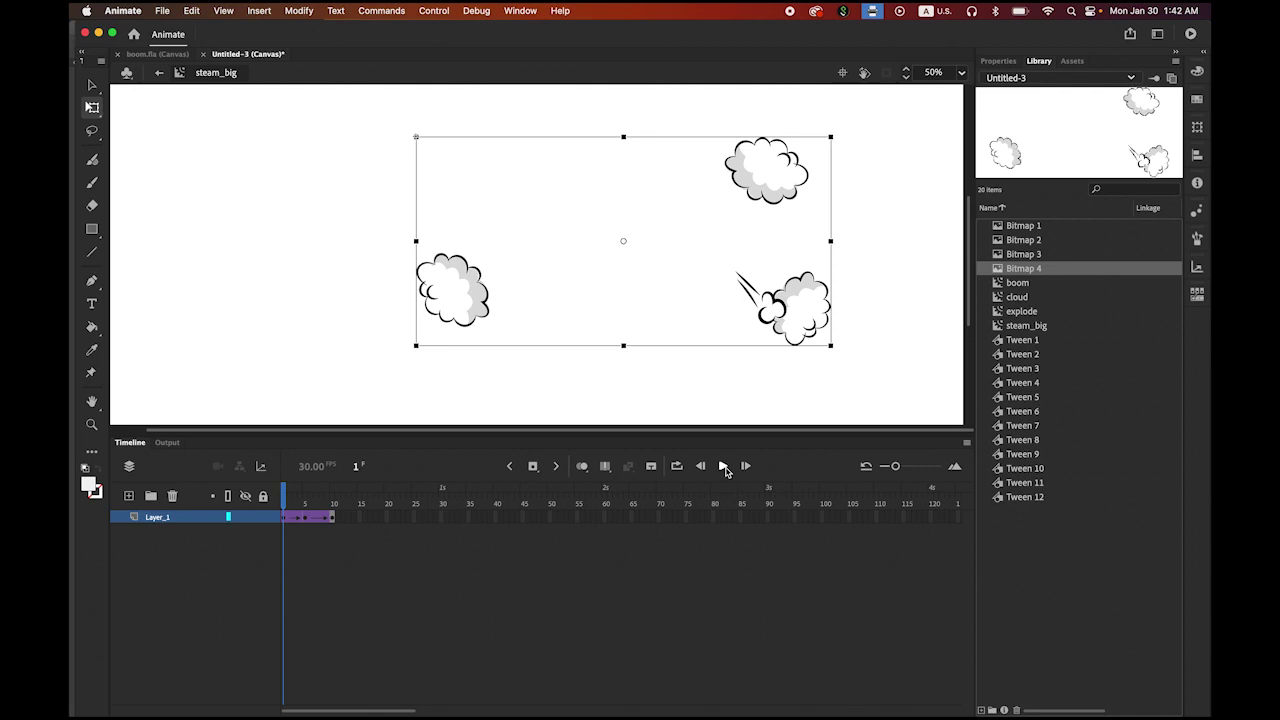
{"action": "left_click", "coordinate": [723, 466]}
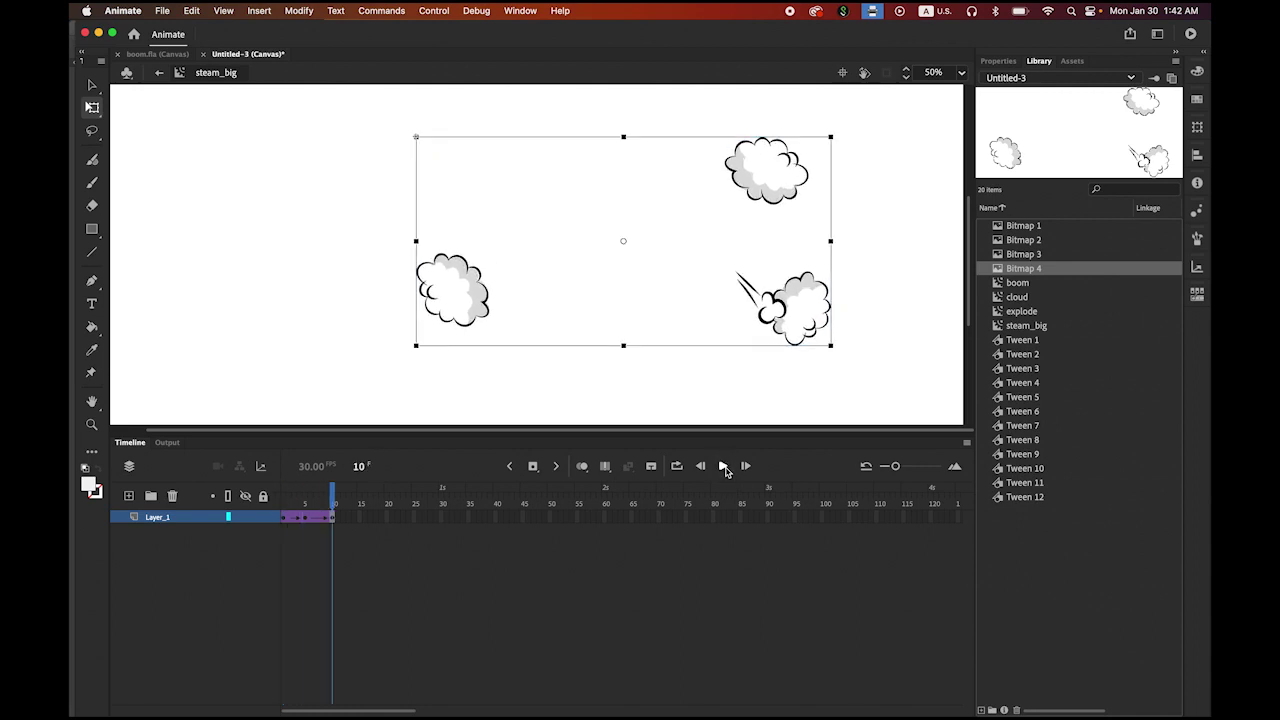
{"action": "left_click", "coordinate": [724, 466]}
Return to Scene 1 and place the steam_big movie clip over the explosion on the Steam_big layer.
{"action": "left_click", "coordinate": [160, 74]}
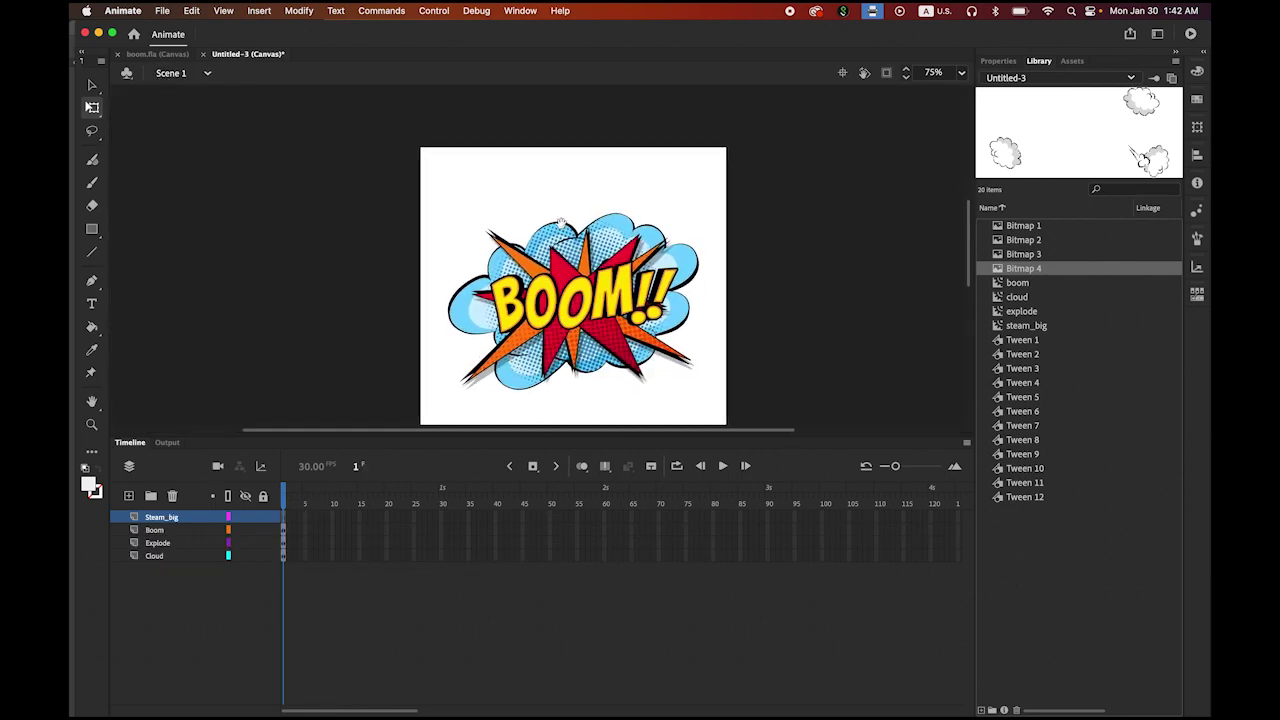
{"action": "left_click_drag", "start_coordinate": [562, 223], "coordinate": [562, 199]}
{"action": "left_click", "coordinate": [172, 520]}
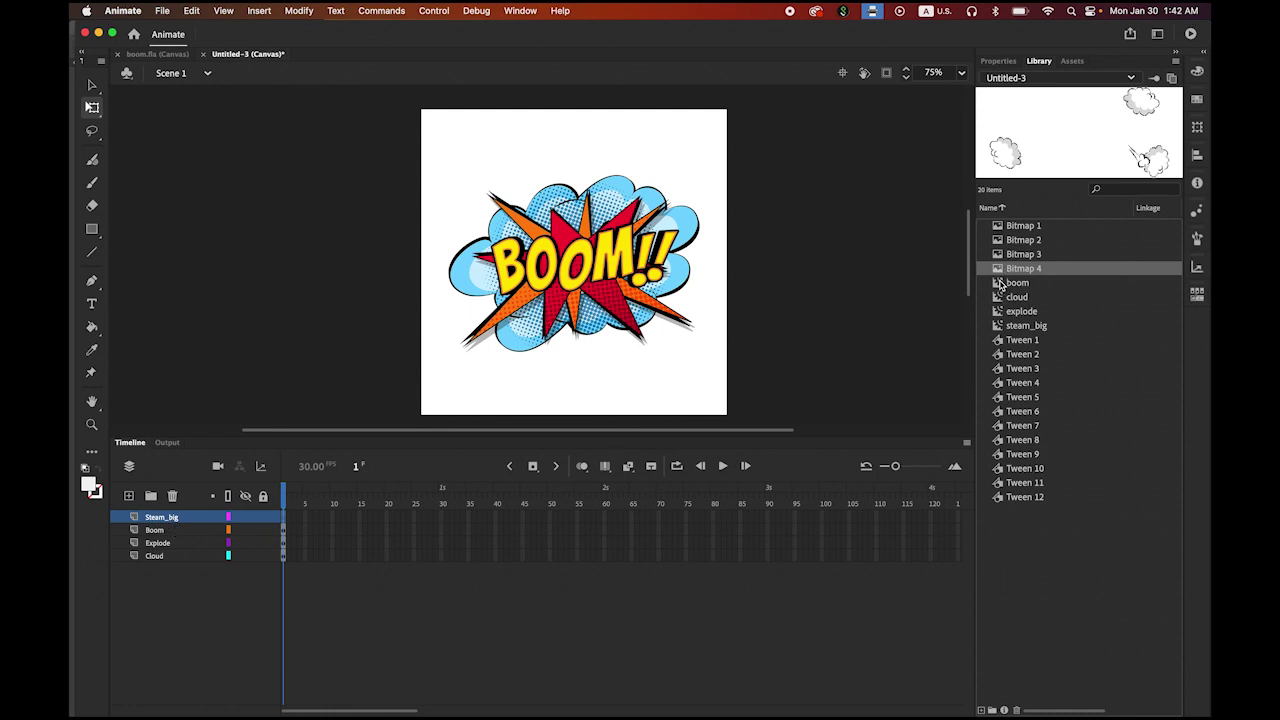
{"action": "left_click", "coordinate": [998, 330]}
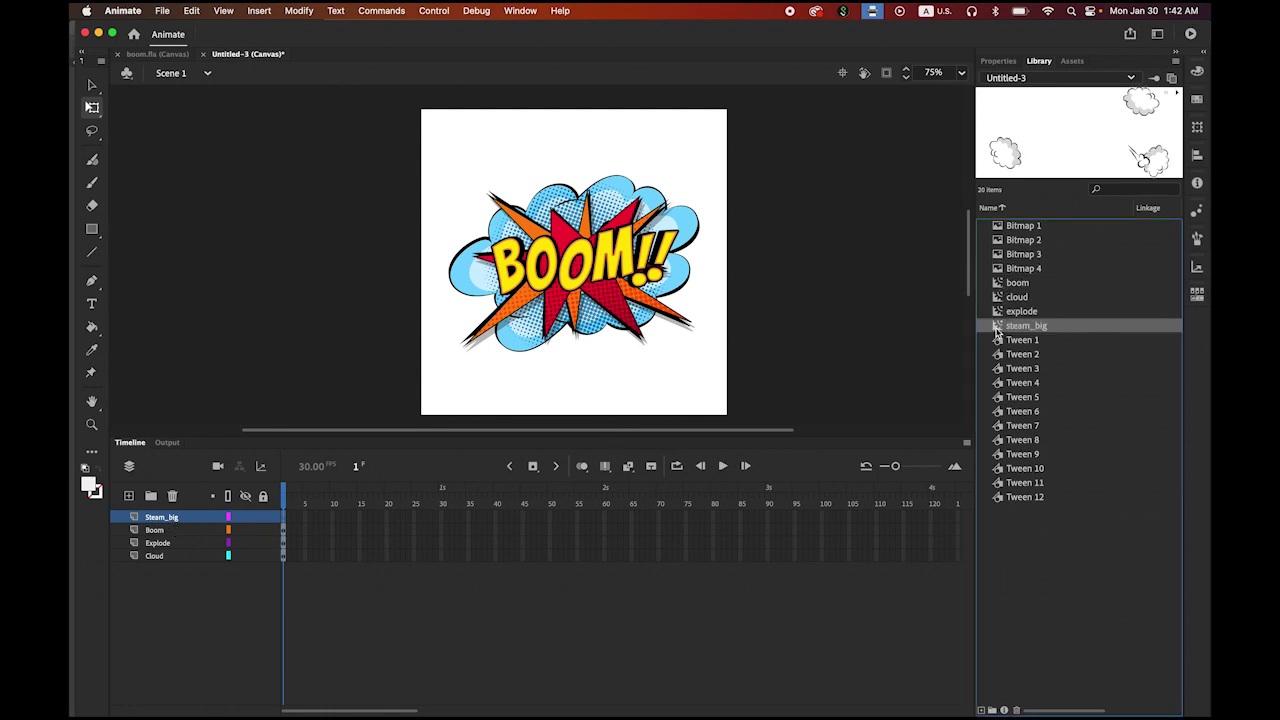
{"action": "left_click_drag", "start_coordinate": [996, 333], "coordinate": [576, 280]}
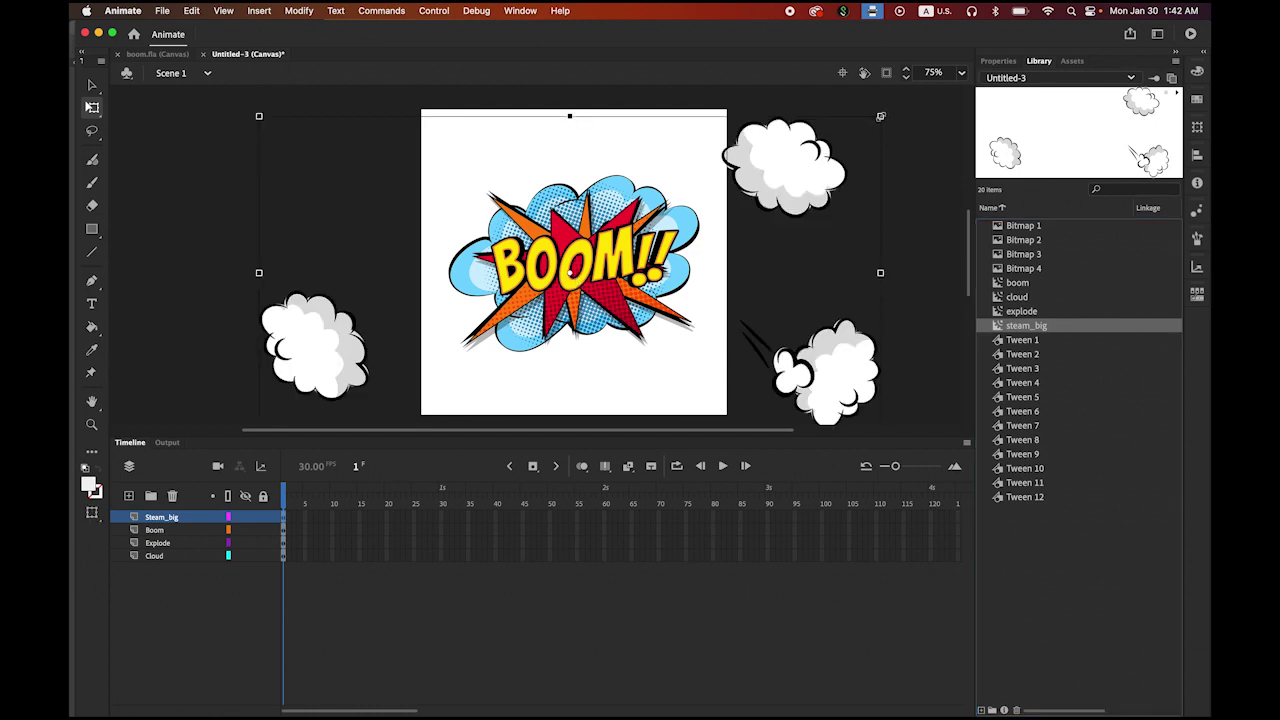
Scale down the steam_big clip and position it so its clouds sit around the edges of the explosion.
{"action": "left_click_drag", "start_coordinate": [880, 116], "coordinate": [695, 210]}
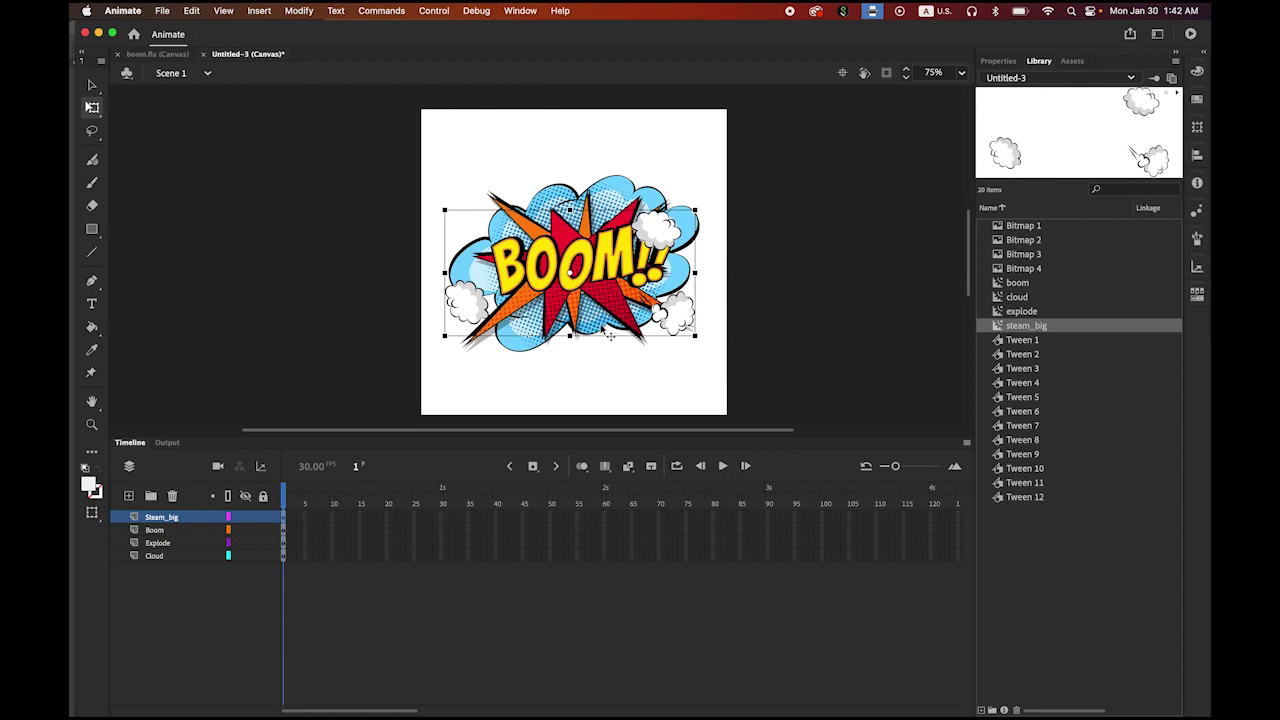
{"action": "left_click_drag", "start_coordinate": [692, 334], "coordinate": [693, 313]}
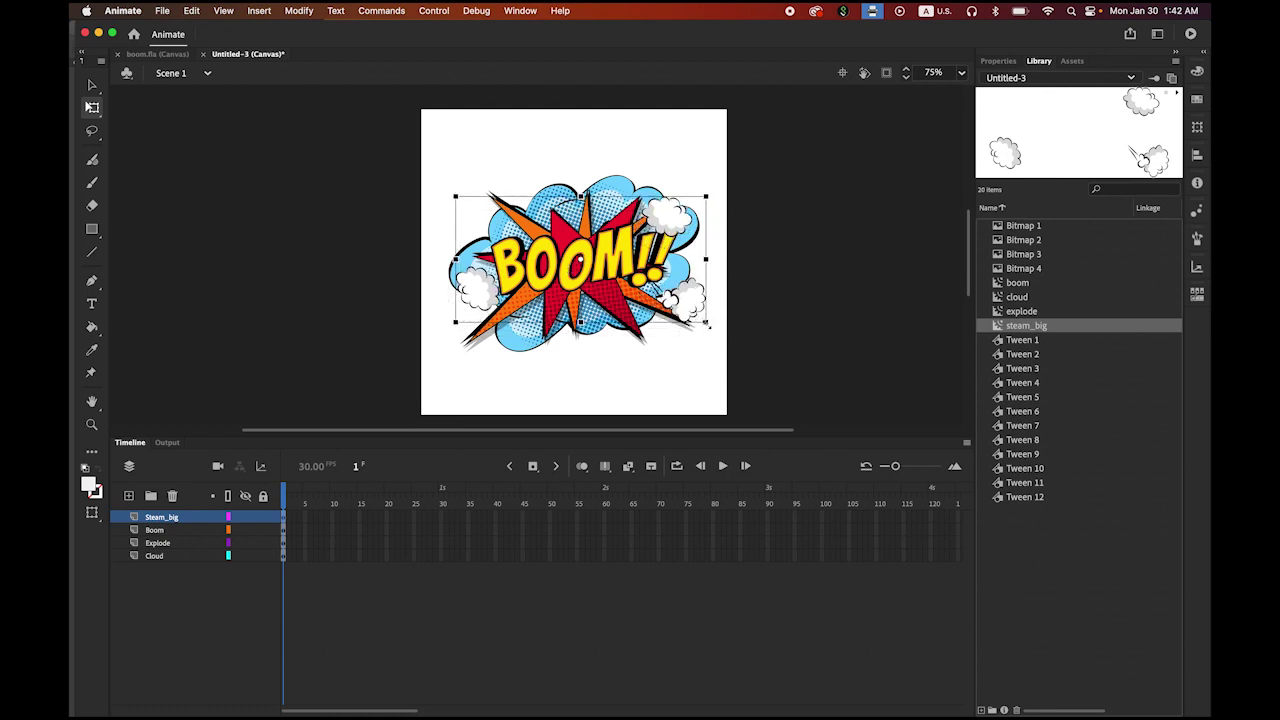
{"action": "left_click_drag", "start_coordinate": [708, 327], "coordinate": [720, 337]}
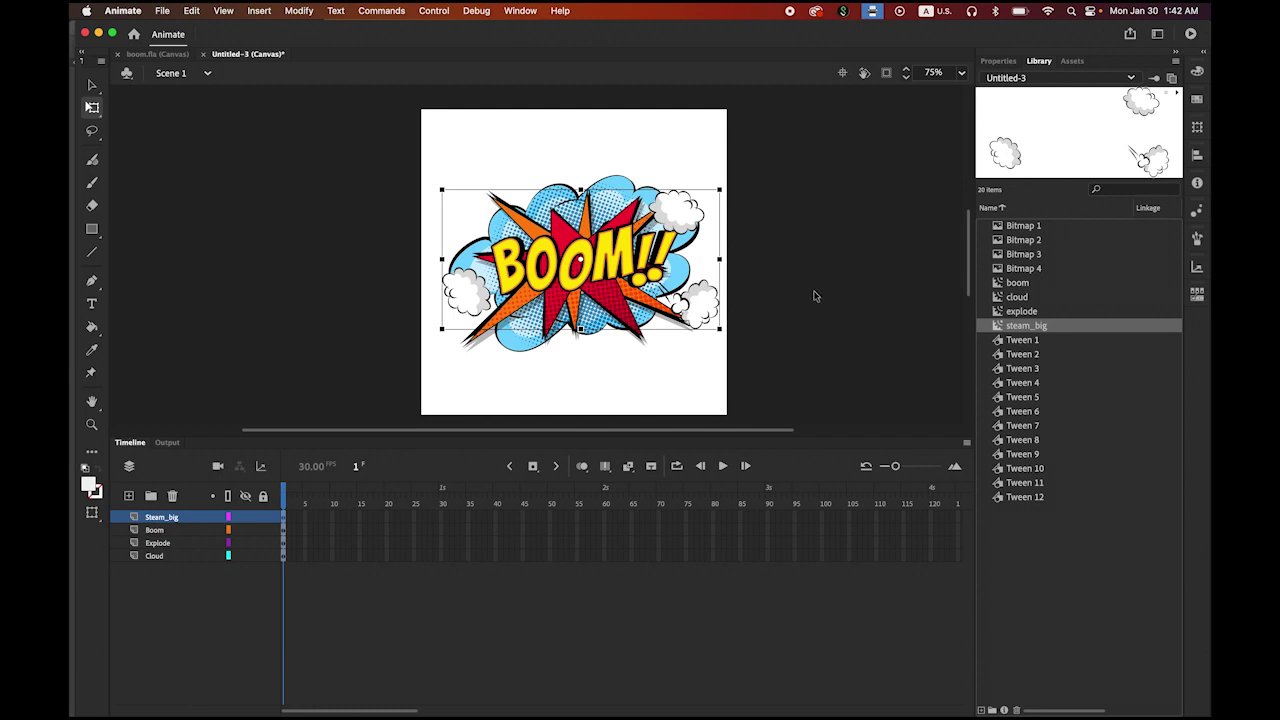
Deselect the steam clouds and test the movie in the browser.
{"action": "left_click", "coordinate": [461, 170]}
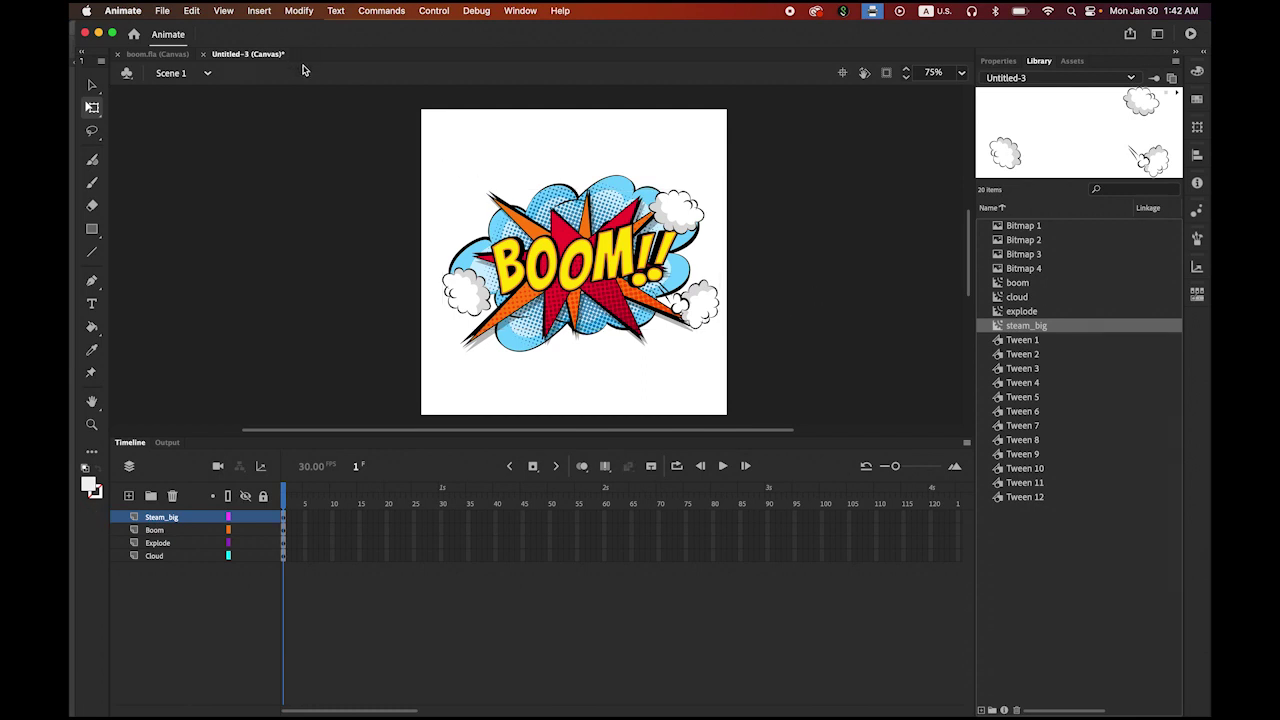
{"action": "left_click", "coordinate": [435, 10]}
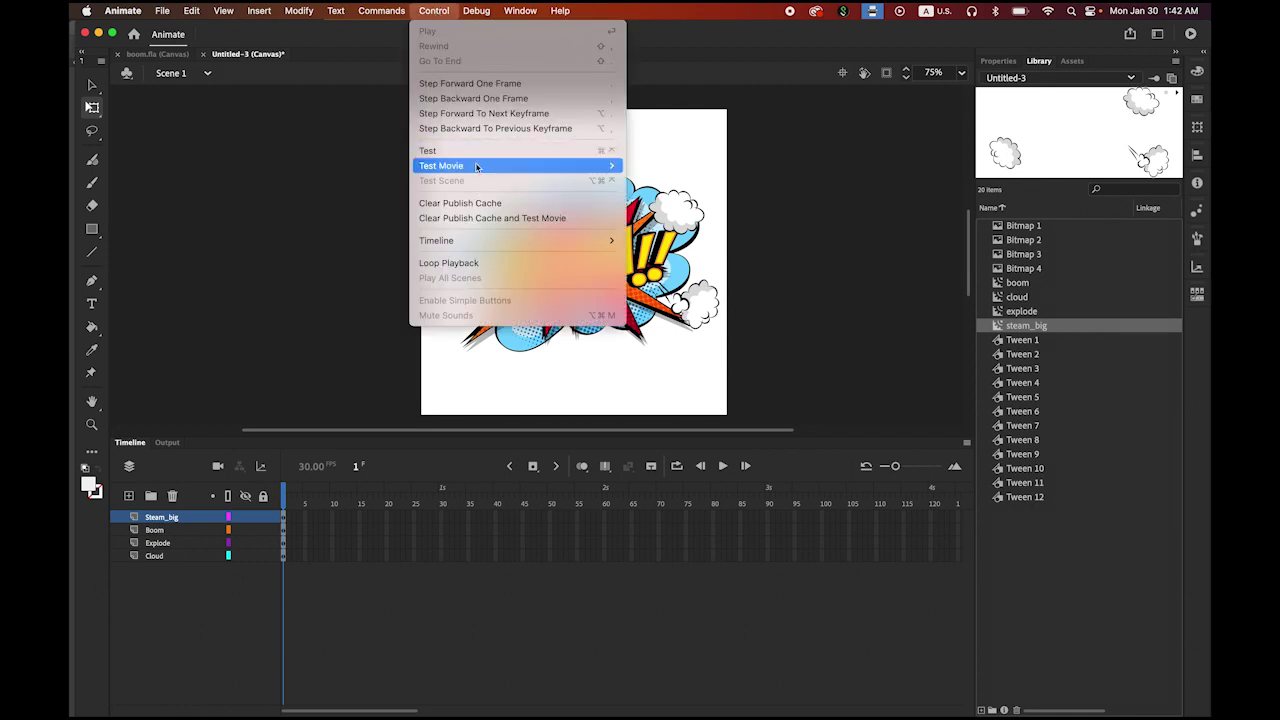
{"action": "left_click", "coordinate": [660, 180]}
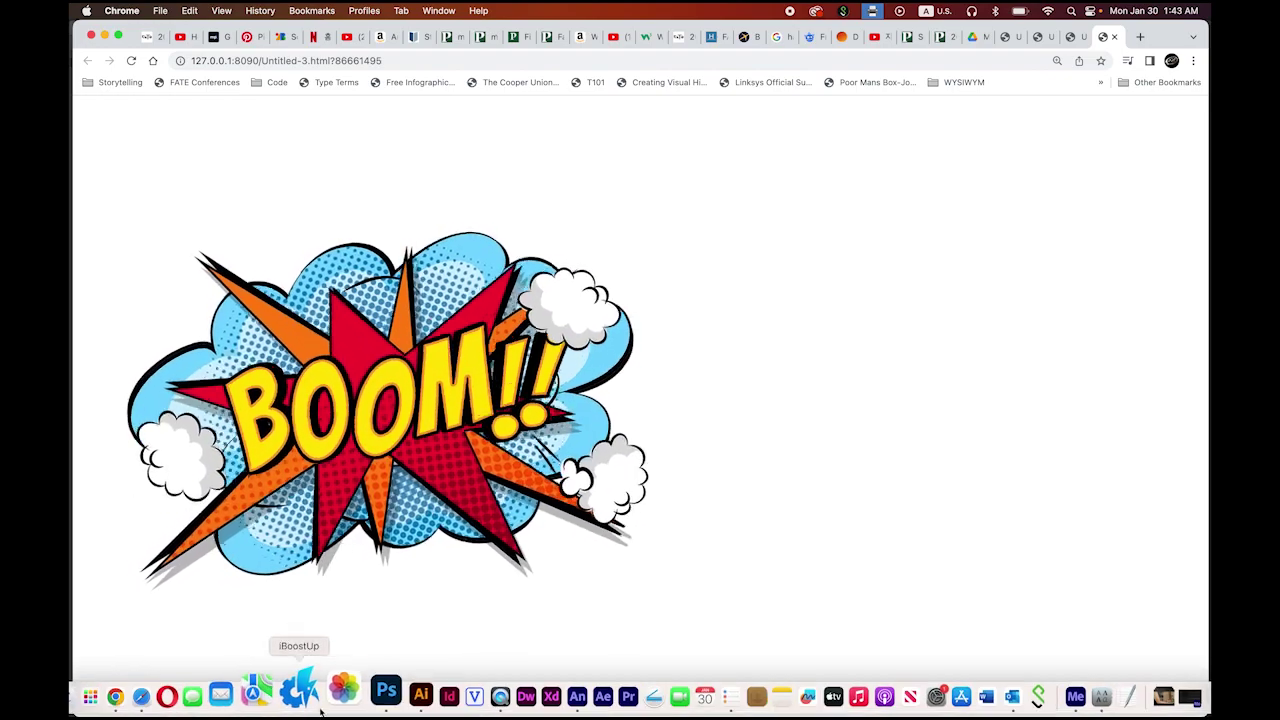
Switch to Photoshop, copy the artwork of the Steam_sm layer in boom.psd, and return to Animate.
{"action": "left_click", "coordinate": [350, 690]}
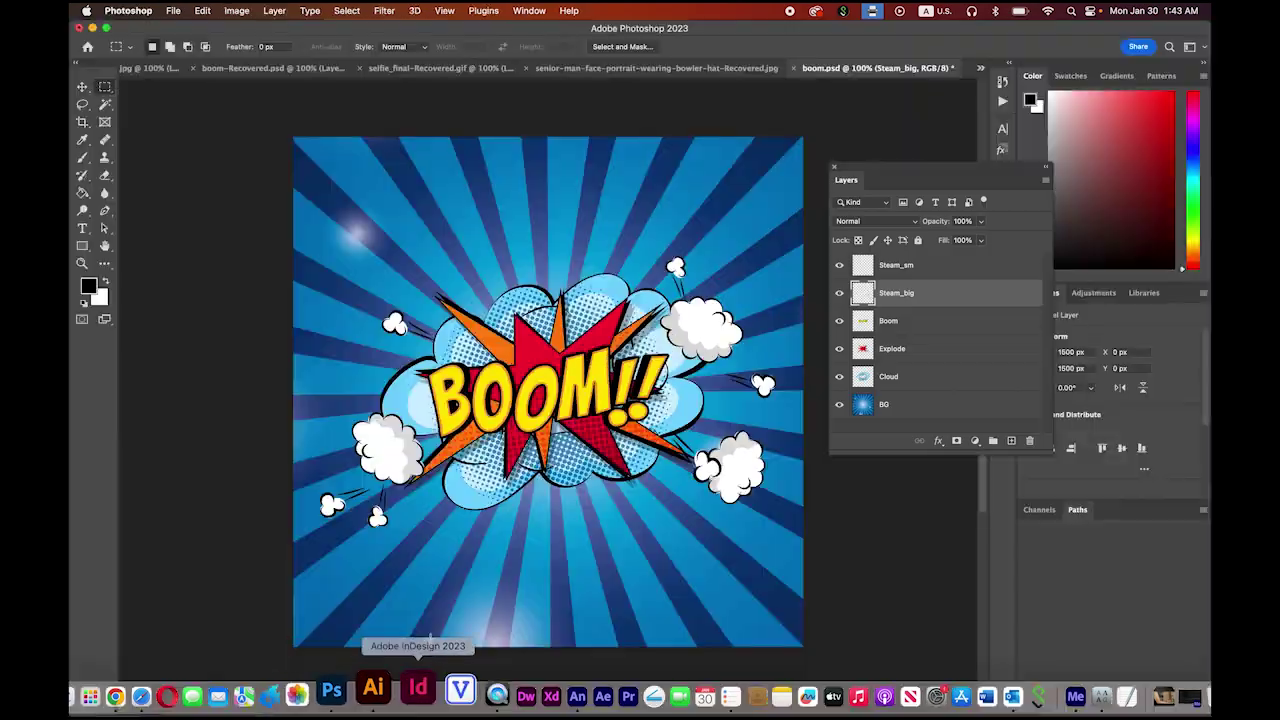
{"action": "left_click", "coordinate": [946, 267]}
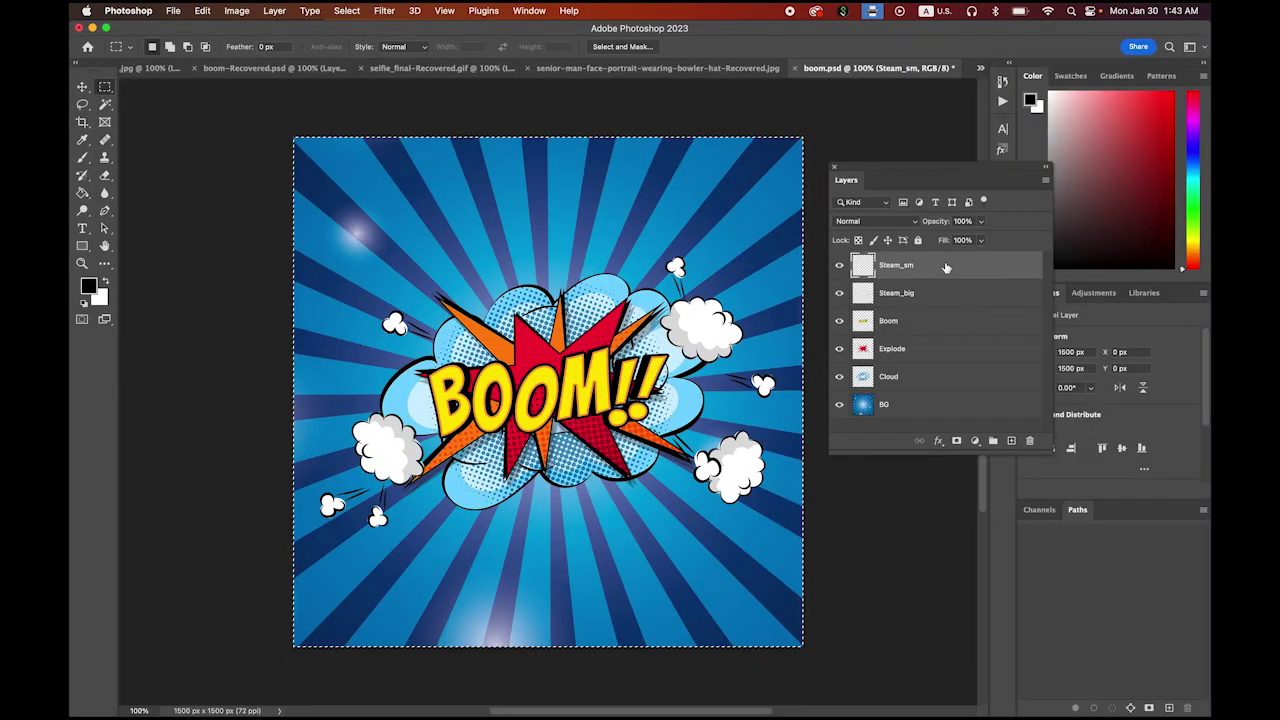
{"action": "left_click", "coordinate": [202, 10]}
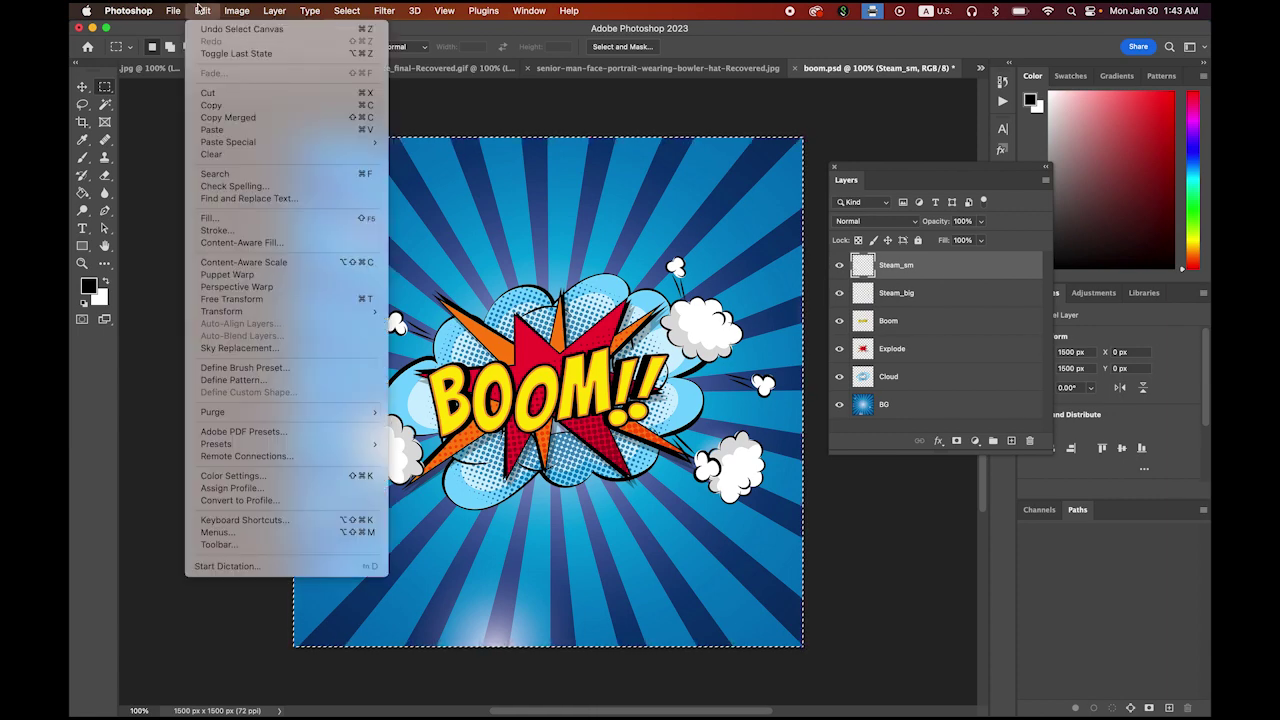
{"action": "left_click", "coordinate": [240, 105]}
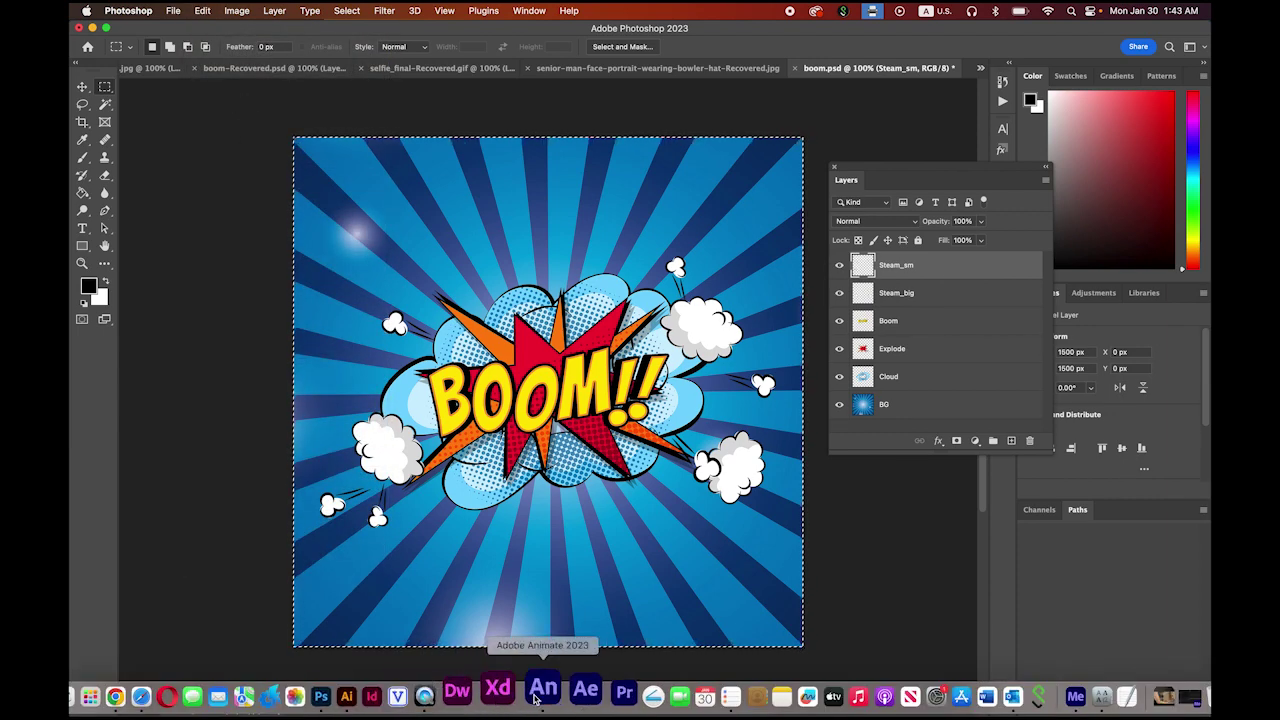
{"action": "left_click", "coordinate": [540, 690]}
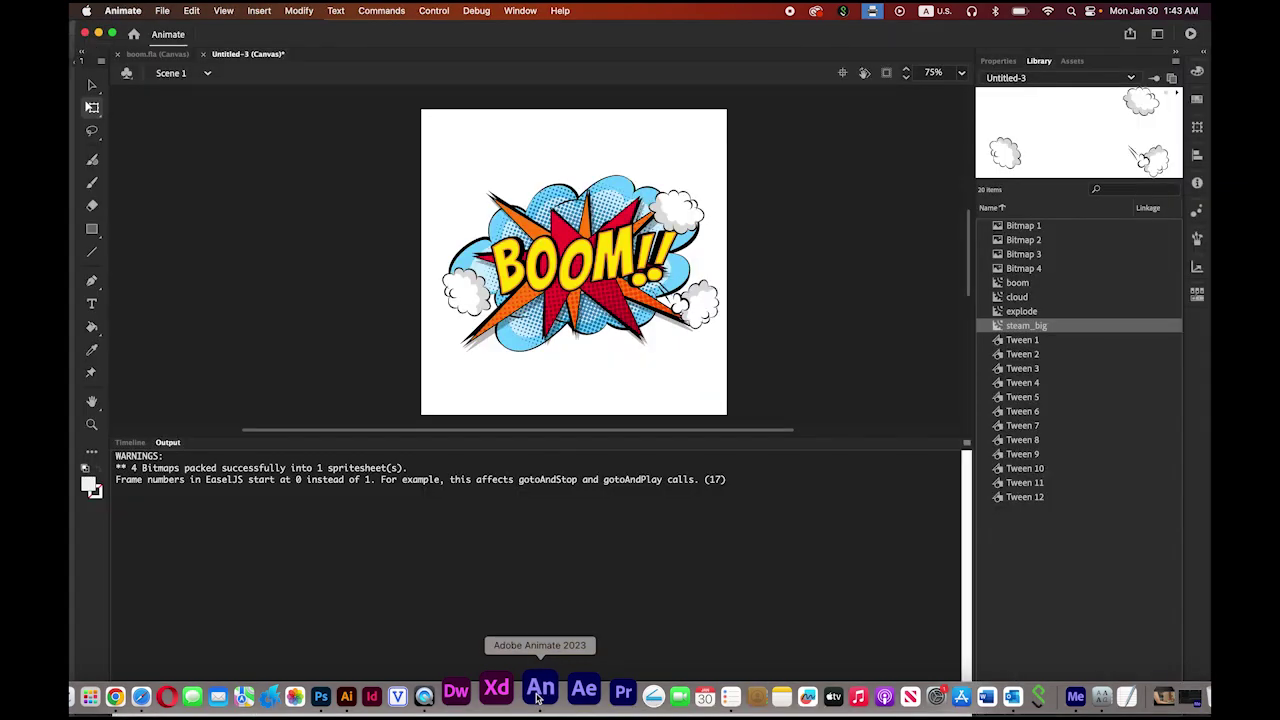
Add a new layer above Steam_big in the main timeline and name it Steam_sm.
{"action": "left_click", "coordinate": [129, 442]}
{"action": "left_click", "coordinate": [128, 497]}
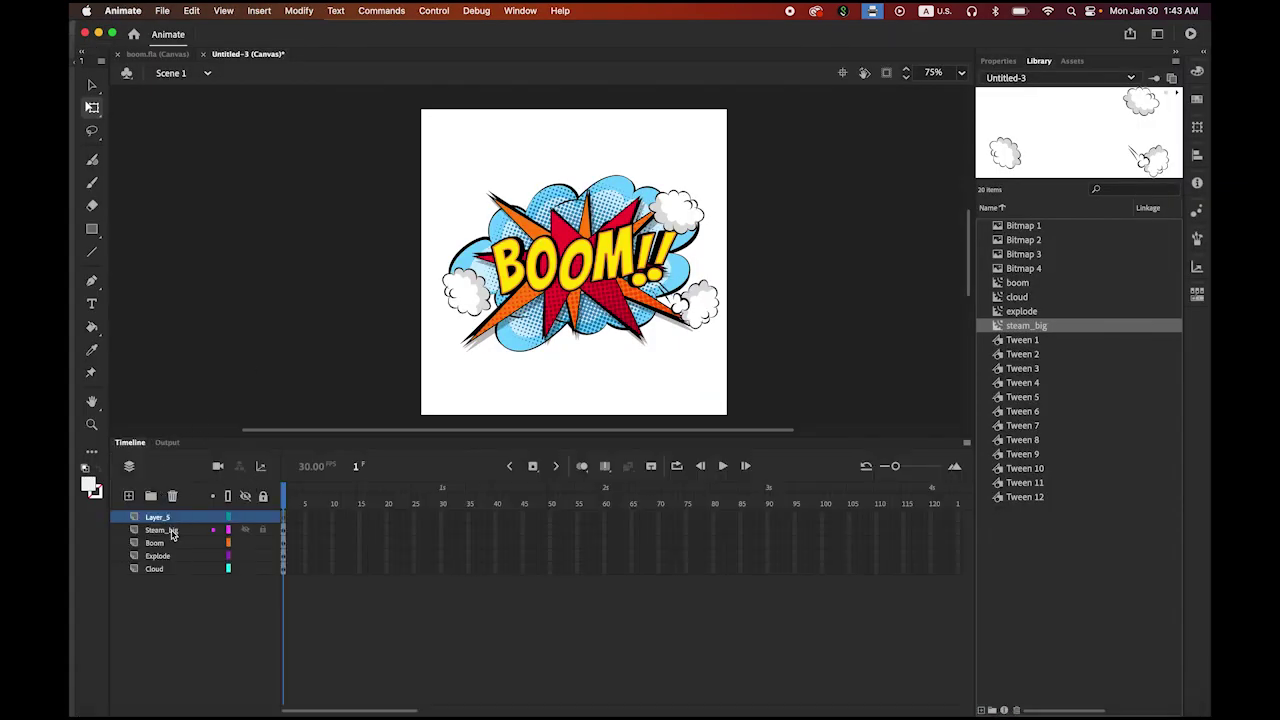
{"action": "double_click", "coordinate": [156, 517]}
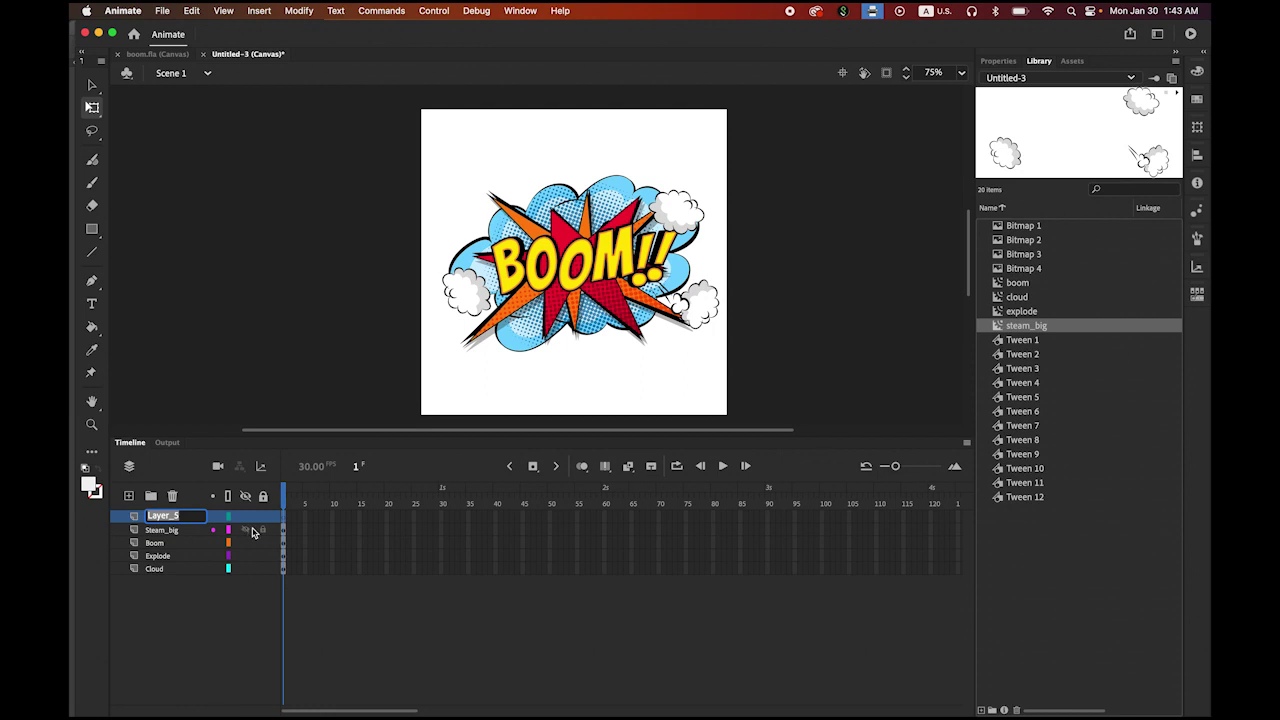
{"action": "type", "text": "Steam_sm"}
{"action": "key", "text": "Return"}
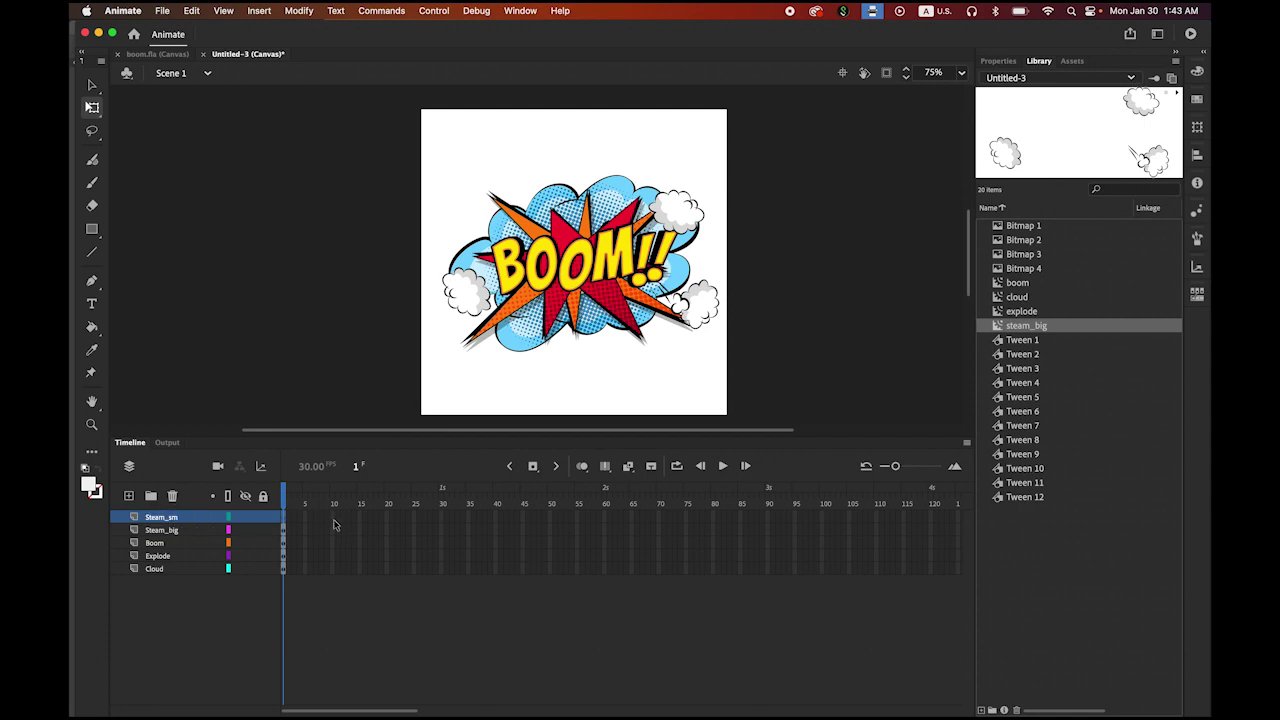
Paste the copied small steam artwork to bring its bitmap into the library, and delete the pasted instance from the stage.
{"action": "left_click", "coordinate": [200, 10]}
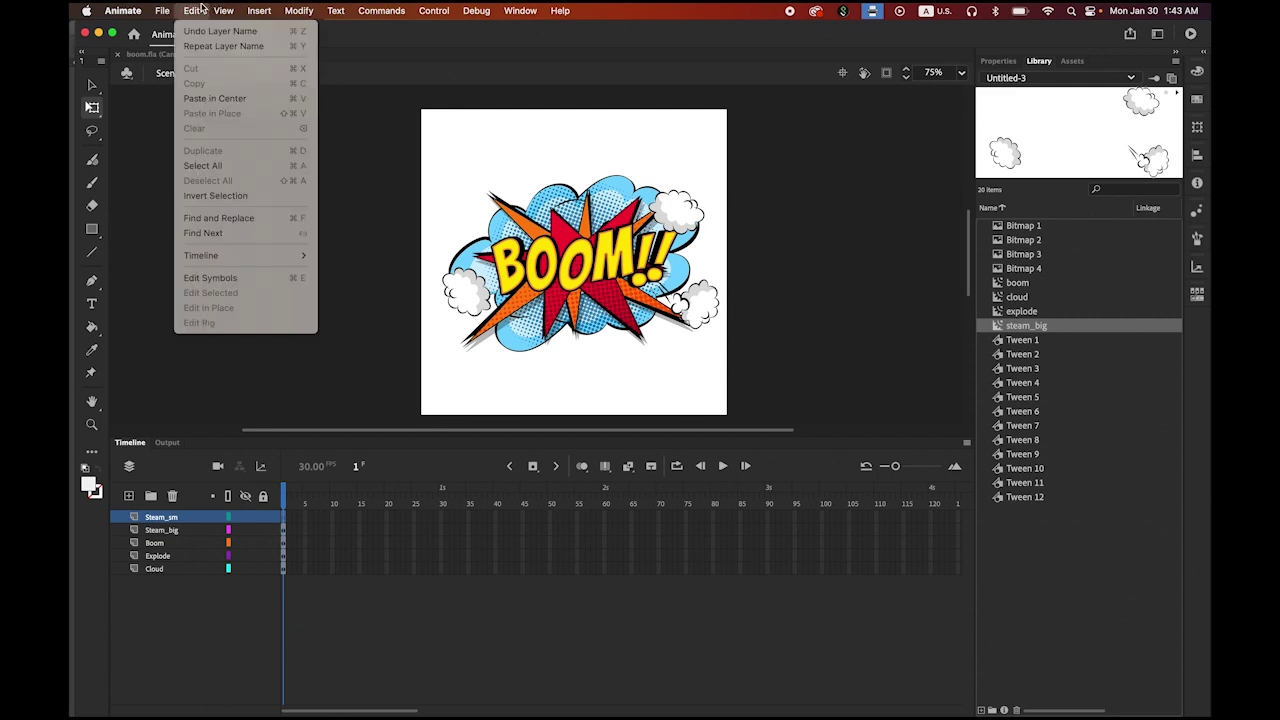
{"action": "left_click", "coordinate": [225, 98]}
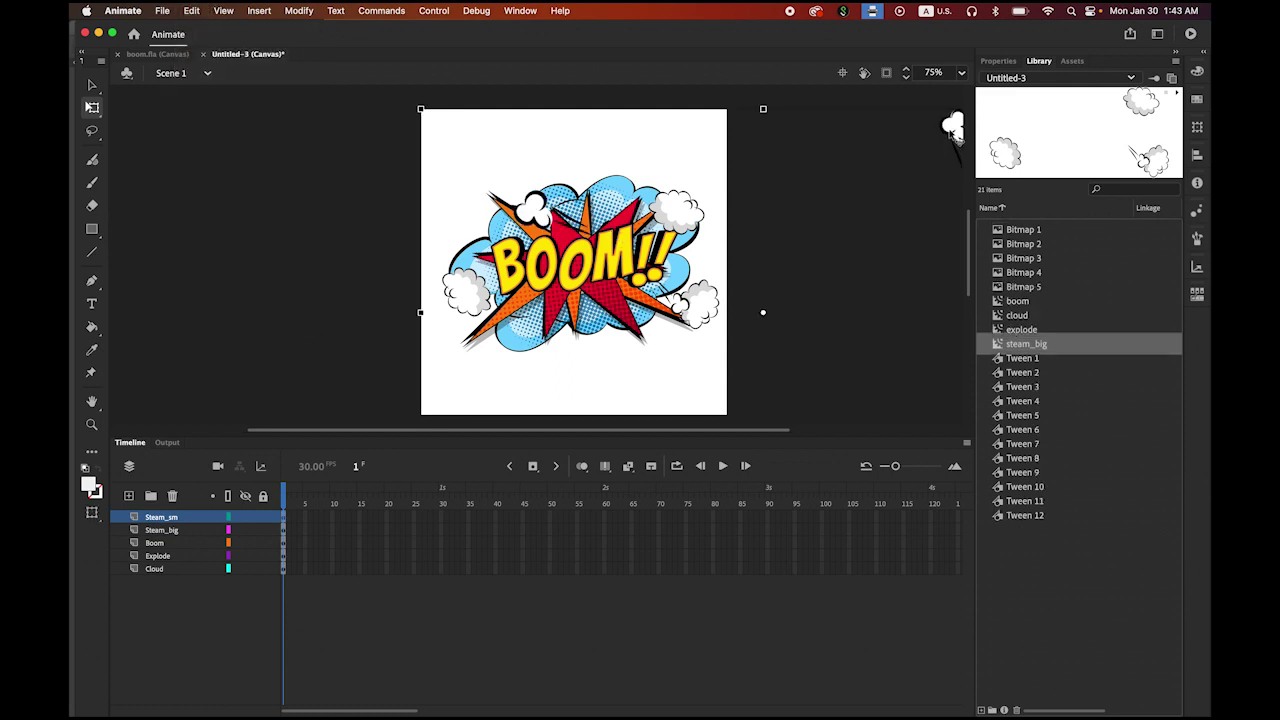
{"action": "key", "text": "Delete"}
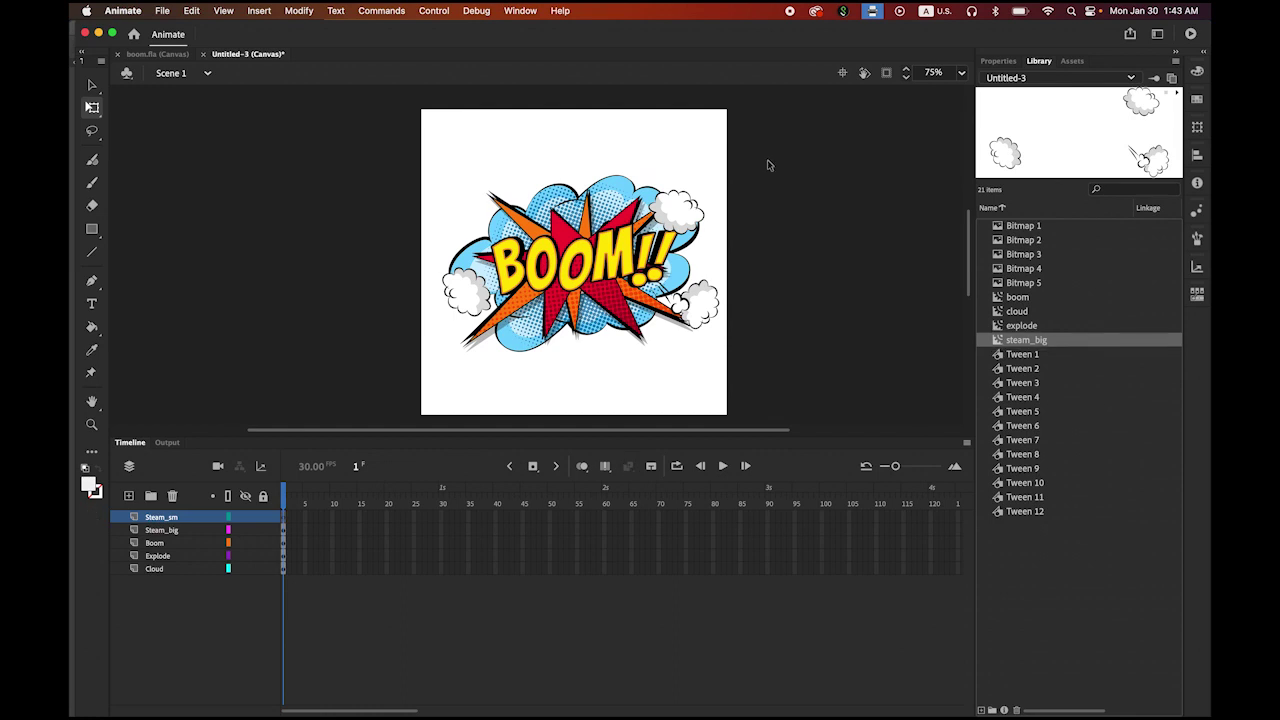
Create a new movie clip symbol named steam_sm.
{"action": "left_click", "coordinate": [982, 710]}
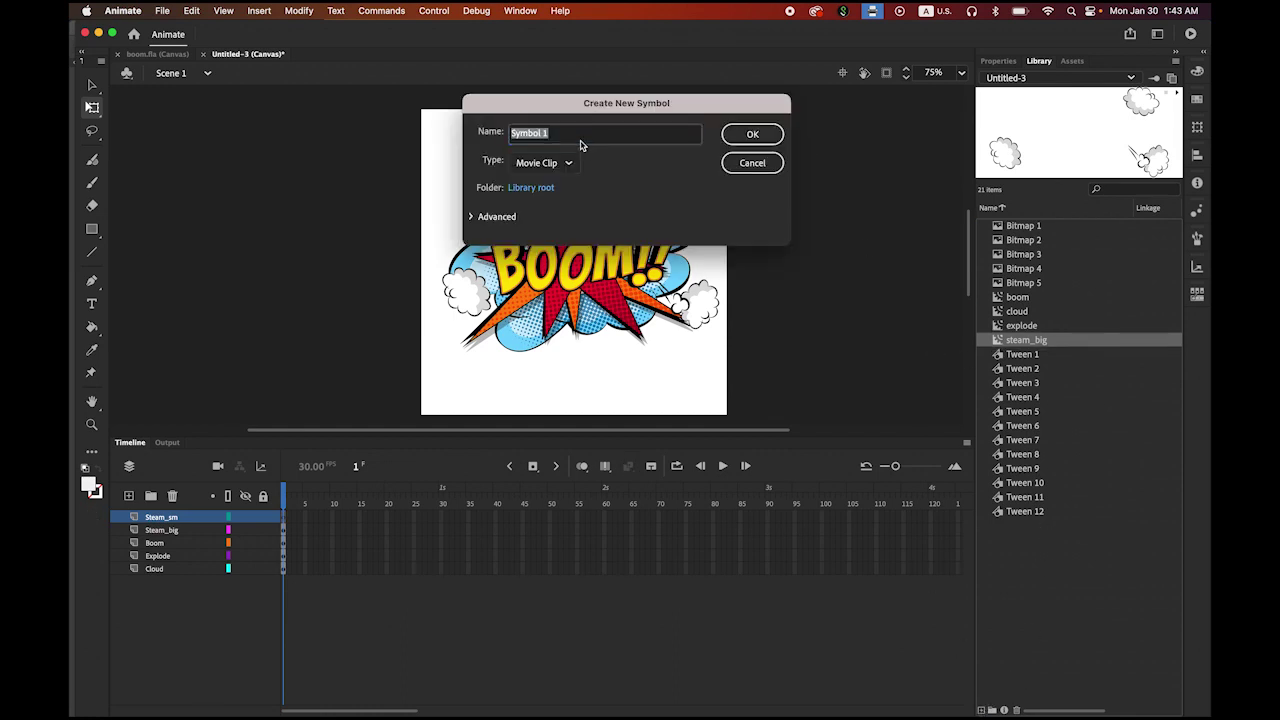
{"action": "type", "text": "steam_sm"}
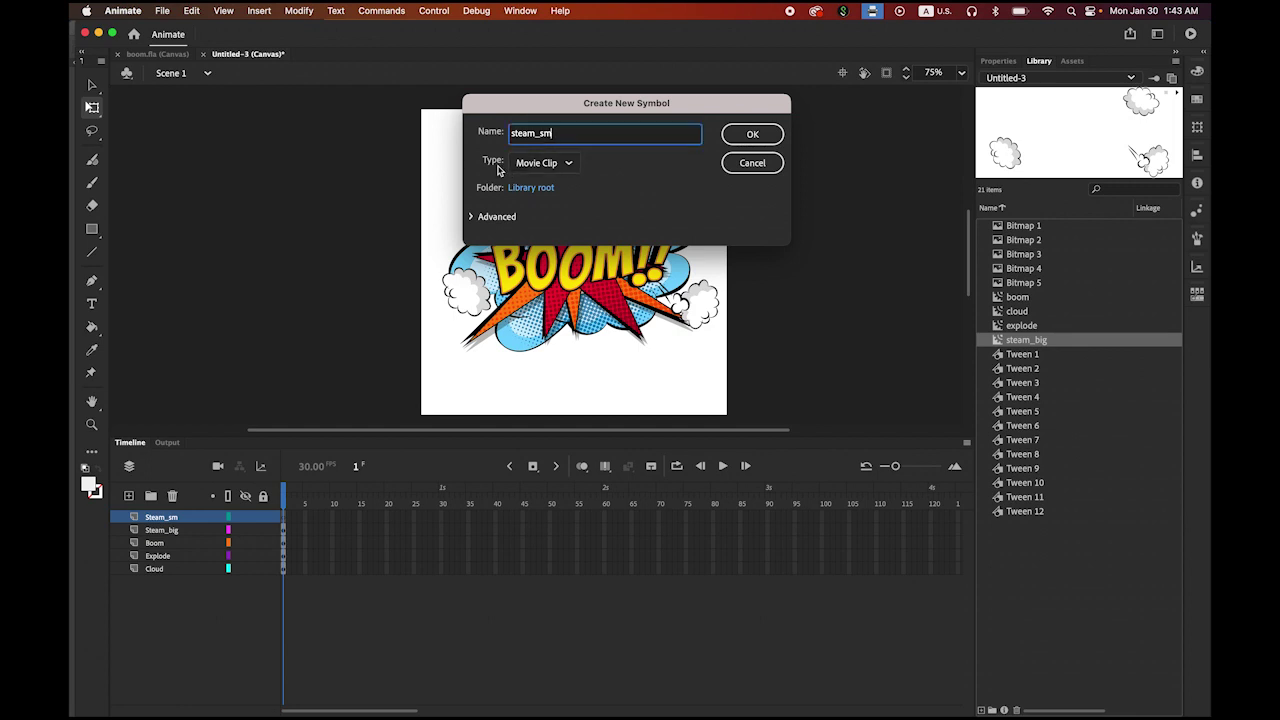
{"action": "left_click", "coordinate": [764, 136]}
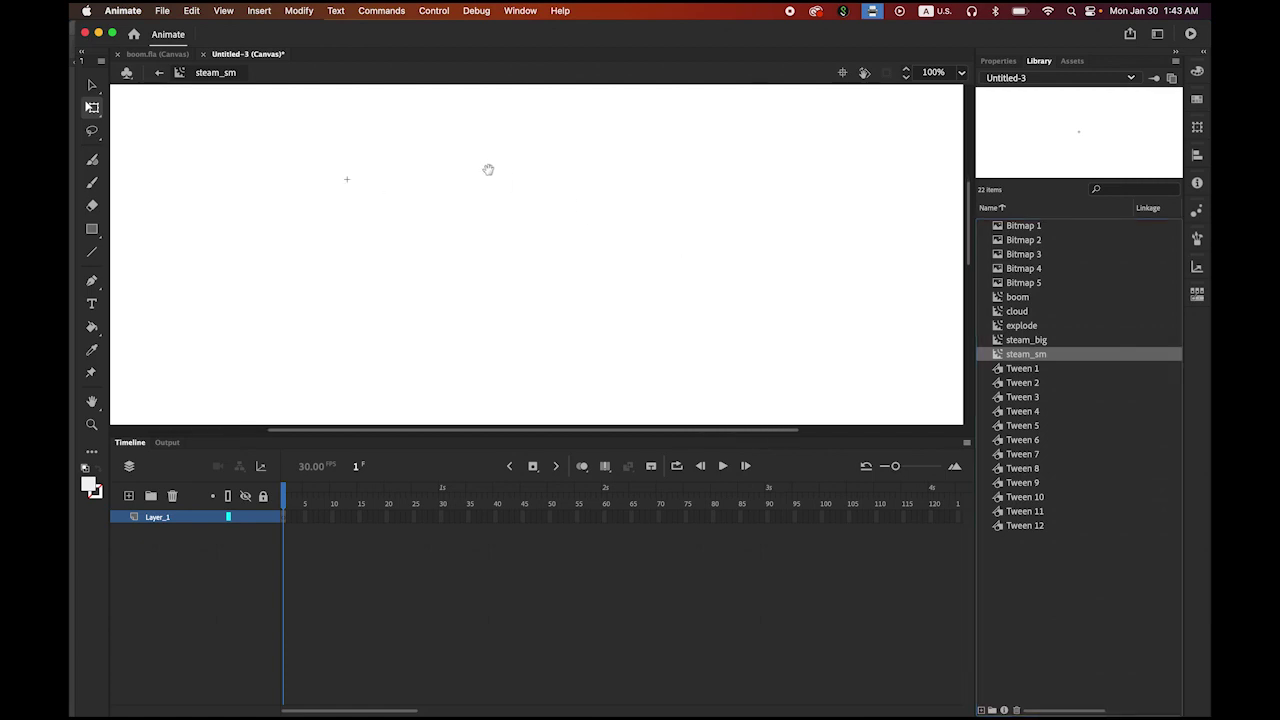
Place Bitmap 5 inside the steam_sm clip with its upper-left corner on the registration point.
{"action": "left_click", "coordinate": [1024, 283]}
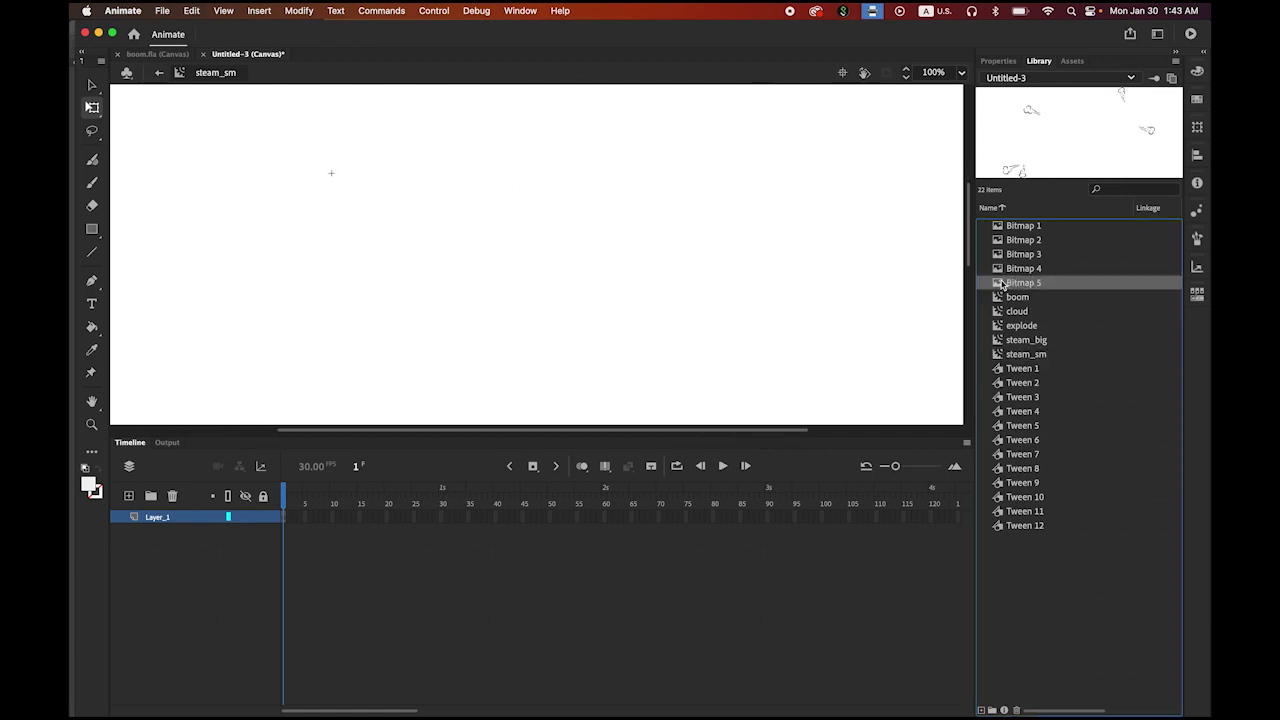
{"action": "left_click_drag", "start_coordinate": [1002, 285], "coordinate": [677, 289]}
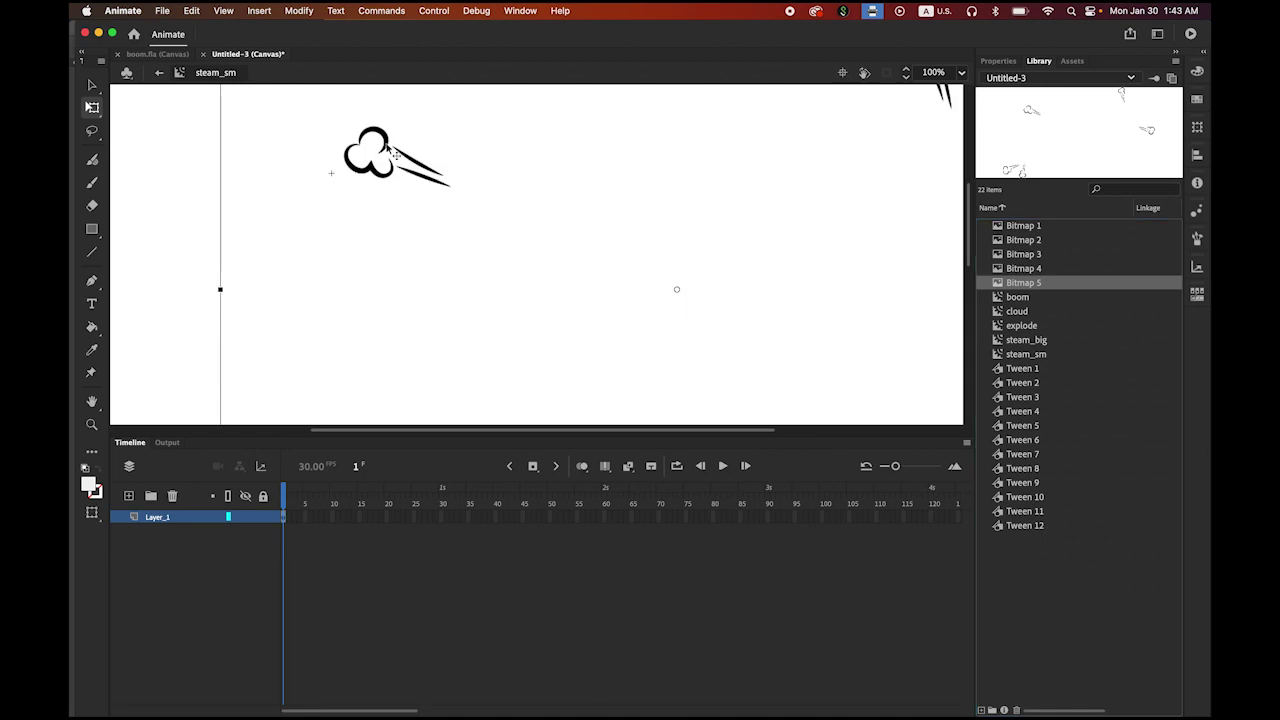
{"action": "left_click_drag", "start_coordinate": [395, 150], "coordinate": [503, 305]}
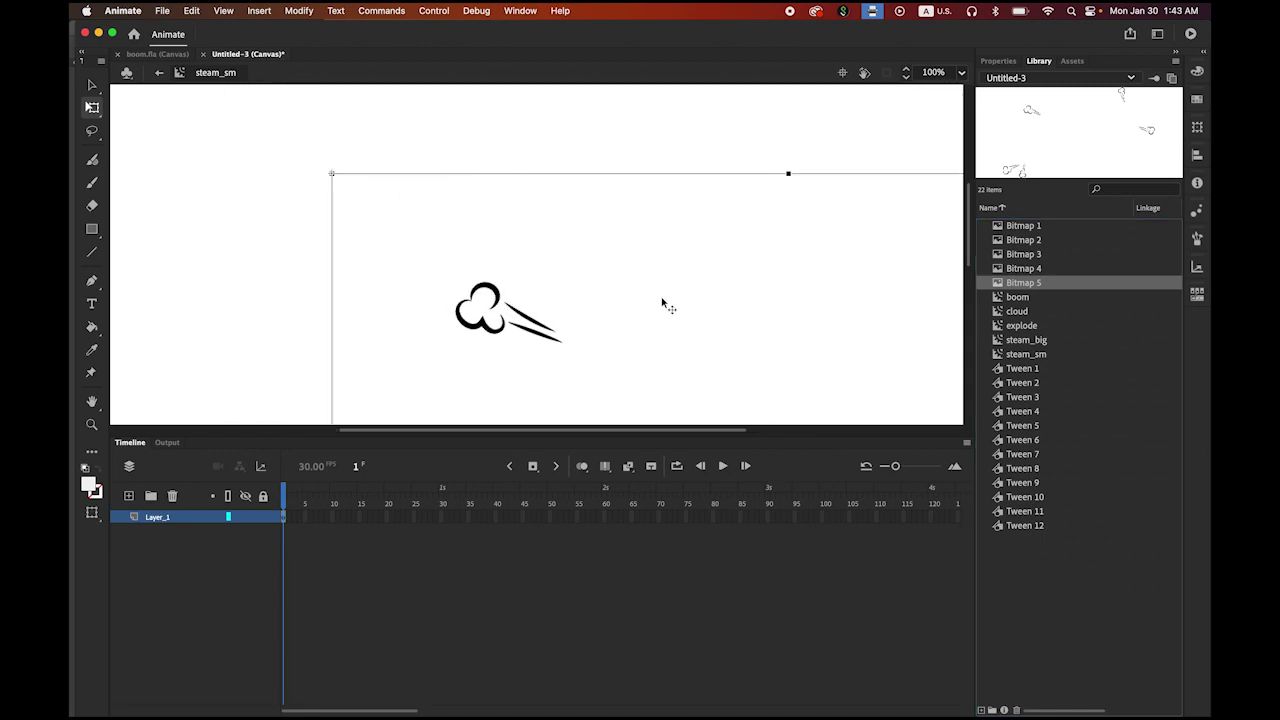
{"action": "left_click", "coordinate": [963, 77]}
{"action": "left_click", "coordinate": [986, 176]}
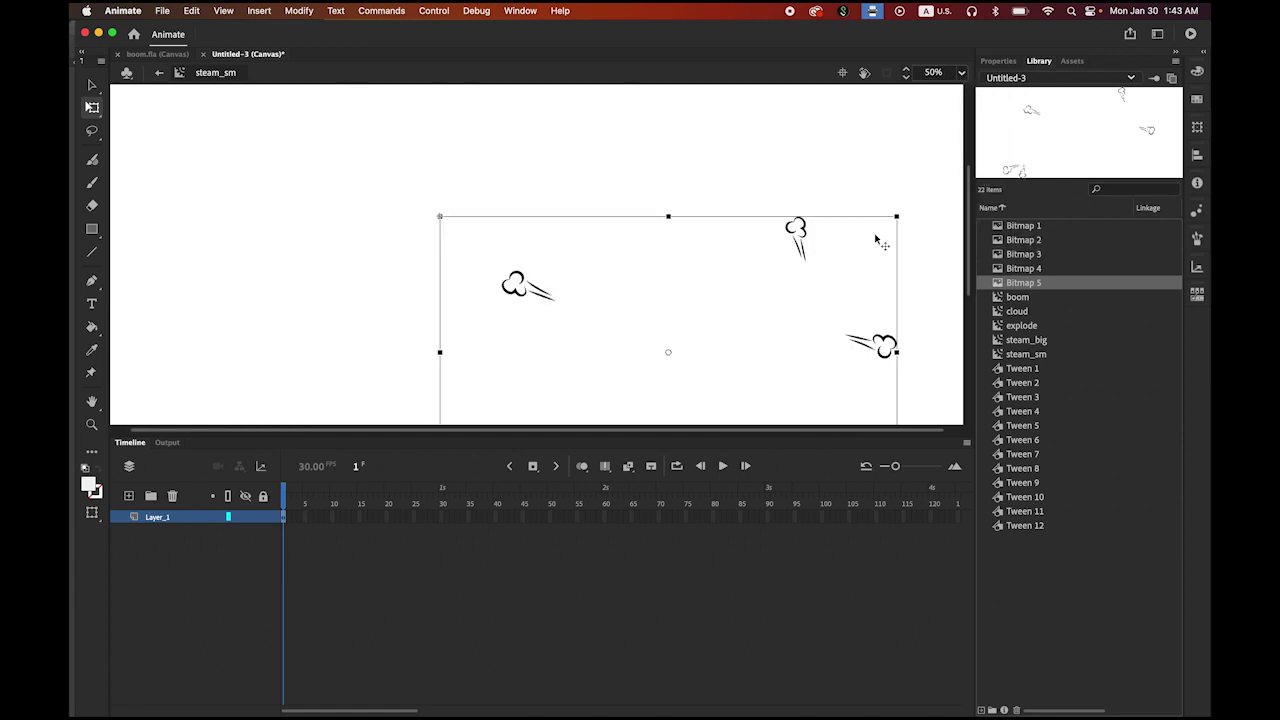
{"action": "scroll", "coordinate": [740, 220], "scroll_direction": "down", "scroll_amount": 3}
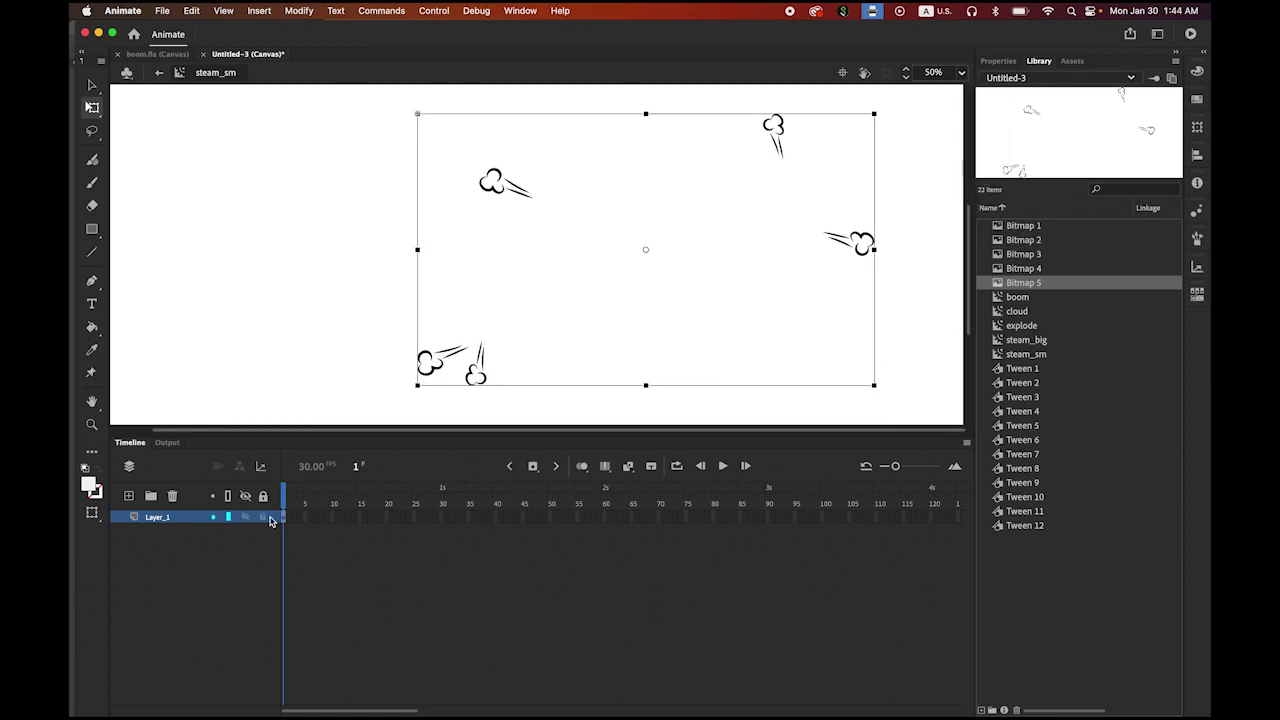
Insert keyframes at frames 5 and 10 on Layer_1 of the steam_sm clip.
{"action": "left_click", "coordinate": [306, 519]}
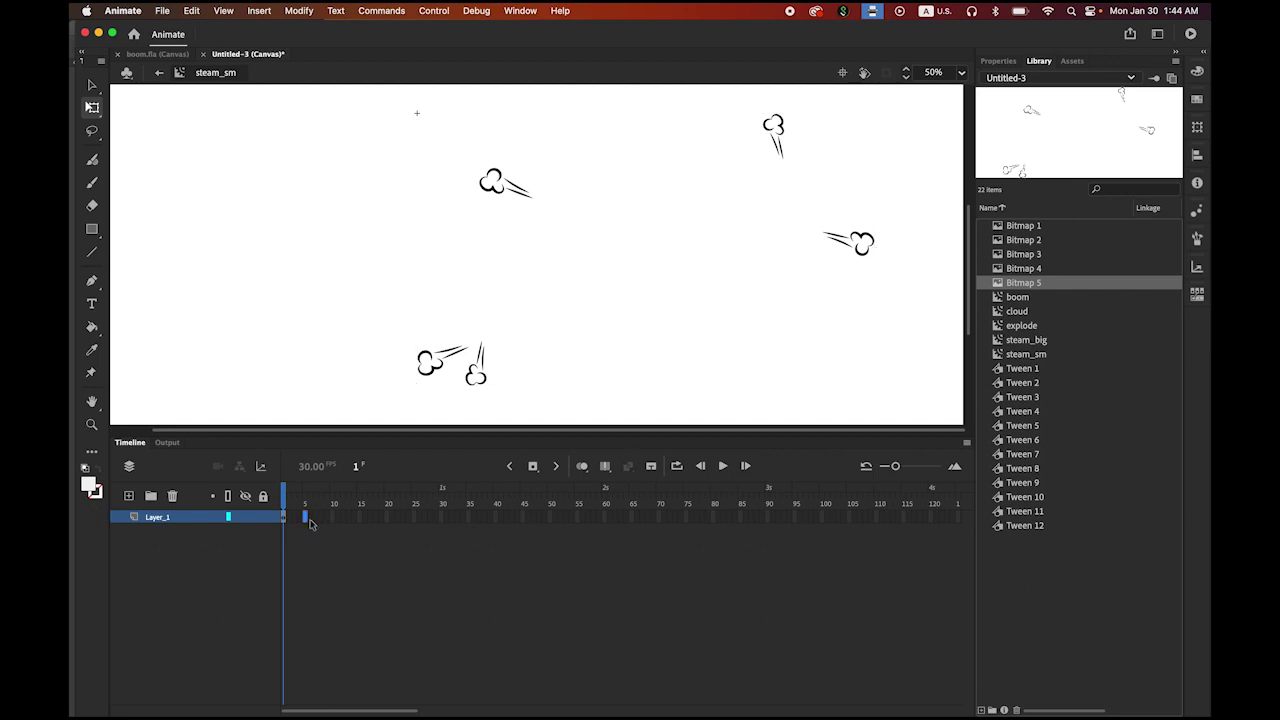
{"action": "left_click", "coordinate": [532, 467]}
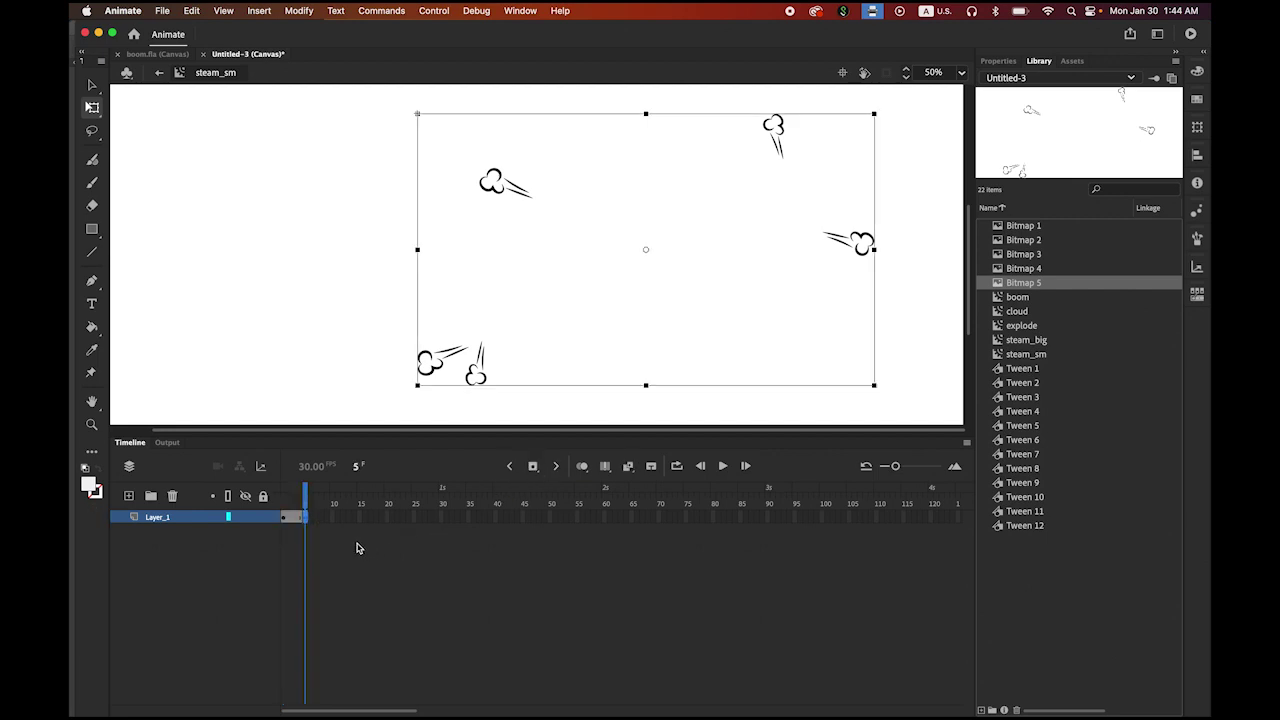
{"action": "left_click", "coordinate": [332, 517]}
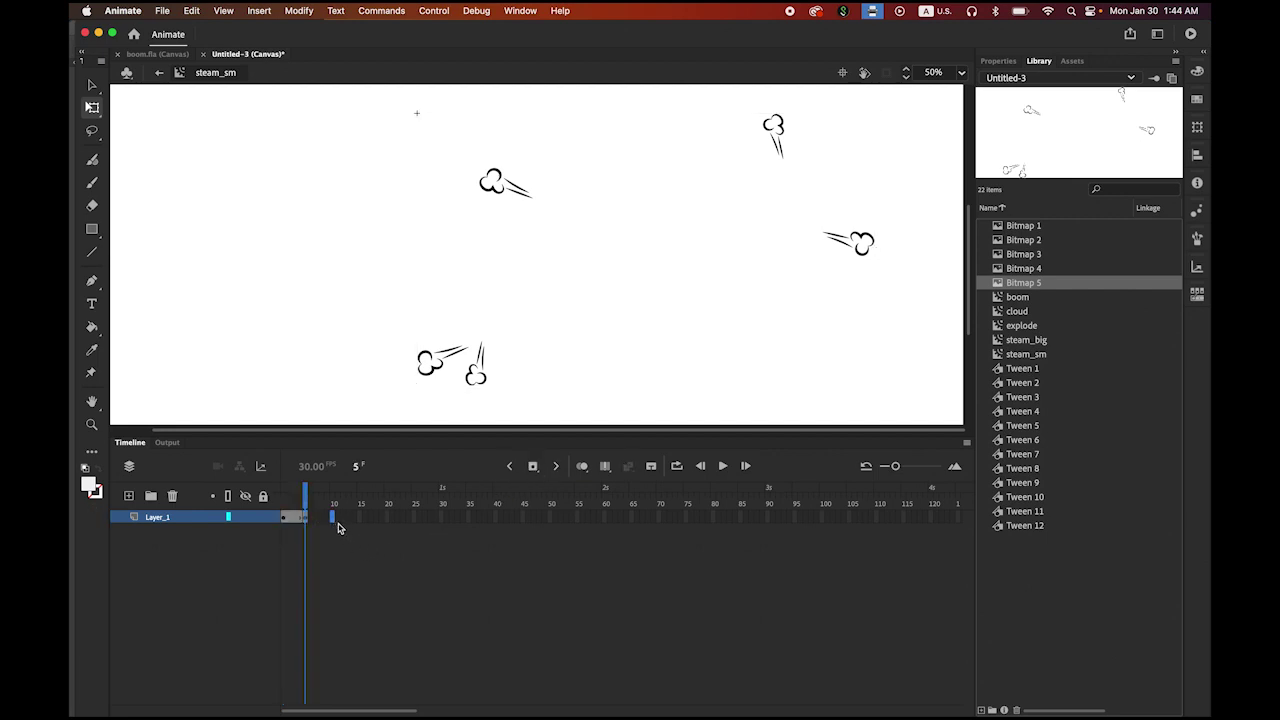
{"action": "left_click", "coordinate": [532, 466]}
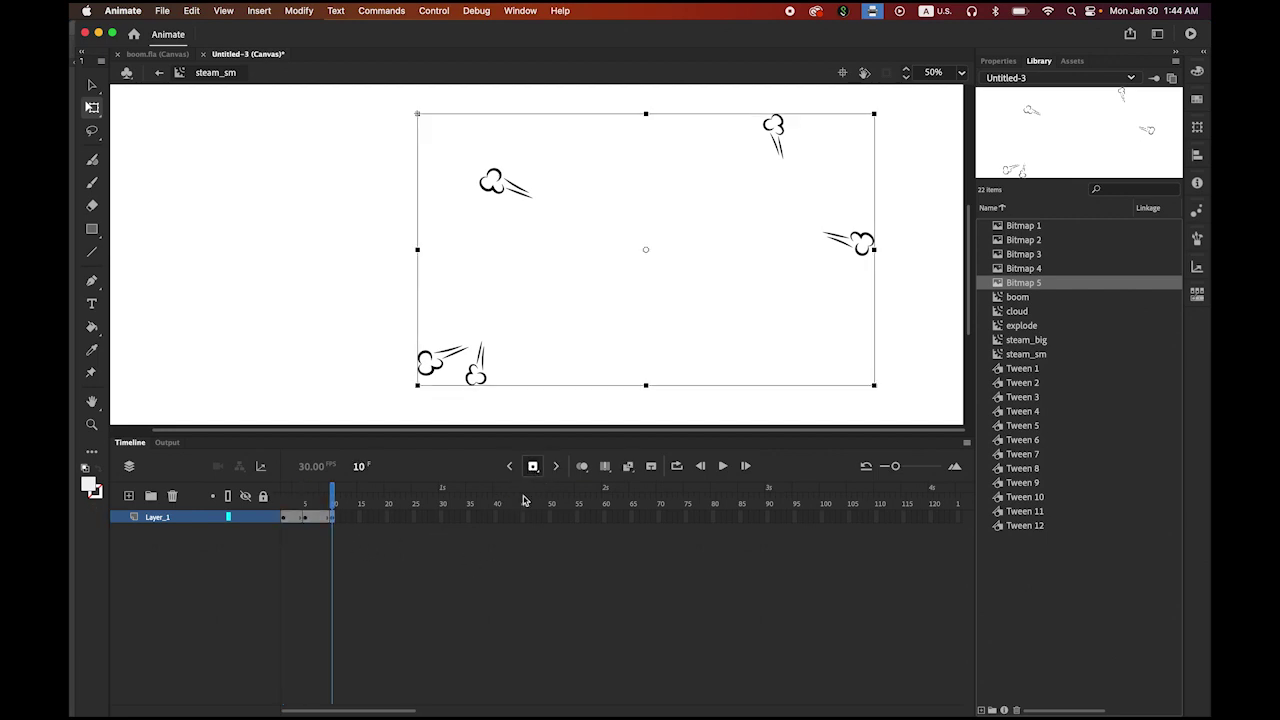
Create classic tweens between frames 1 and 5 and between frames 5 and 10 of the steam_sm clip.
{"action": "left_click", "coordinate": [294, 518]}
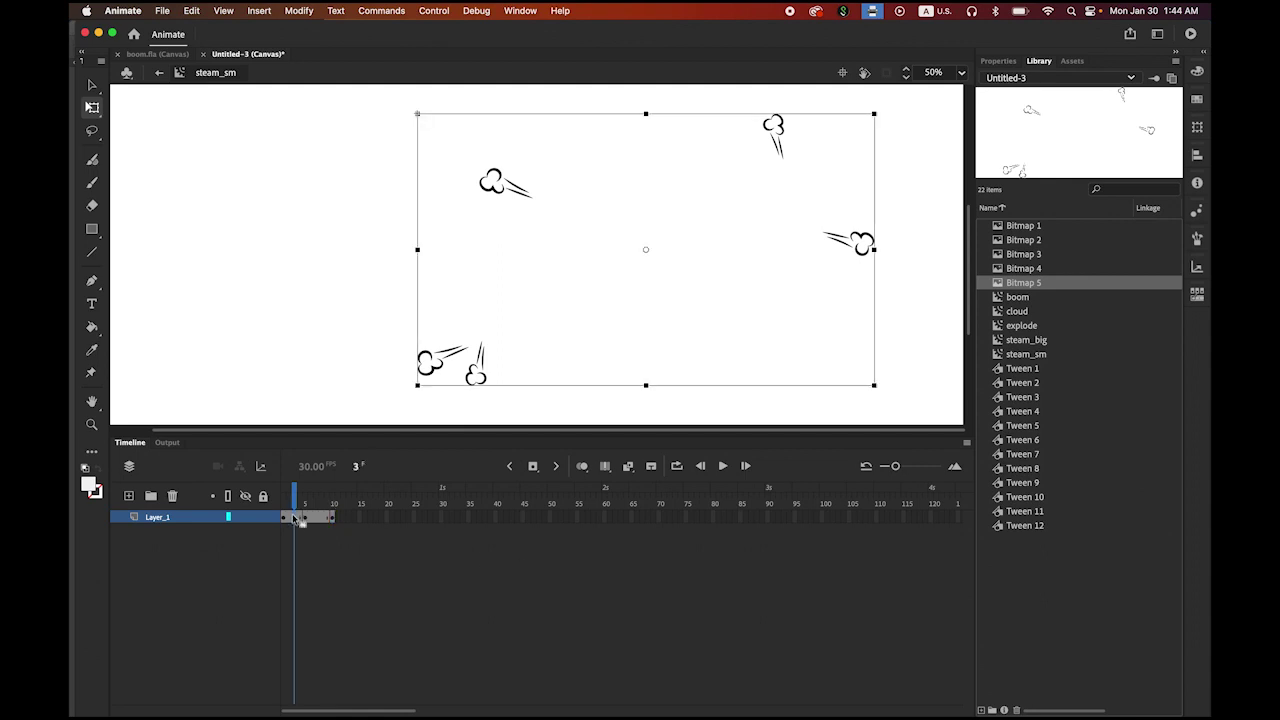
{"action": "right_click", "coordinate": [296, 518]}
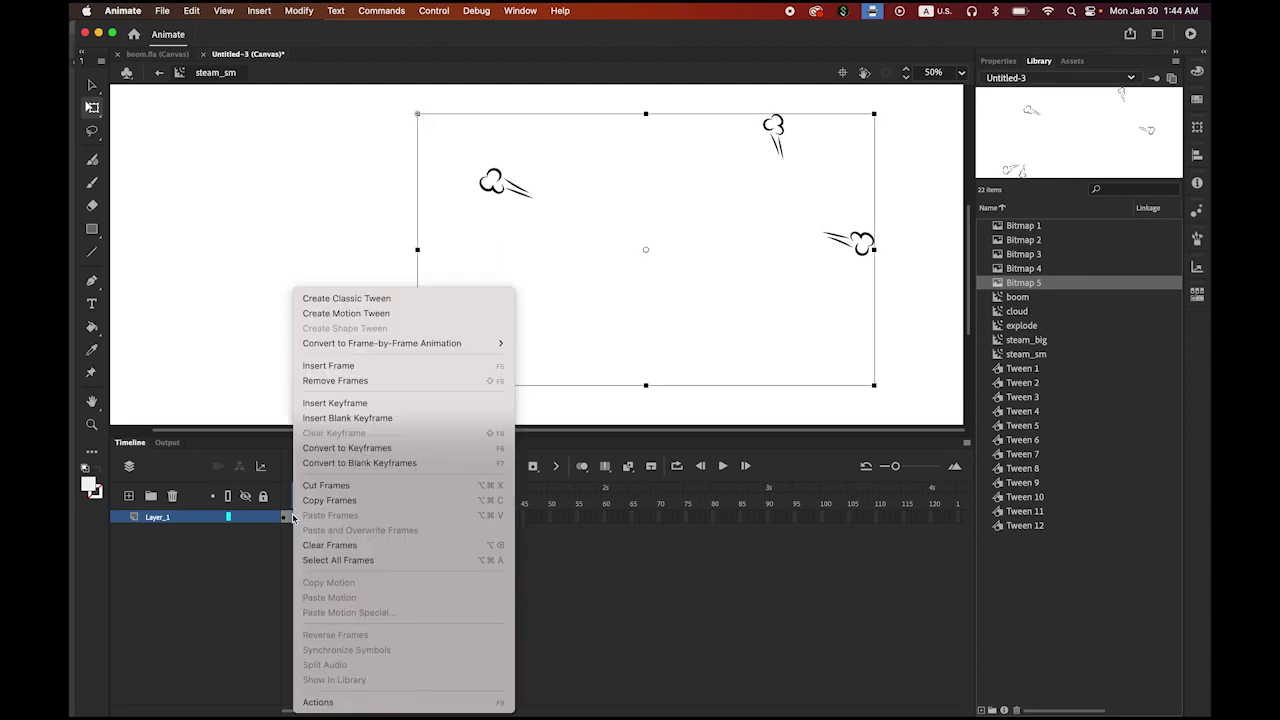
{"action": "left_click", "coordinate": [380, 296]}
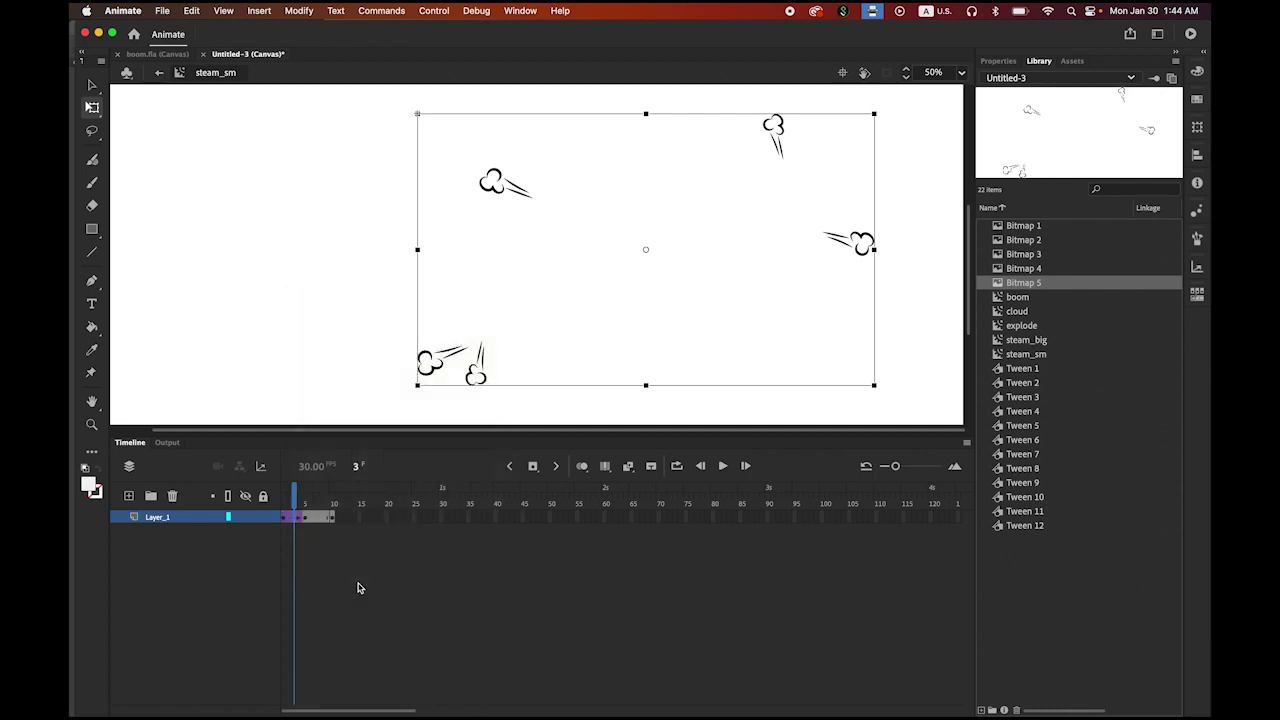
{"action": "left_click", "coordinate": [319, 518]}
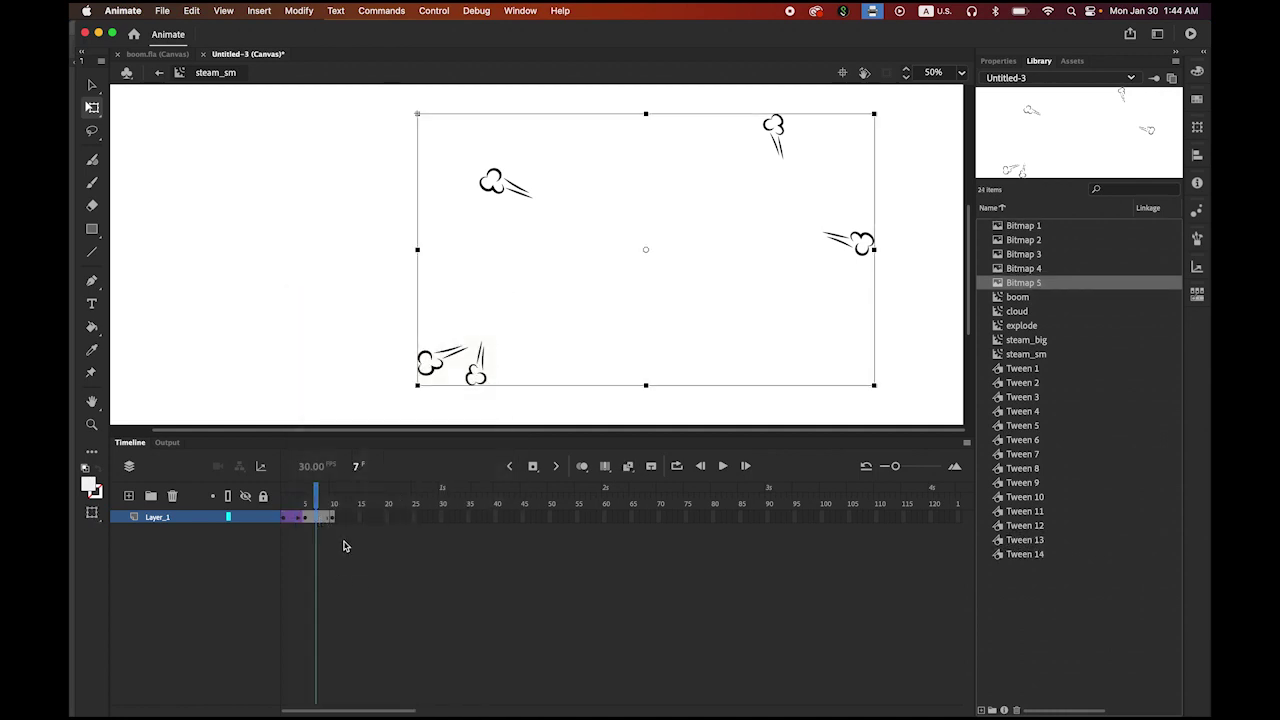
{"action": "right_click", "coordinate": [316, 521]}
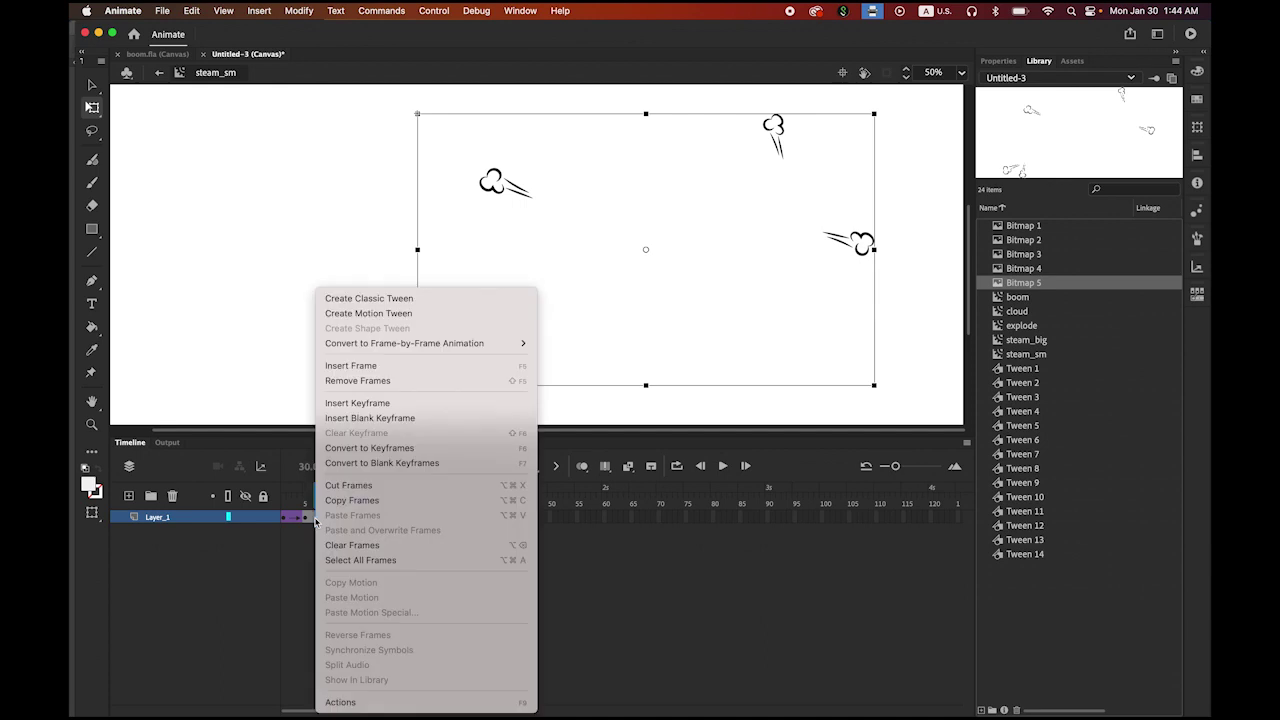
{"action": "left_click", "coordinate": [423, 294]}
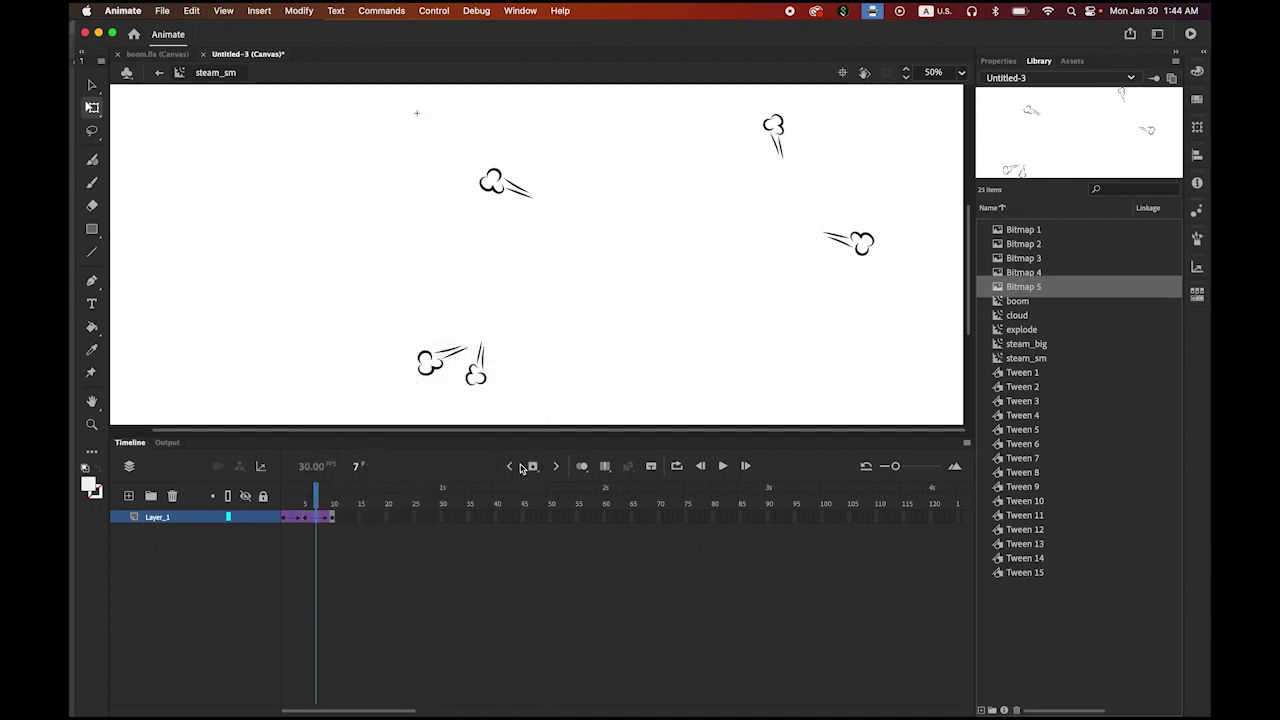
Enlarge the small steam artwork slightly from its center at frame 5 and play back the animation.
{"action": "left_click", "coordinate": [305, 518]}
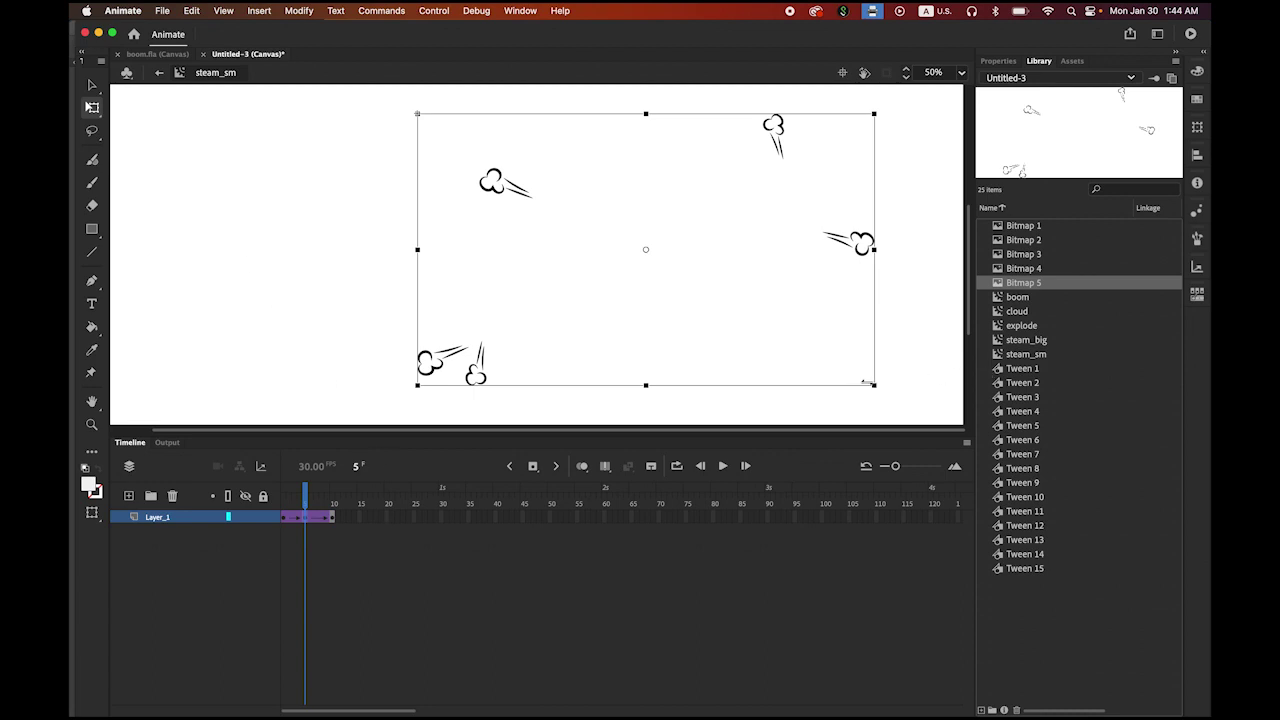
{"action": "left_click_drag", "start_coordinate": [878, 390], "coordinate": [898, 406]}
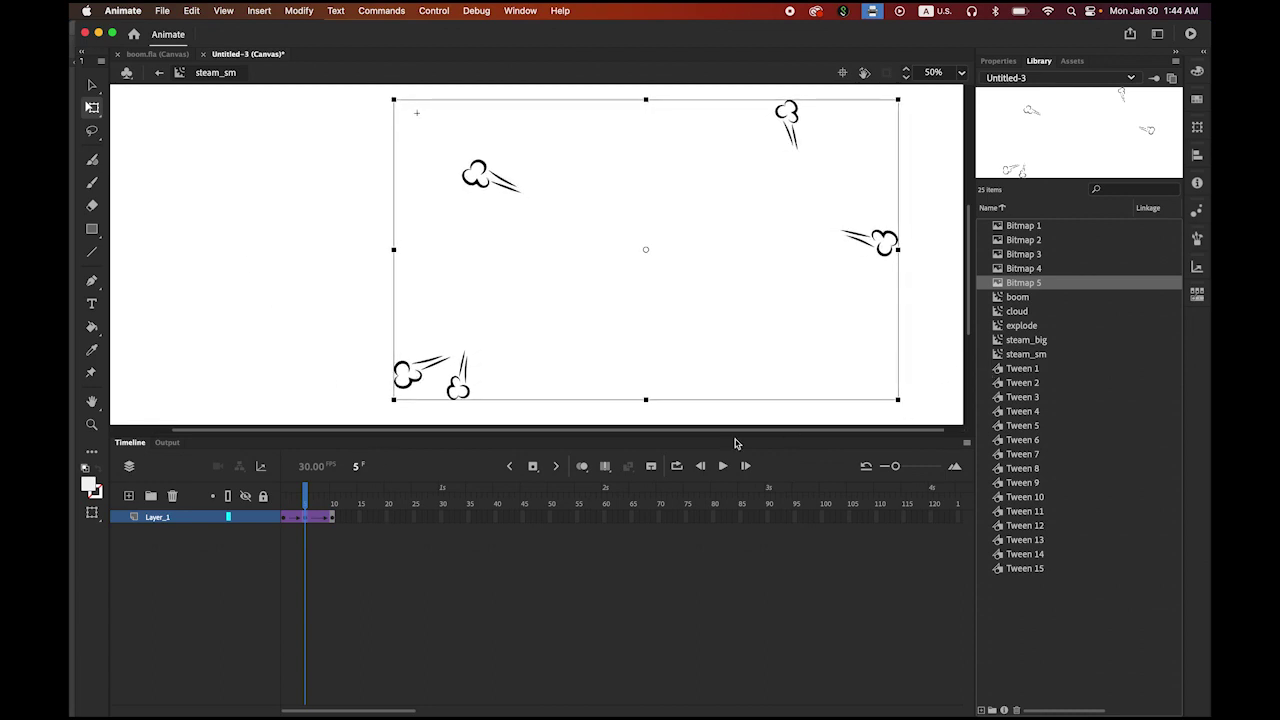
{"action": "left_click", "coordinate": [722, 465]}
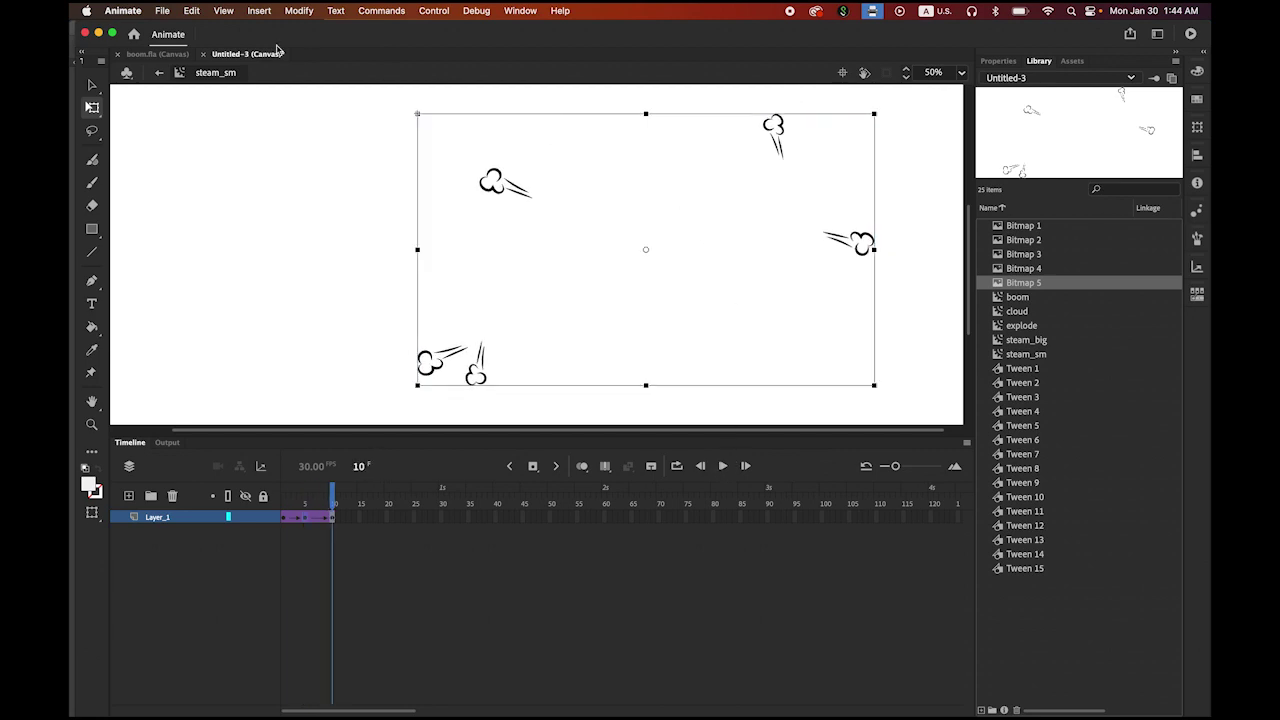
Return to Scene 1 and place the steam_sm movie clip over the explosion on the Steam_sm layer.
{"action": "left_click", "coordinate": [160, 76]}
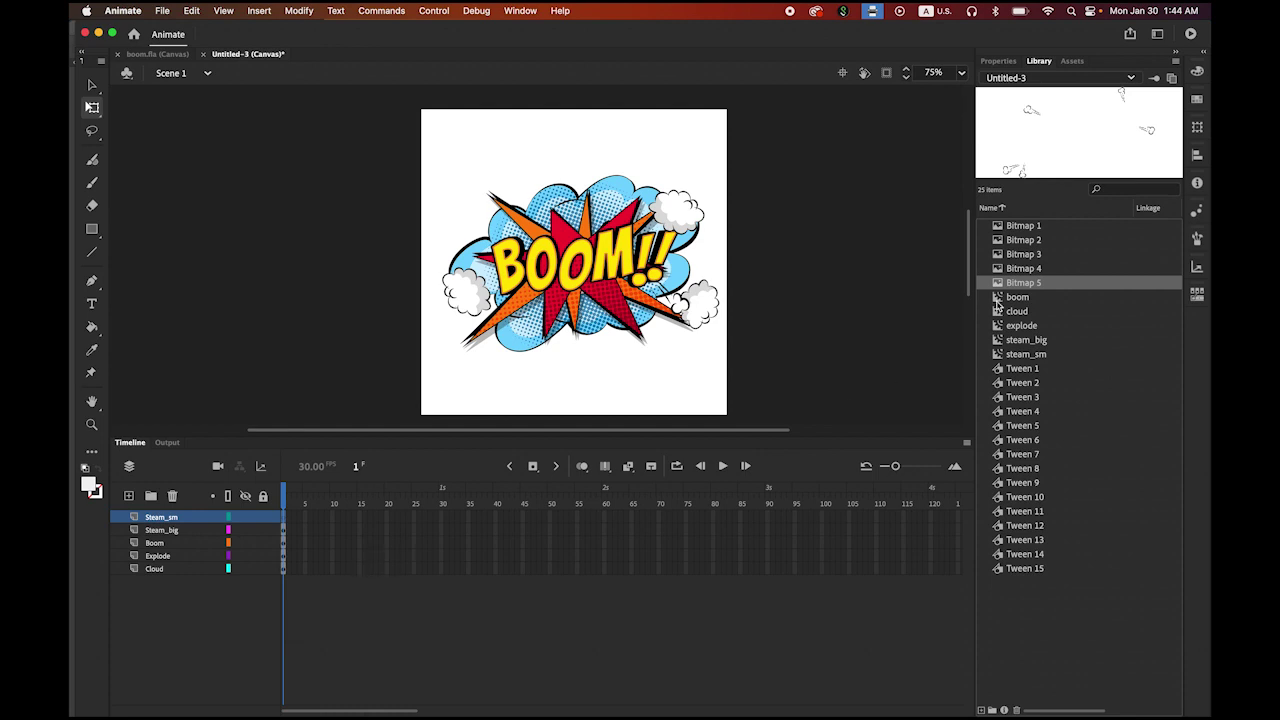
{"action": "left_click", "coordinate": [997, 358]}
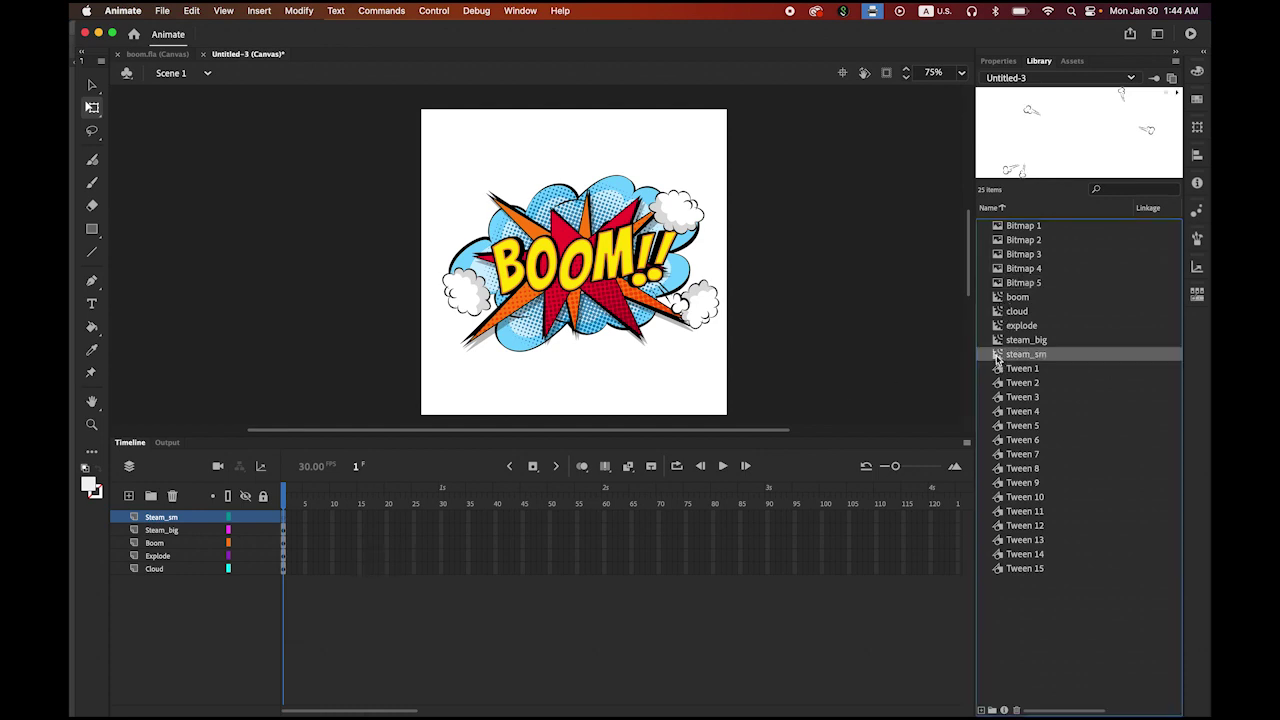
{"action": "left_click_drag", "start_coordinate": [997, 358], "coordinate": [580, 272]}
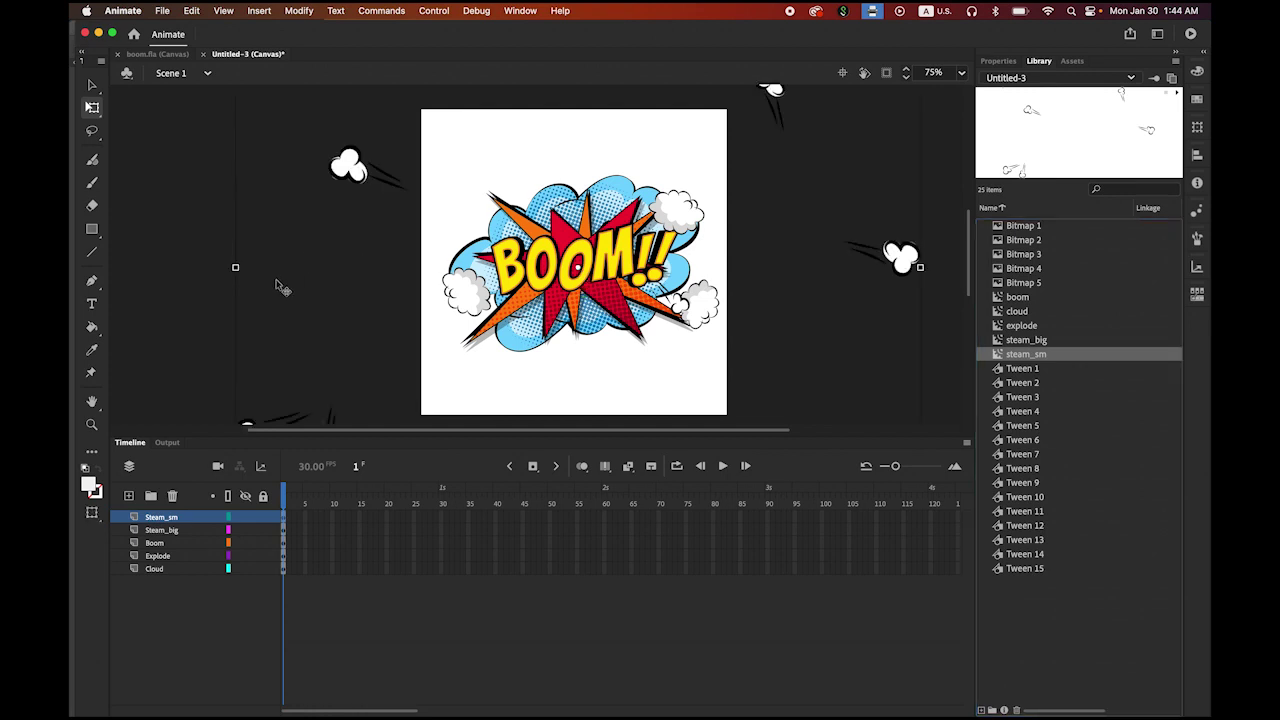
Scale down the steam_sm clip proportionally and position it so its small puffs sit around the edges of the explosion.
{"action": "scroll", "coordinate": [657, 289], "scroll_direction": "up", "scroll_amount": 3}
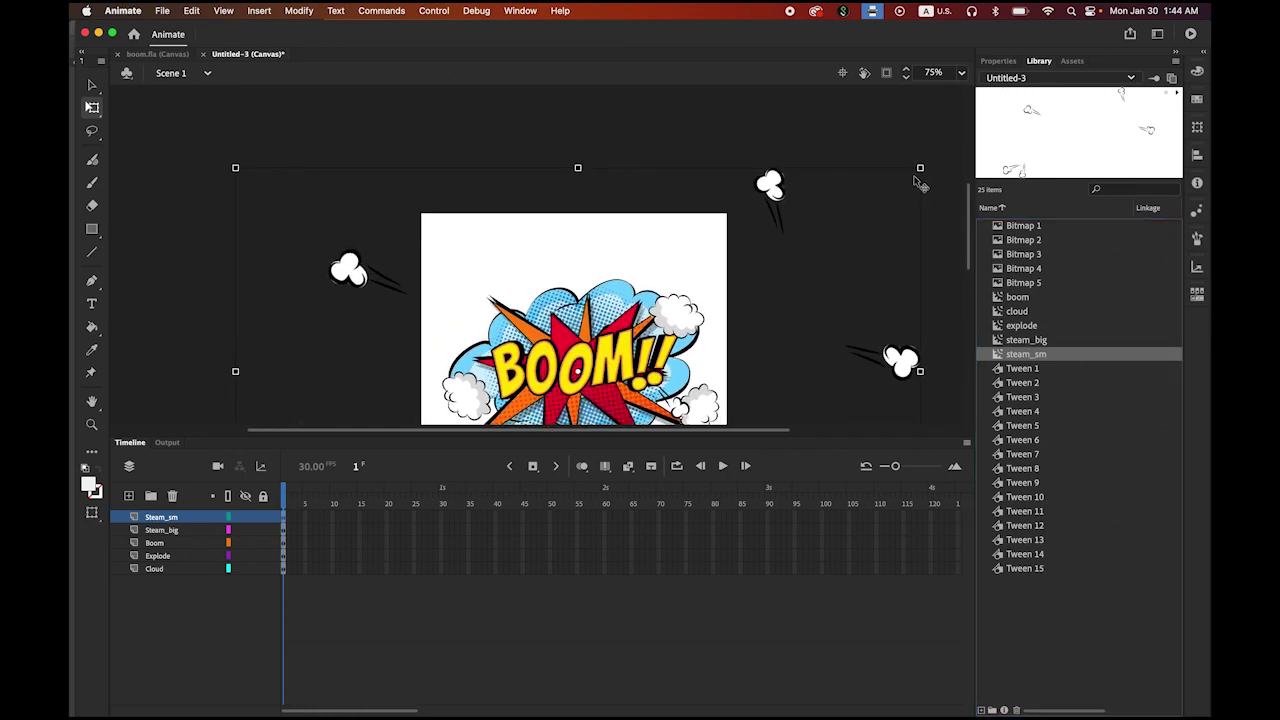
{"action": "left_click_drag", "start_coordinate": [919, 169], "coordinate": [744, 270]}
{"action": "scroll", "coordinate": [797, 260], "scroll_direction": "down", "scroll_amount": 4}
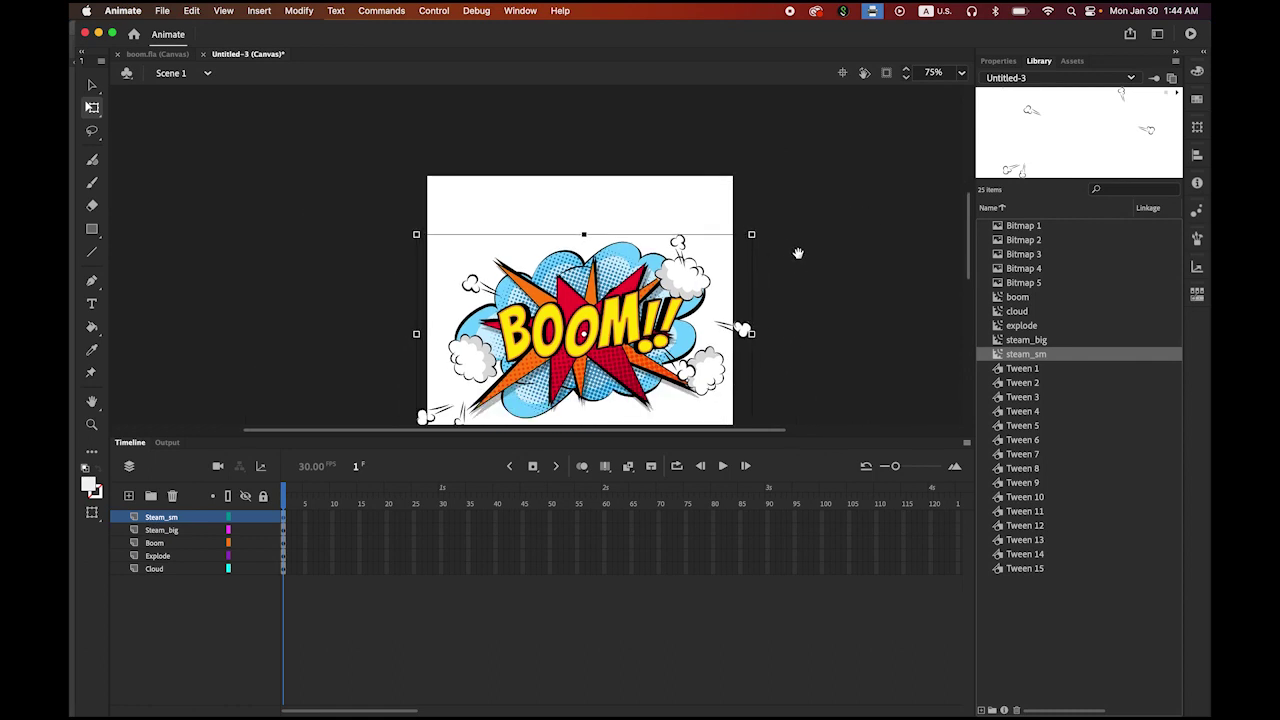
{"action": "left_click_drag", "start_coordinate": [749, 121], "coordinate": [725, 128]}
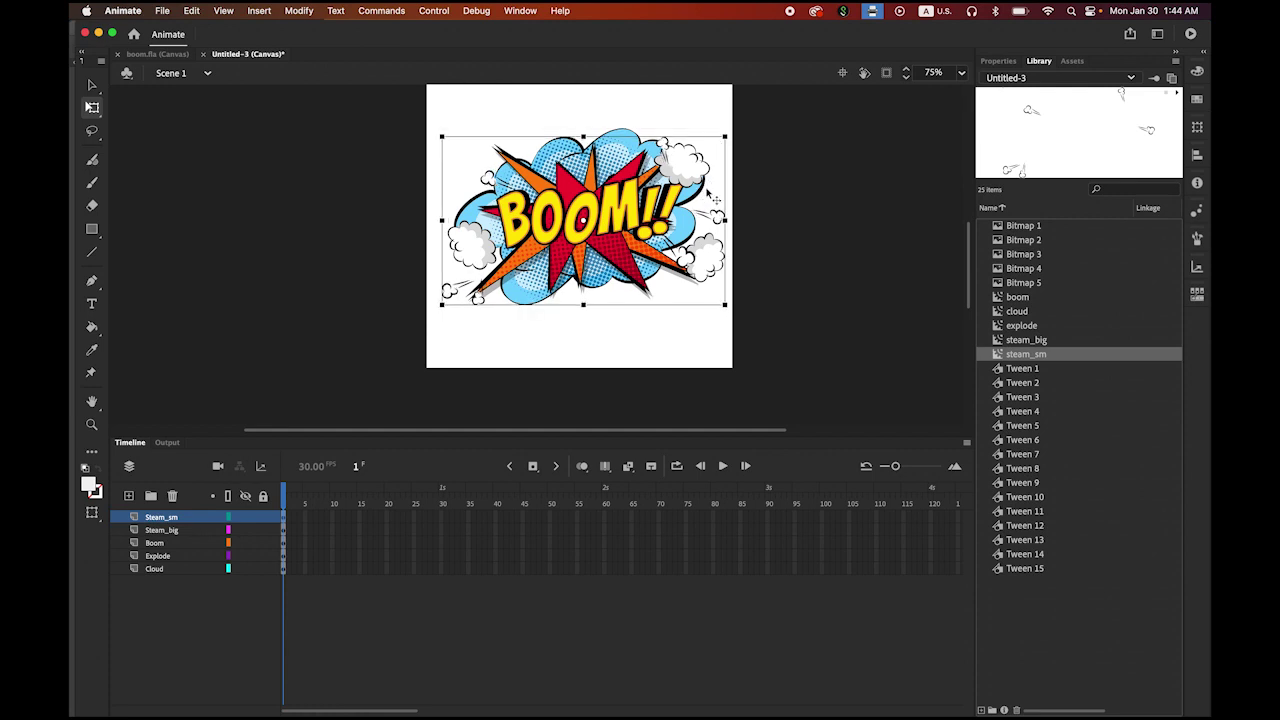
{"action": "left_click_drag", "start_coordinate": [718, 219], "coordinate": [719, 208]}
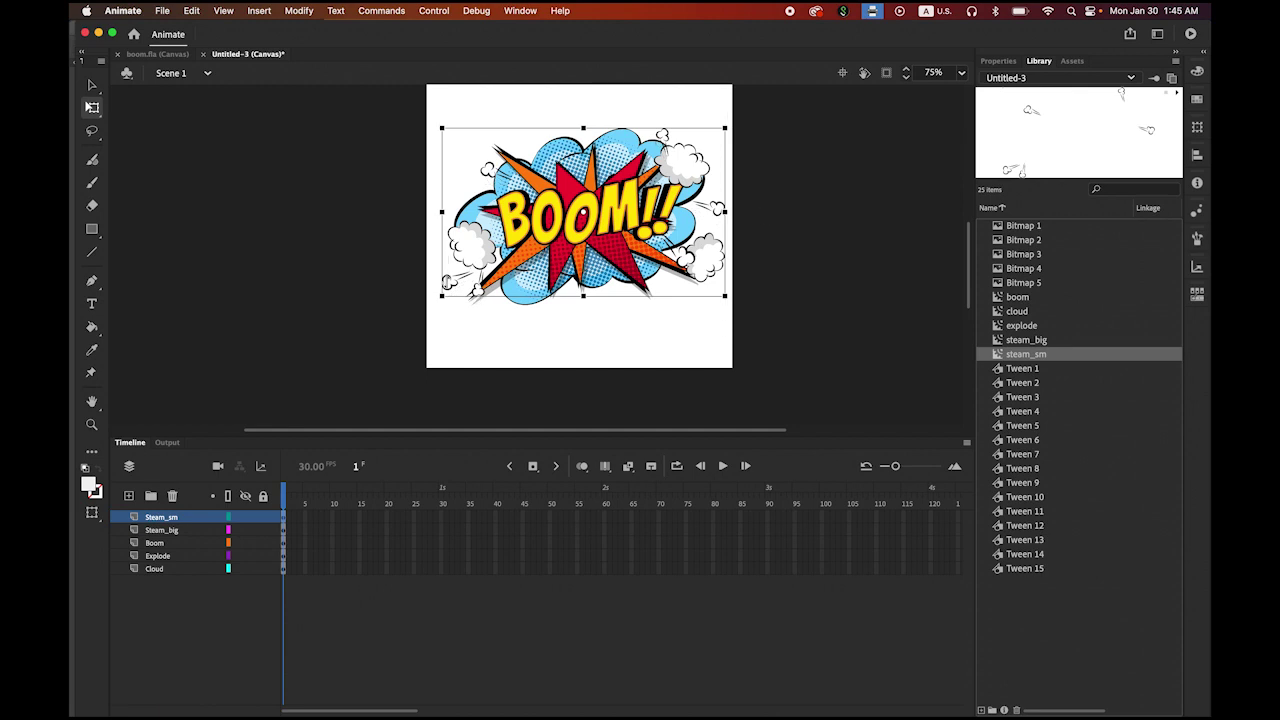
{"action": "left_click_drag", "start_coordinate": [449, 290], "coordinate": [451, 289]}
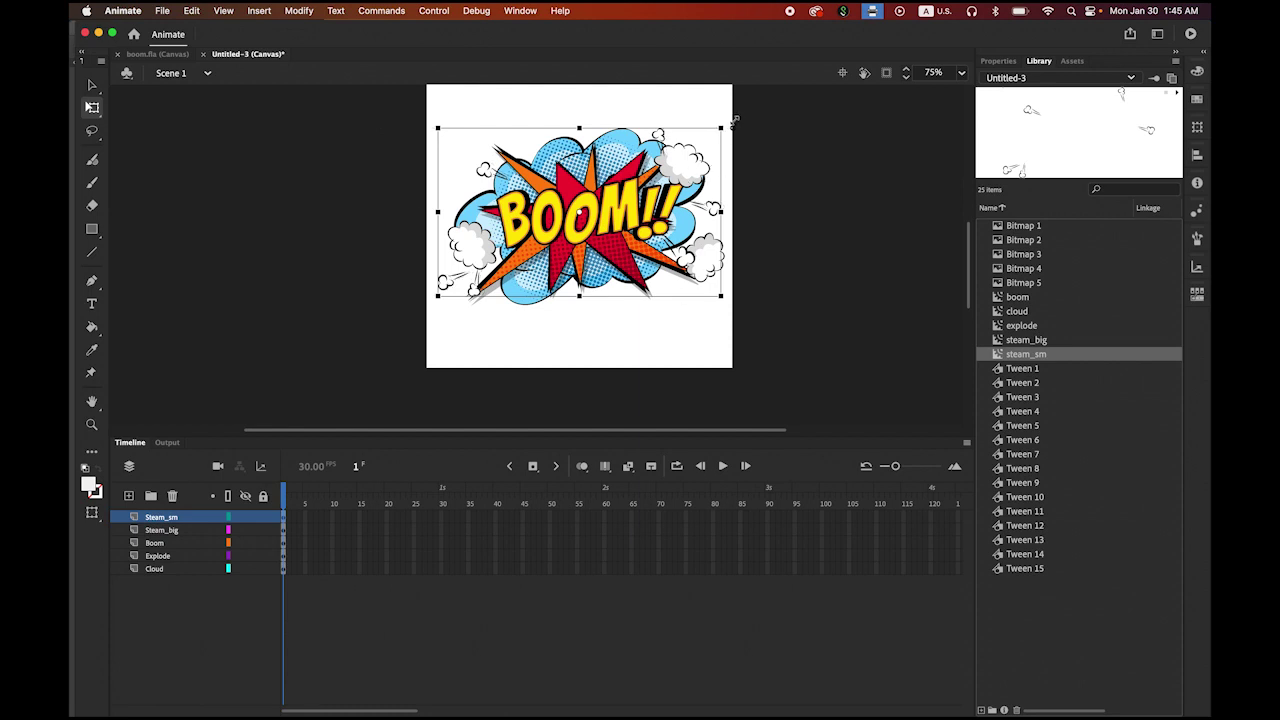
Scale the steam_sm clip down slightly, test the movie in the browser, and return to the Animate timeline.
{"action": "left_click_drag", "start_coordinate": [735, 121], "coordinate": [730, 122]}
{"action": "left_click", "coordinate": [870, 328]}
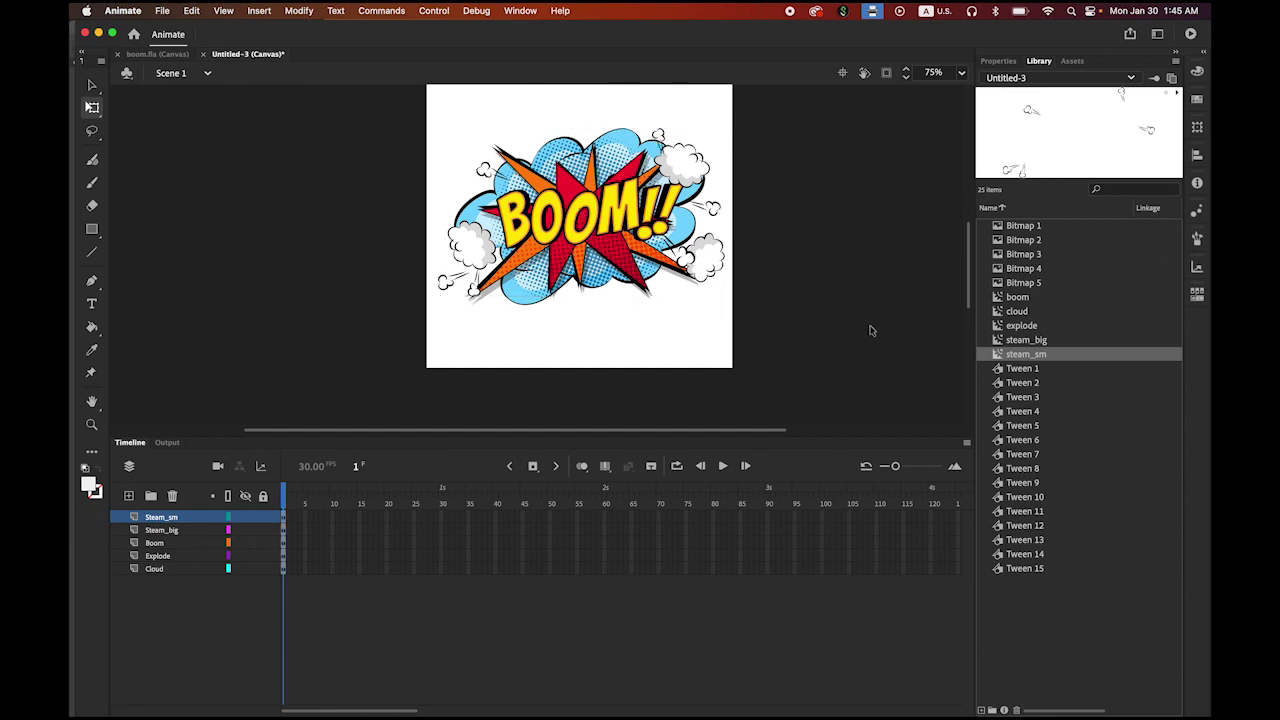
{"action": "left_click", "coordinate": [434, 11]}
{"action": "mouse_move", "coordinate": [467, 168]}
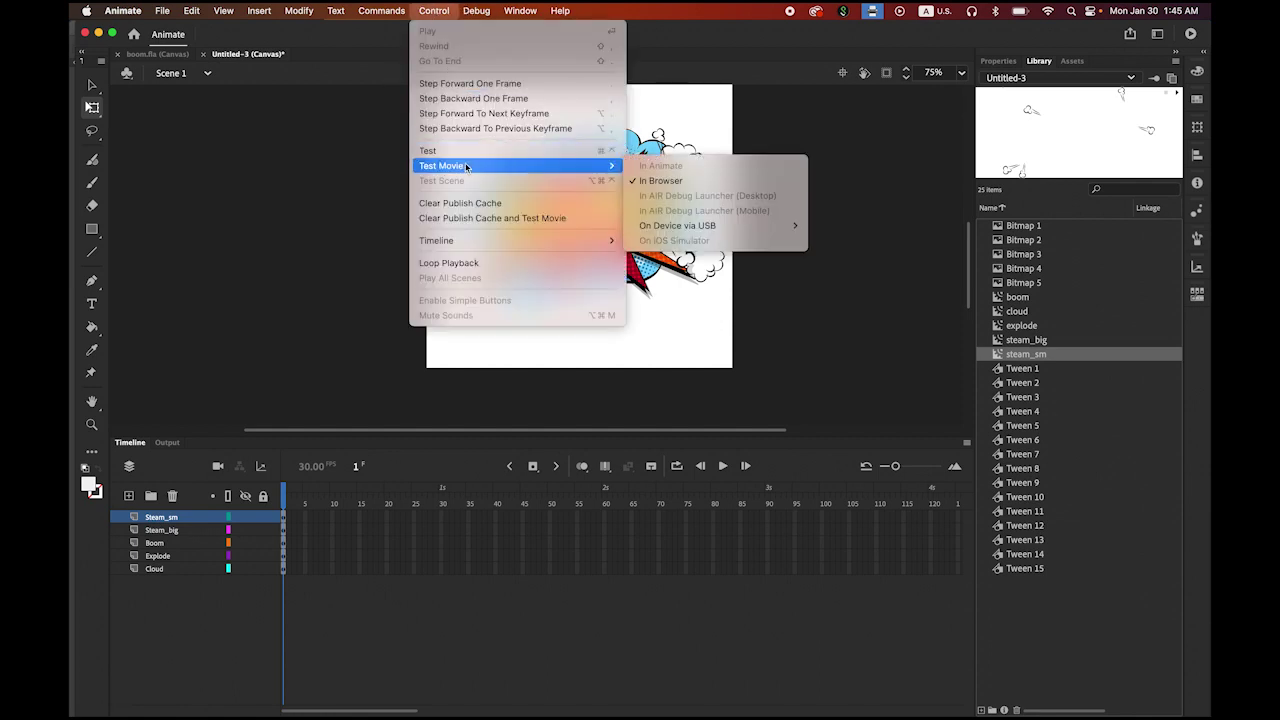
{"action": "left_click", "coordinate": [687, 181]}
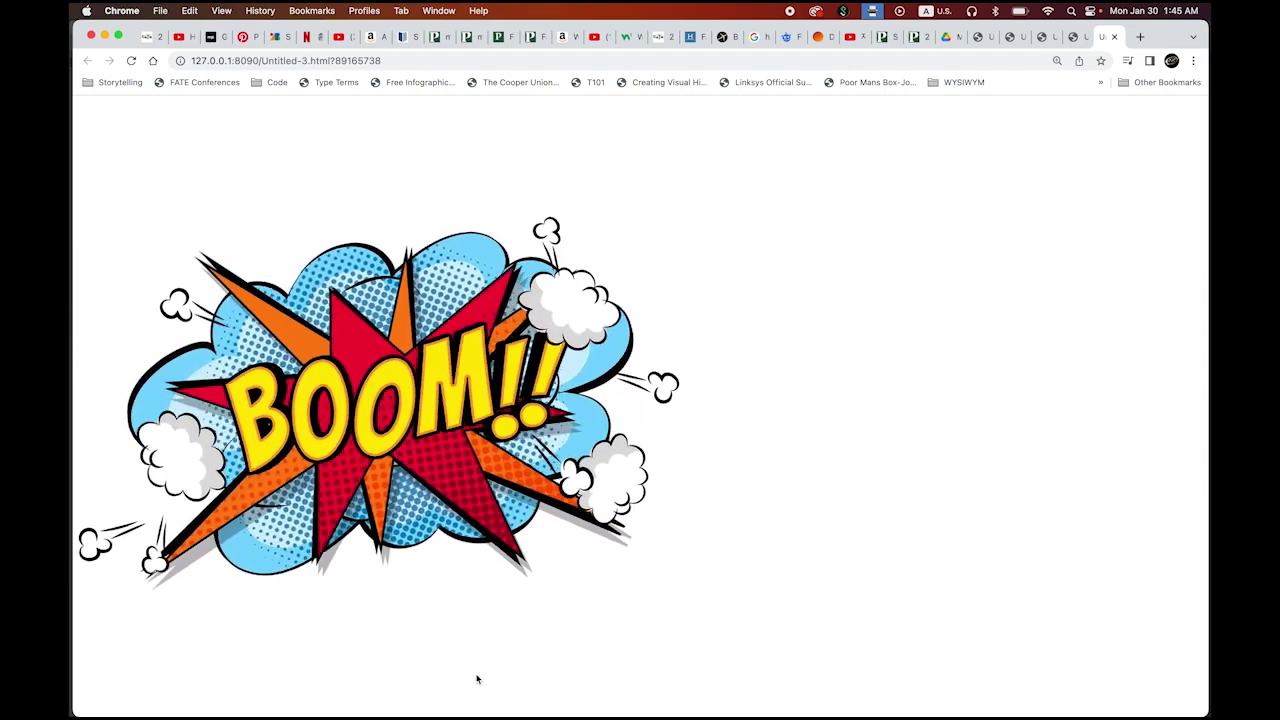
{"action": "left_click", "coordinate": [358, 690]}
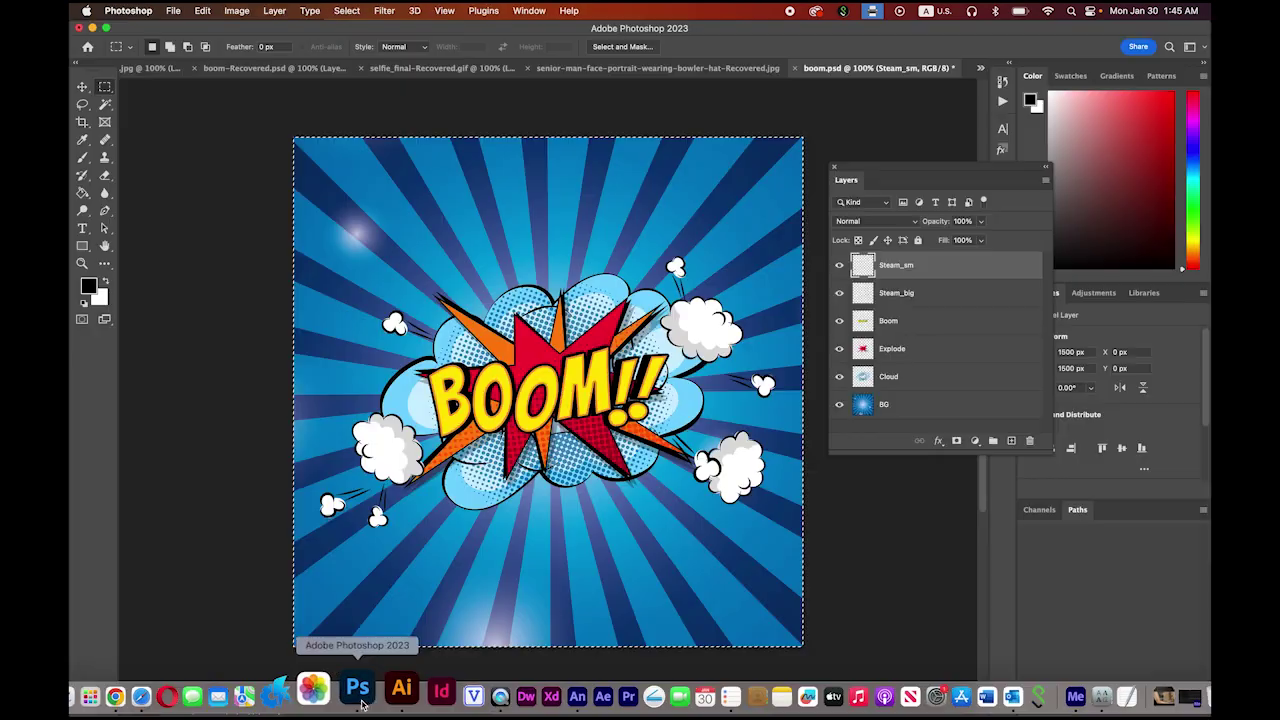
{"action": "left_click", "coordinate": [546, 690]}
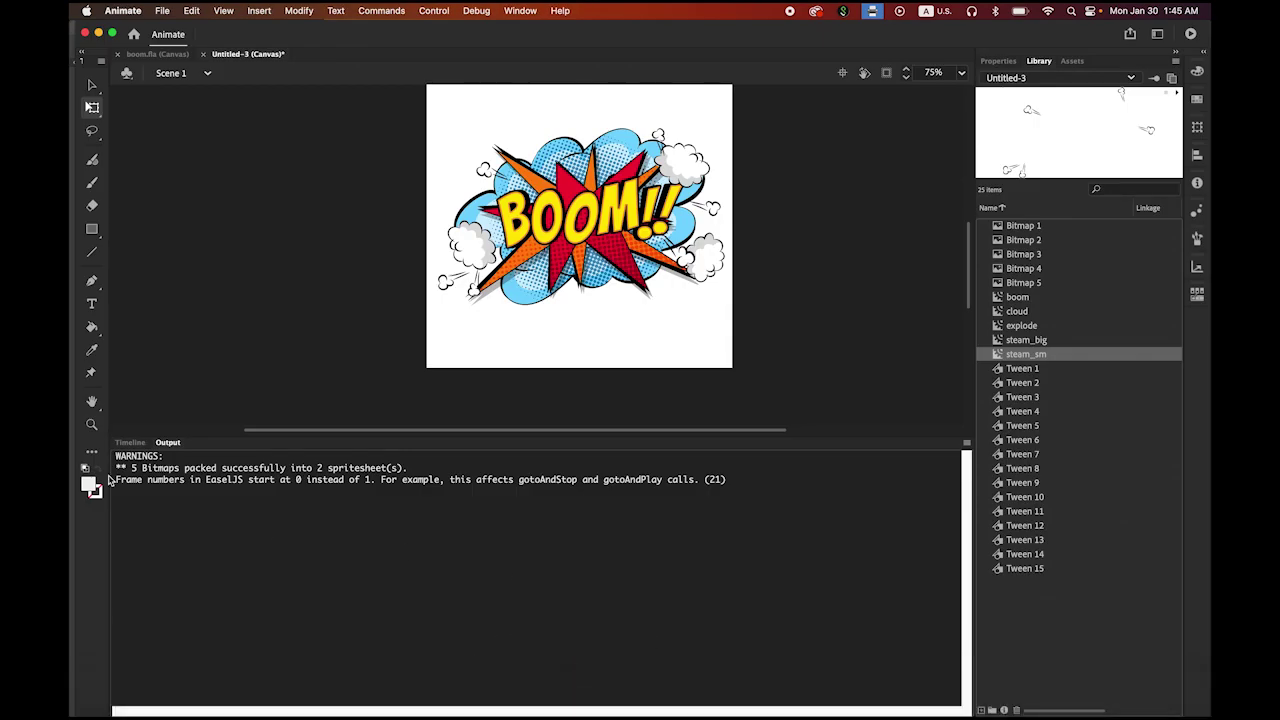
{"action": "left_click", "coordinate": [130, 442]}
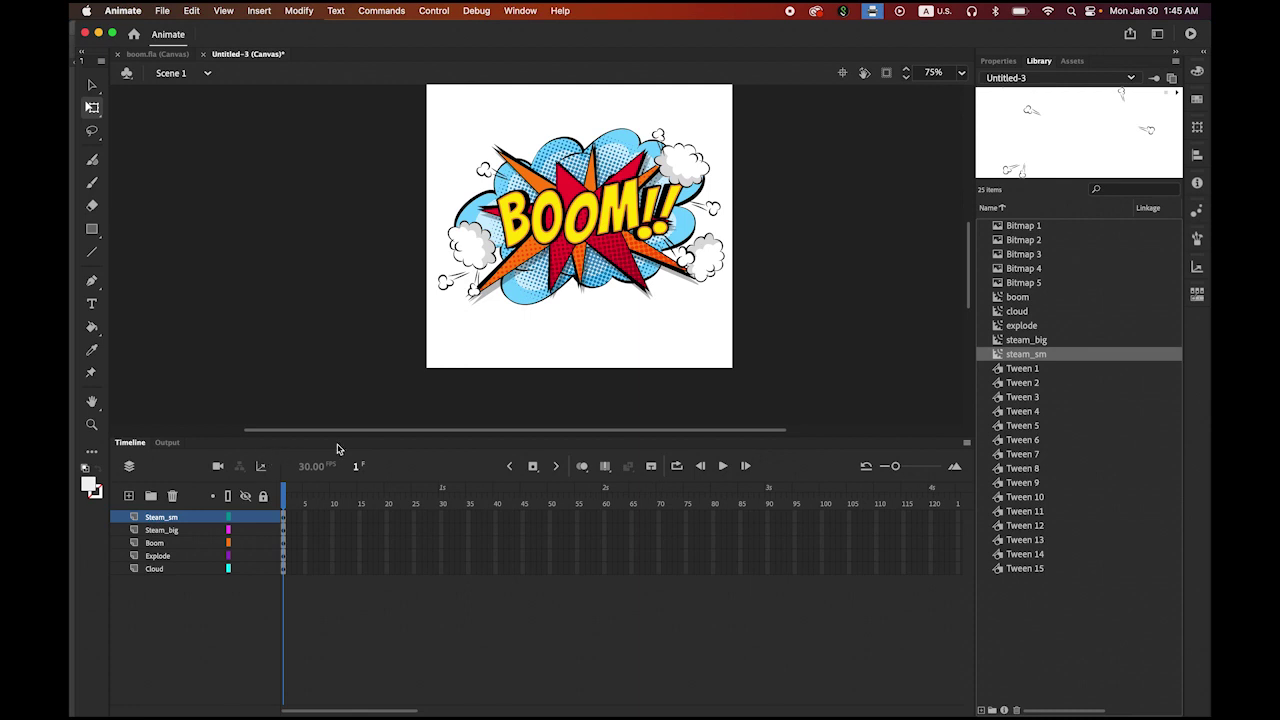
Test the movie in the browser again and return to the Animate timeline.
{"action": "left_click_drag", "start_coordinate": [564, 342], "coordinate": [554, 381]}
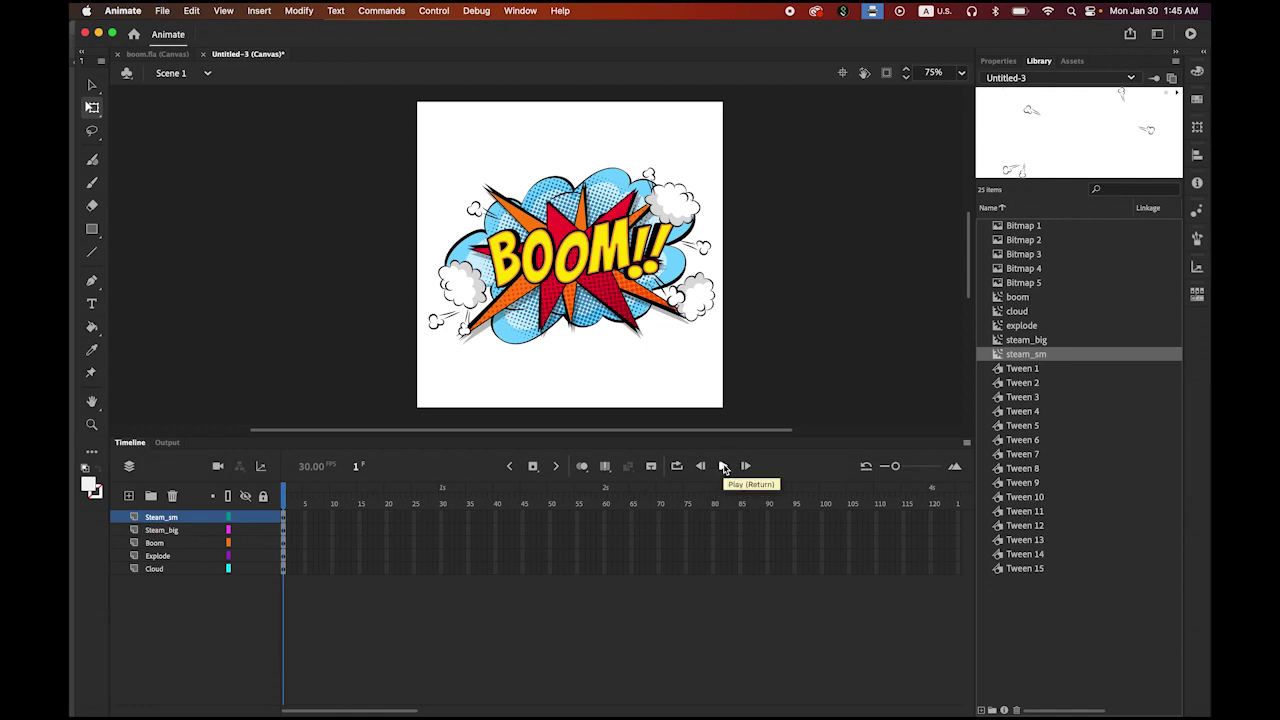
{"action": "left_click", "coordinate": [442, 11]}
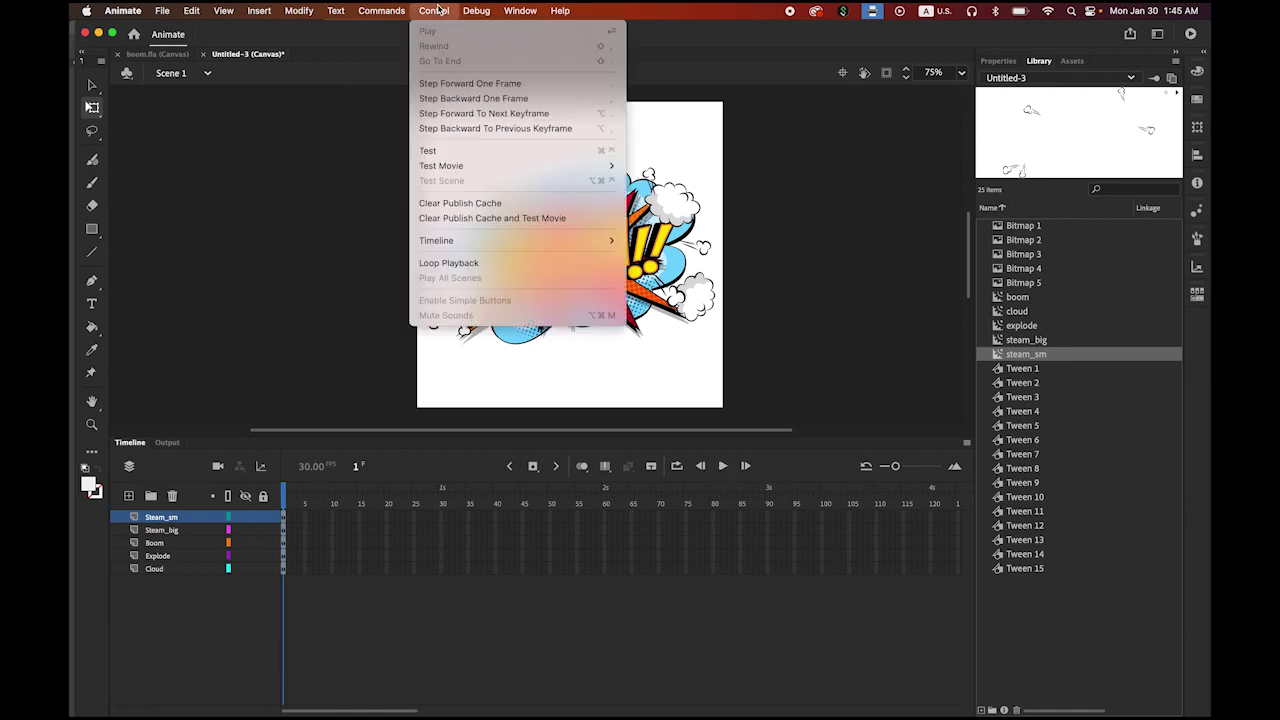
{"action": "mouse_move", "coordinate": [491, 171]}
{"action": "left_click", "coordinate": [688, 180]}
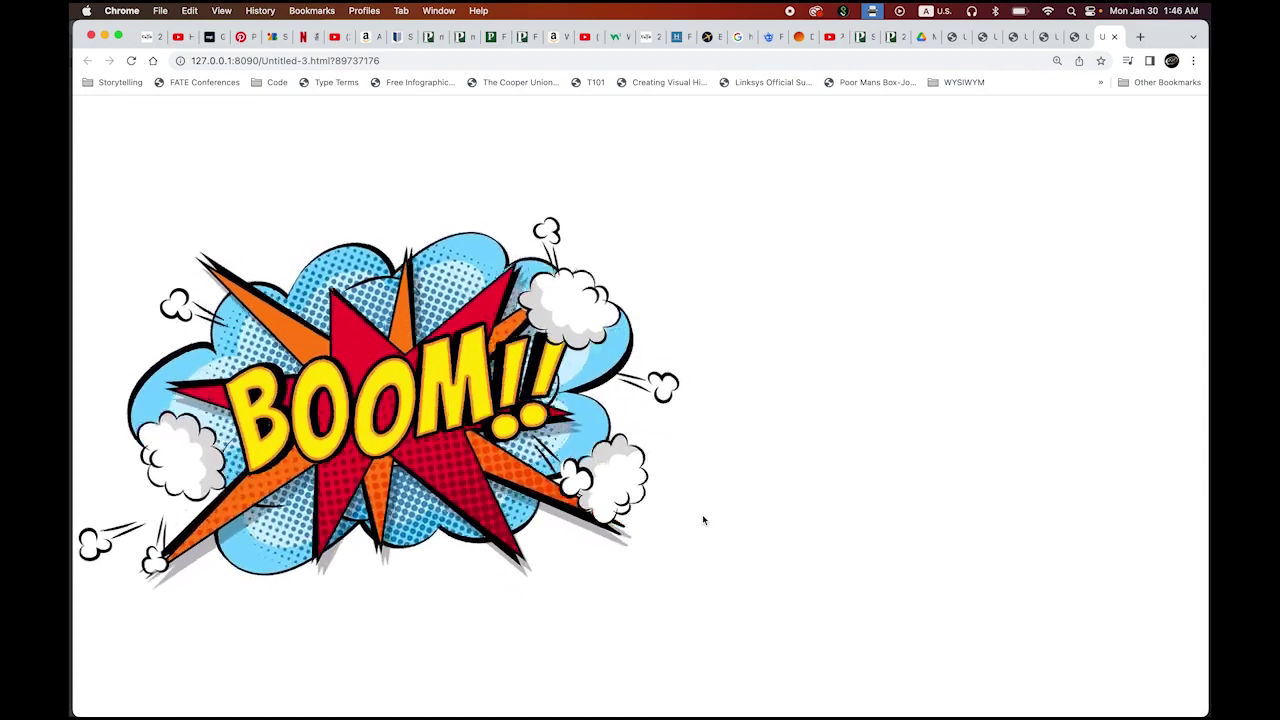
{"action": "mouse_move", "coordinate": [303, 692]}
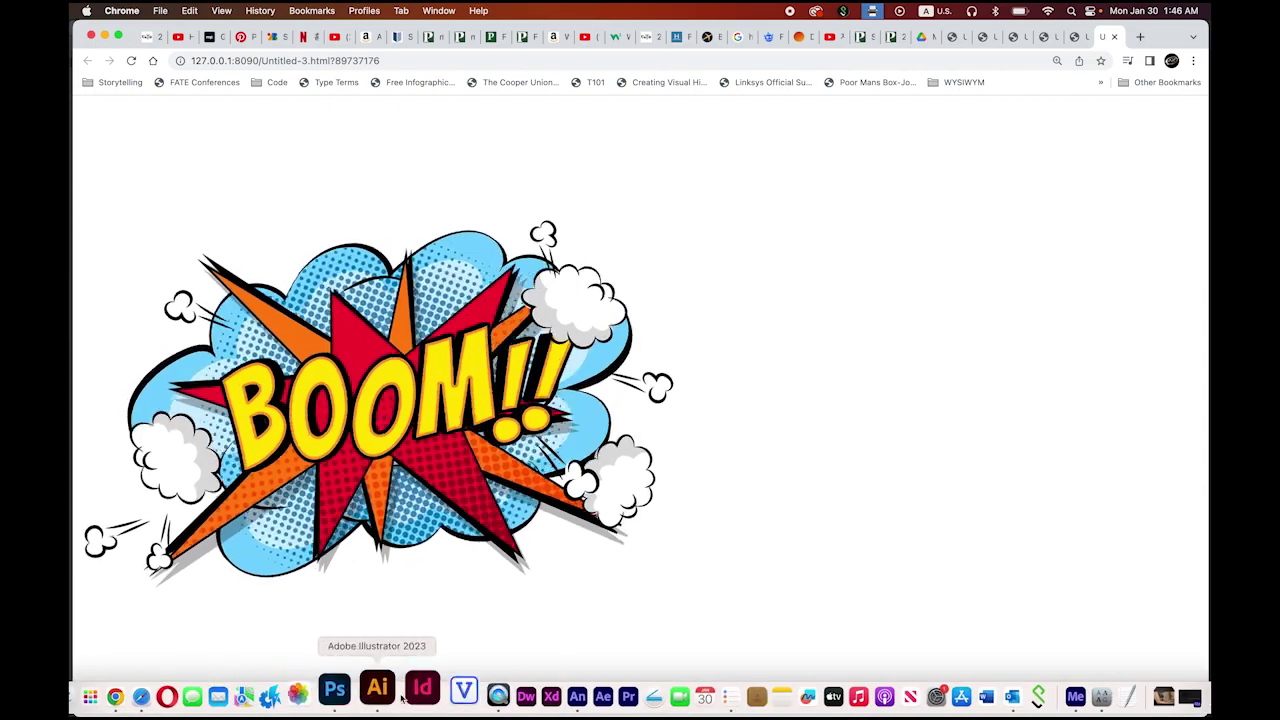
{"action": "left_click", "coordinate": [537, 690]}
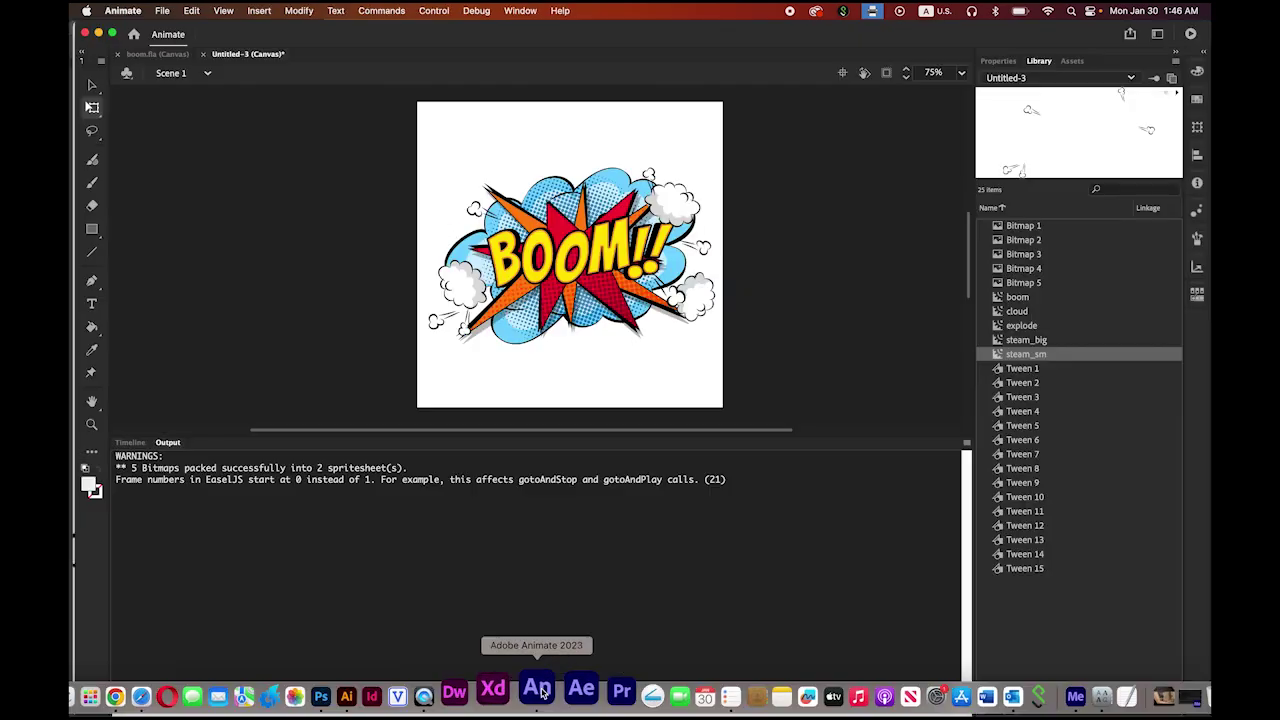
{"action": "left_click", "coordinate": [130, 443]}
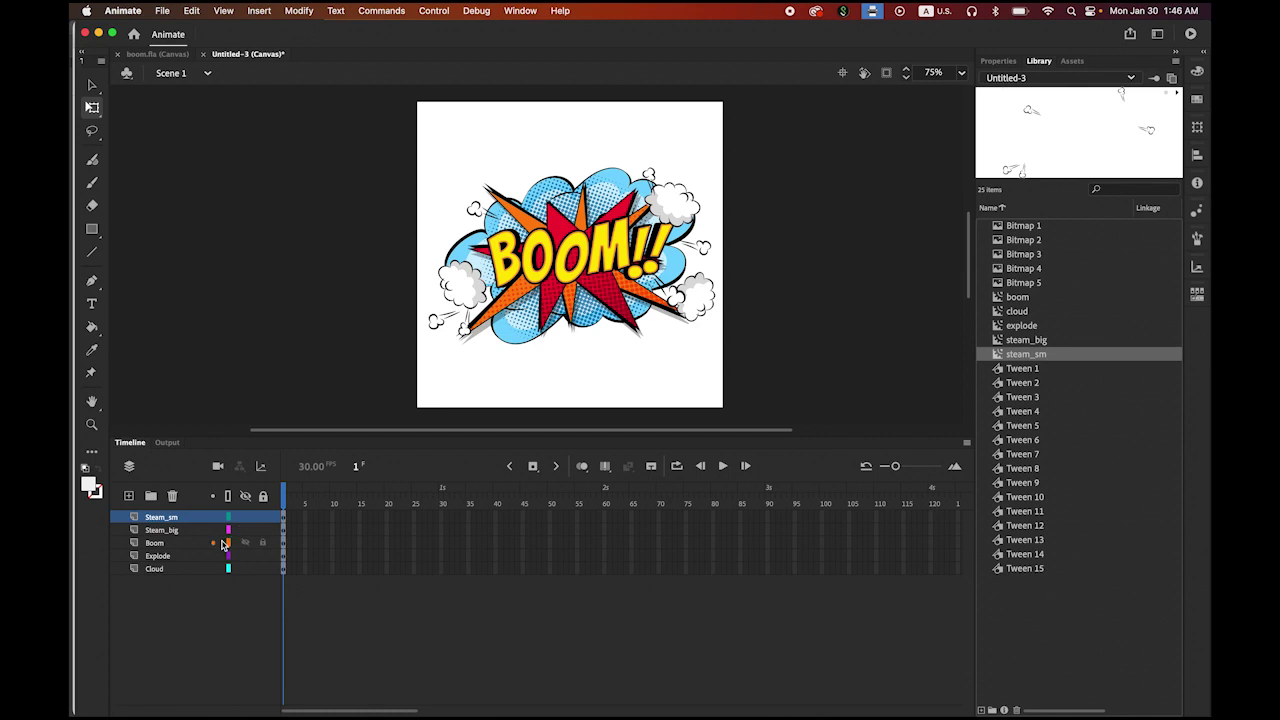
Insert keyframes at frame 10 on all five layers of Scene 1.
{"action": "left_click", "coordinate": [333, 519]}
{"action": "left_click", "coordinate": [334, 572], "text": "shift"}
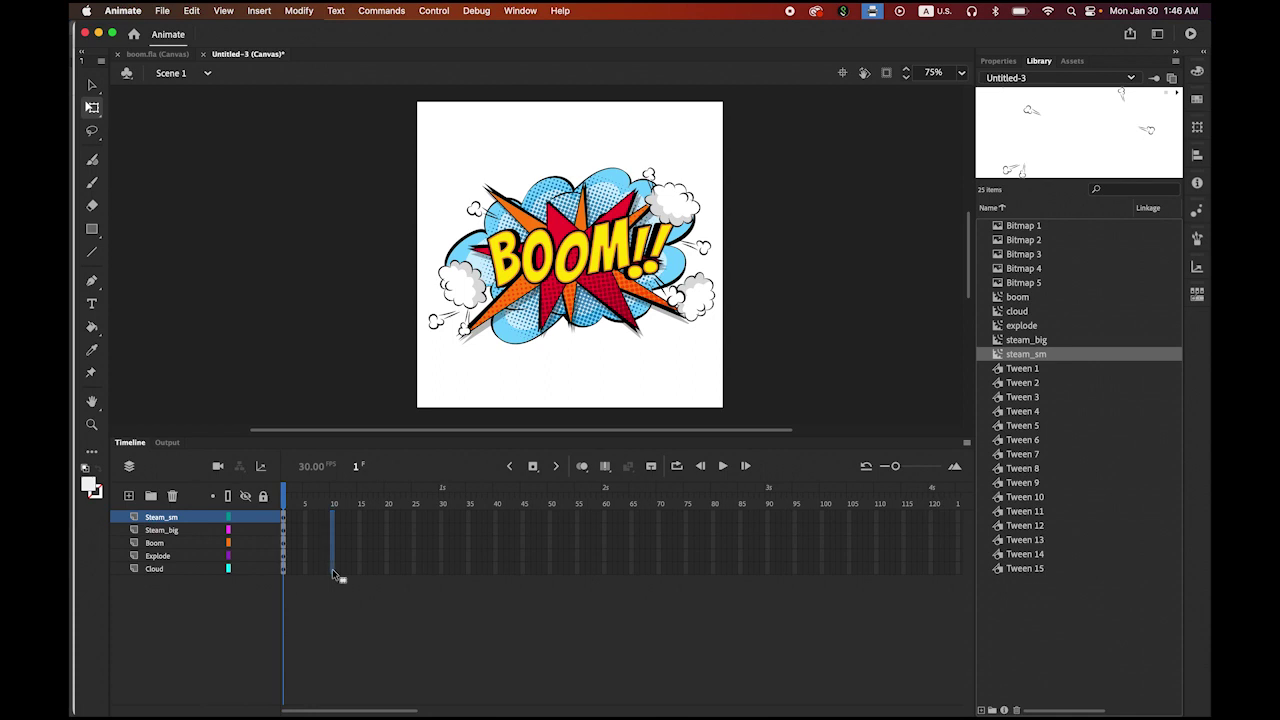
{"action": "left_click", "coordinate": [532, 466]}
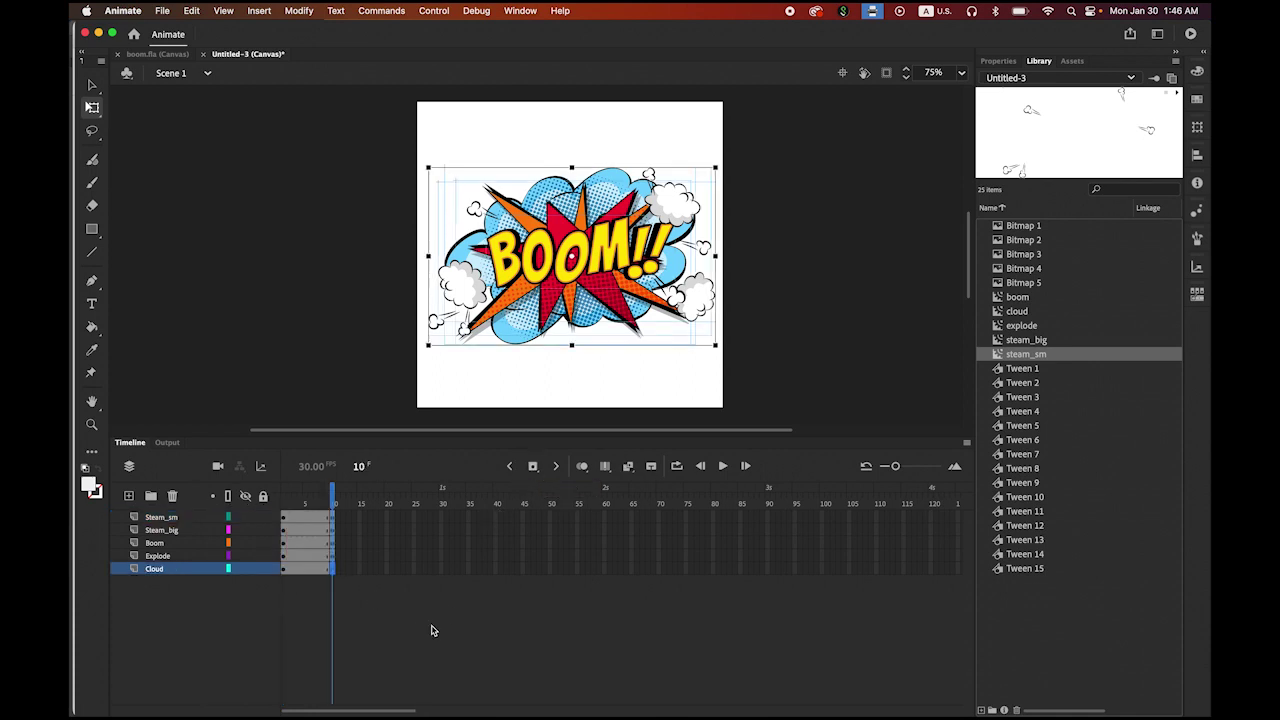
Create classic tweens between frames 1 and 10 on all five layers, from Steam_sm to Cloud.
{"action": "left_click", "coordinate": [158, 569]}
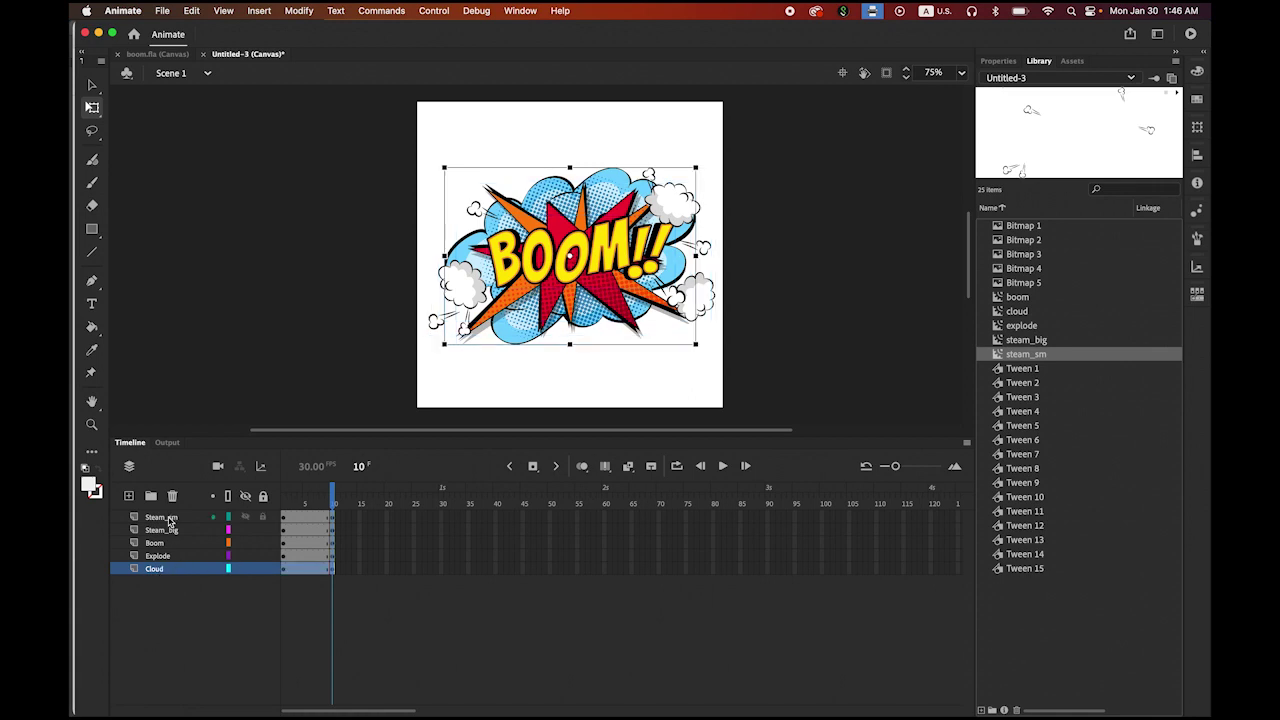
{"action": "left_click", "coordinate": [169, 521], "text": "shift"}
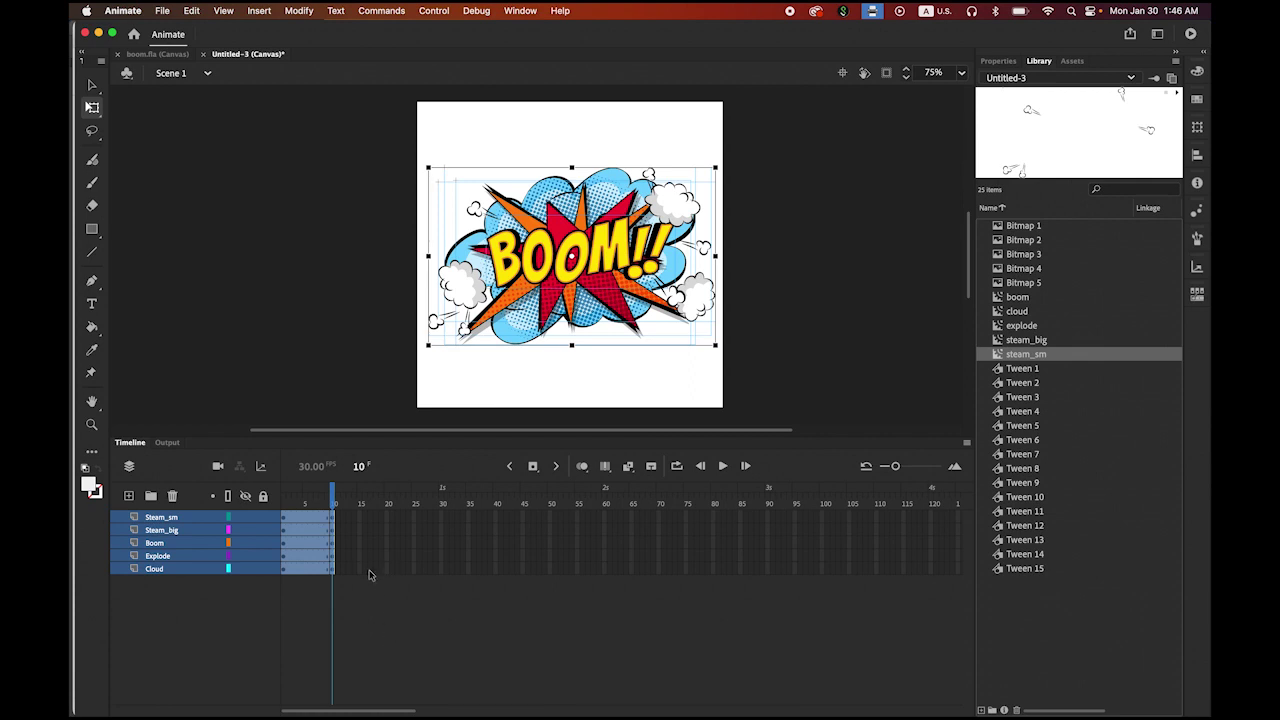
{"action": "right_click", "coordinate": [305, 533]}
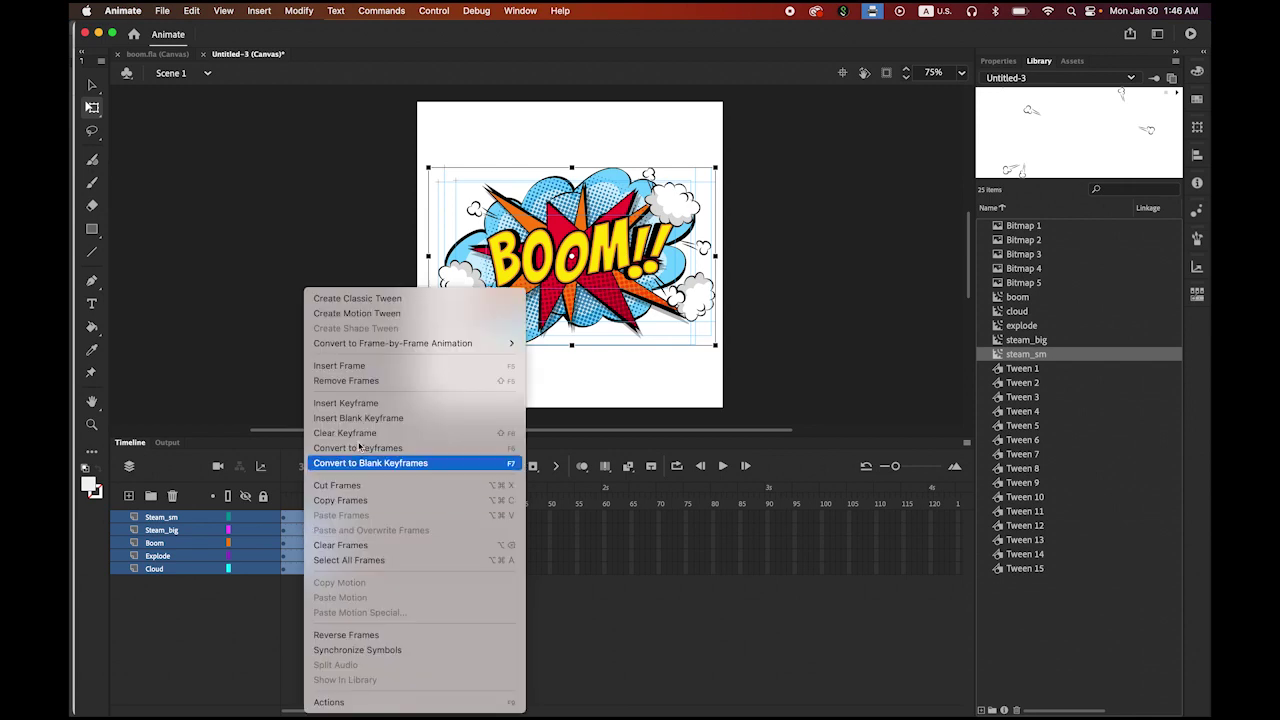
{"action": "left_click", "coordinate": [378, 300]}
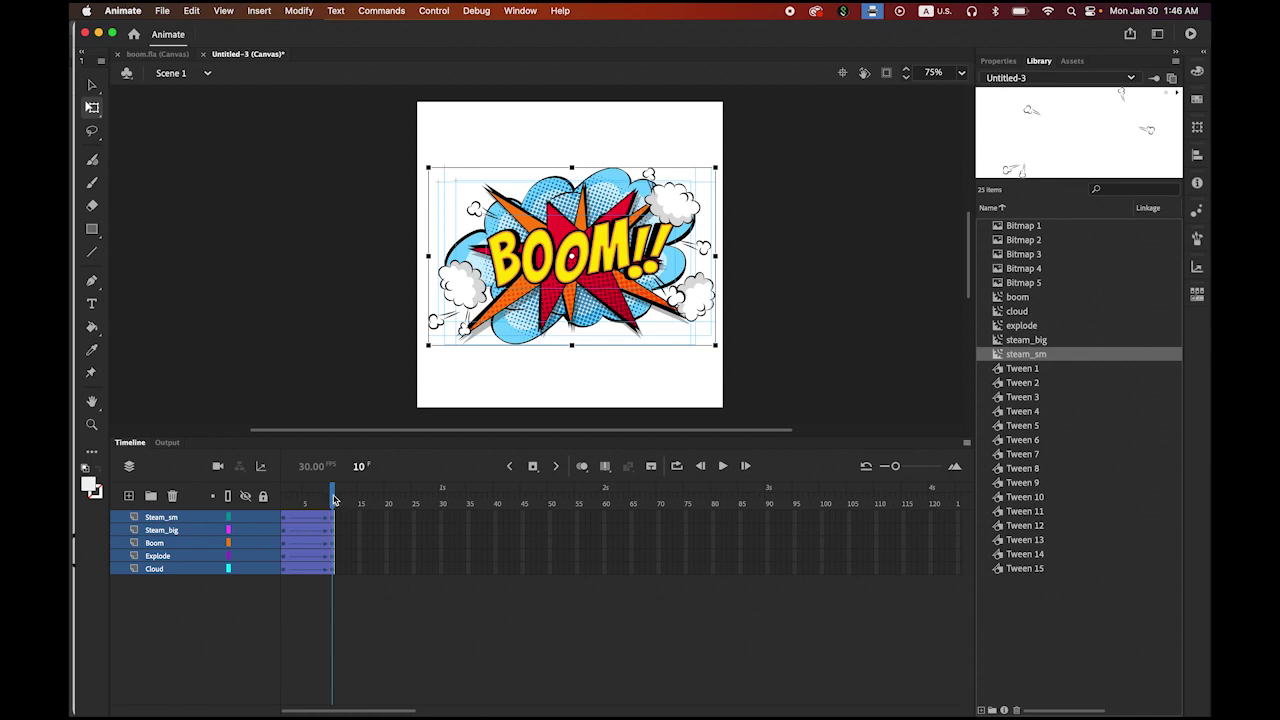
Select all the artwork at frame 1 and set the classic tweens' ease value to 100.
{"action": "left_click_drag", "start_coordinate": [334, 500], "coordinate": [248, 502]}
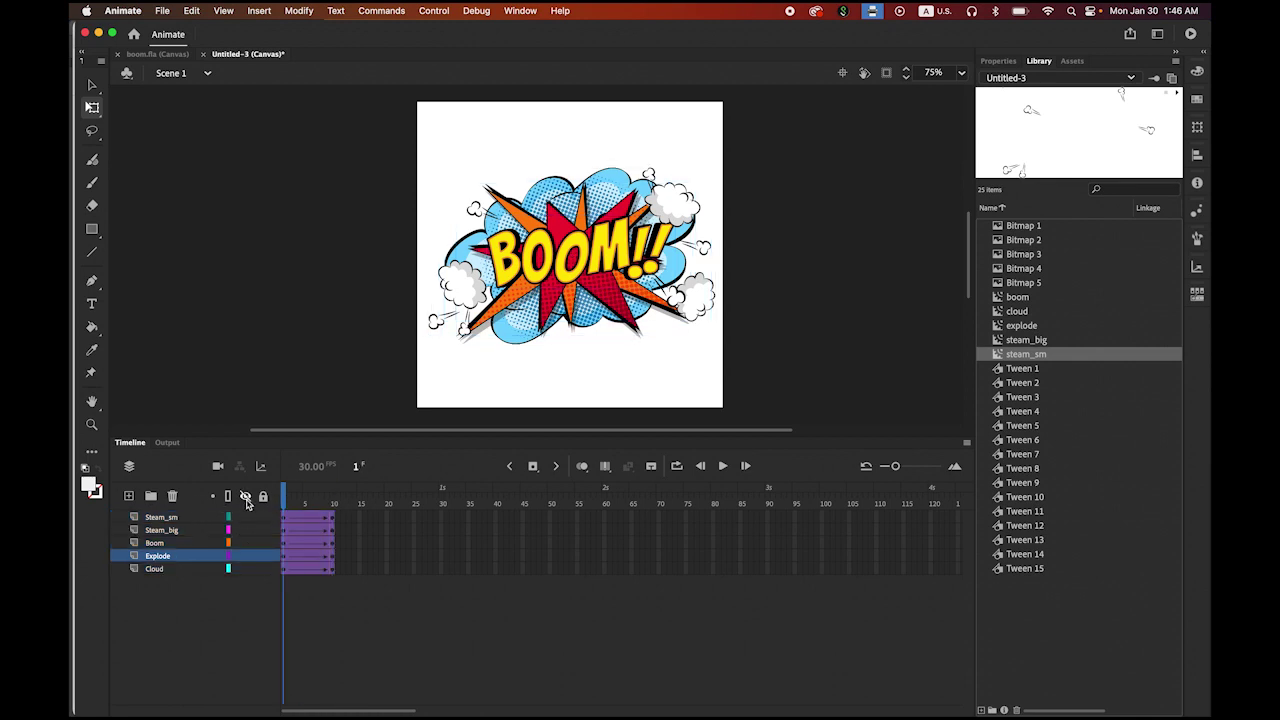
{"action": "left_click", "coordinate": [285, 572]}
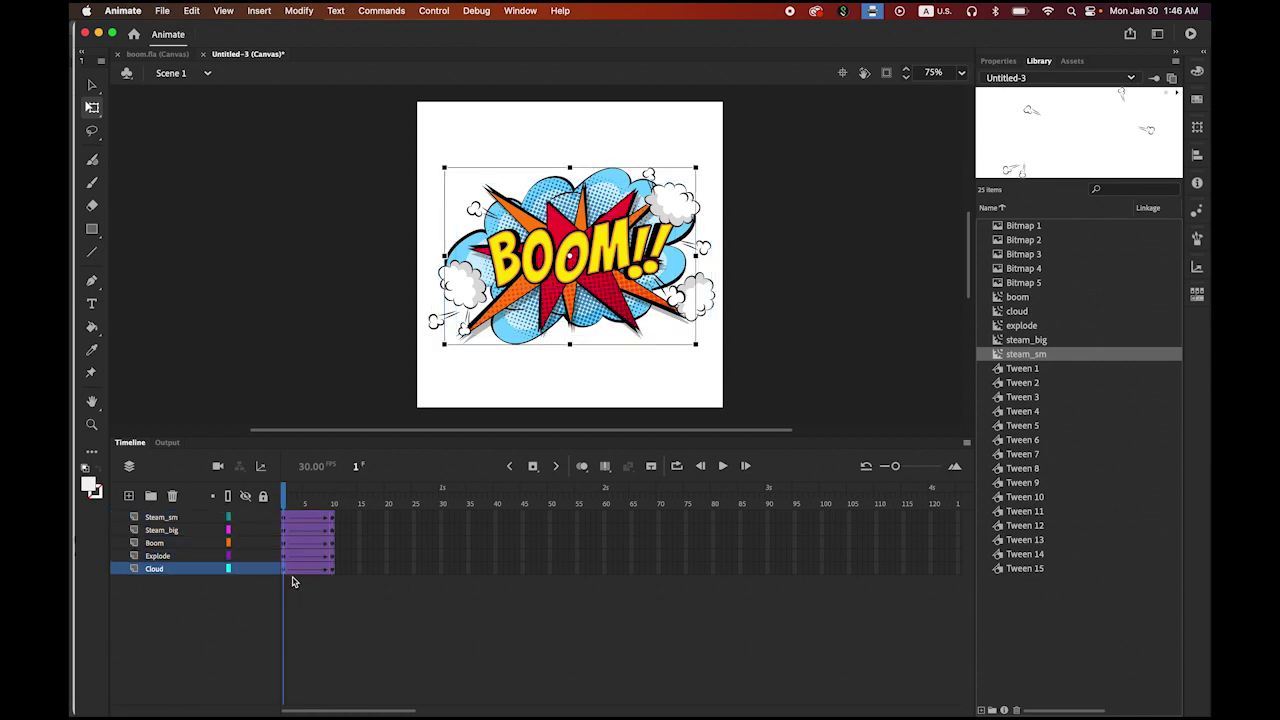
{"action": "key", "text": "super+a"}
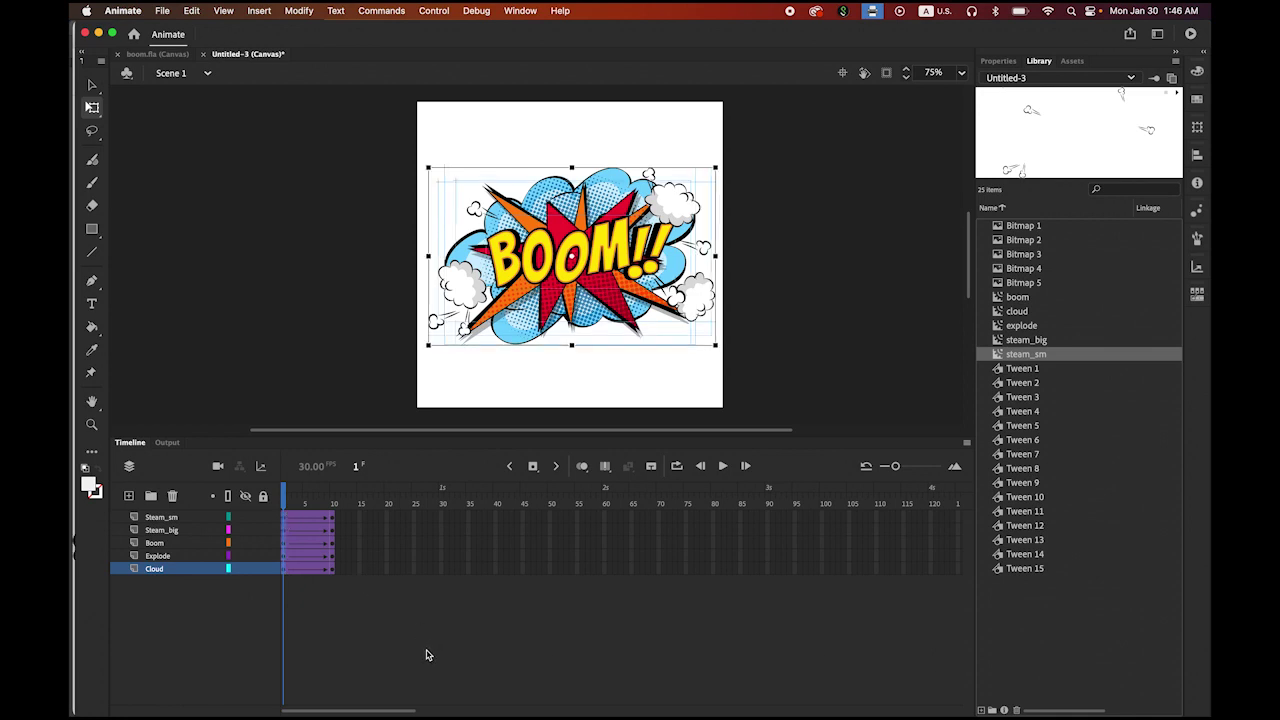
{"action": "left_click", "coordinate": [998, 61]}
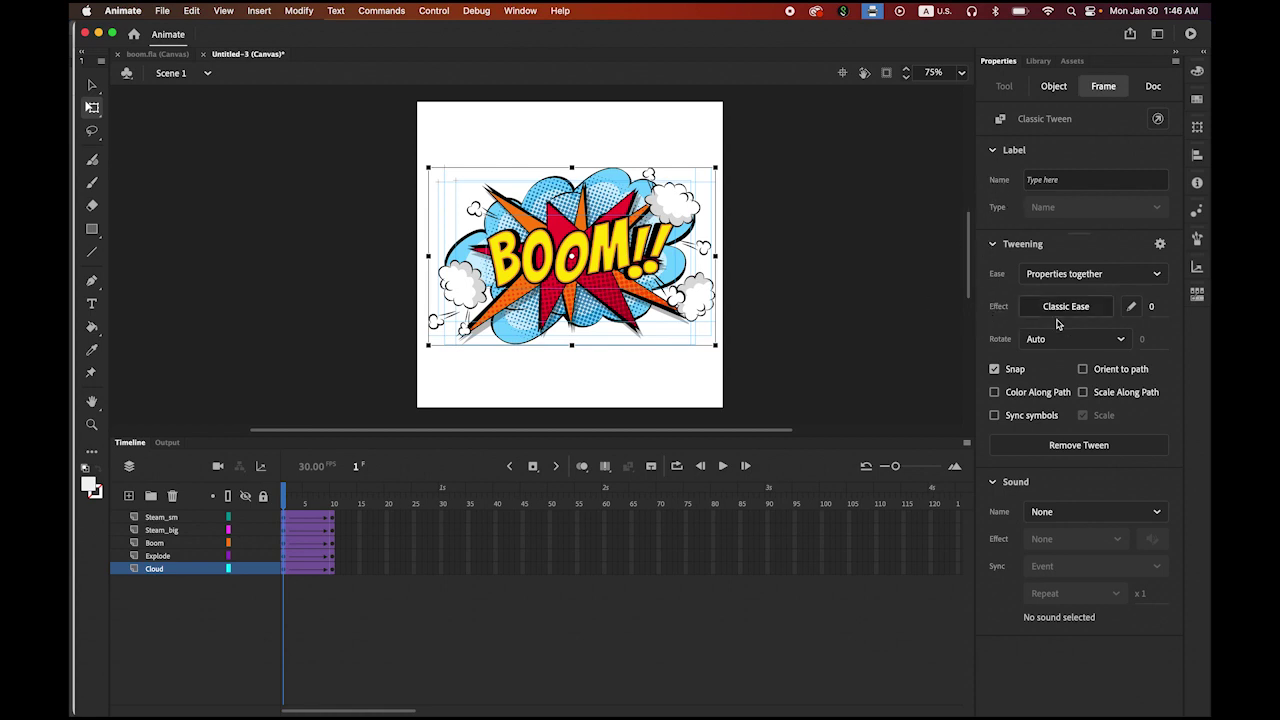
{"action": "left_click", "coordinate": [1152, 307]}
{"action": "type", "text": "100"}
{"action": "key", "text": "Return"}
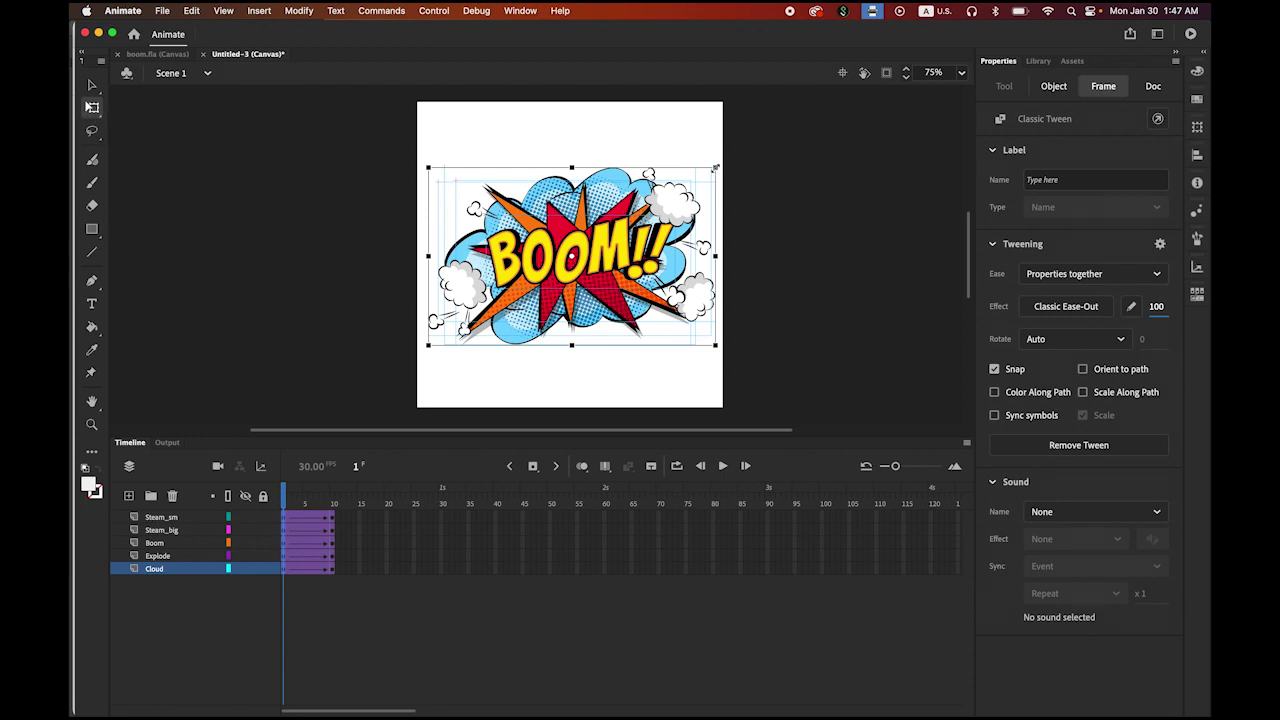
Shrink all the frame 1 artwork from its center to about 298 x 185, set its alpha to 0%, and preview the tween.
{"action": "left_click_drag", "start_coordinate": [713, 171], "coordinate": [649, 208]}
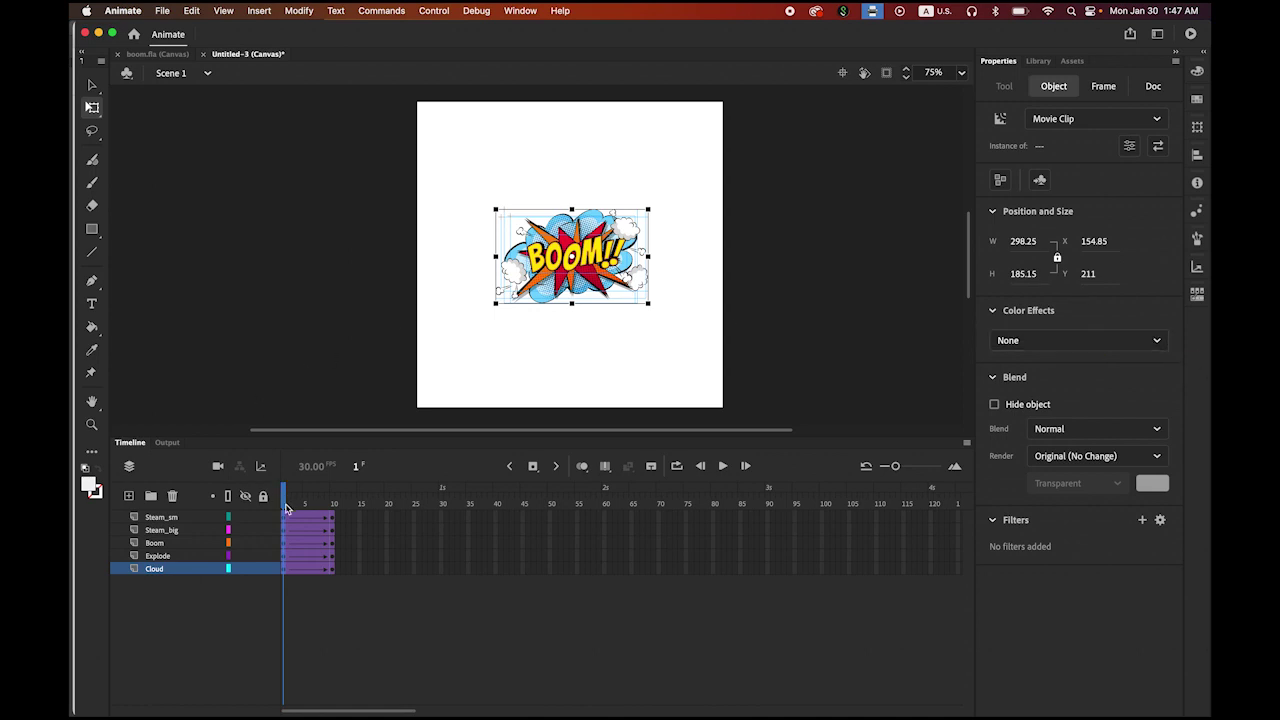
{"action": "left_click", "coordinate": [1155, 342]}
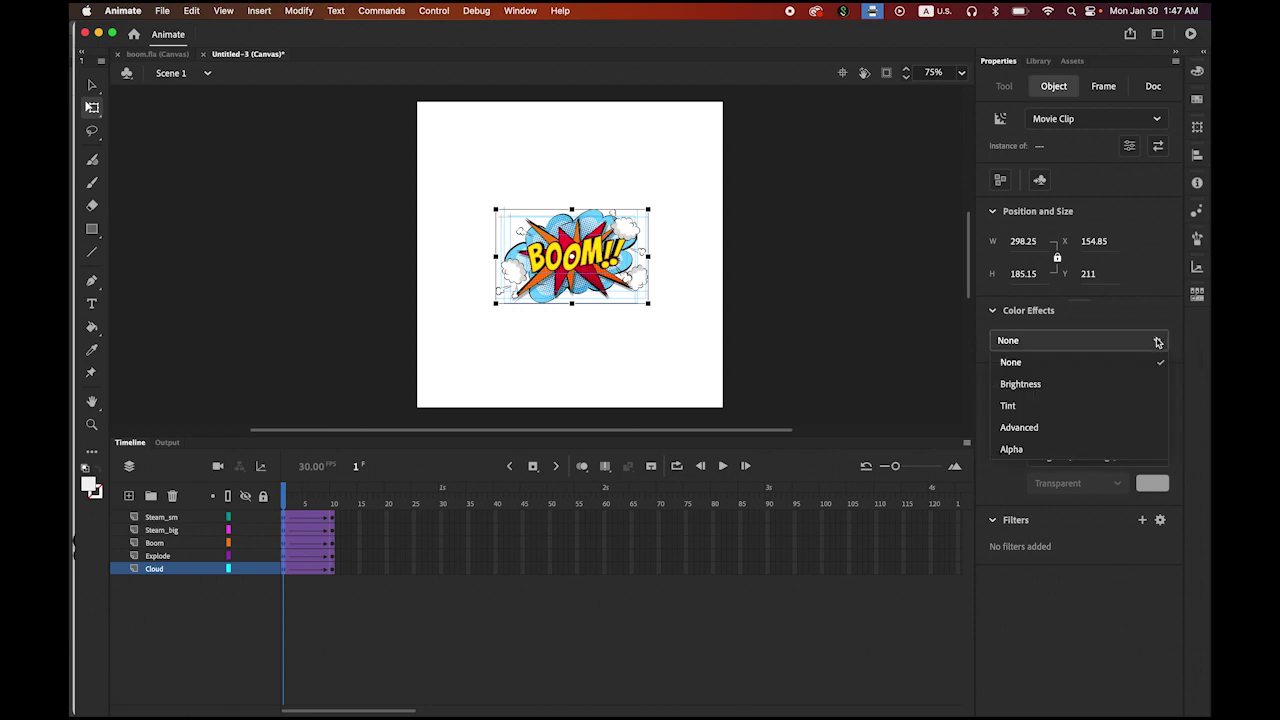
{"action": "left_click", "coordinate": [1095, 450]}
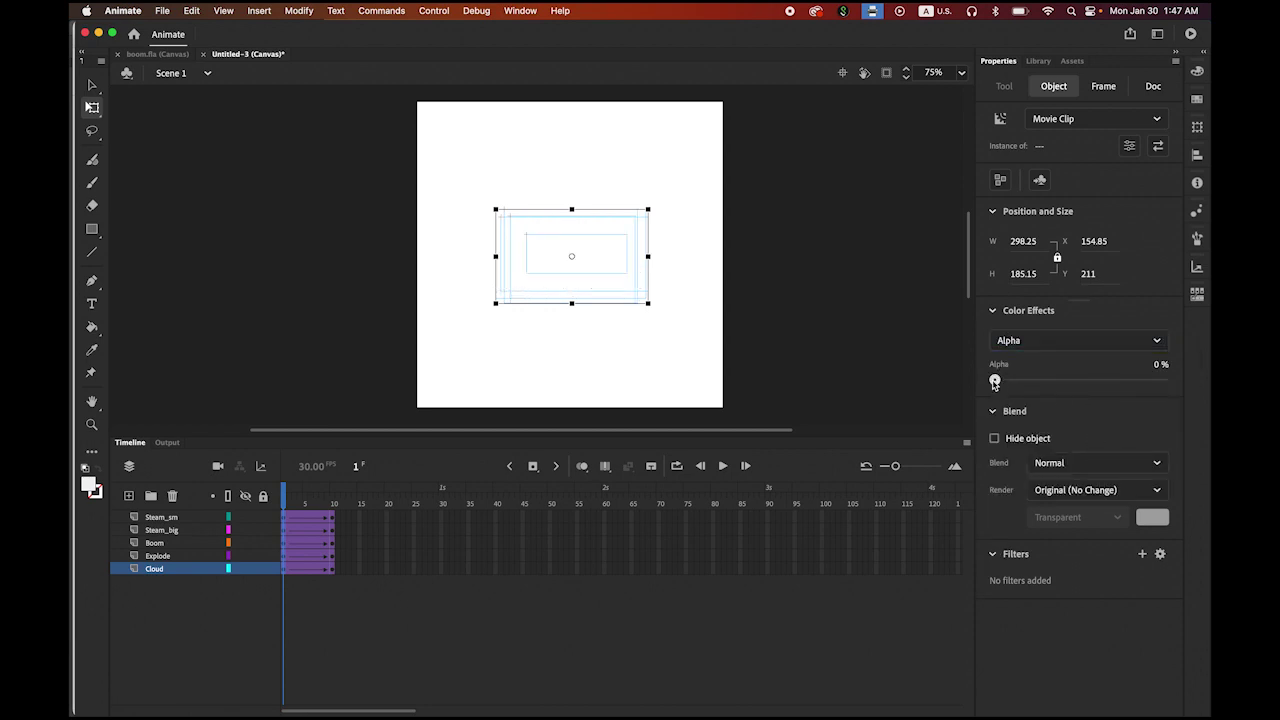
{"action": "left_click", "coordinate": [92, 85]}
{"action": "left_click", "coordinate": [251, 191]}
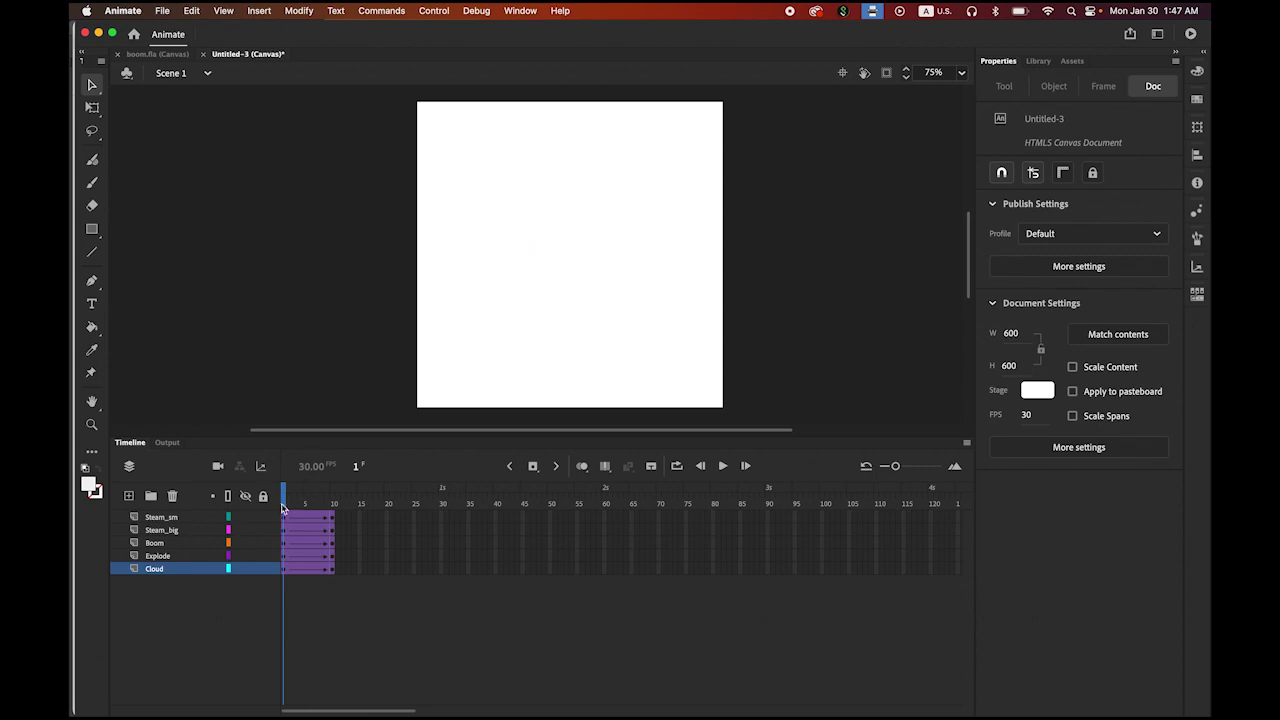
{"action": "left_click_drag", "start_coordinate": [286, 500], "coordinate": [333, 518]}
Shift the Explode layer's tween to start at frame 6 and the Boom layer's tween to start at frame 11.
{"action": "left_click", "coordinate": [163, 561]}
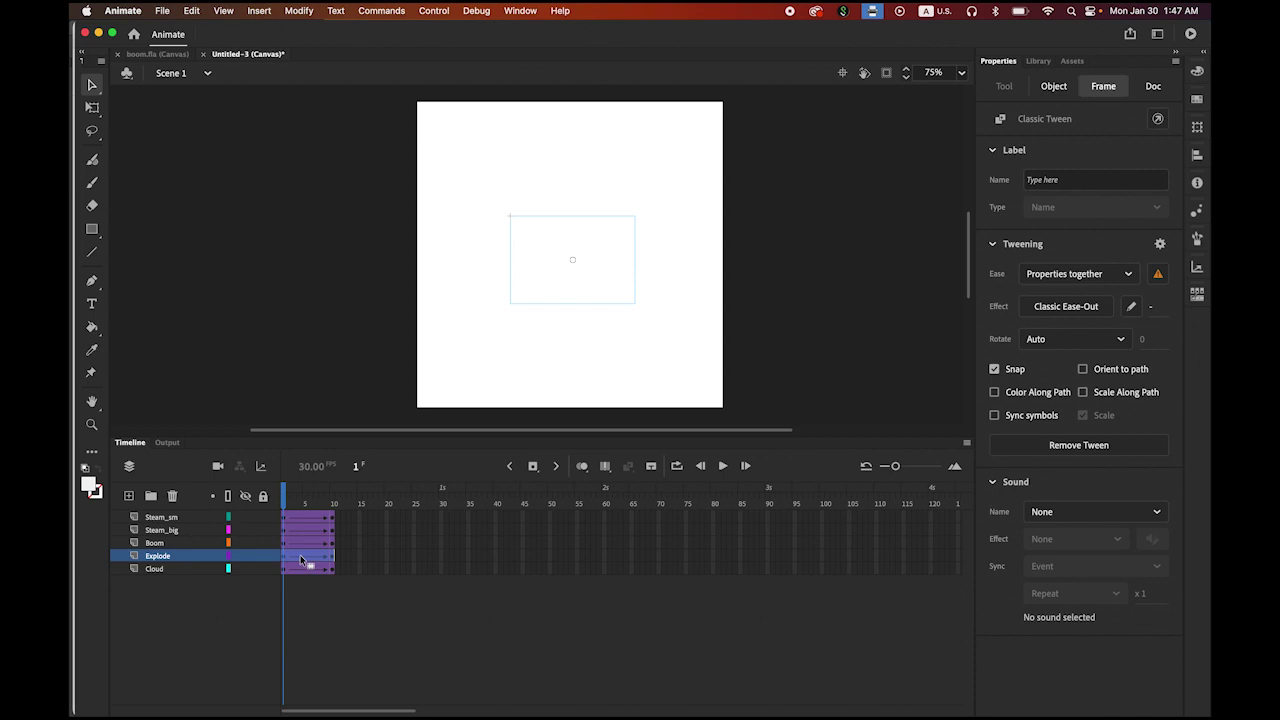
{"action": "left_click_drag", "start_coordinate": [300, 560], "coordinate": [332, 565]}
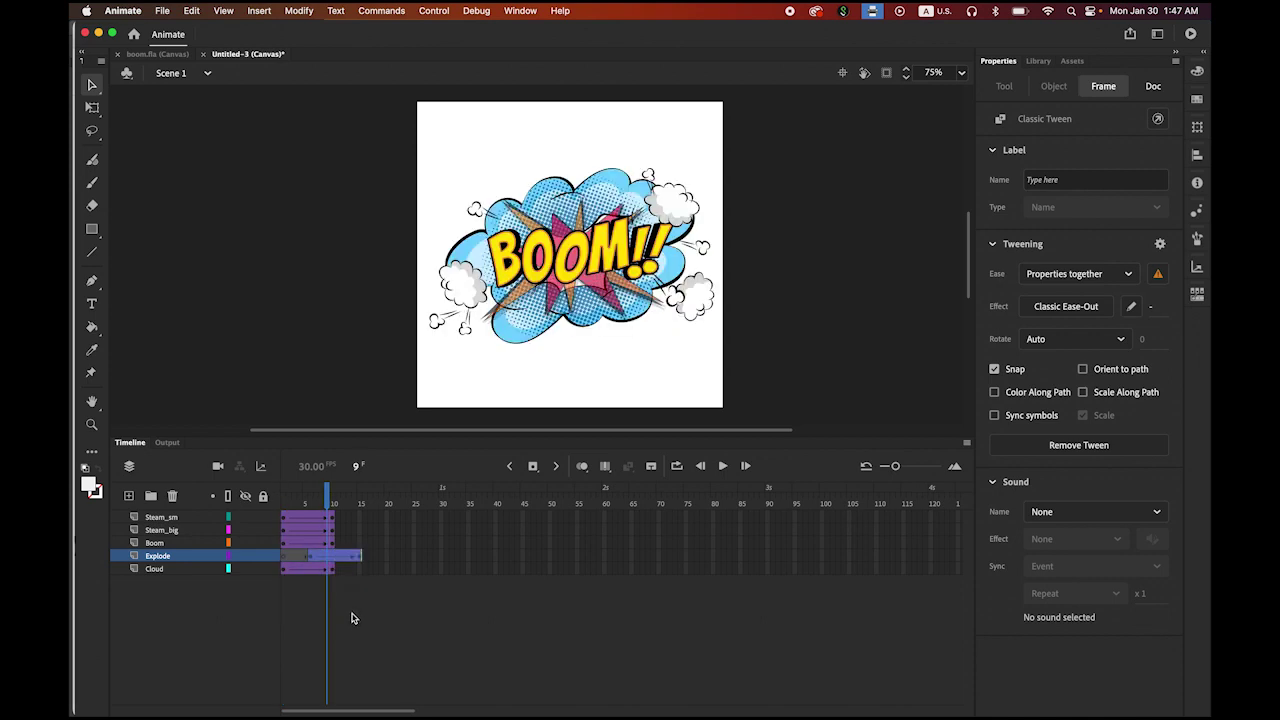
{"action": "left_click", "coordinate": [160, 543]}
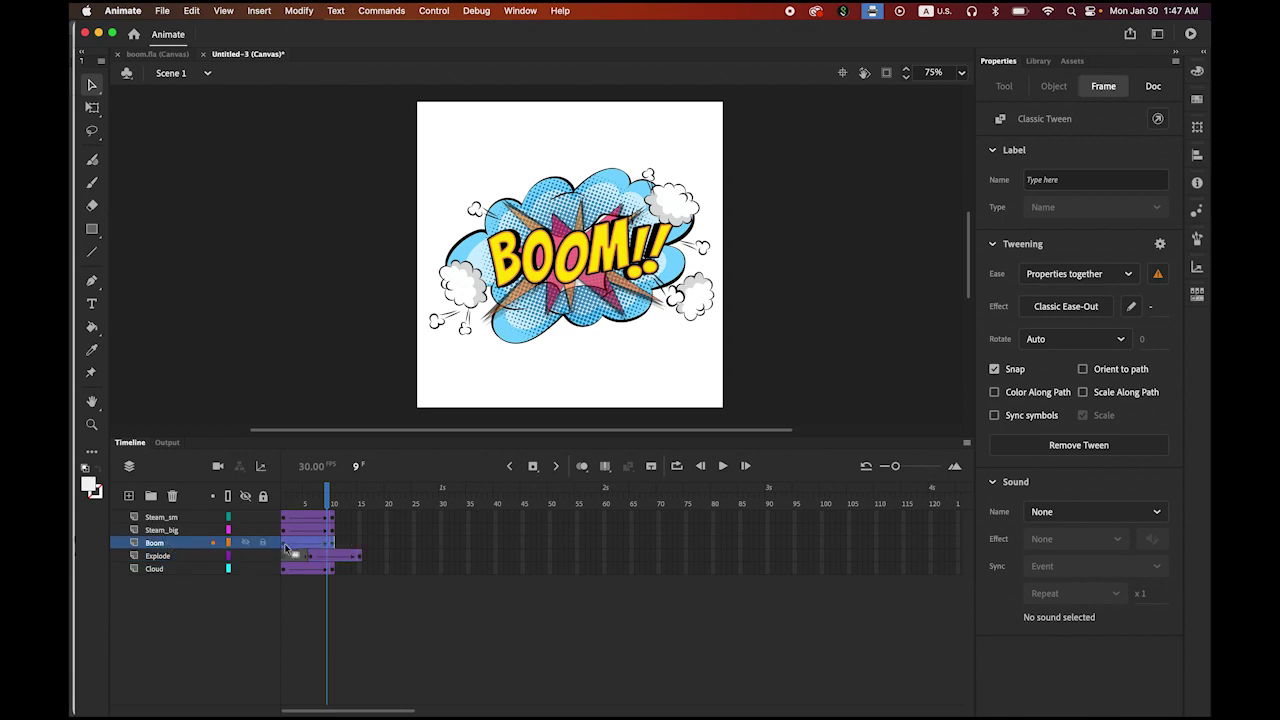
{"action": "left_click_drag", "start_coordinate": [296, 543], "coordinate": [350, 551]}
Shift the Steam_big tween to start at frame 16 and the Steam_sm tween to start at frame 21.
{"action": "left_click", "coordinate": [170, 535]}
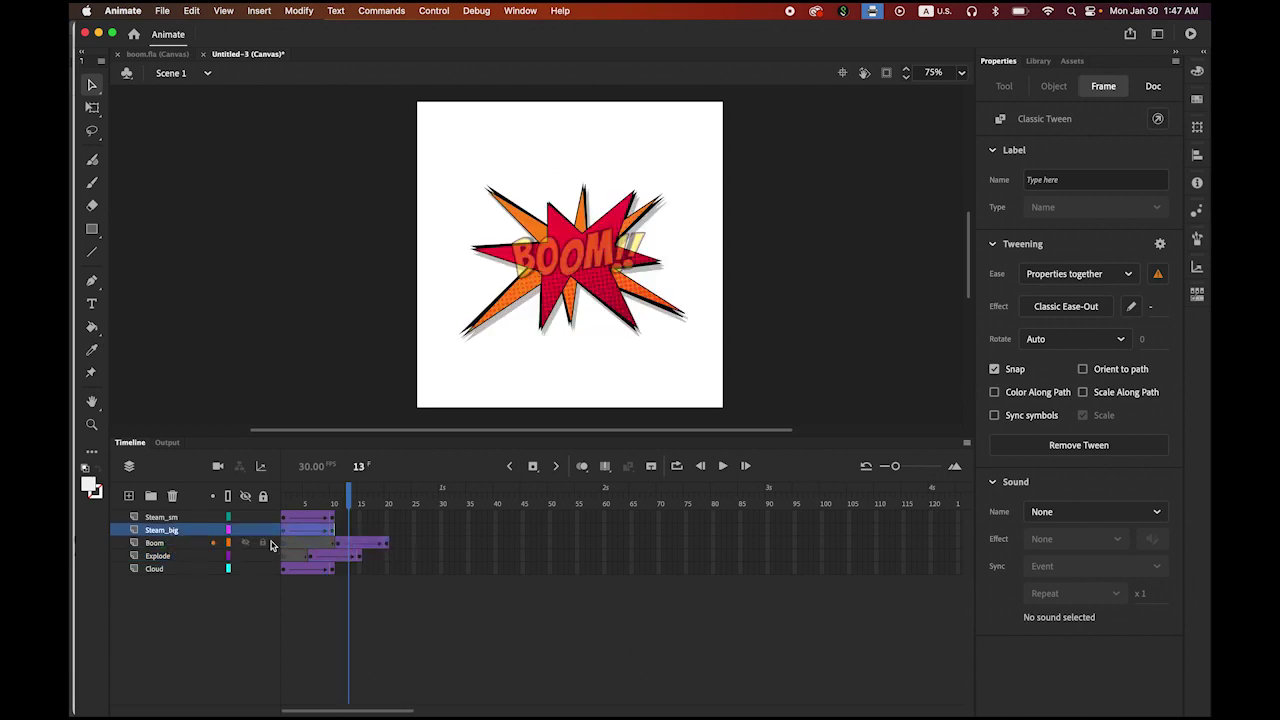
{"action": "left_click_drag", "start_coordinate": [308, 535], "coordinate": [424, 523]}
{"action": "left_click", "coordinate": [160, 517]}
{"action": "key", "text": "Return"}
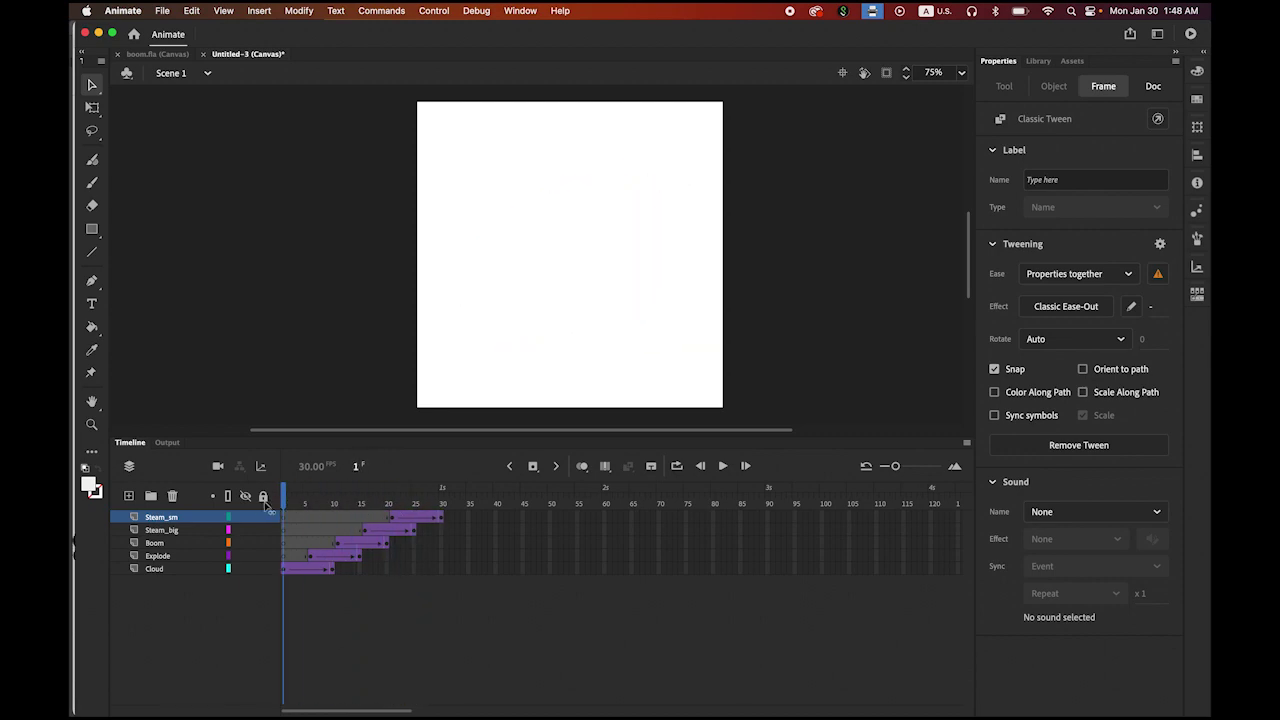
Add keyframes at frame 30 on the Steam_big, Boom, Explode and Cloud layers and play the animation from the start.
{"action": "left_click_drag", "start_coordinate": [377, 510], "coordinate": [447, 511]}
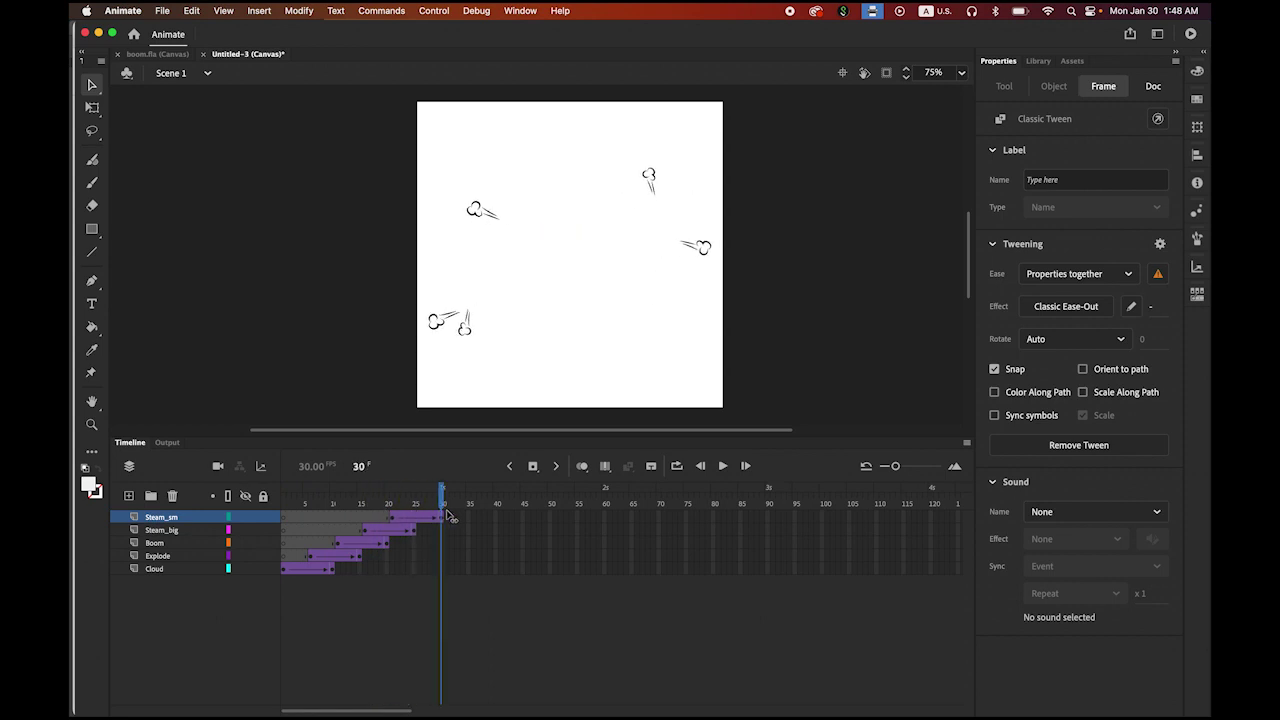
{"action": "left_click", "coordinate": [447, 515]}
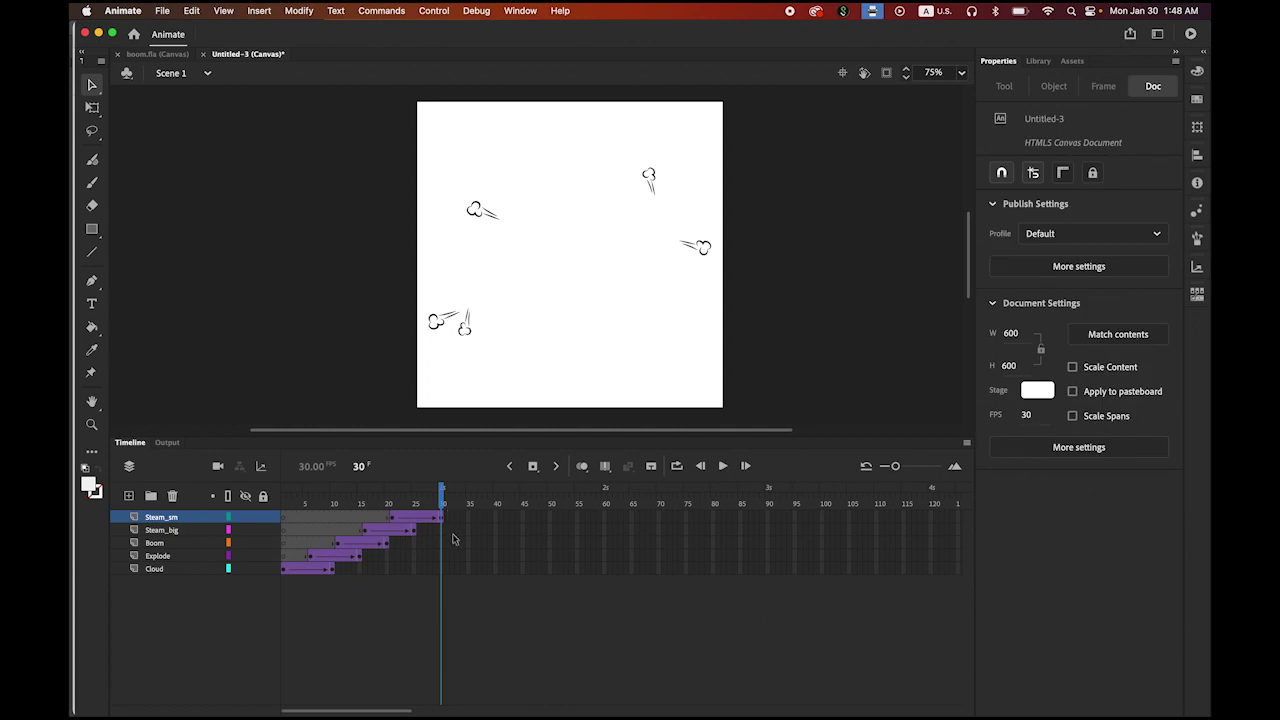
{"action": "left_click", "coordinate": [160, 532]}
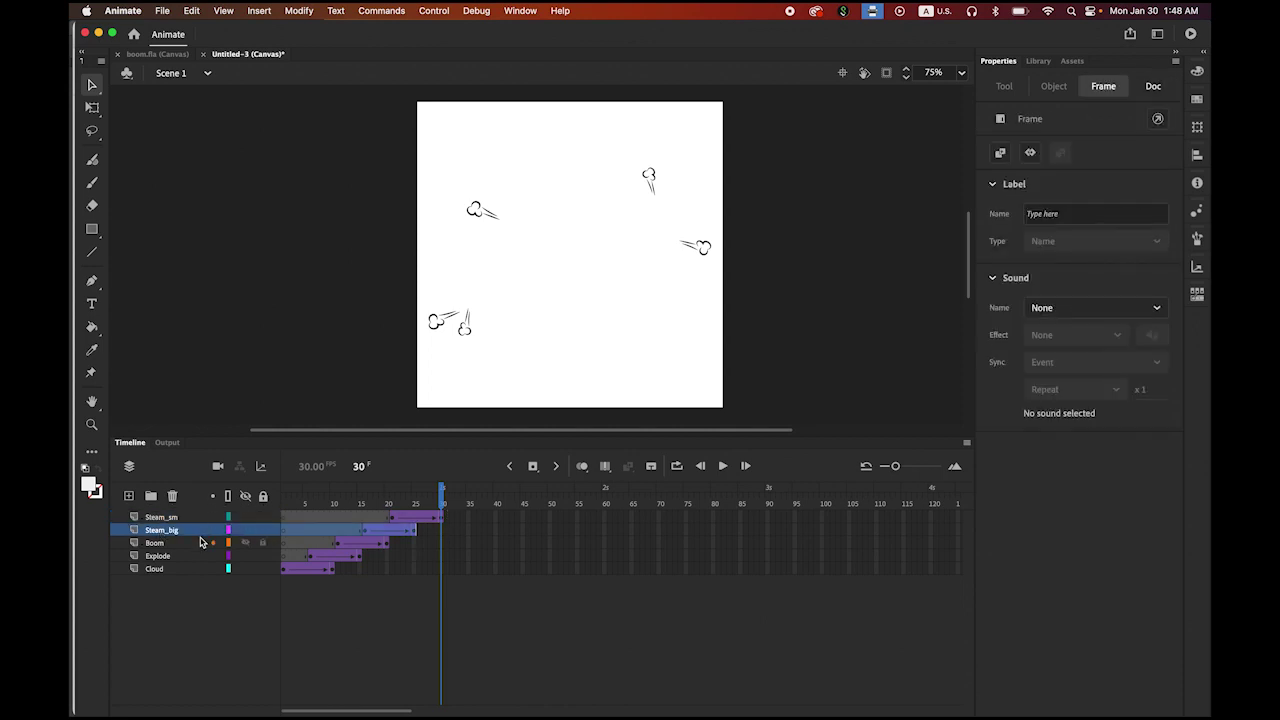
{"action": "left_click", "coordinate": [441, 529]}
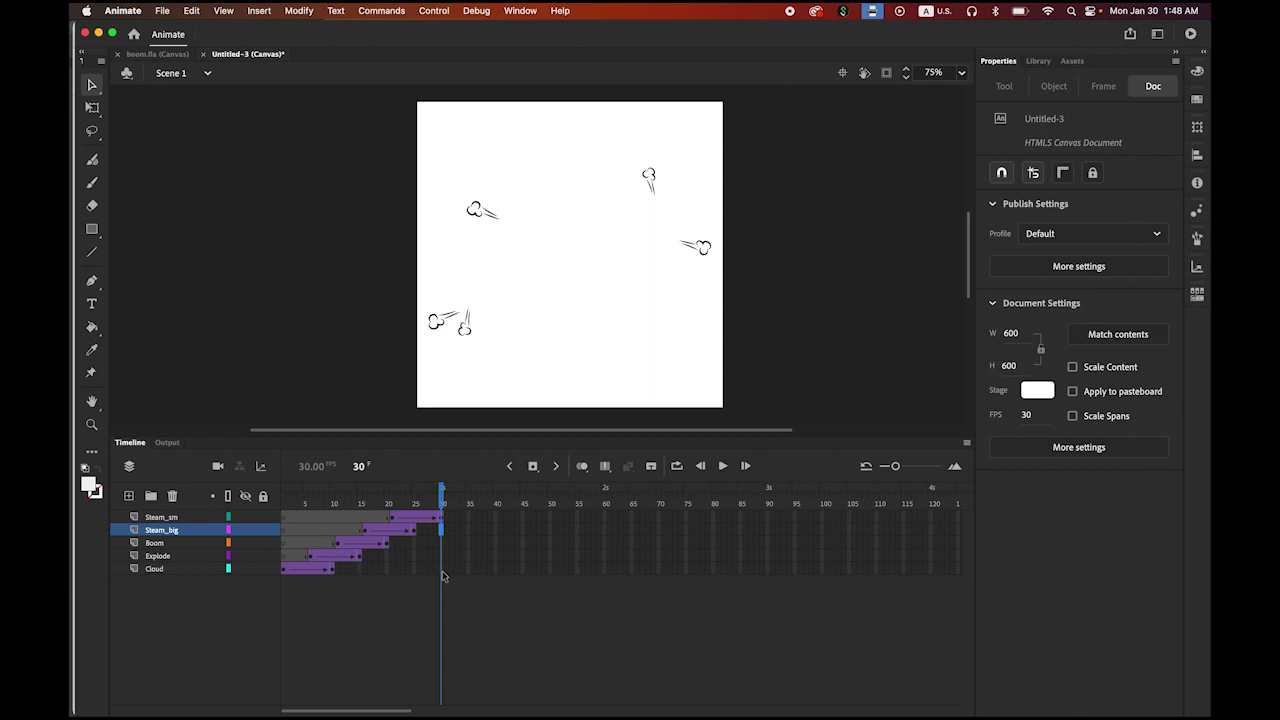
{"action": "left_click", "coordinate": [443, 574]}
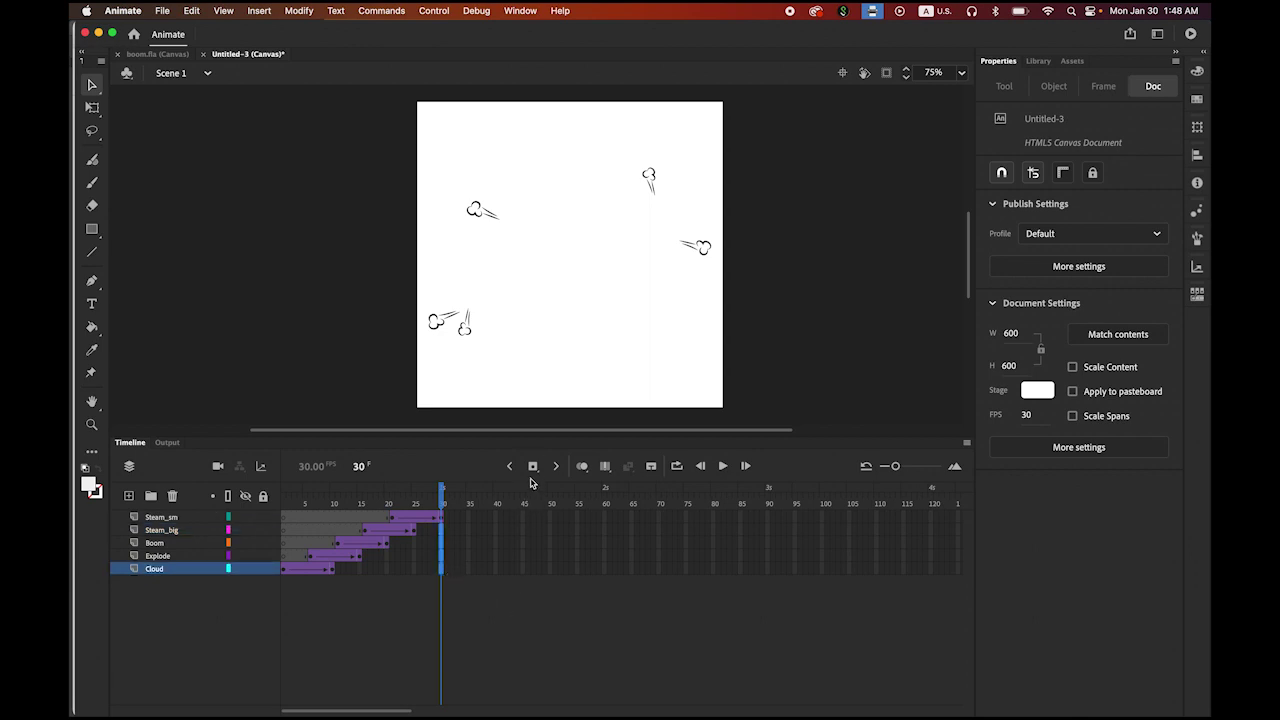
{"action": "left_click", "coordinate": [532, 473]}
{"action": "left_click_drag", "start_coordinate": [441, 495], "coordinate": [250, 494]}
{"action": "left_click", "coordinate": [722, 466]}
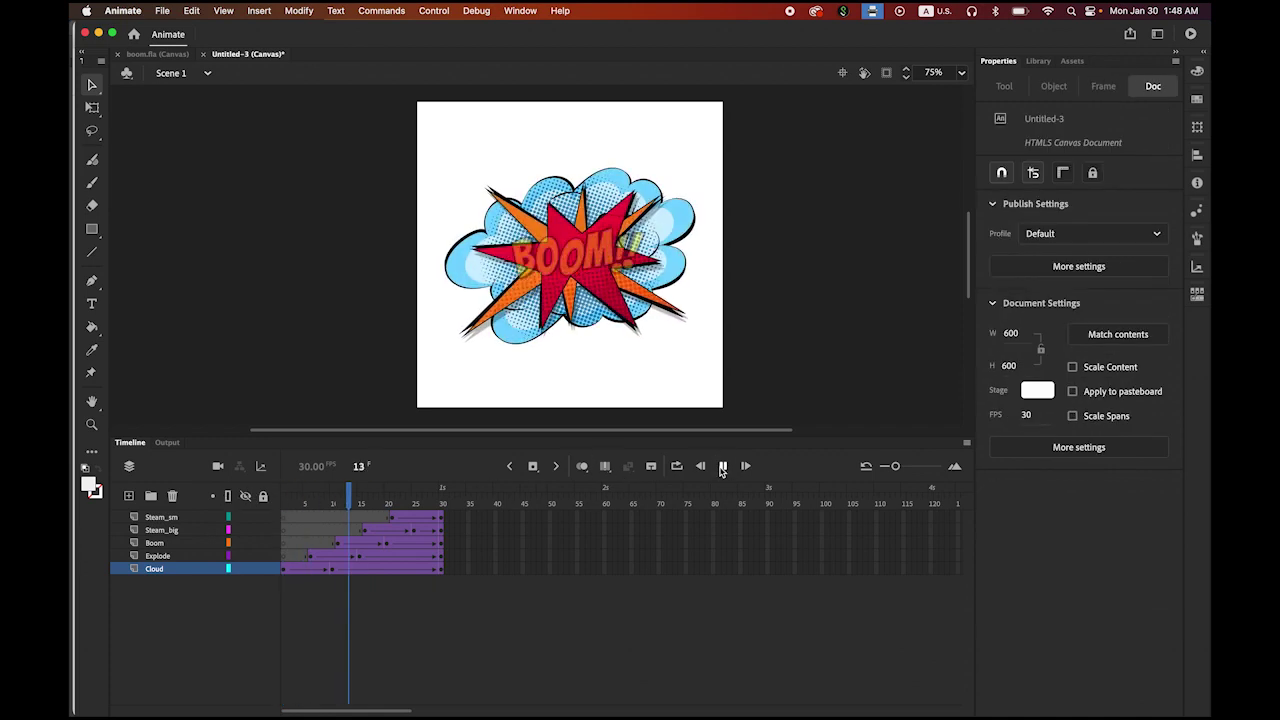
Test the movie in the browser and return to the timeline in Animate.
{"action": "left_click", "coordinate": [449, 12]}
{"action": "mouse_move", "coordinate": [570, 172]}
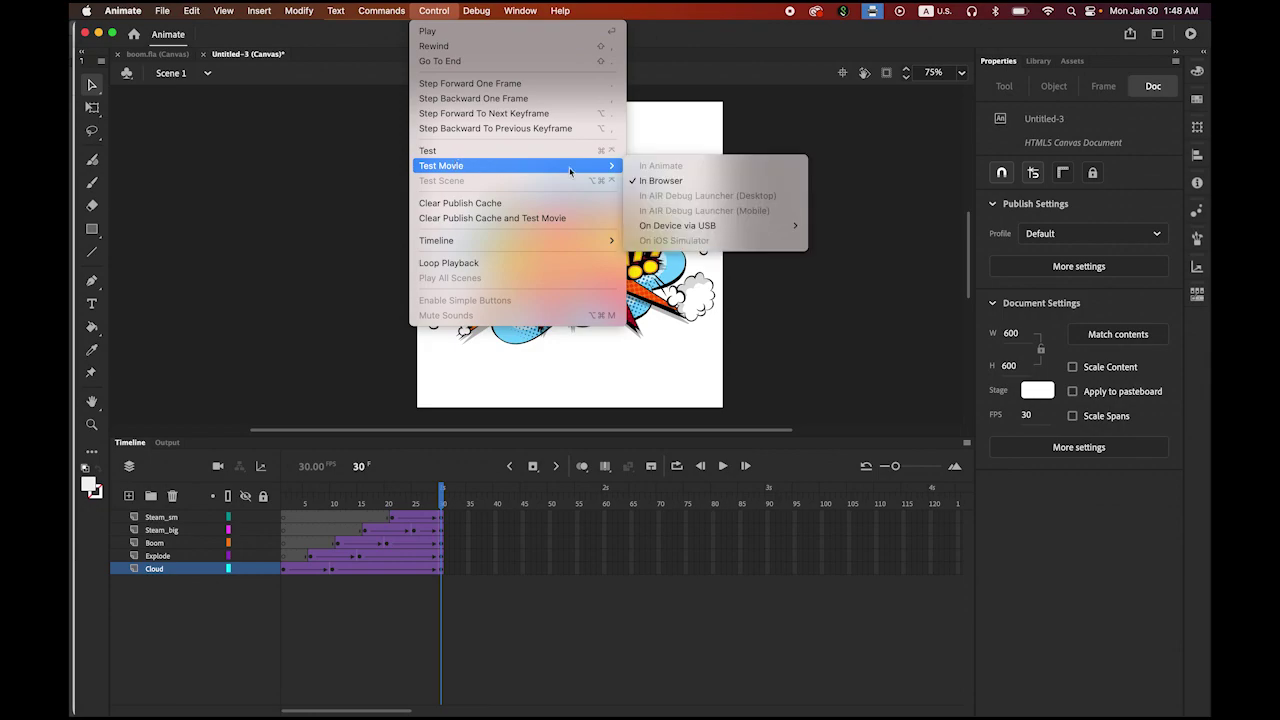
{"action": "left_click", "coordinate": [680, 182]}
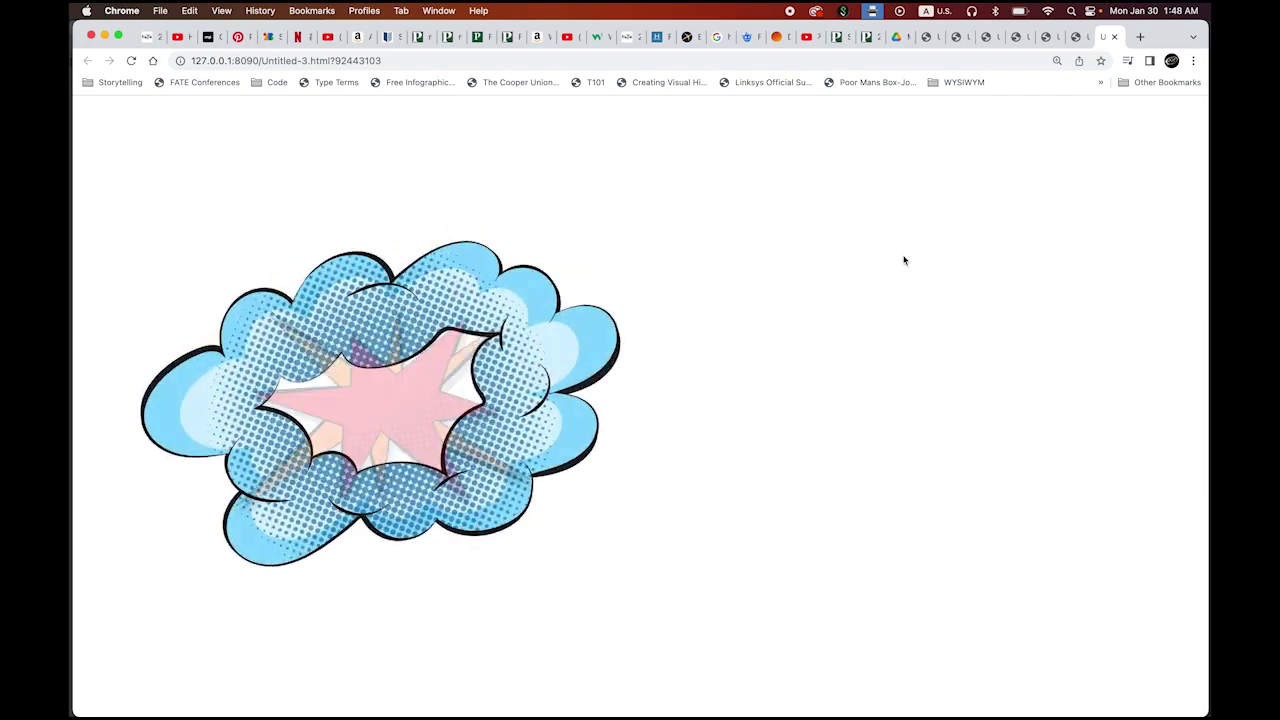
{"action": "mouse_move", "coordinate": [566, 708]}
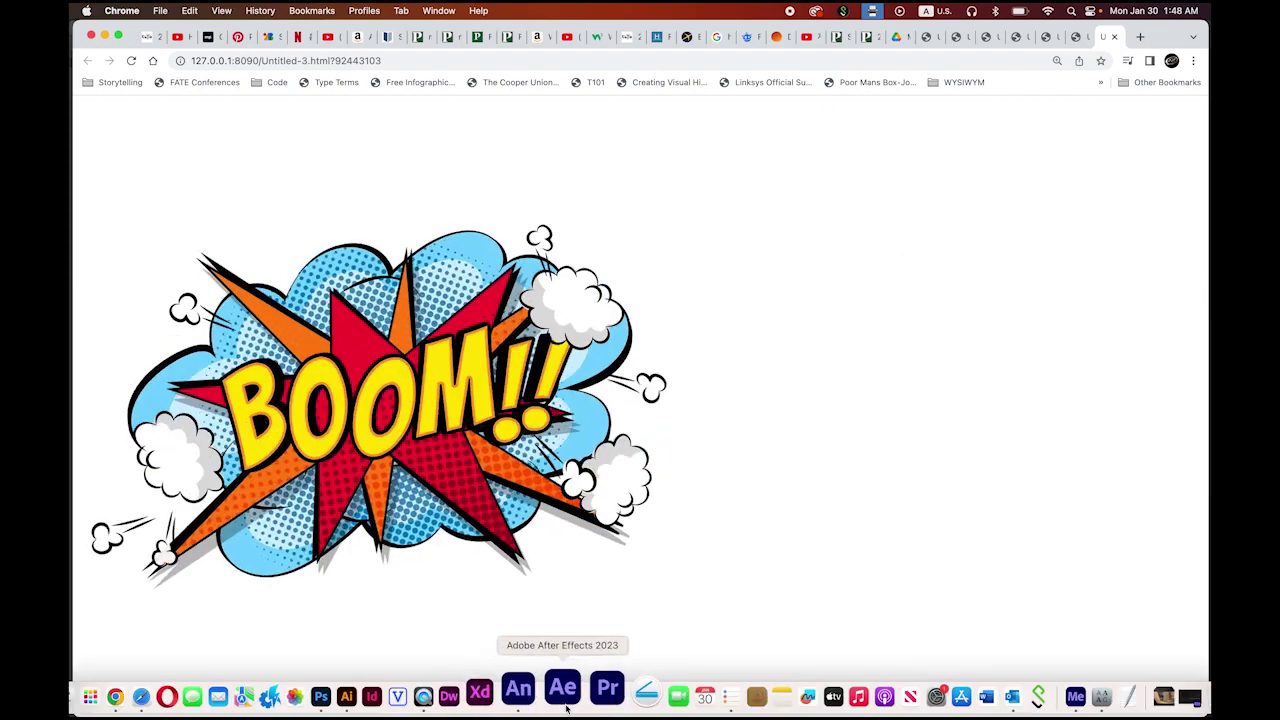
{"action": "left_click", "coordinate": [518, 690]}
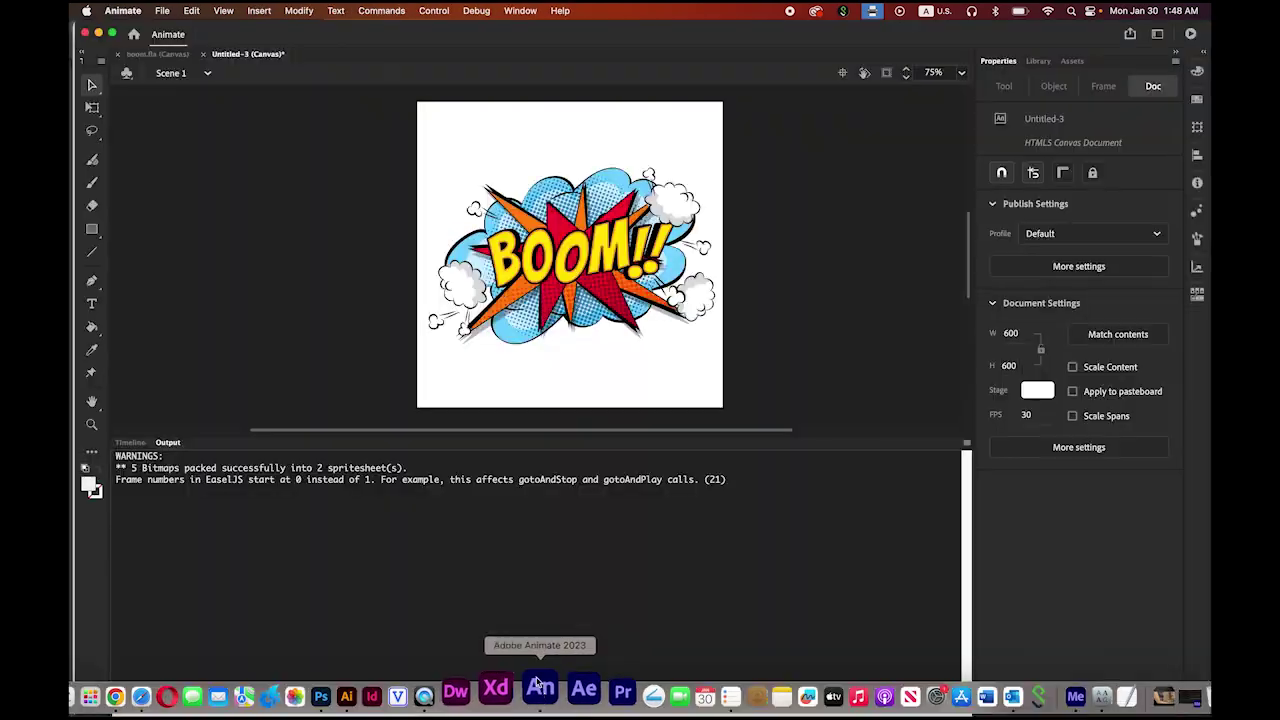
{"action": "left_click", "coordinate": [130, 443]}
{"action": "key", "text": "Return"}
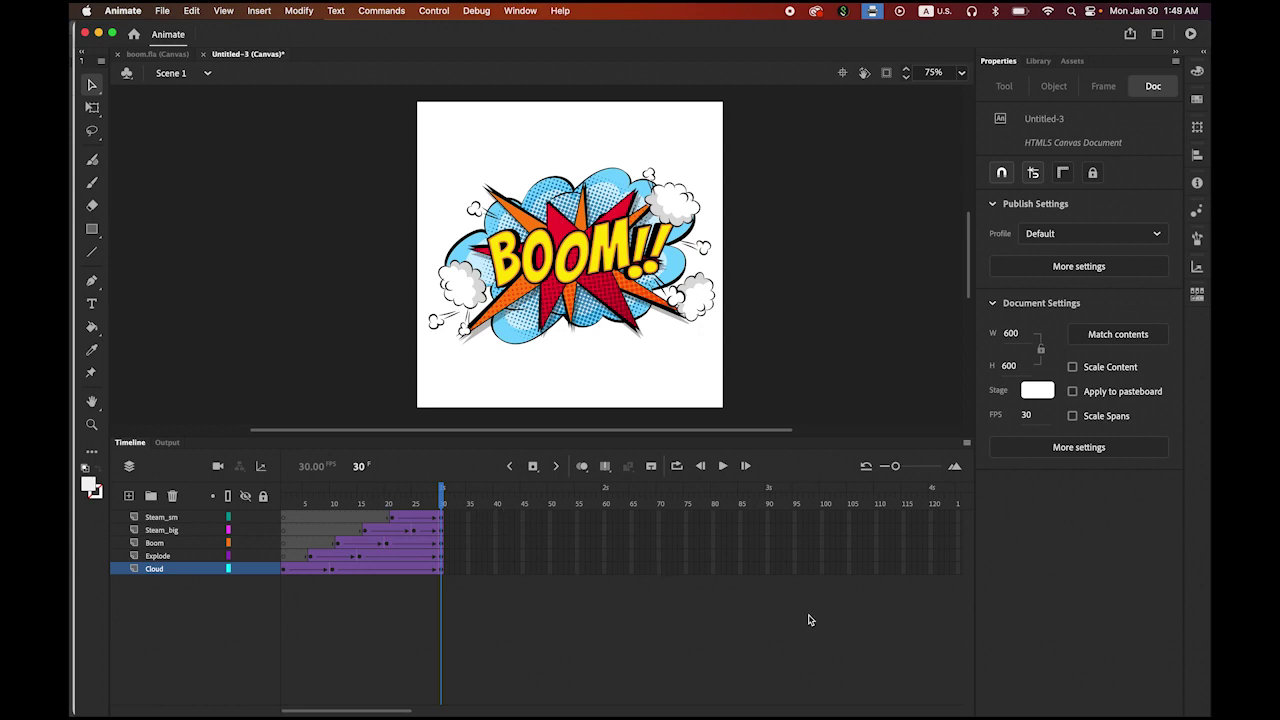
Add keyframes at frame 120 on all five layers, from Steam_sm to Cloud.
{"action": "left_click_drag", "start_coordinate": [395, 711], "coordinate": [425, 713]}
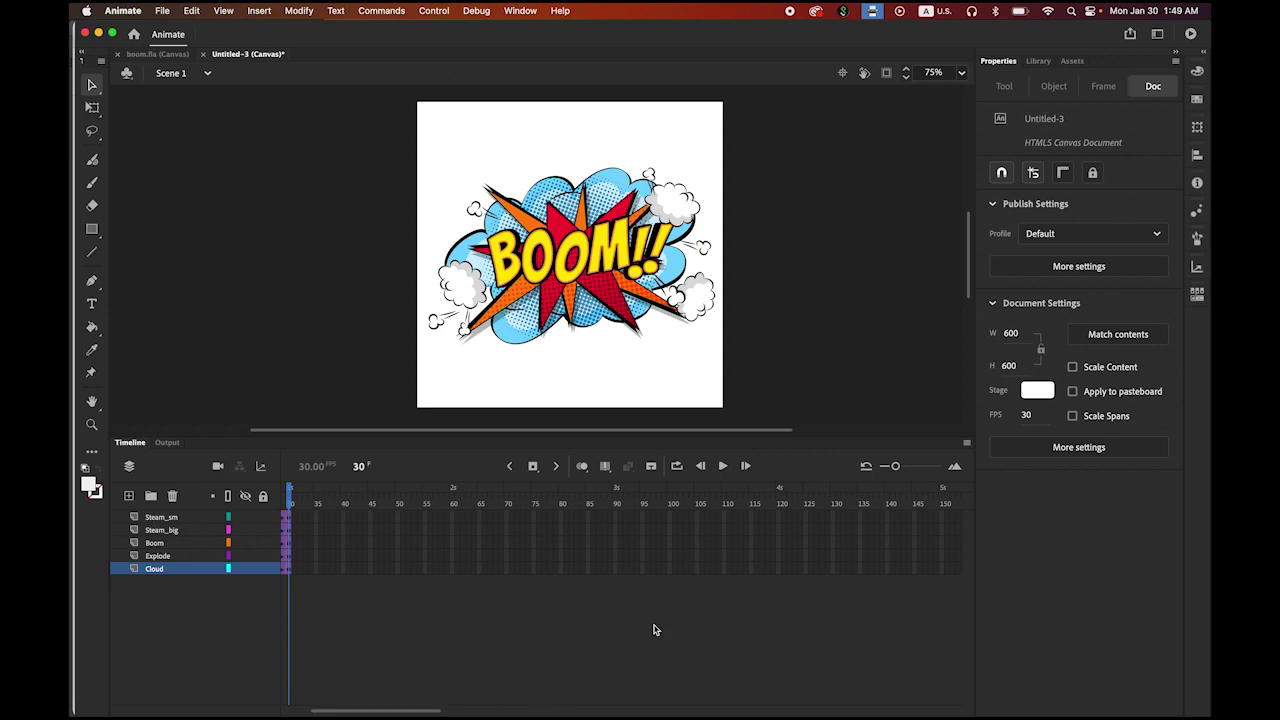
{"action": "left_click", "coordinate": [779, 517]}
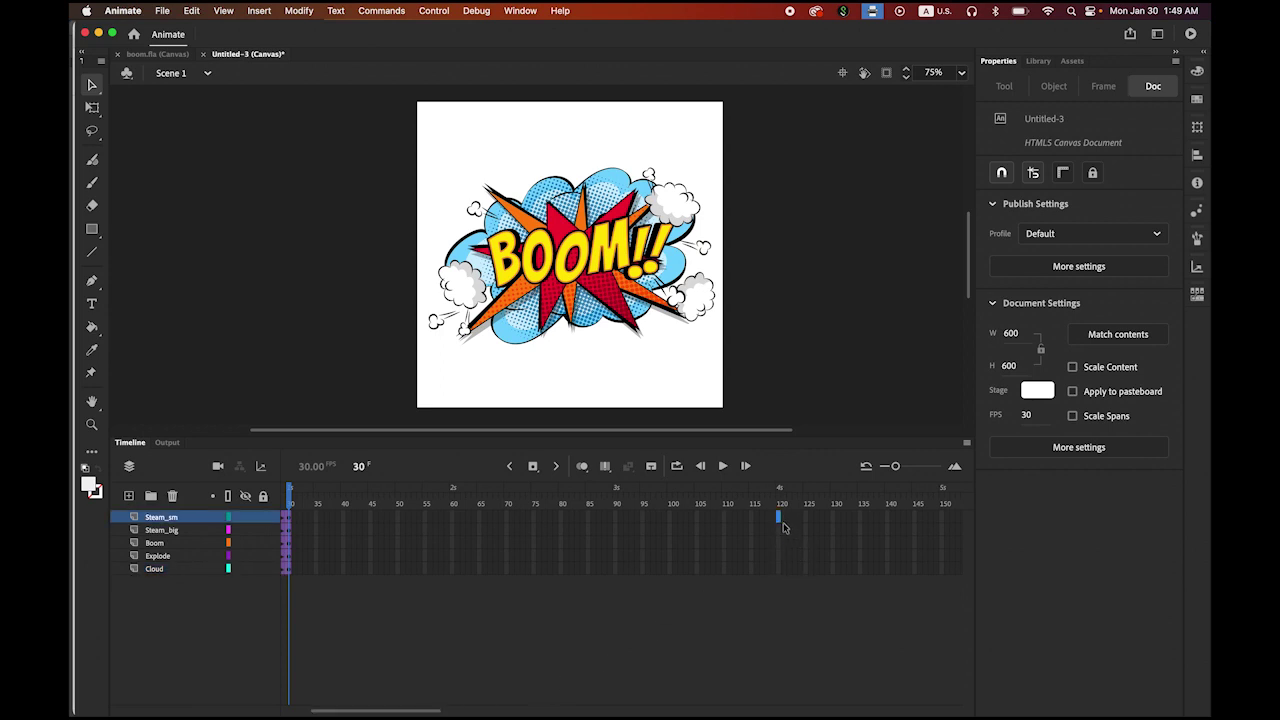
{"action": "left_click", "coordinate": [780, 570], "text": "shift"}
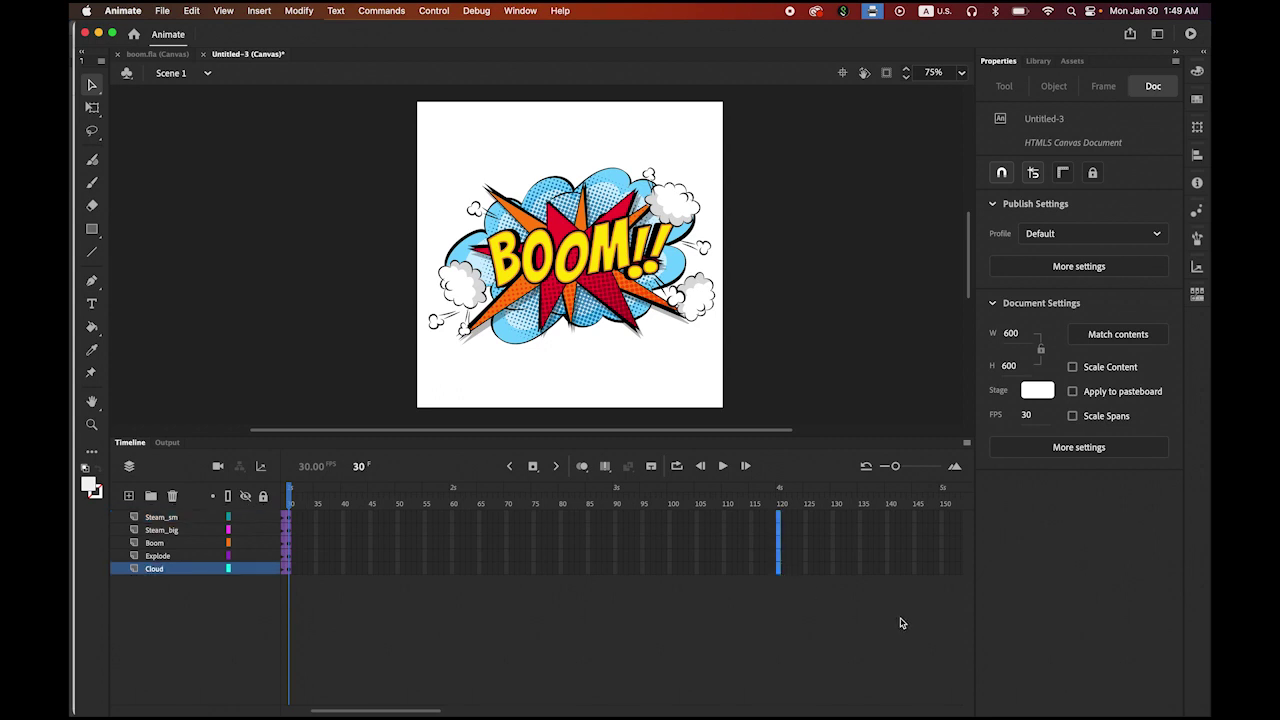
{"action": "left_click", "coordinate": [531, 467]}
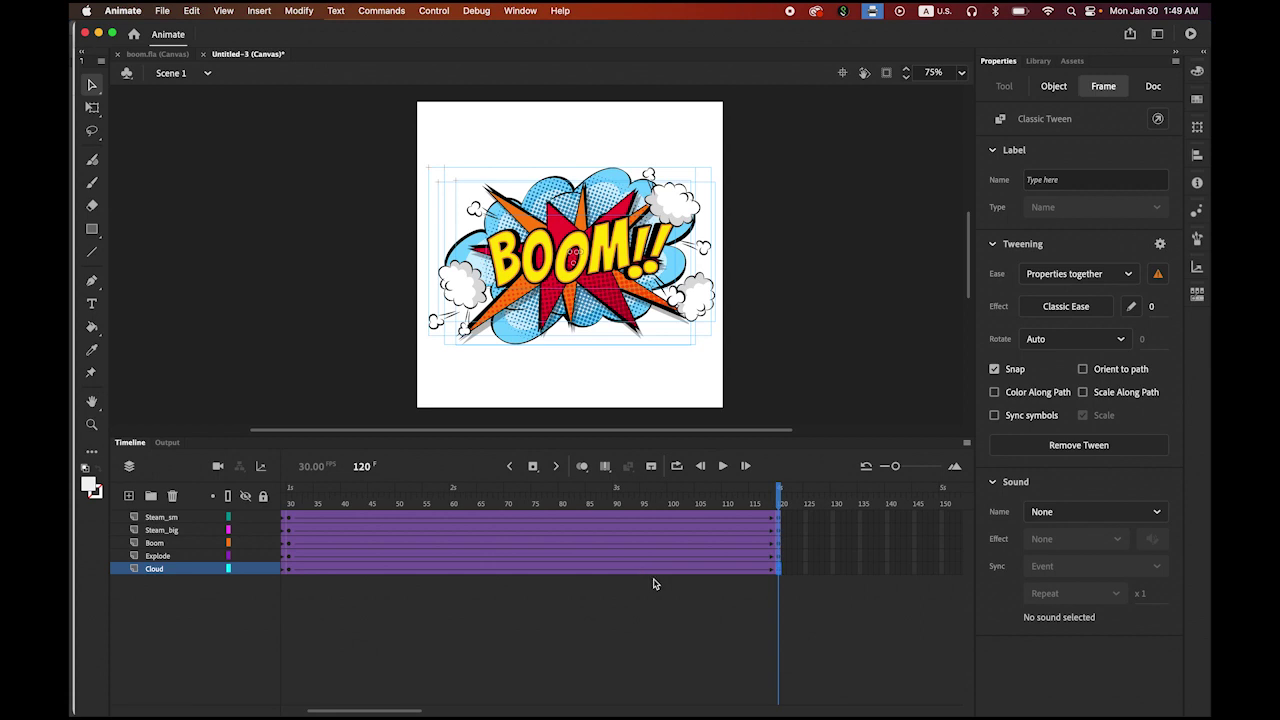
Test the extended 120-frame movie in the browser and go back to the Animate timeline.
{"action": "left_click", "coordinate": [436, 10]}
{"action": "mouse_move", "coordinate": [479, 167]}
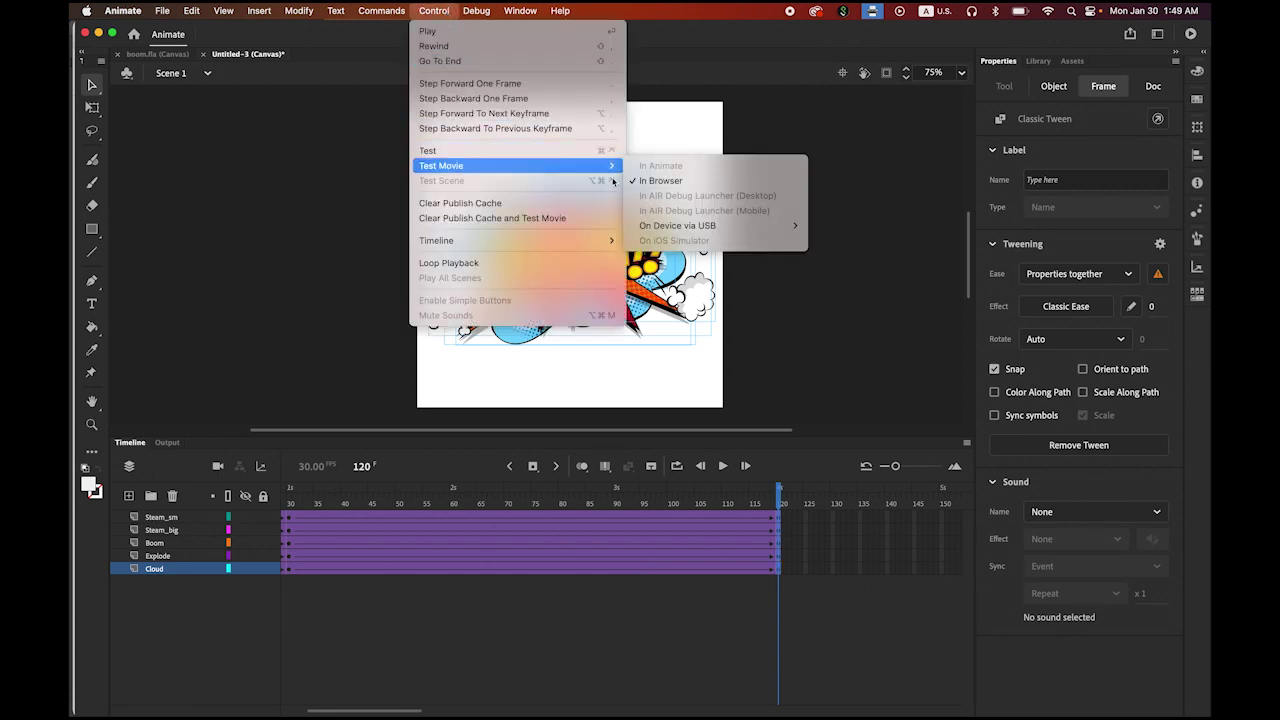
{"action": "left_click", "coordinate": [703, 184]}
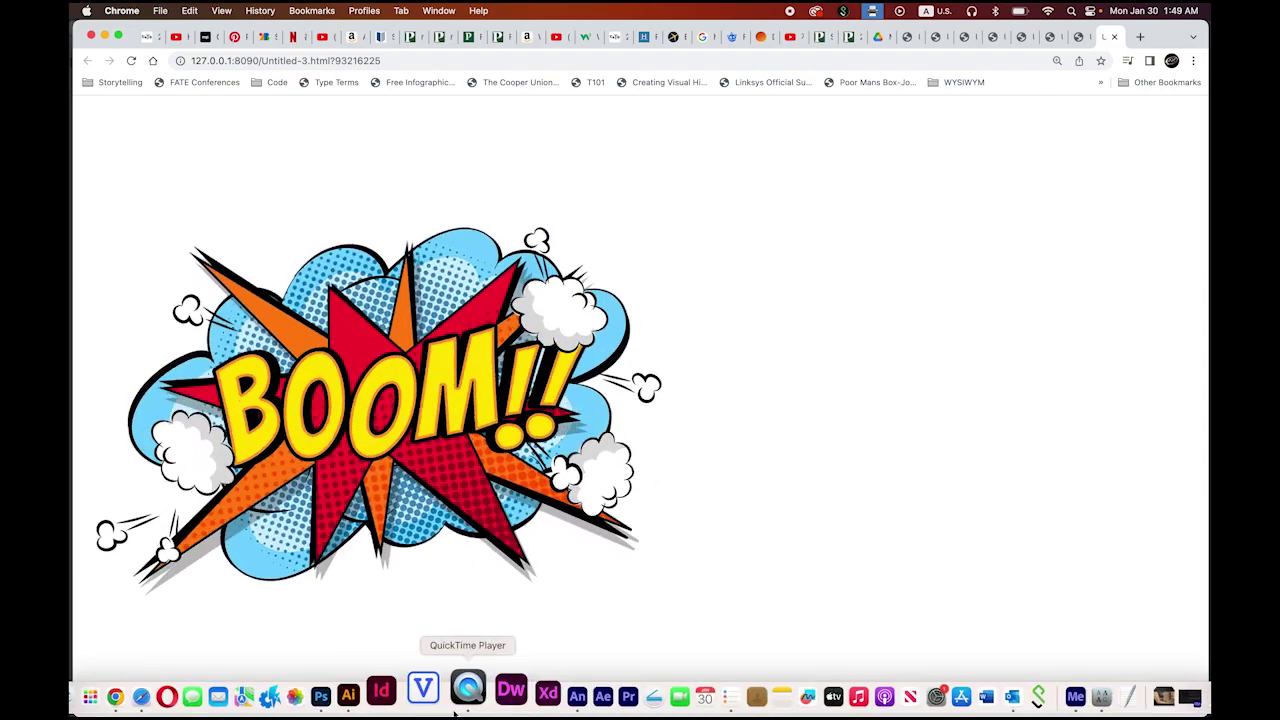
{"action": "left_click", "coordinate": [548, 690]}
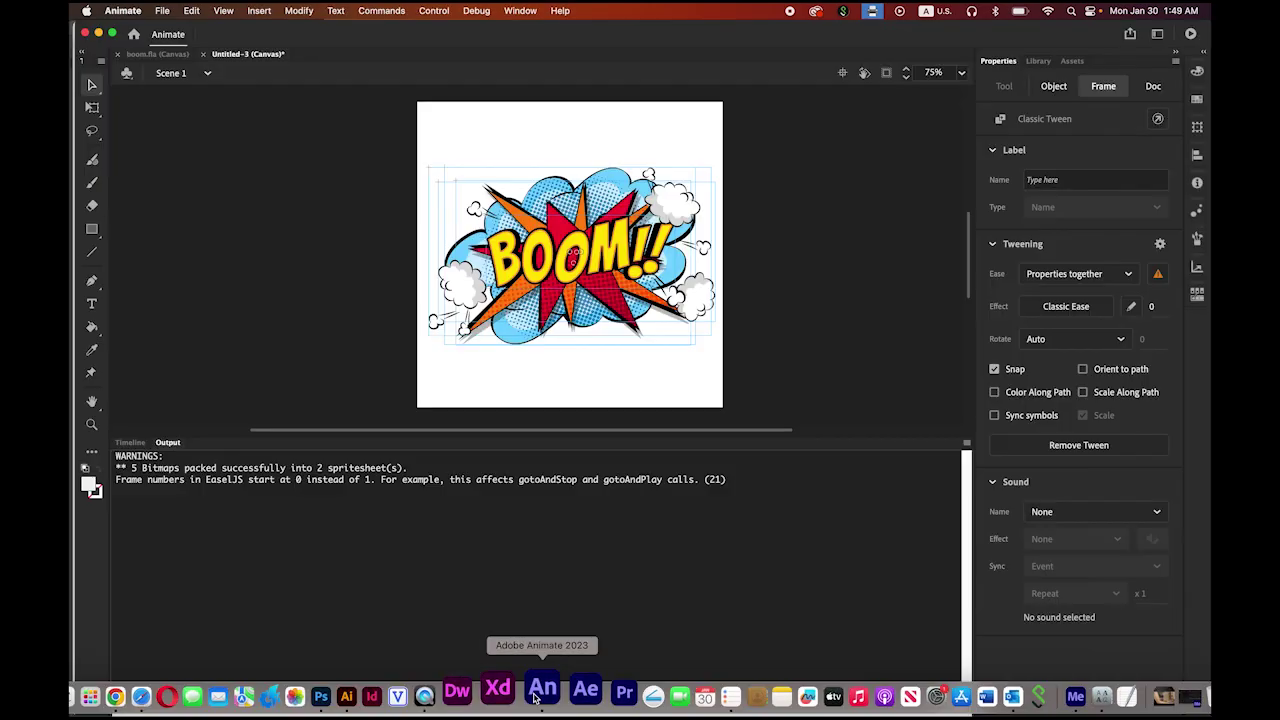
{"action": "left_click", "coordinate": [138, 444]}
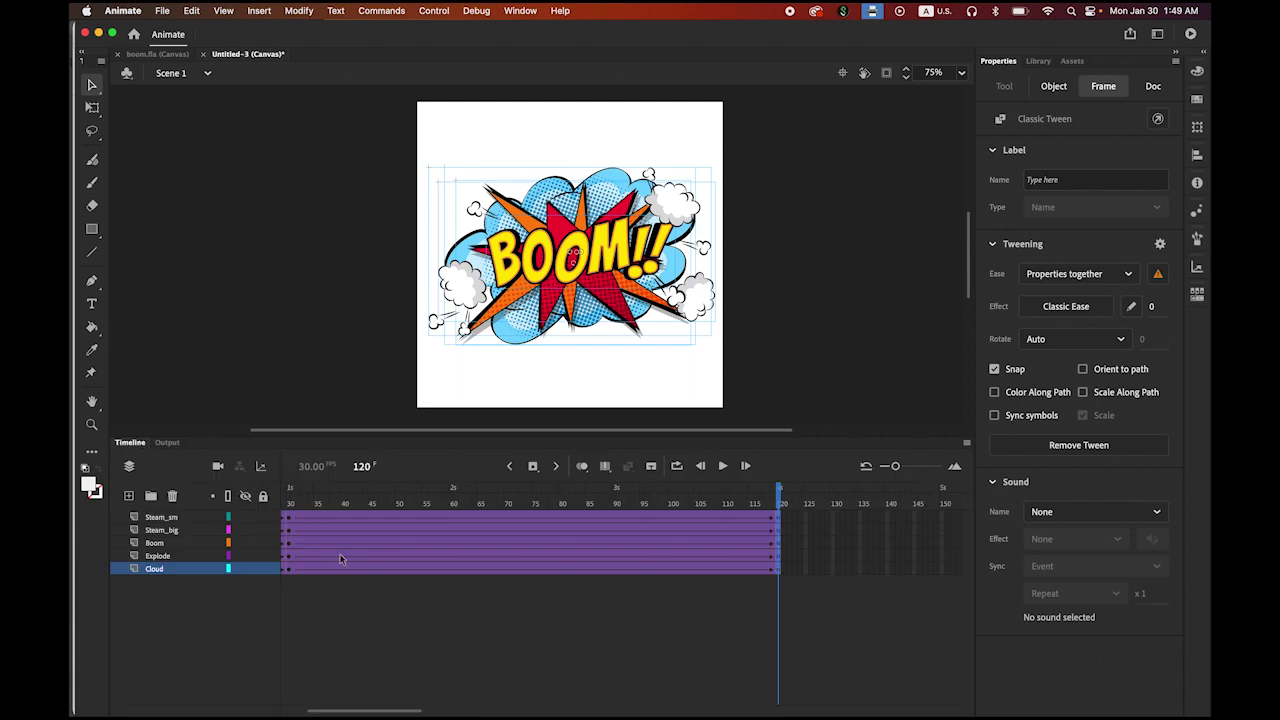
Add a new layer below the Cloud layer and name it BG.
{"action": "left_click", "coordinate": [128, 495]}
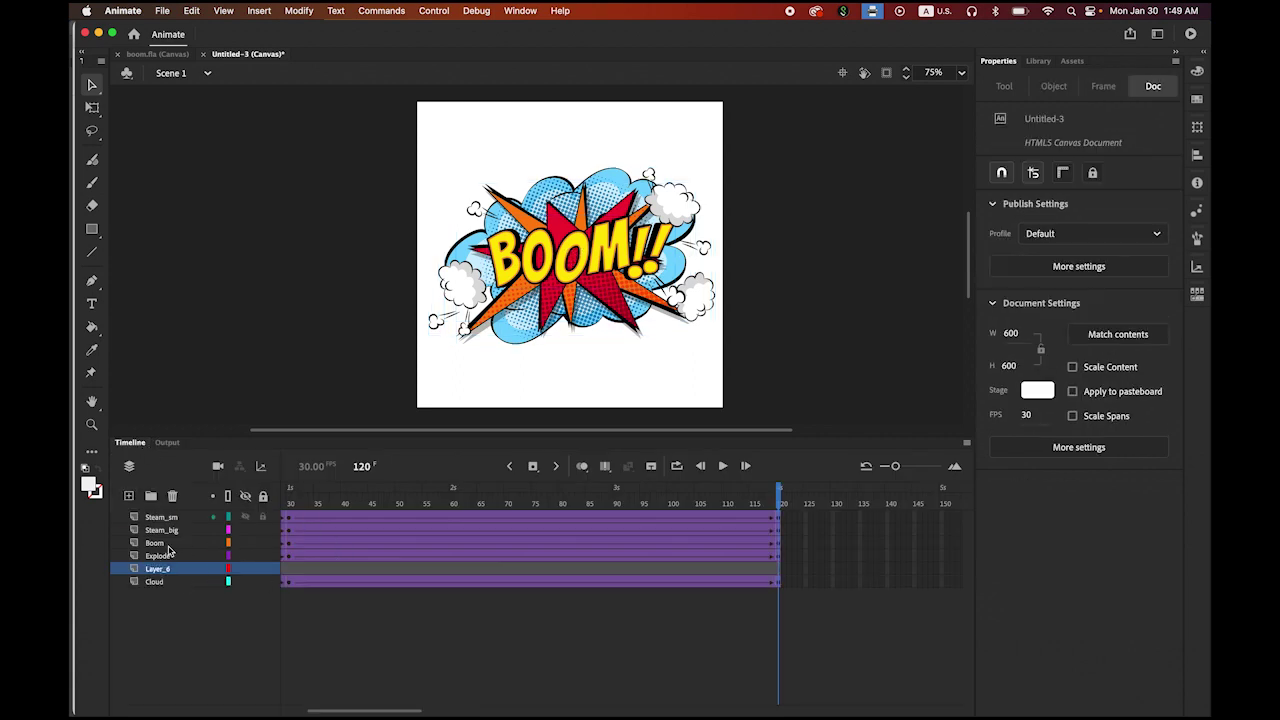
{"action": "left_click_drag", "start_coordinate": [160, 572], "coordinate": [160, 594]}
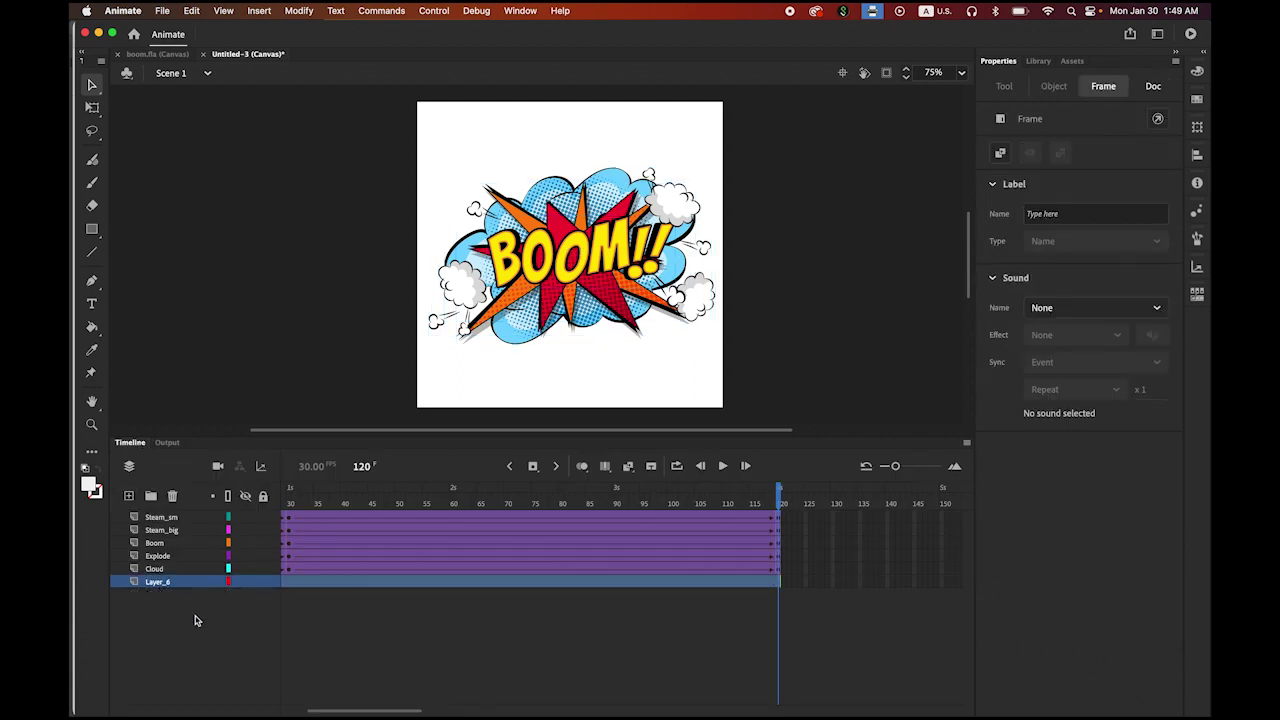
{"action": "double_click", "coordinate": [157, 582]}
{"action": "type", "text": "BG"}
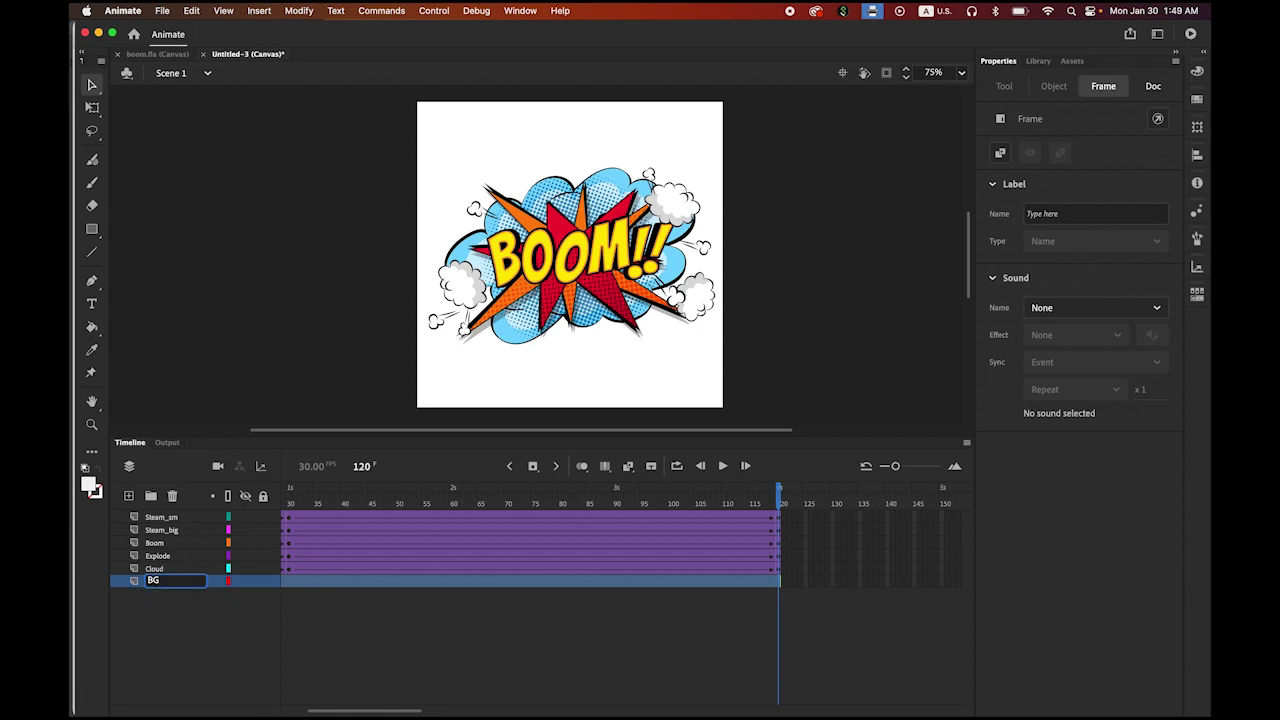
{"action": "key", "text": "Return"}
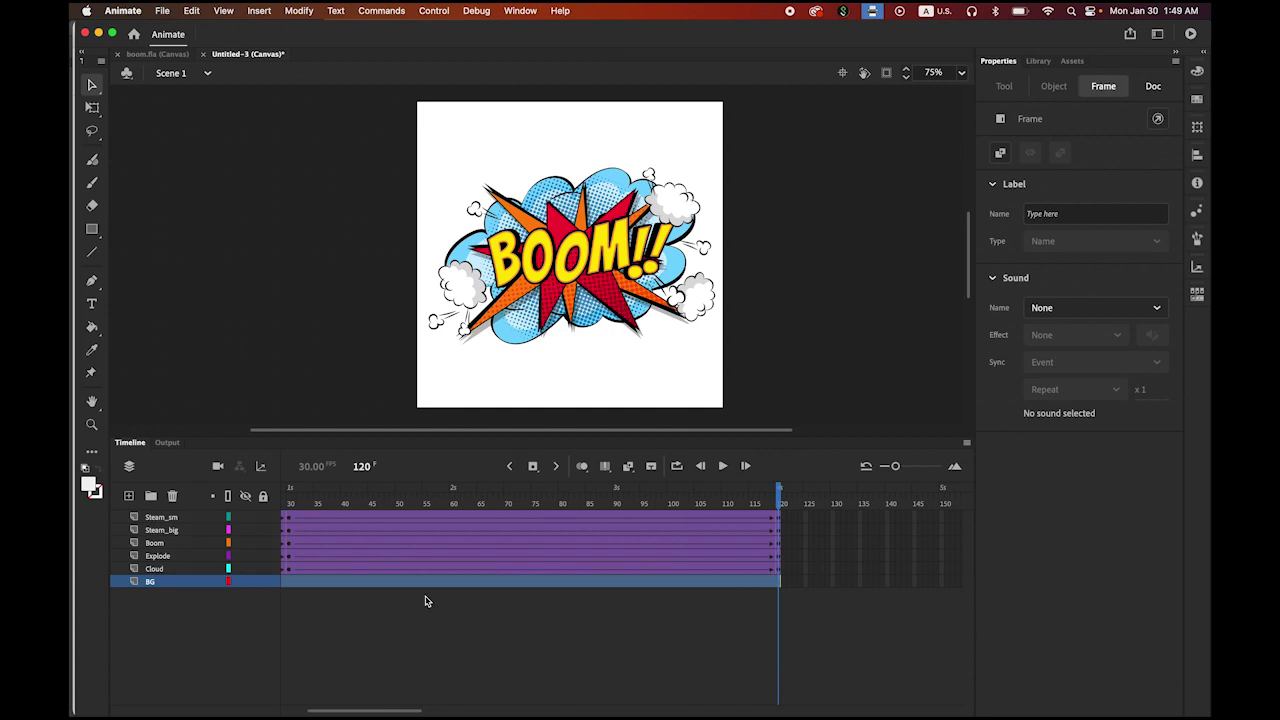
Return the playhead to frame 1, switch to Photoshop and copy the BG layer's artwork from boom.psd.
{"action": "left_click_drag", "start_coordinate": [780, 498], "coordinate": [212, 484]}
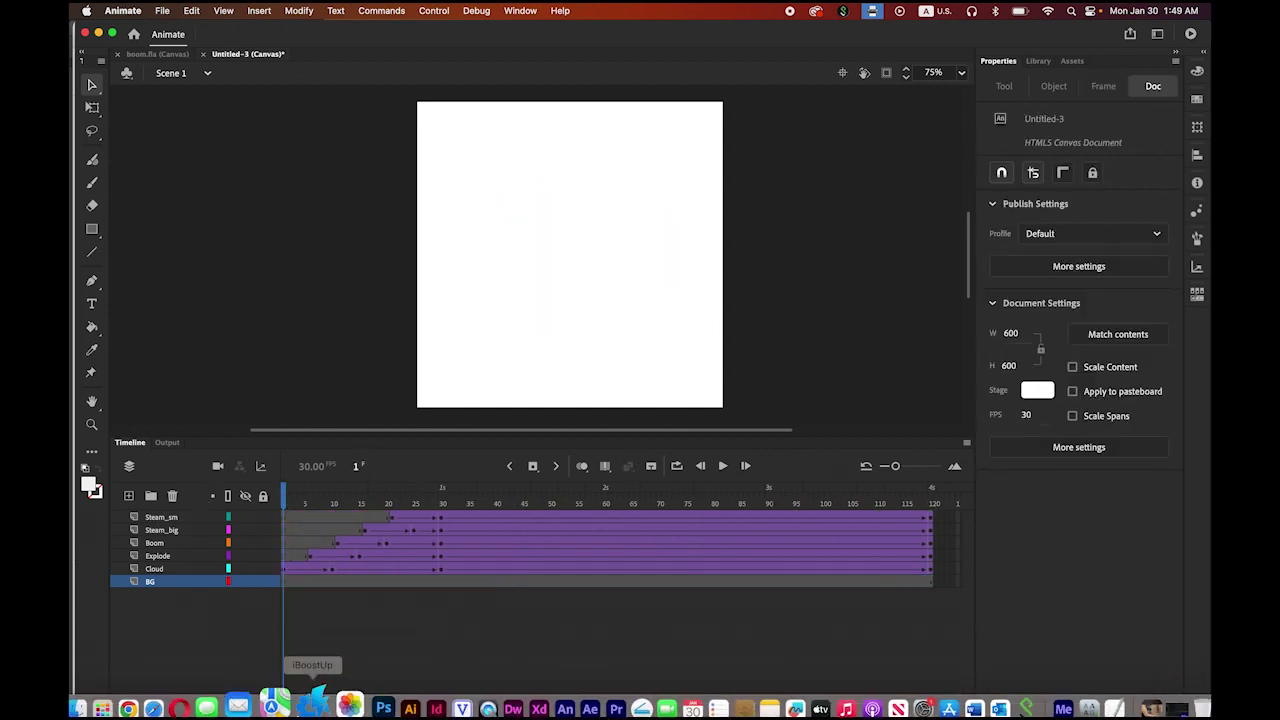
{"action": "left_click", "coordinate": [360, 695]}
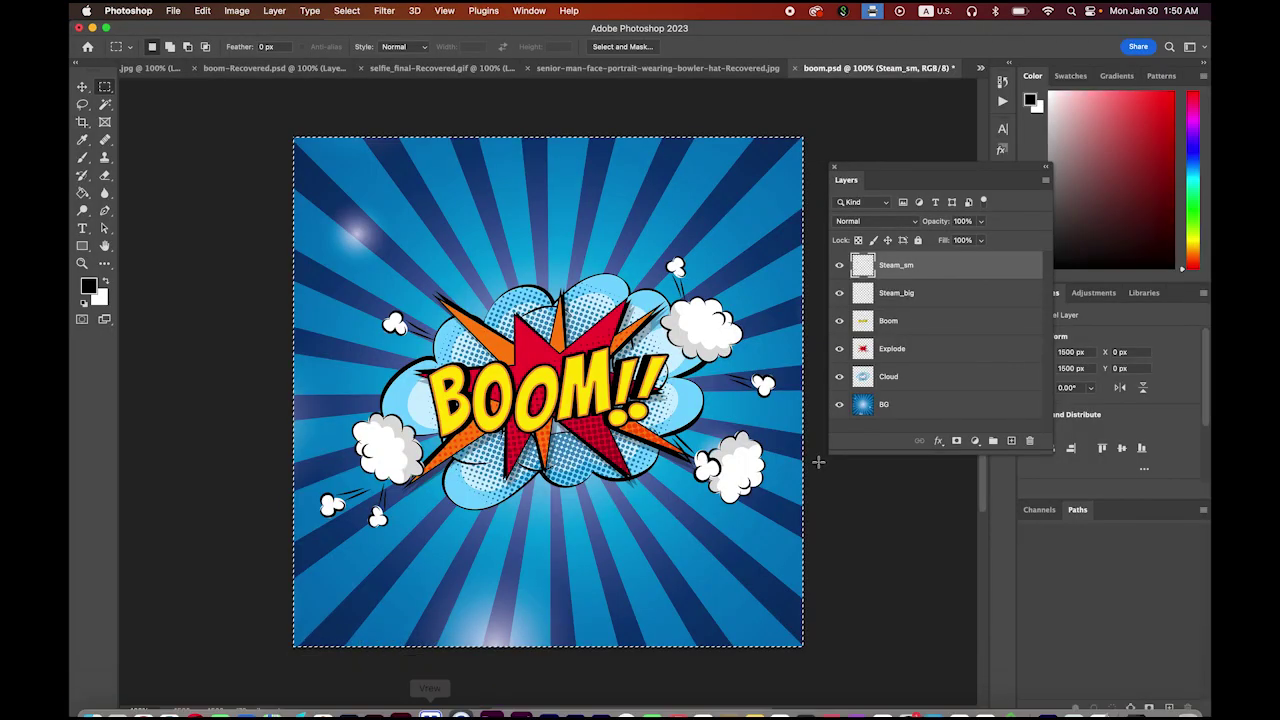
{"action": "left_click", "coordinate": [920, 405]}
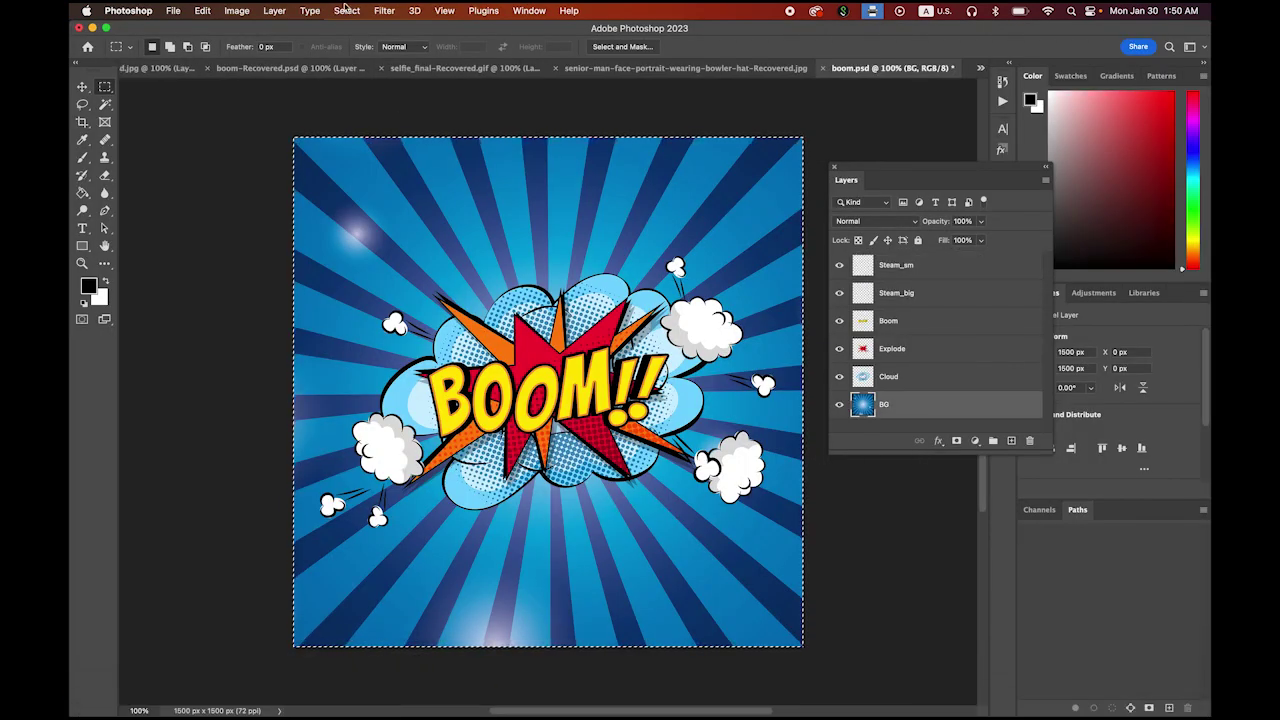
{"action": "left_click", "coordinate": [202, 10]}
{"action": "left_click", "coordinate": [236, 106]}
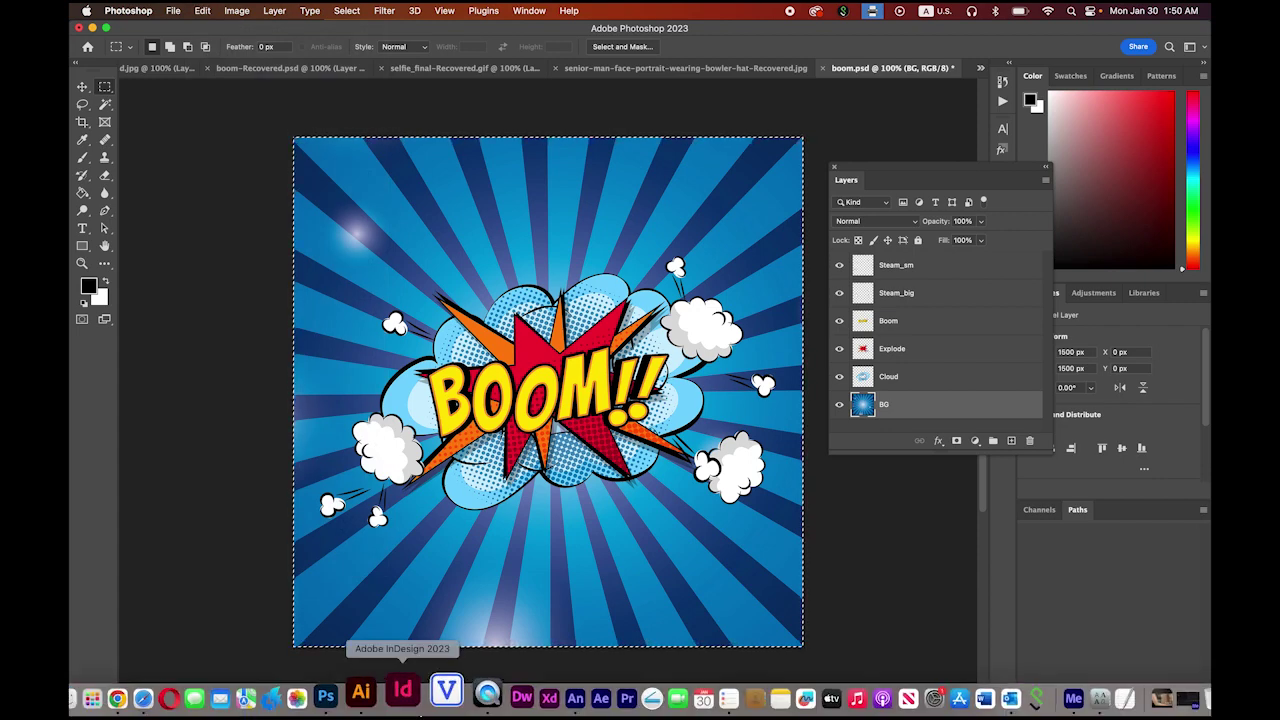
Switch back to Animate, paste the sunburst on the BG layer and center its rays on the stage, at about X -447, Y -455.
{"action": "left_click", "coordinate": [539, 695]}
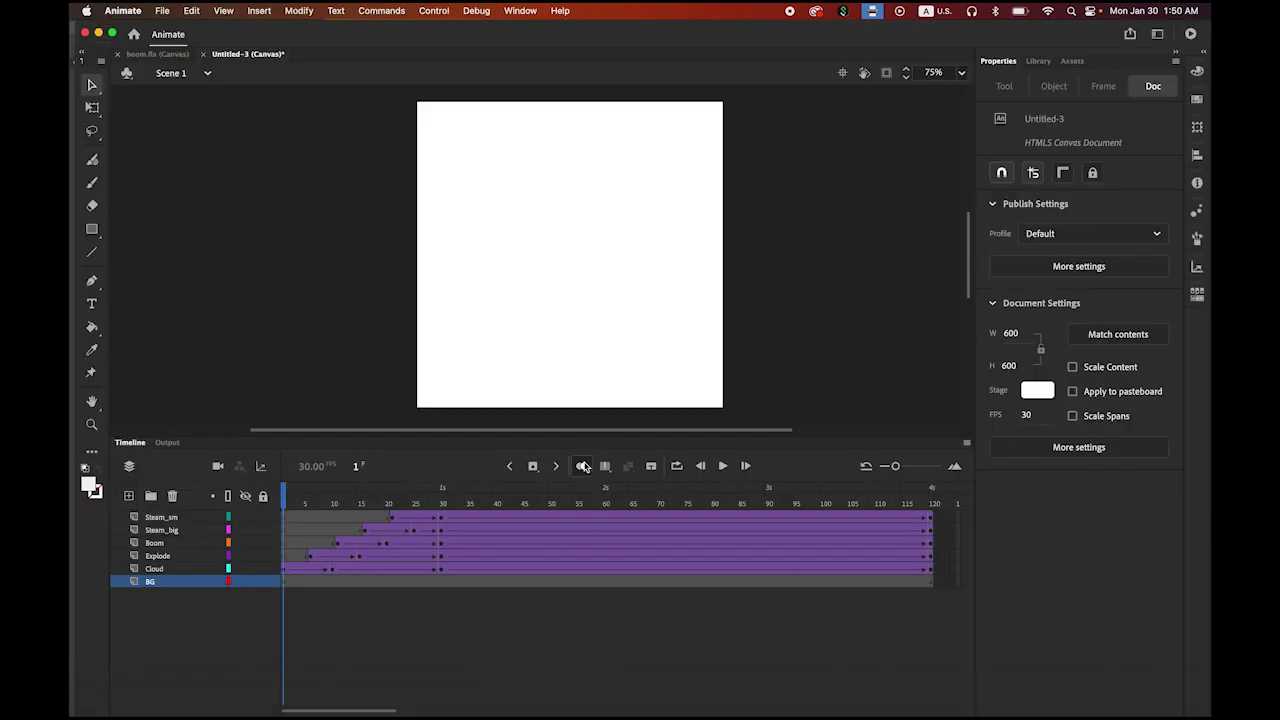
{"action": "left_click", "coordinate": [188, 12]}
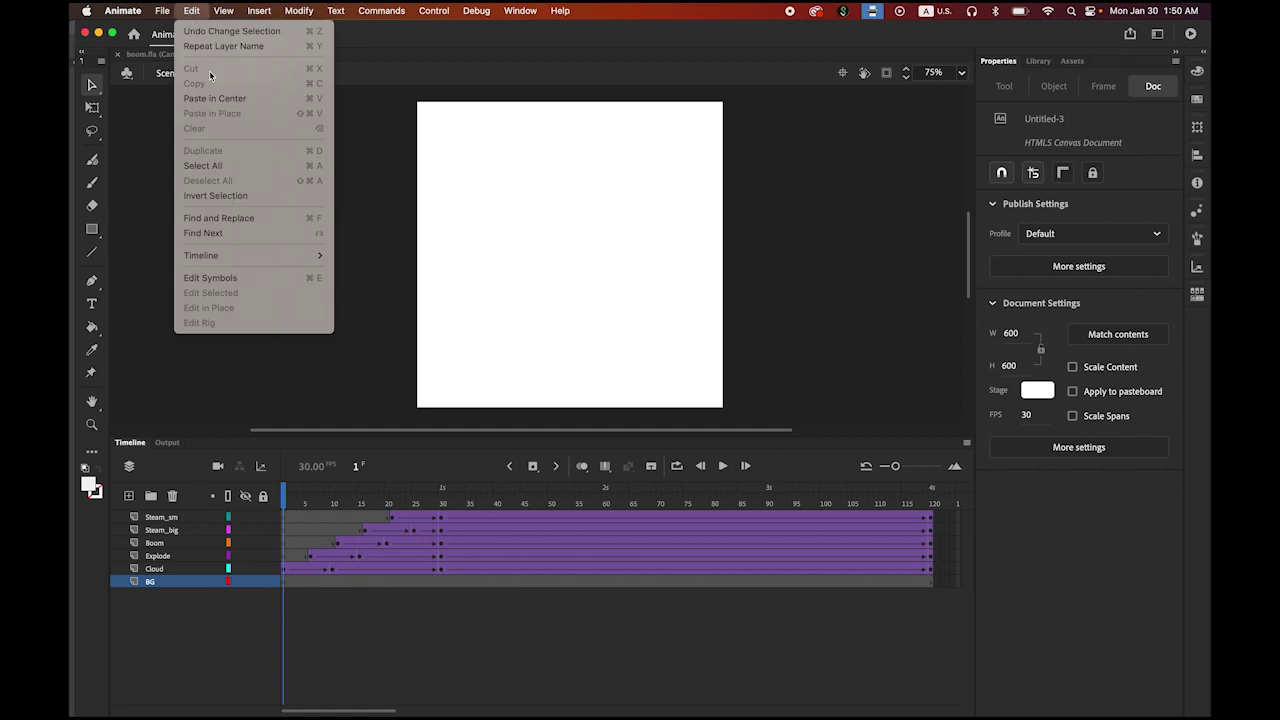
{"action": "left_click", "coordinate": [214, 100]}
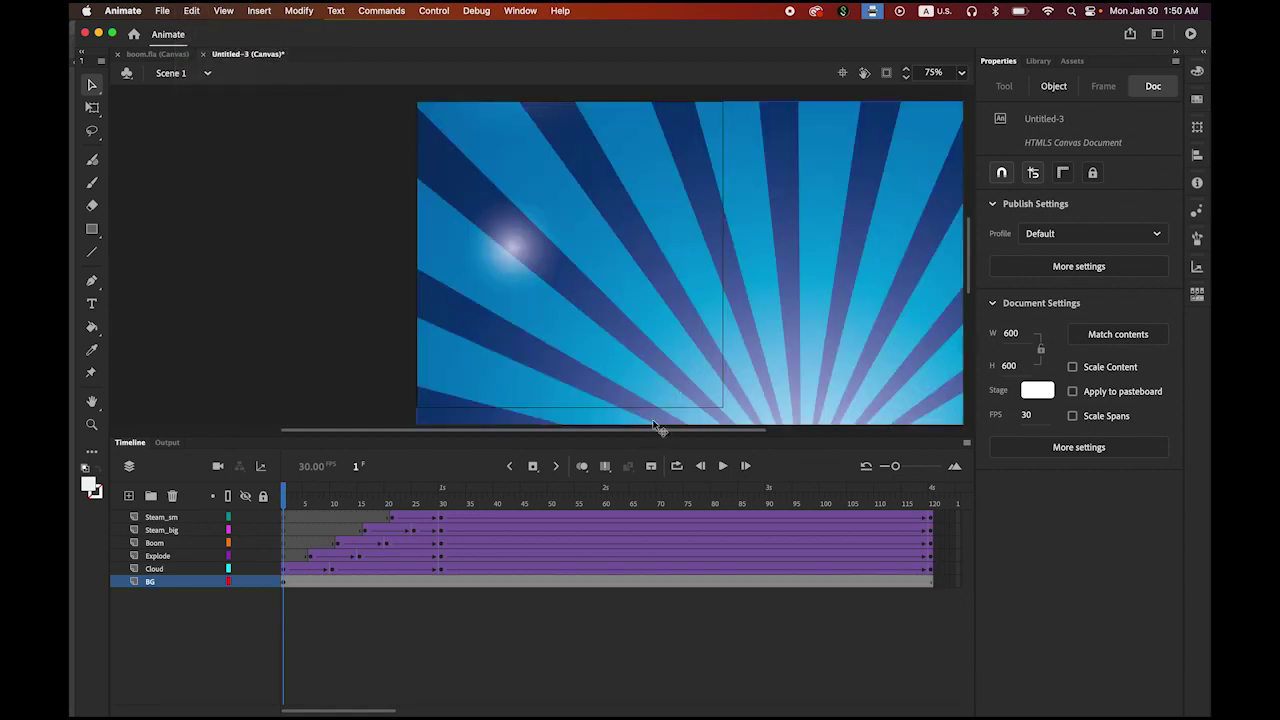
{"action": "left_click_drag", "start_coordinate": [789, 365], "coordinate": [561, 132]}
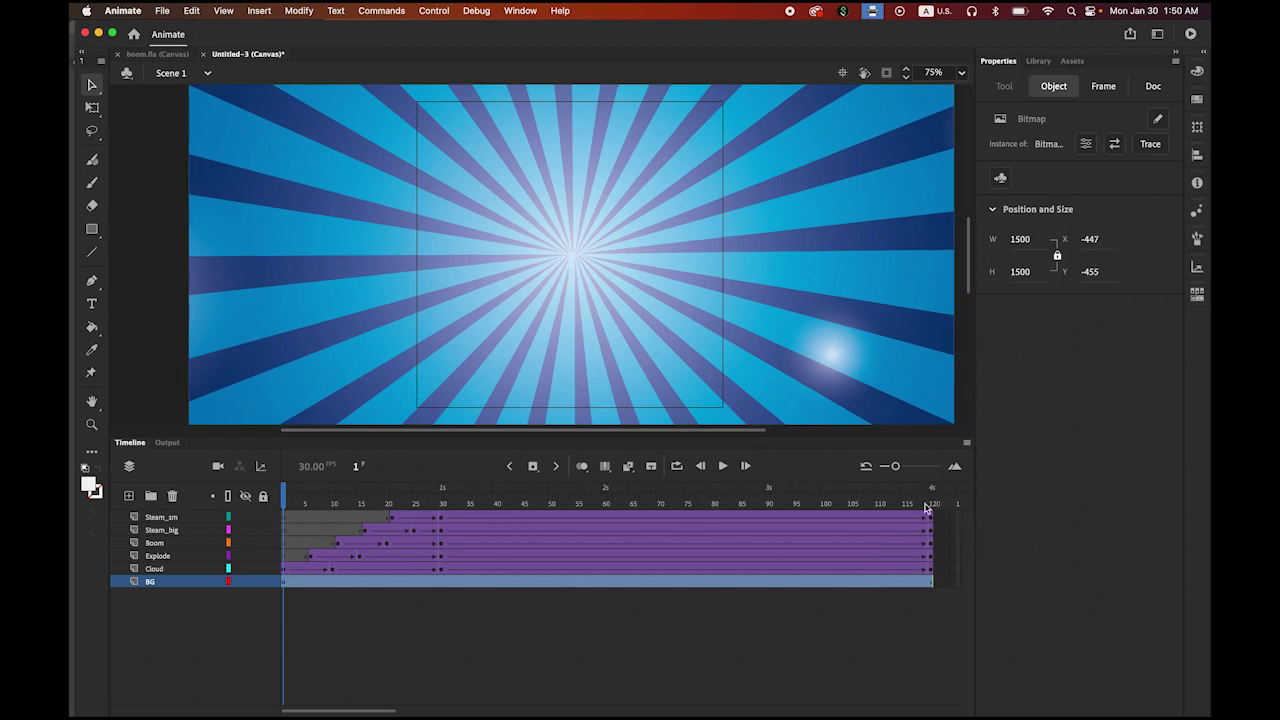
Insert keyframes at frames 60 and 120 on the BG layer.
{"action": "left_click", "coordinate": [607, 584]}
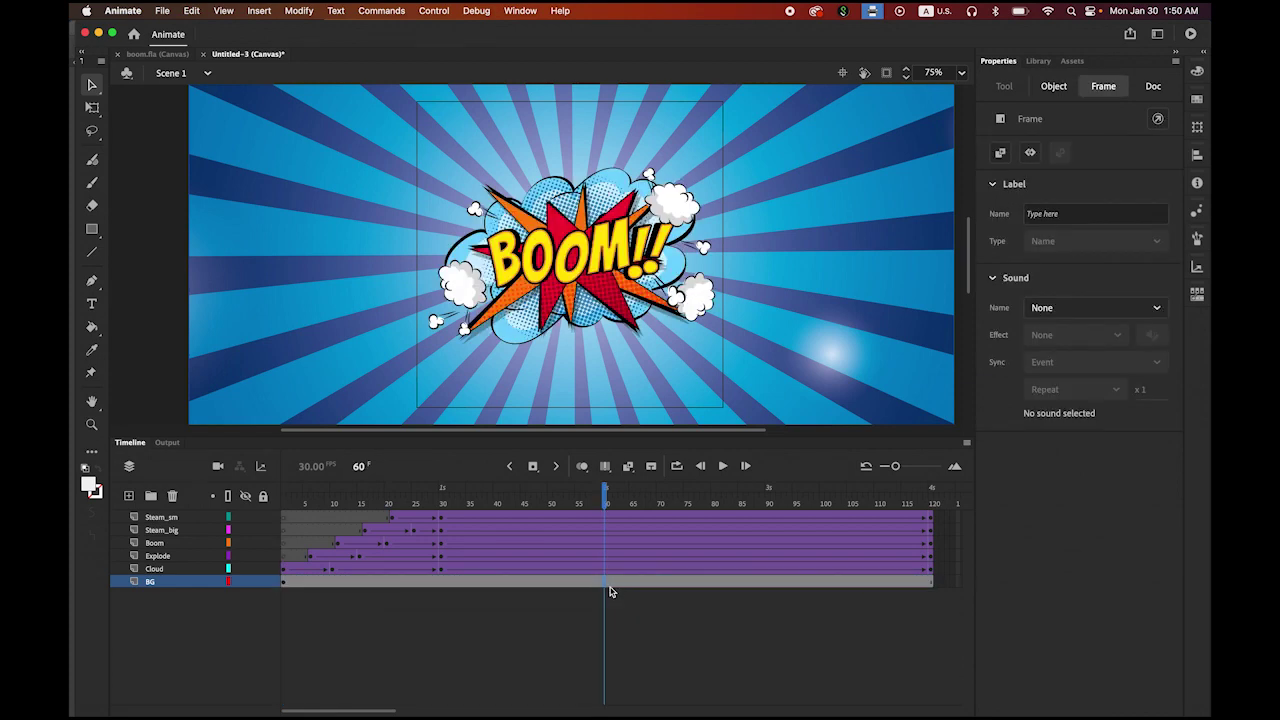
{"action": "key", "text": "F6"}
{"action": "left_click", "coordinate": [930, 583]}
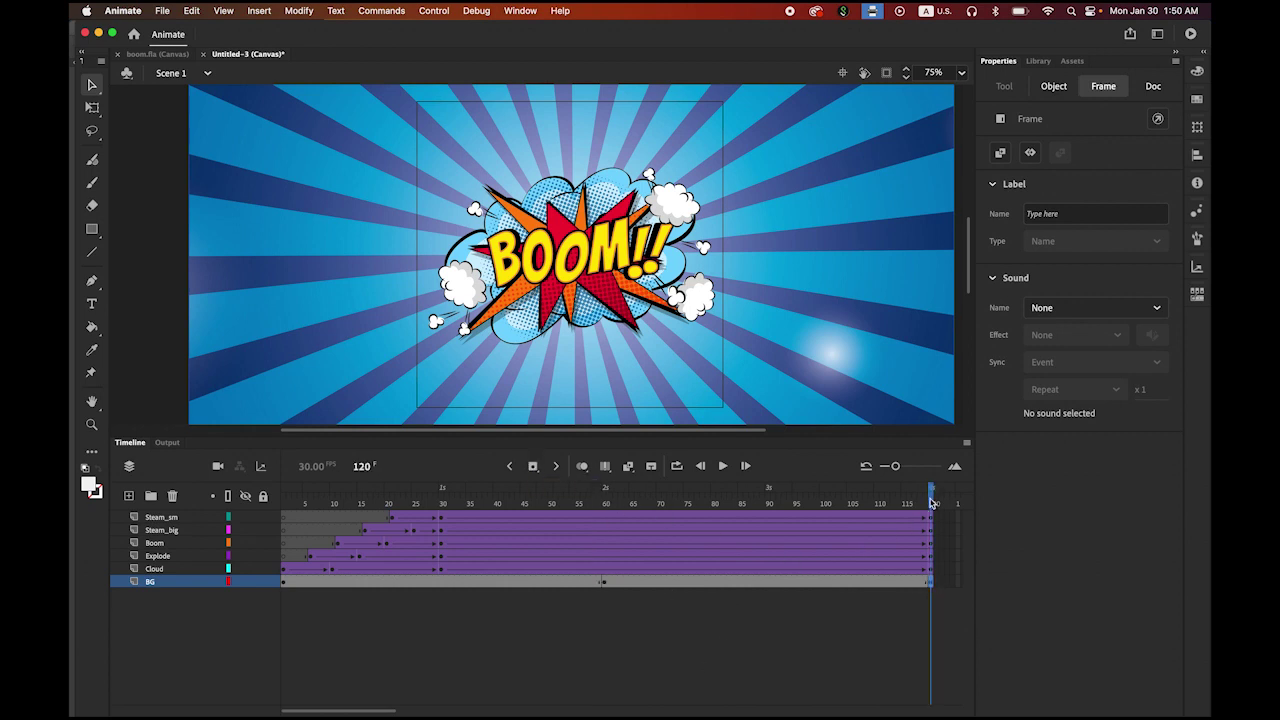
Create classic tweens on the BG layer for both spans, frames 1 to 60 and 60 to 120.
{"action": "left_click_drag", "start_coordinate": [930, 503], "coordinate": [528, 497]}
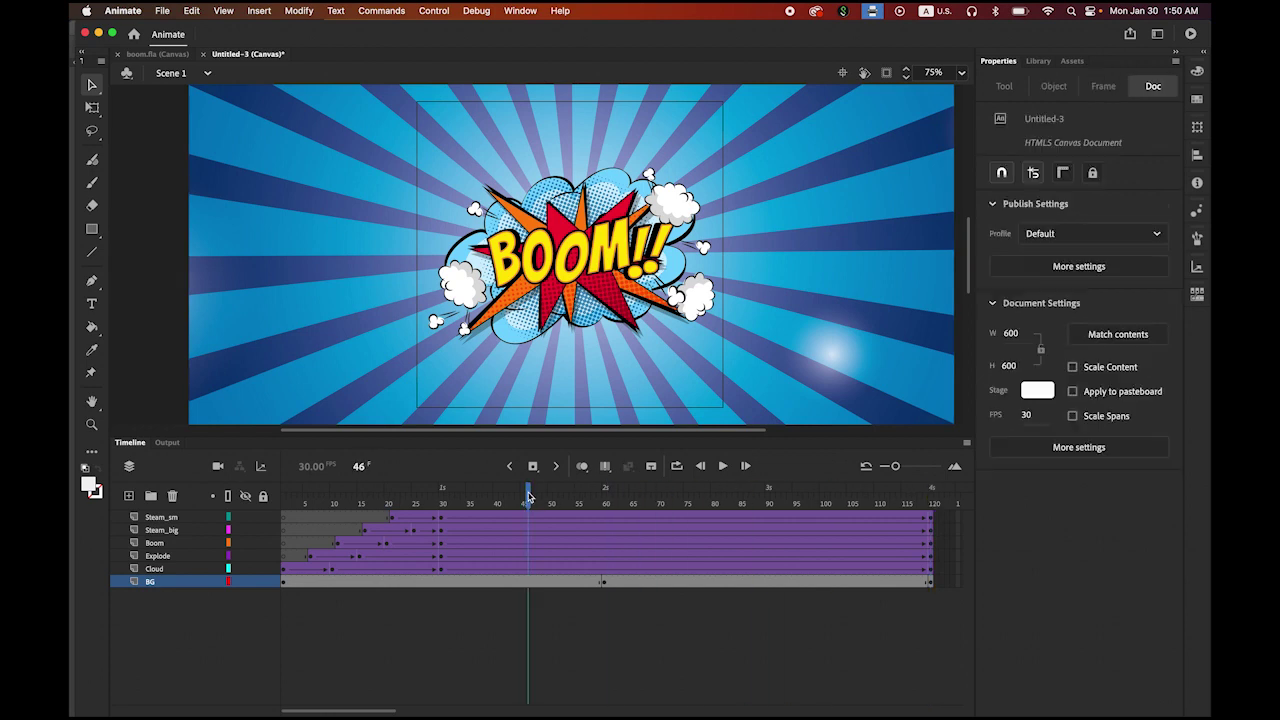
{"action": "right_click", "coordinate": [453, 583]}
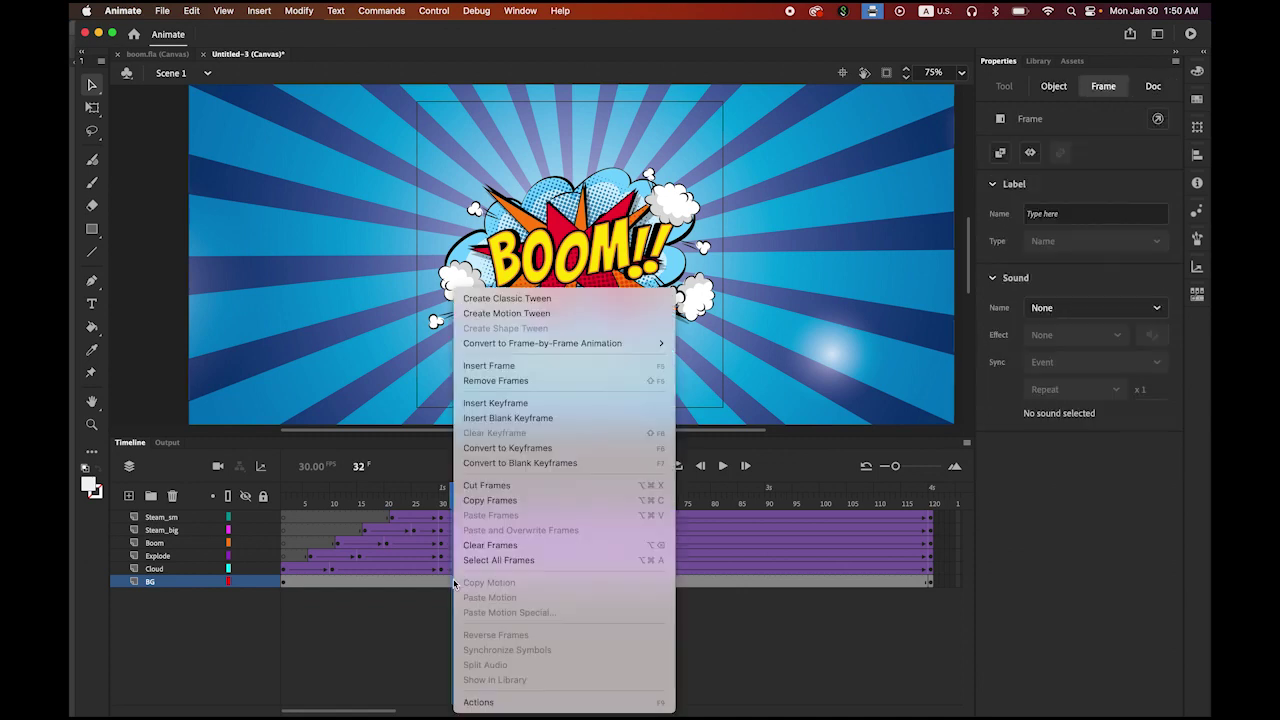
{"action": "left_click", "coordinate": [541, 299]}
{"action": "left_click", "coordinate": [746, 589]}
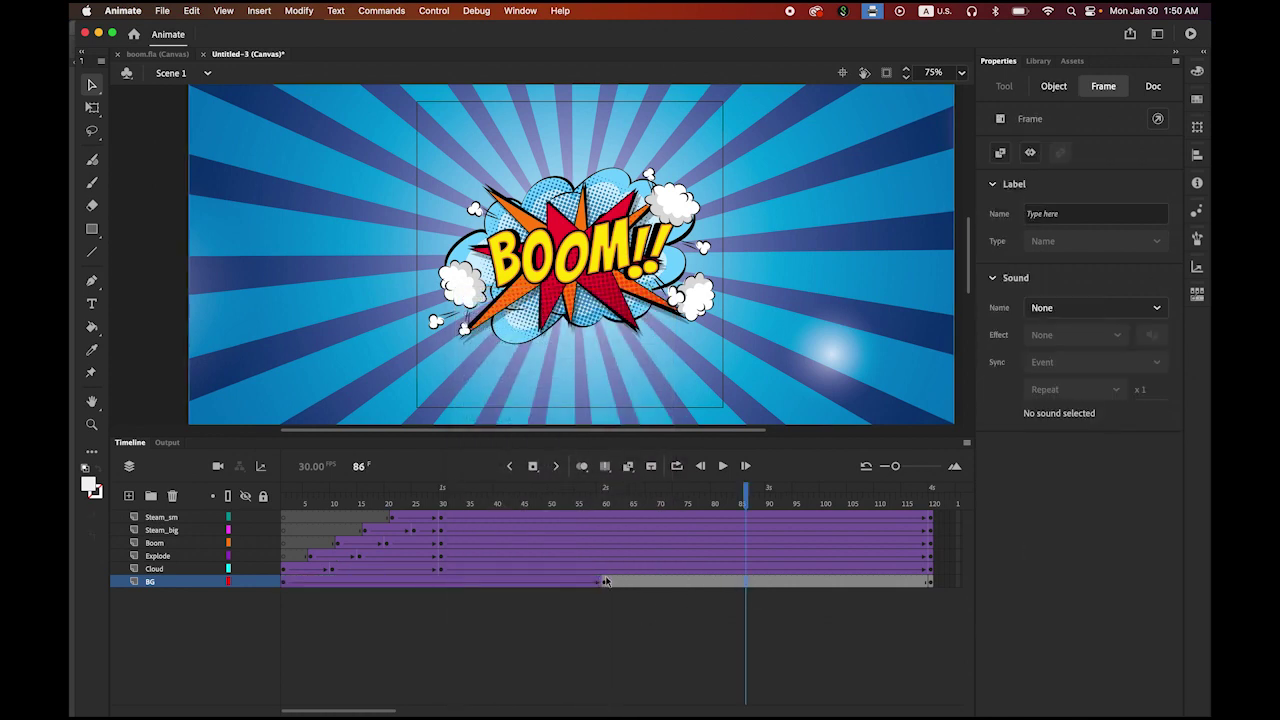
{"action": "right_click", "coordinate": [746, 584]}
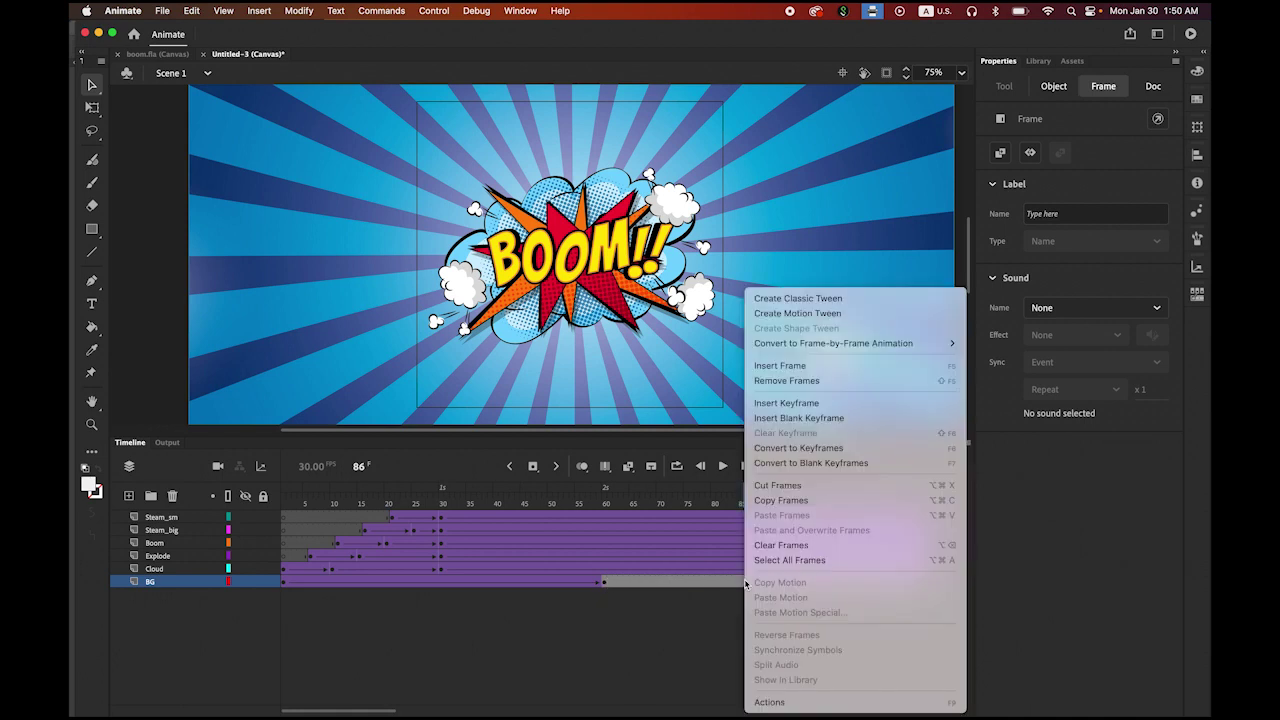
{"action": "left_click", "coordinate": [798, 298]}
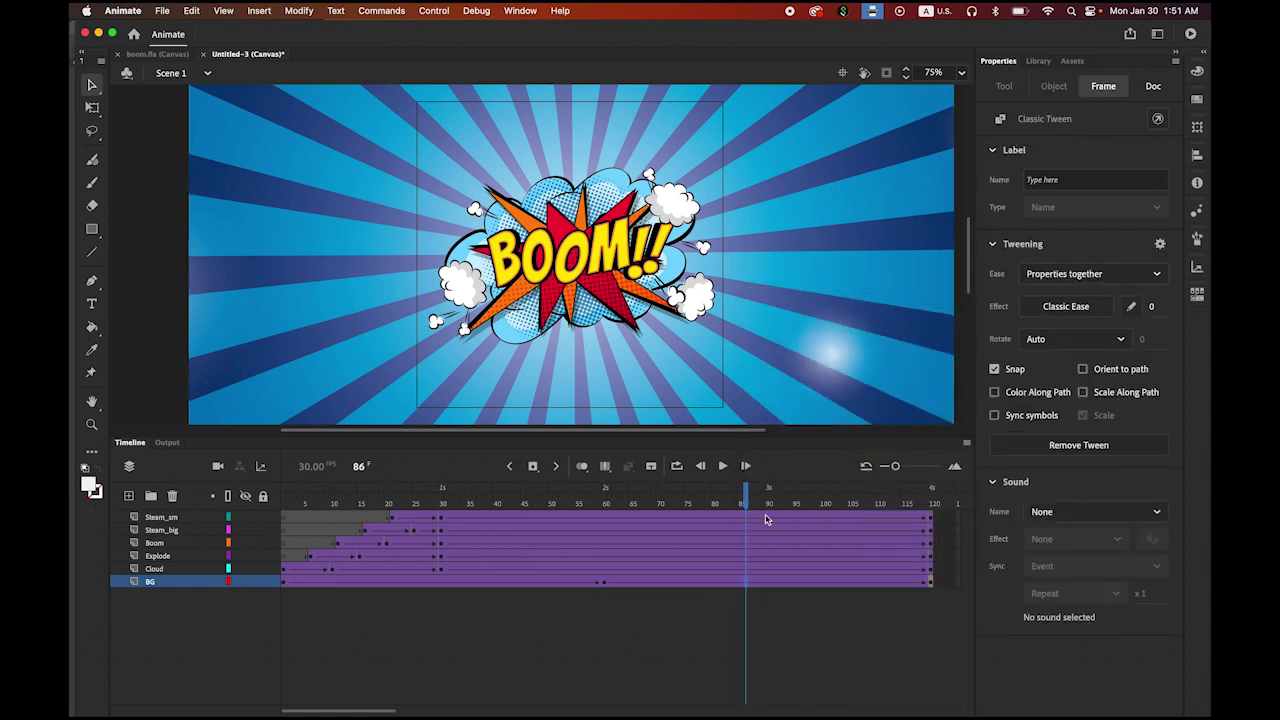
Set both BG classic tweens, starting at frames 1 and 60, to rotate Clockwise 1 time.
{"action": "left_click_drag", "start_coordinate": [746, 496], "coordinate": [278, 507]}
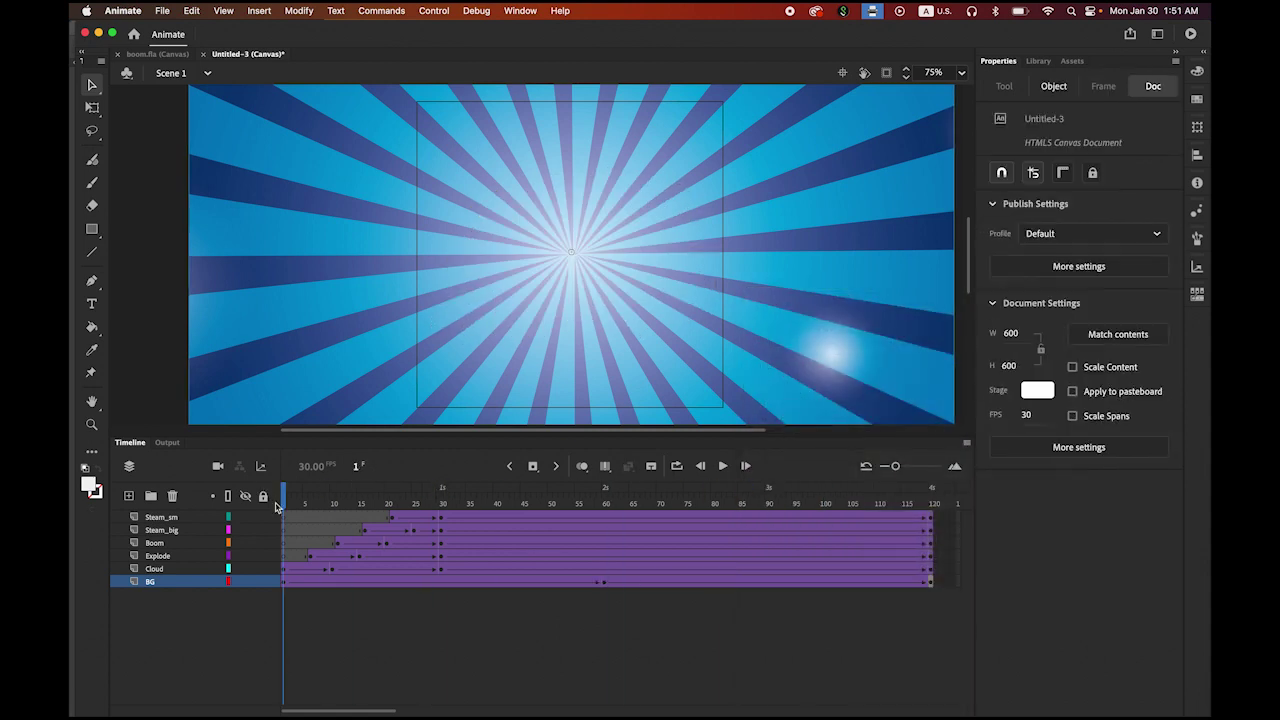
{"action": "left_click", "coordinate": [285, 585]}
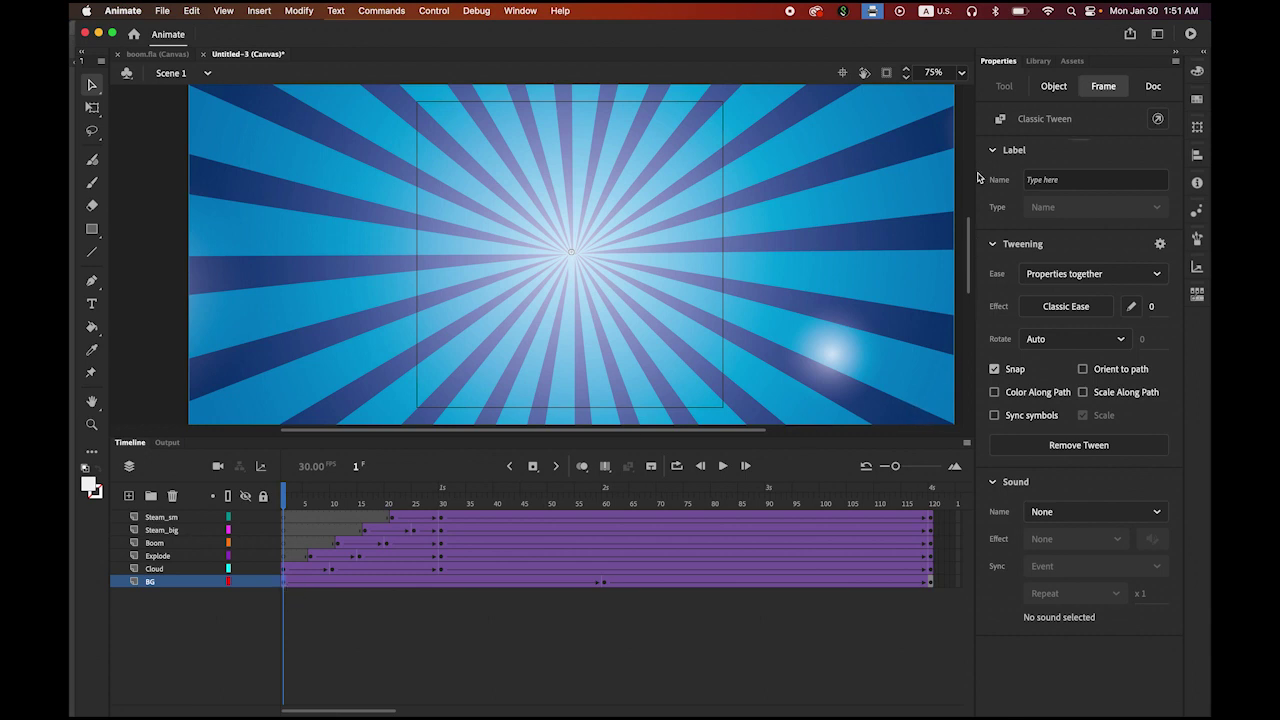
{"action": "left_click", "coordinate": [1120, 340]}
{"action": "left_click", "coordinate": [1049, 404]}
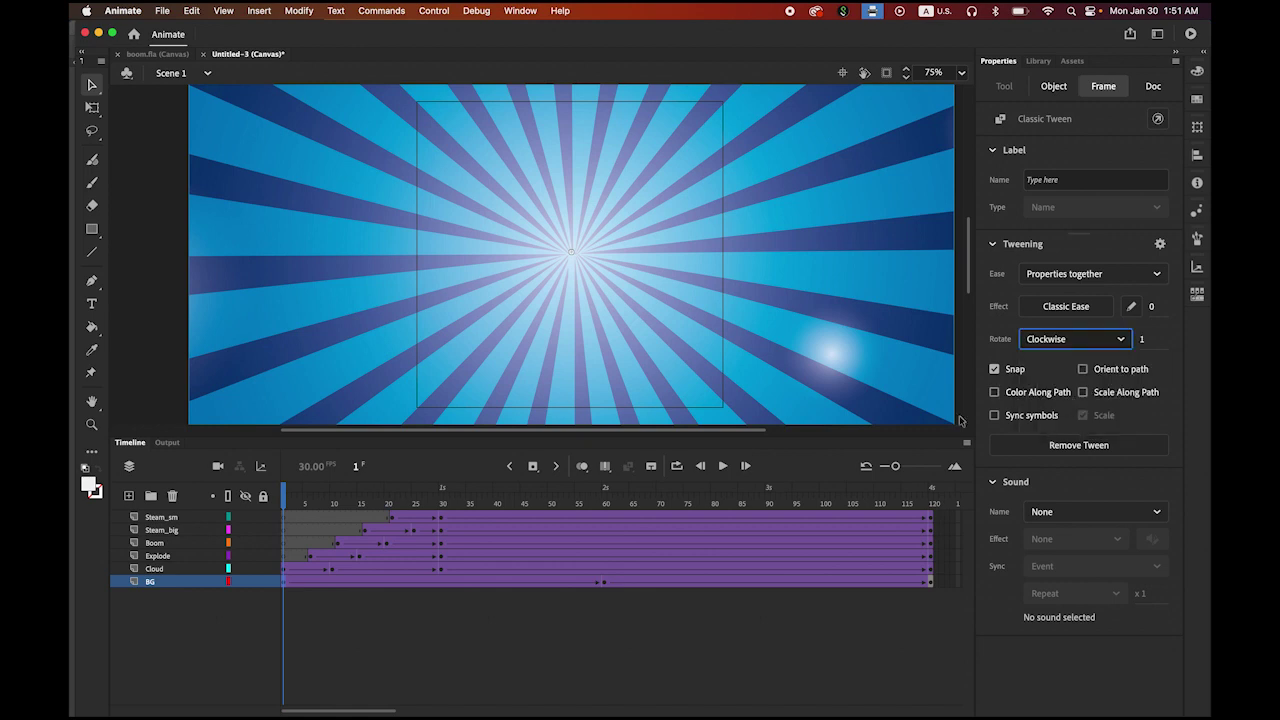
{"action": "left_click", "coordinate": [607, 583]}
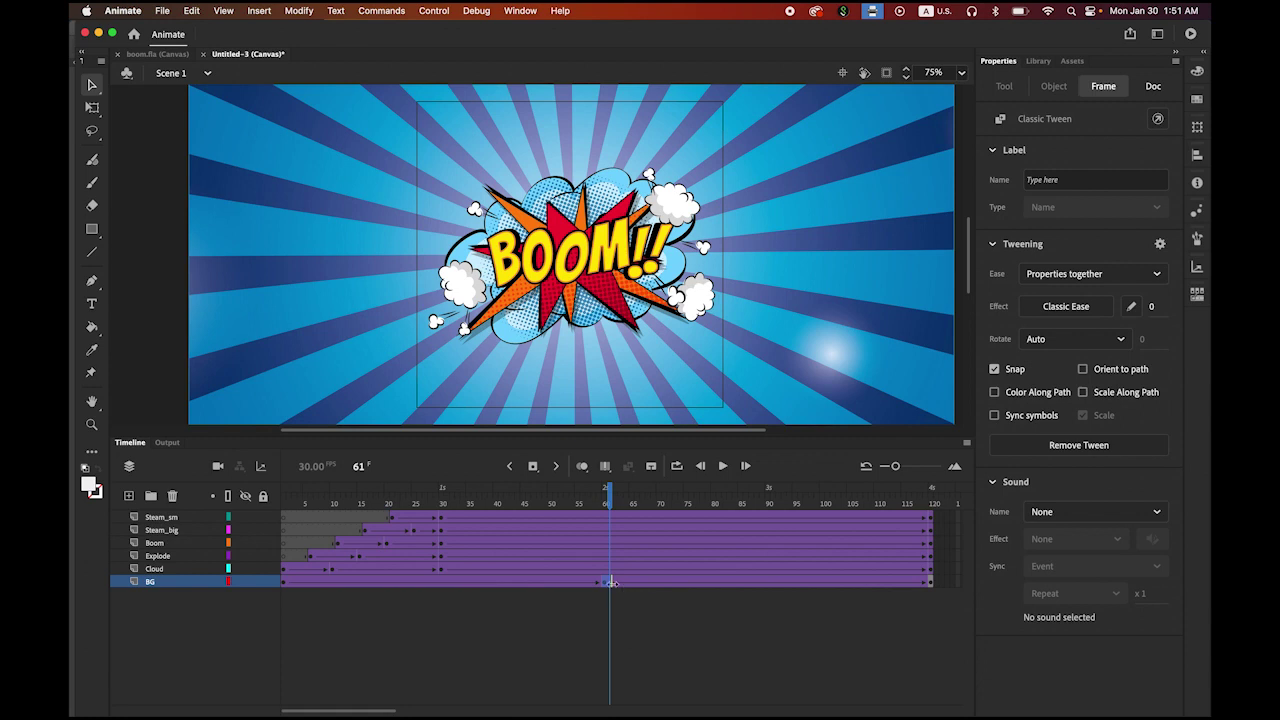
{"action": "key", "text": "super+z"}
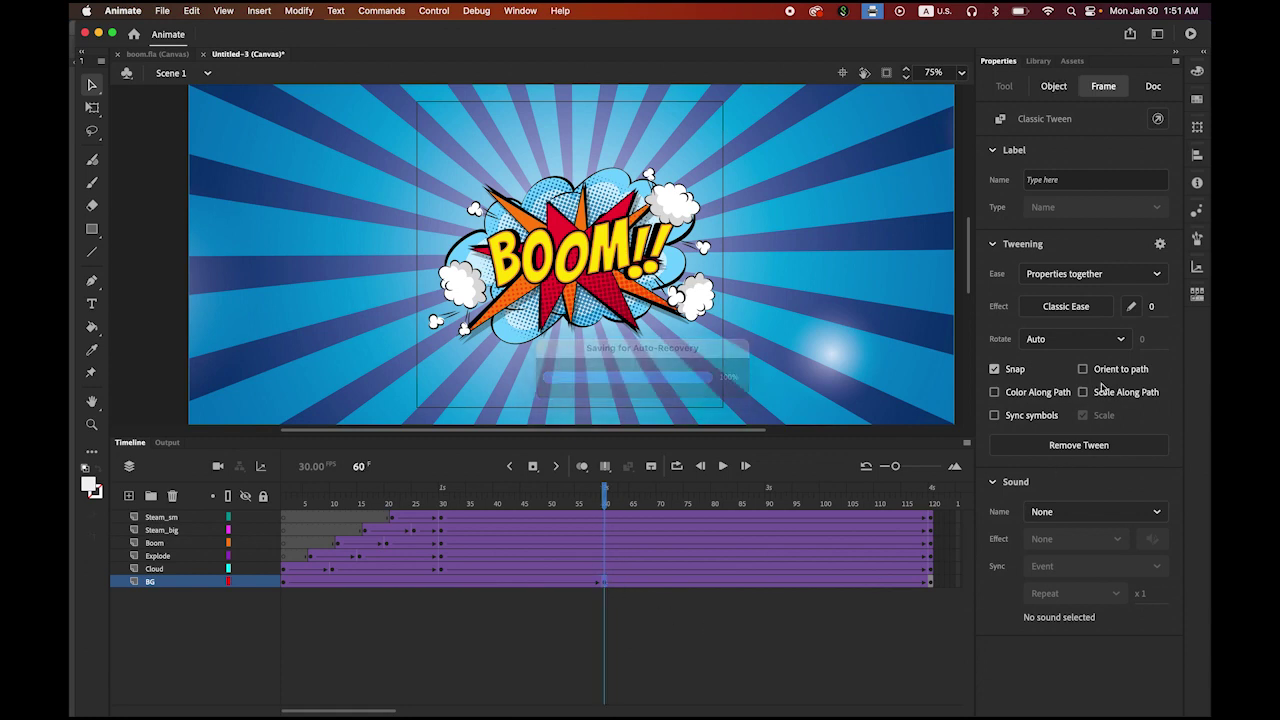
{"action": "left_click", "coordinate": [1121, 340]}
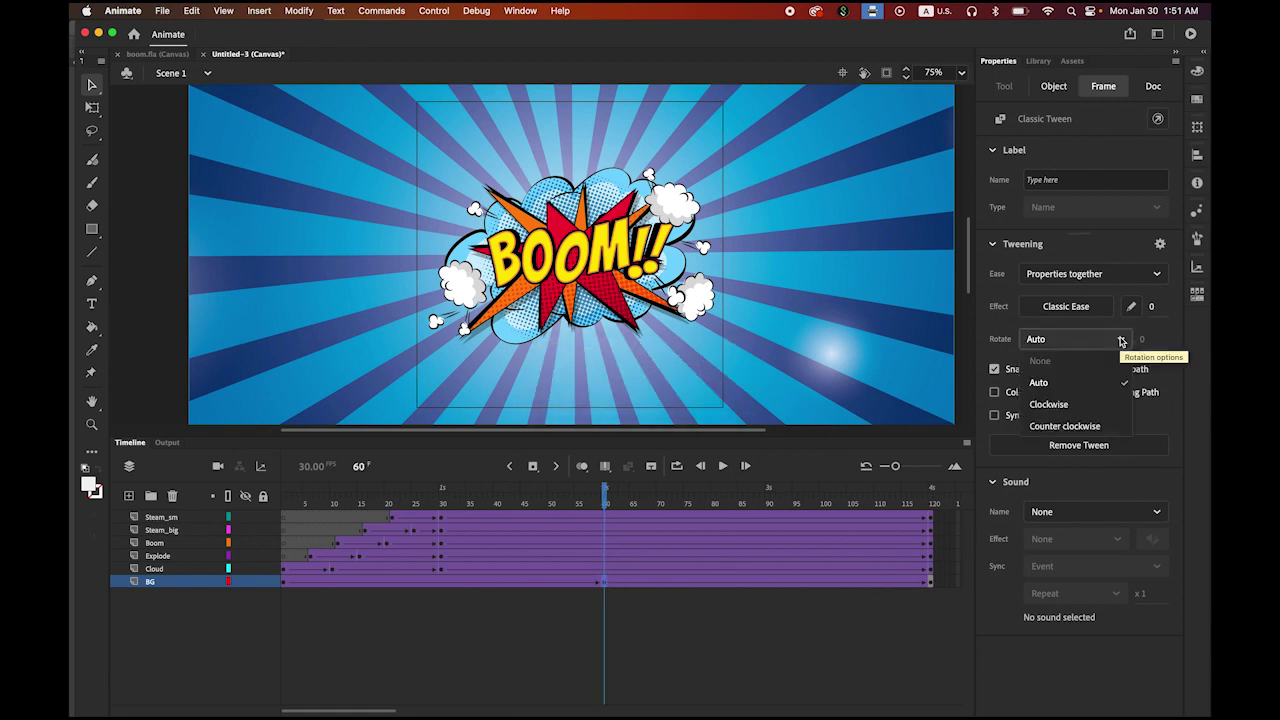
{"action": "left_click", "coordinate": [1060, 405]}
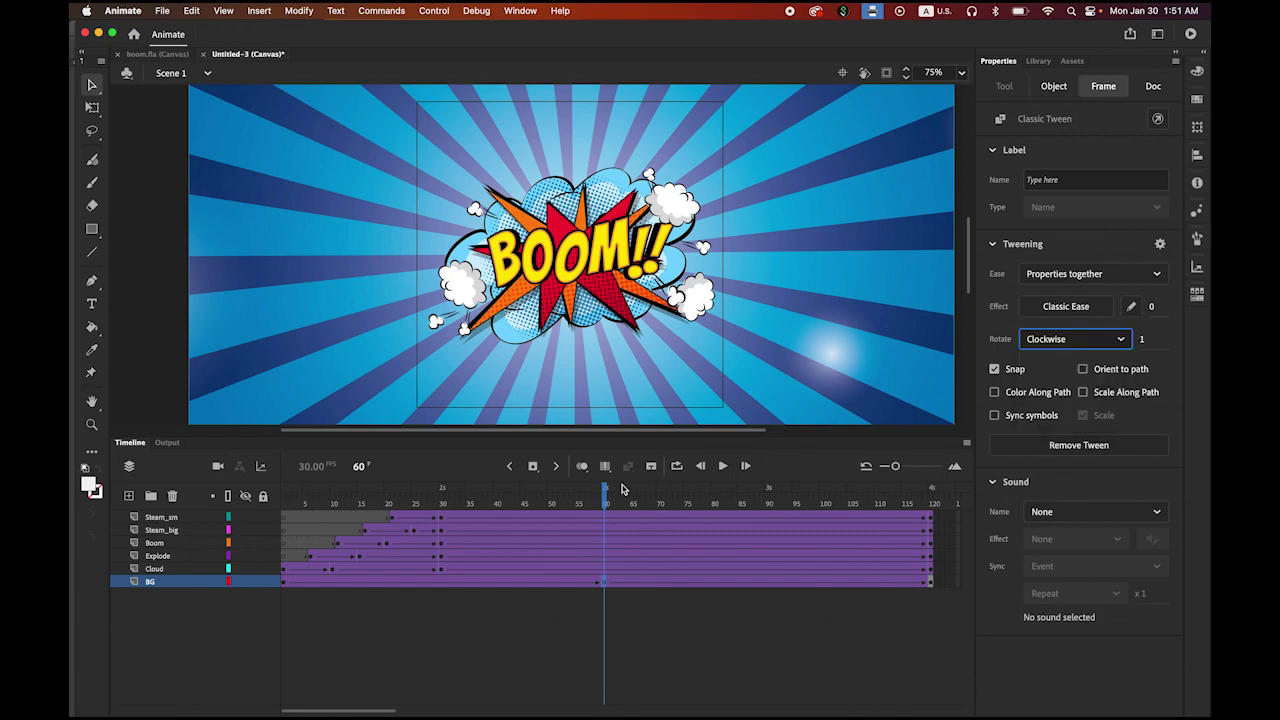
Return the playhead to frame 1 and test the movie in the browser.
{"action": "left_click_drag", "start_coordinate": [607, 497], "coordinate": [249, 491]}
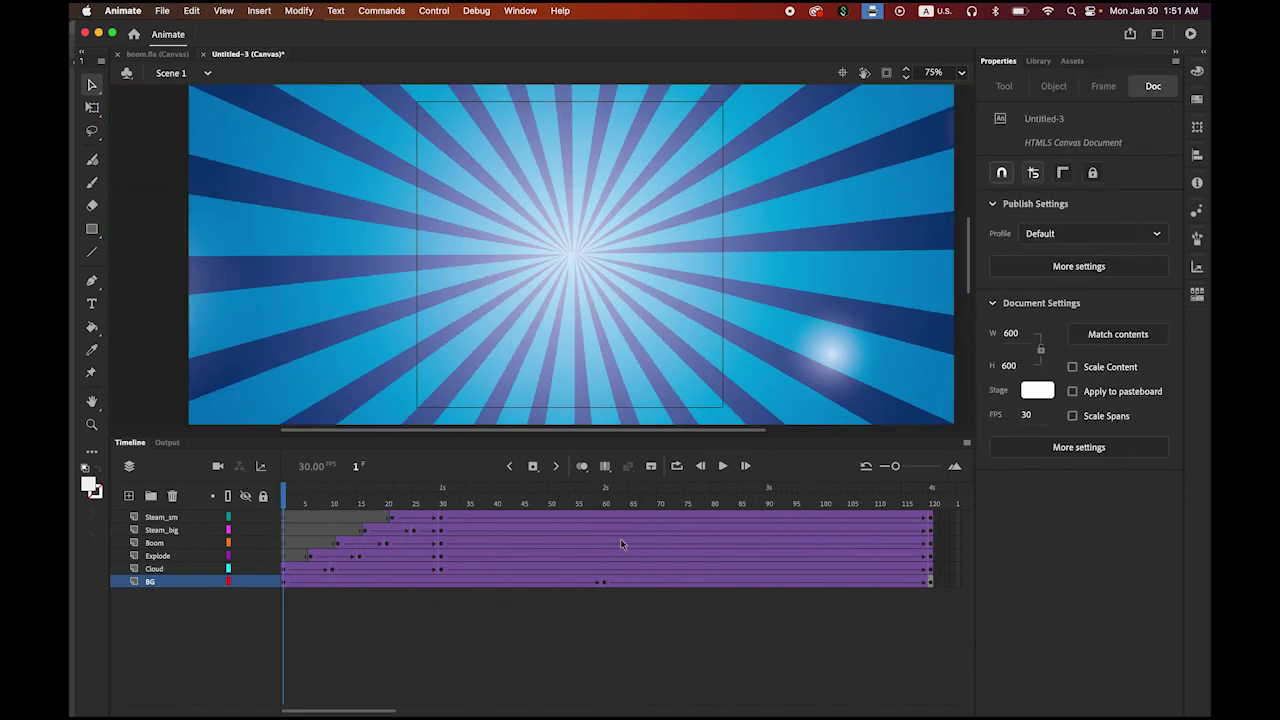
{"action": "left_click", "coordinate": [476, 9]}
{"action": "mouse_move", "coordinate": [423, 10]}
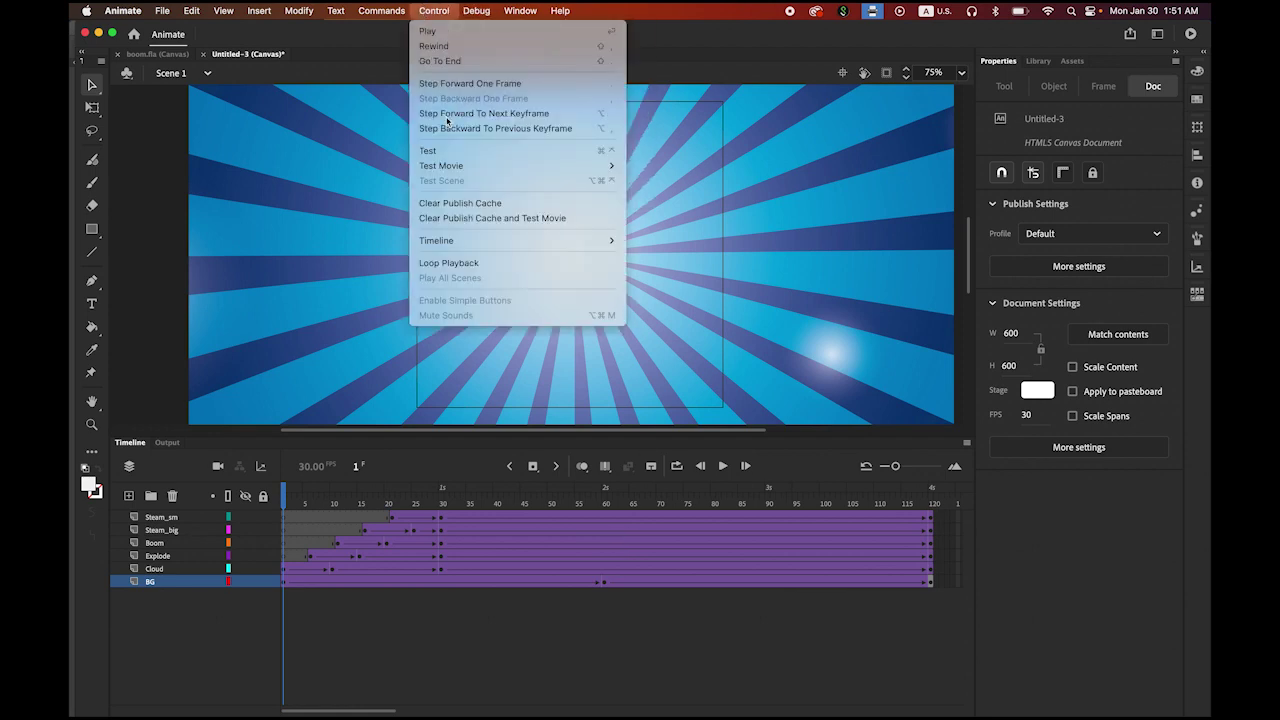
{"action": "mouse_move", "coordinate": [440, 165]}
{"action": "left_click", "coordinate": [657, 178]}
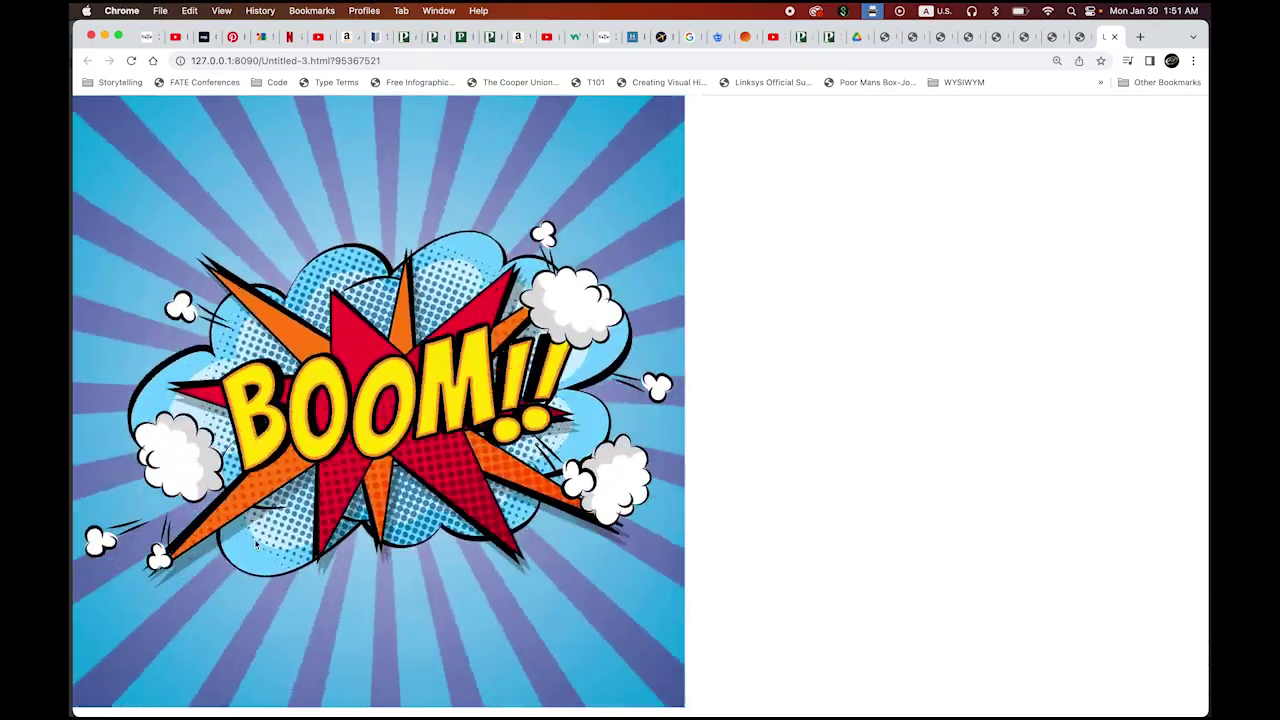
Switch back to Animate, show the timeline again and save the document as boom2.fla in the Cartoon folder.
{"action": "mouse_move", "coordinate": [108, 708]}
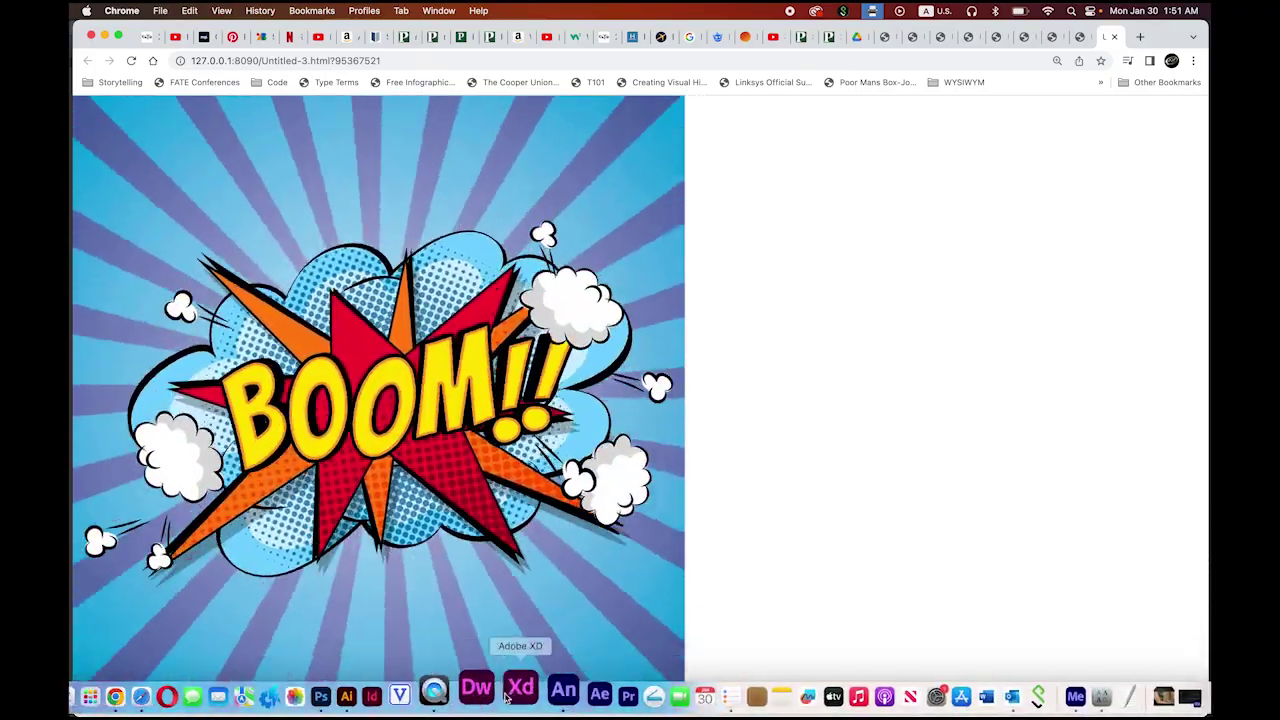
{"action": "left_click", "coordinate": [563, 690]}
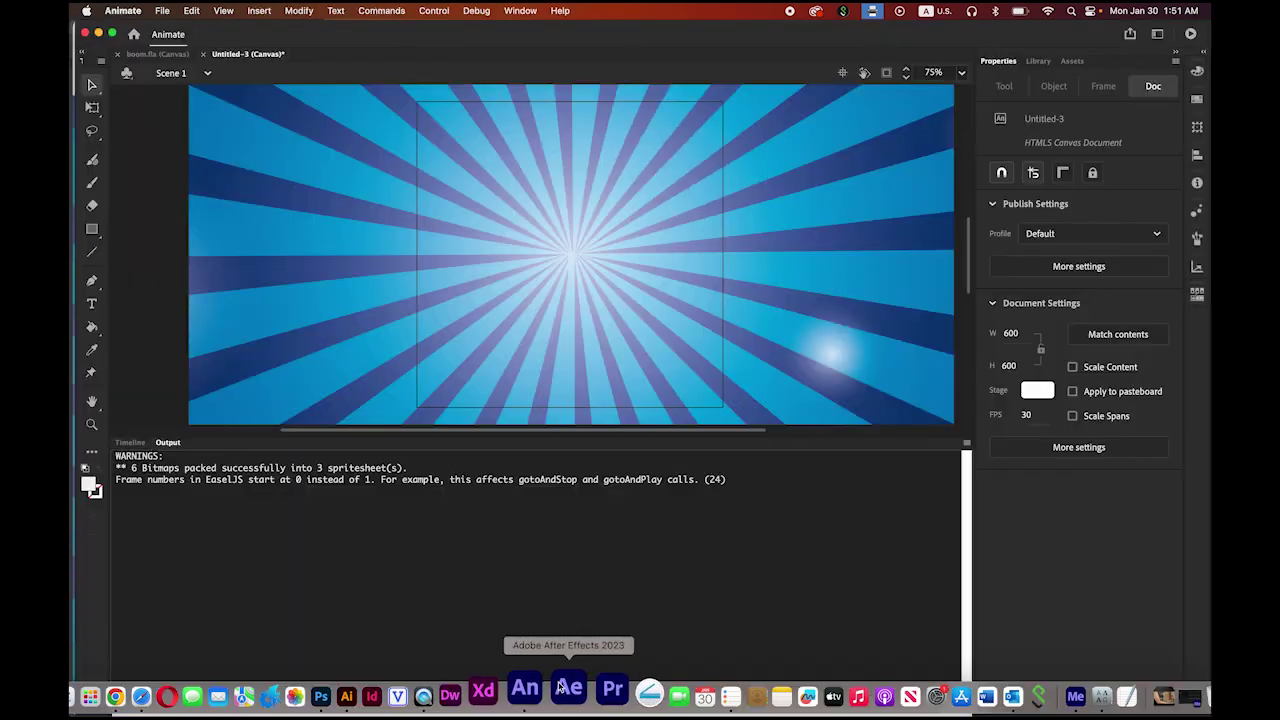
{"action": "left_click", "coordinate": [130, 441]}
{"action": "left_click", "coordinate": [160, 10]}
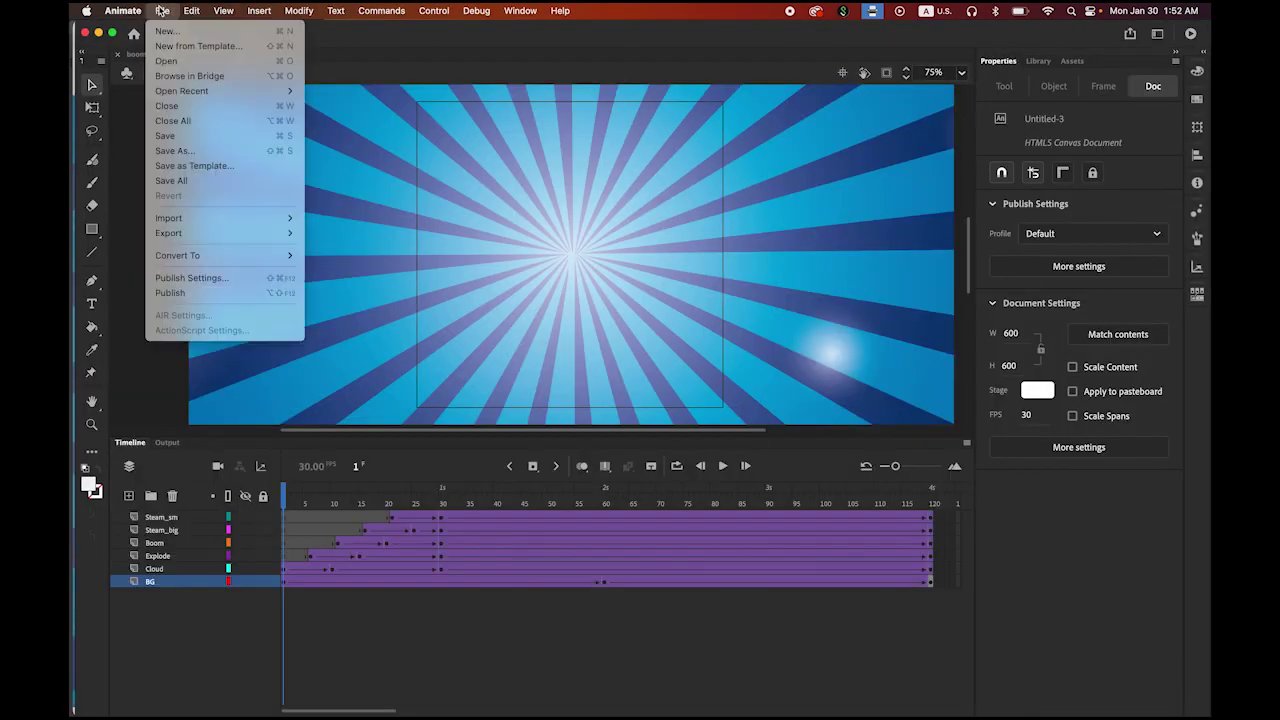
{"action": "left_click", "coordinate": [176, 151]}
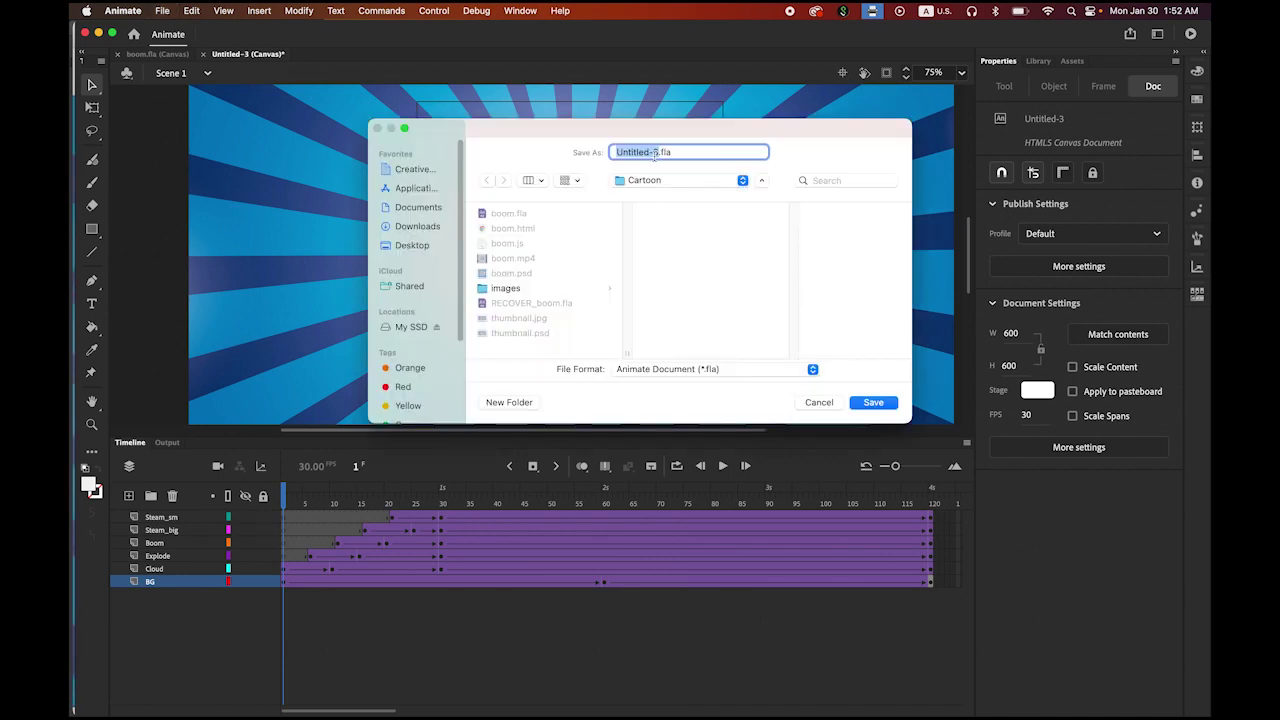
{"action": "type", "text": "boom2"}
{"action": "left_click", "coordinate": [870, 402]}
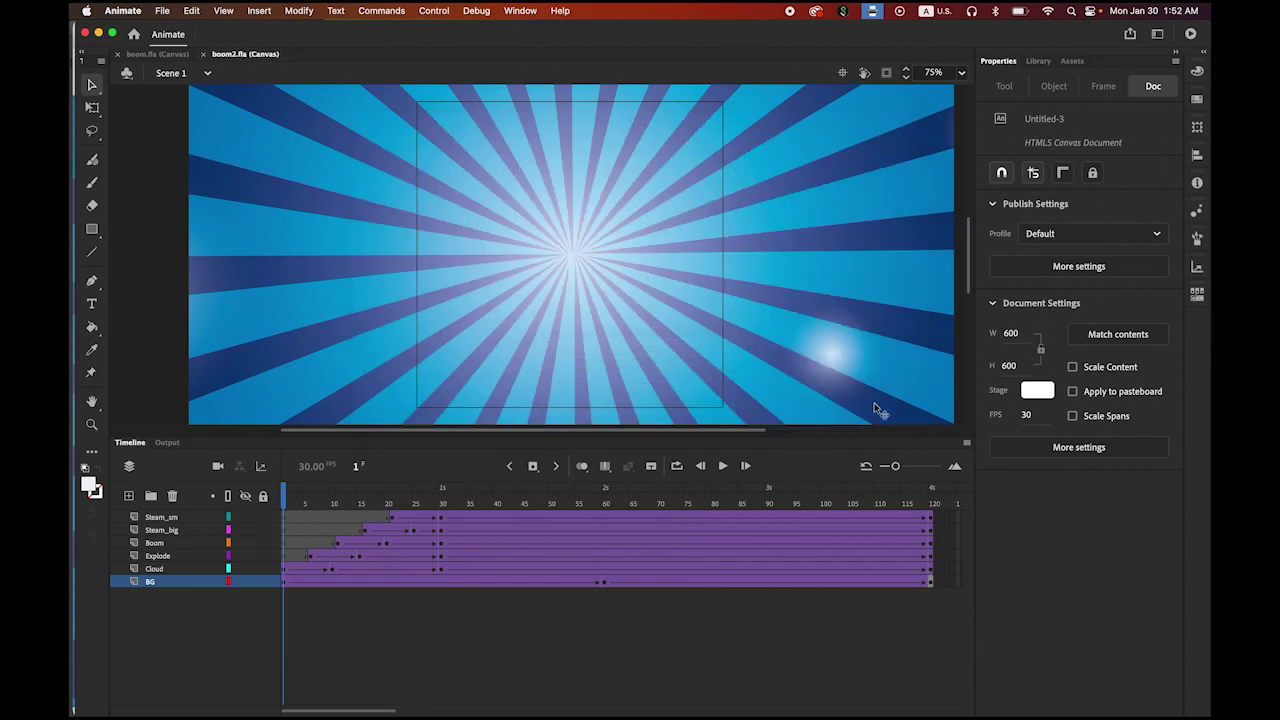
Open the video/media export settings for the boom2 animation.
{"action": "left_click", "coordinate": [162, 11]}
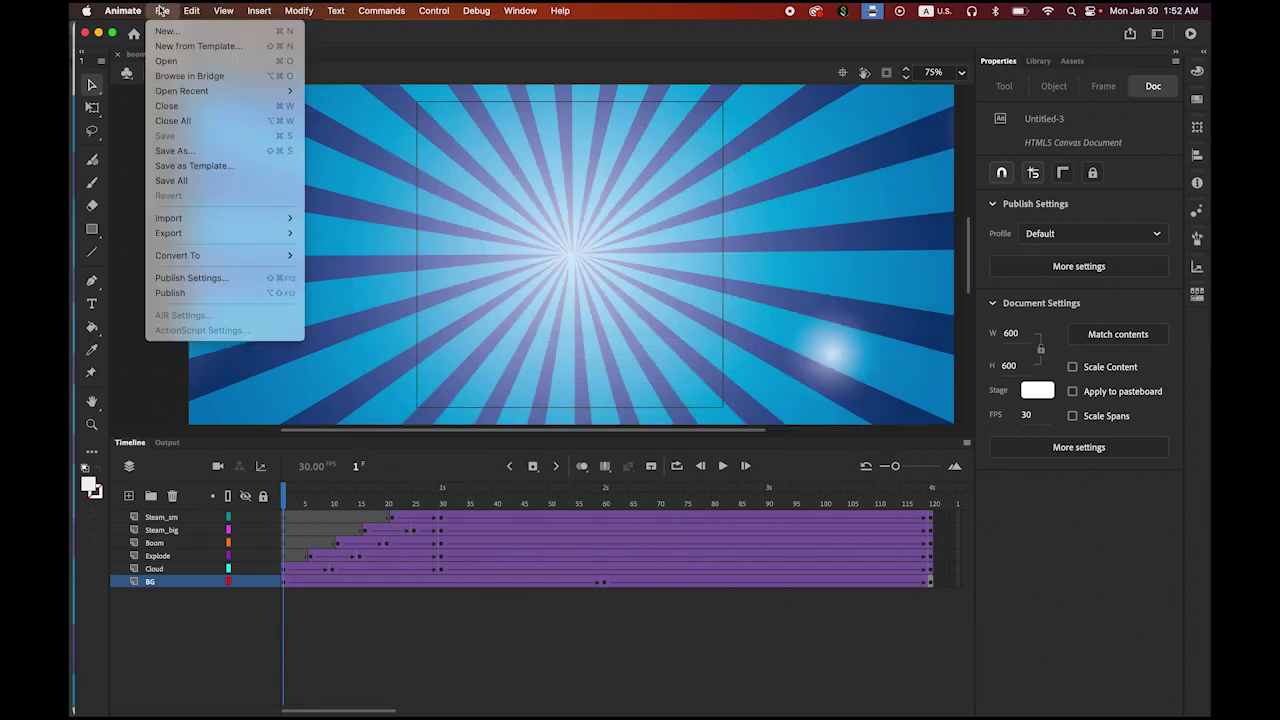
{"action": "mouse_move", "coordinate": [260, 233]}
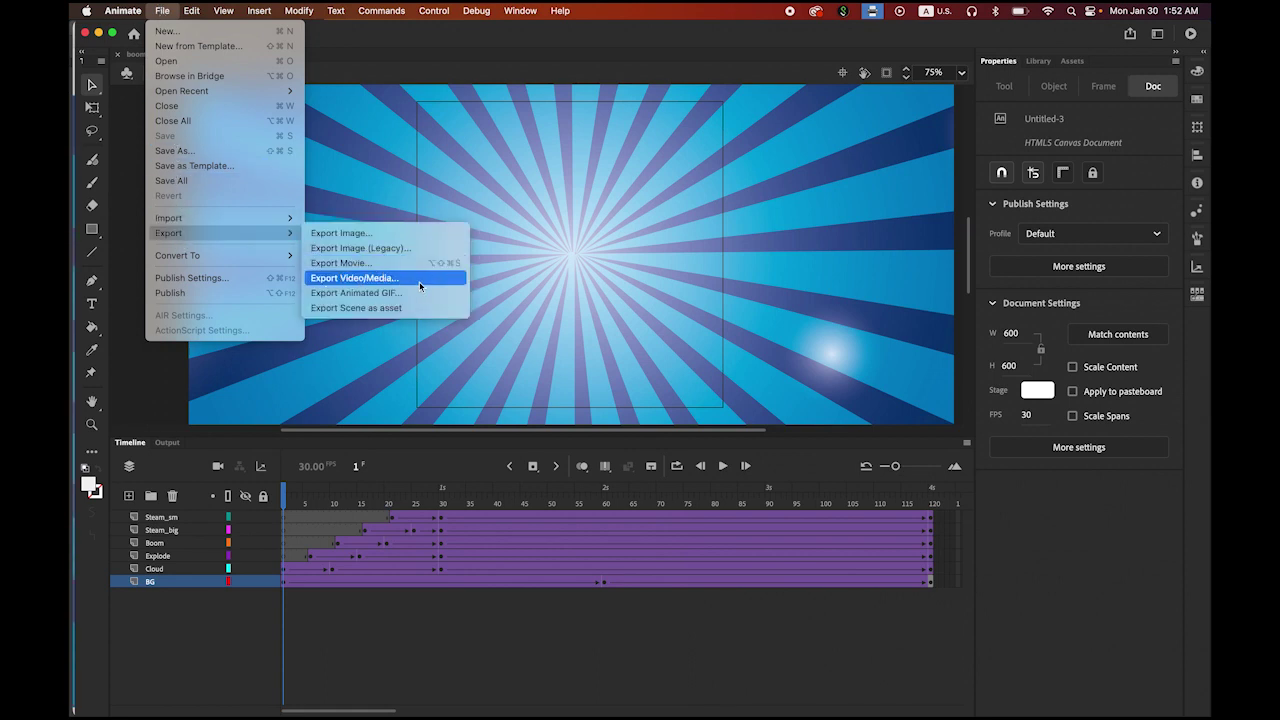
{"action": "left_click", "coordinate": [419, 283]}
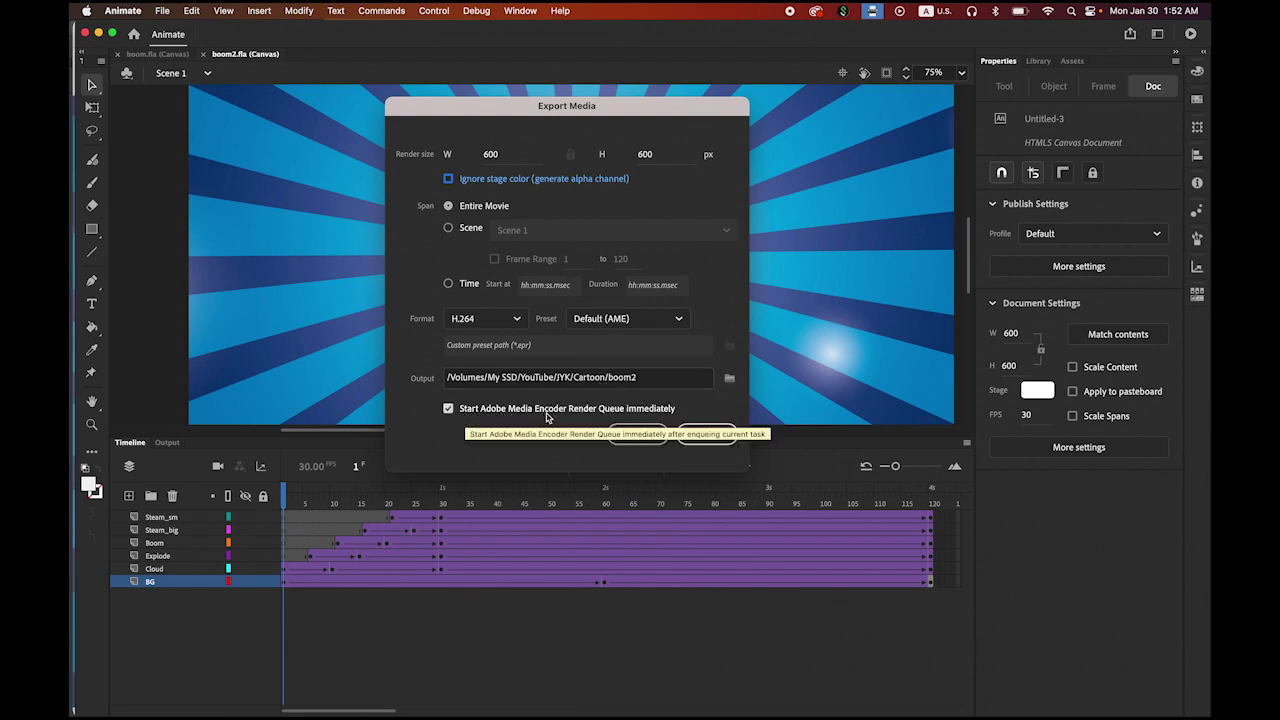
Switch to Media Encoder to view its render queue, and return to the export settings in Animate.
{"action": "mouse_move", "coordinate": [1080, 714]}
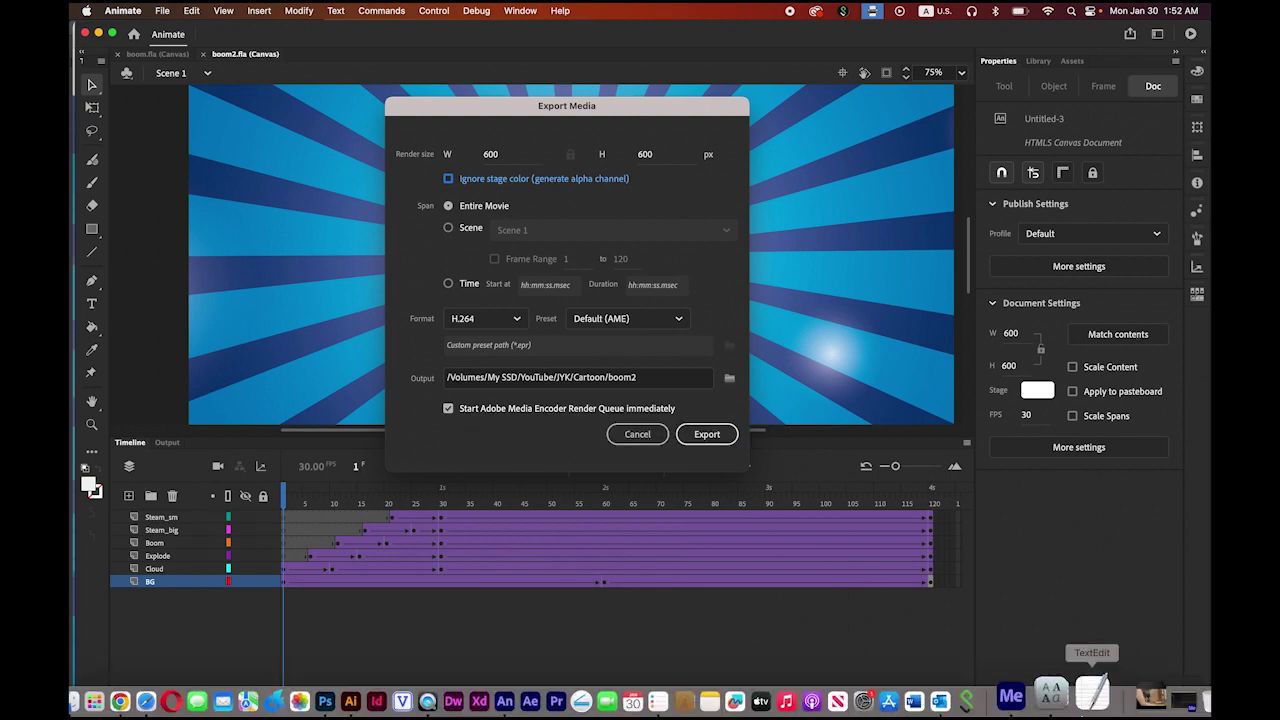
{"action": "left_click", "coordinate": [1036, 692]}
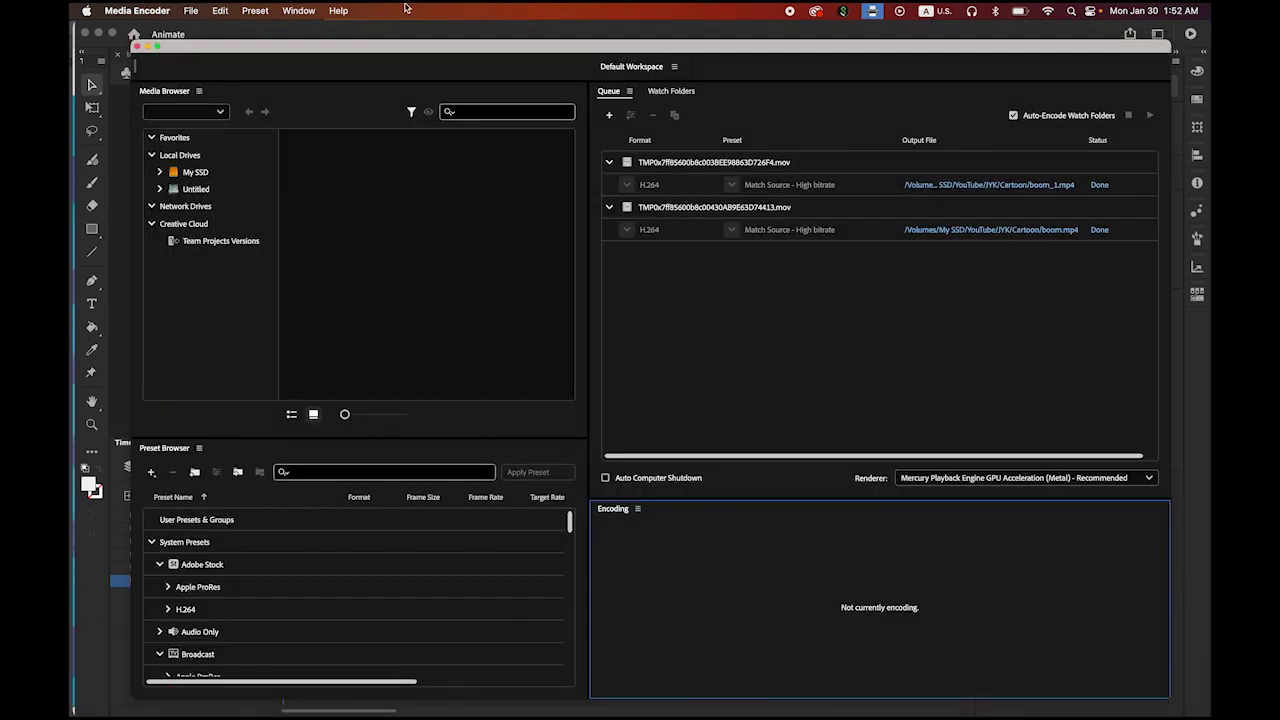
{"action": "left_click", "coordinate": [376, 25]}
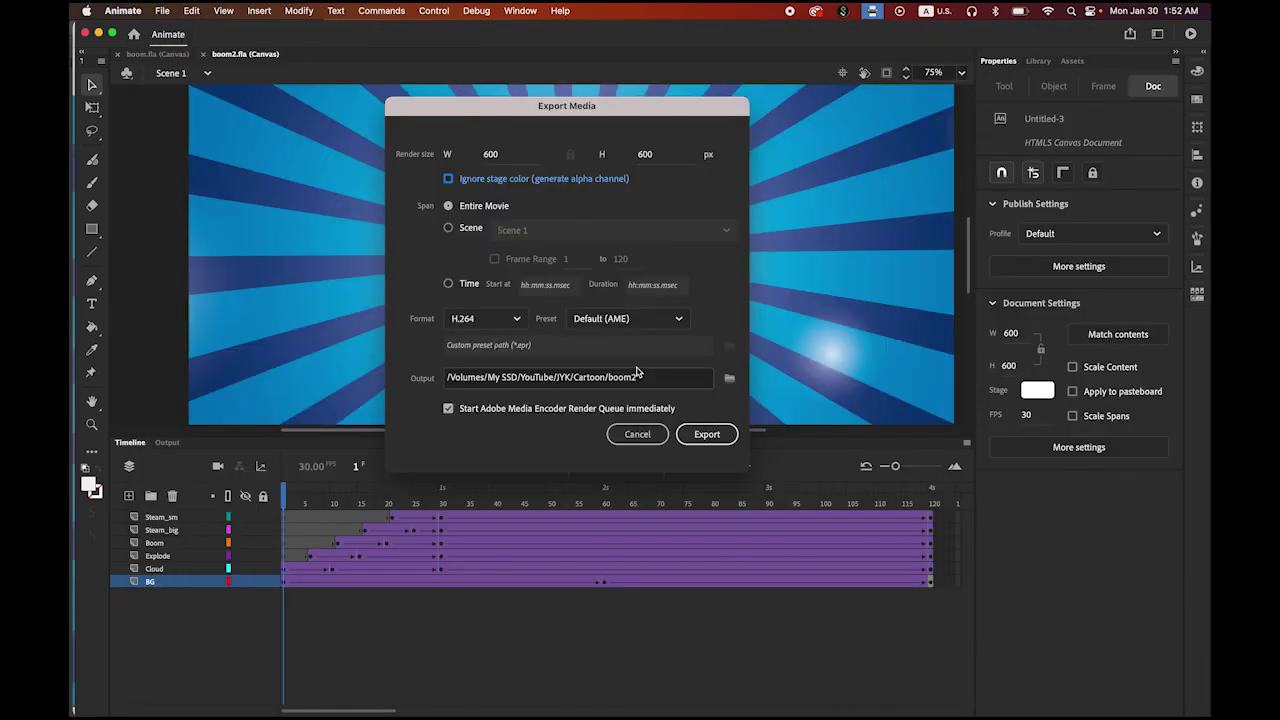
Export the entire movie as H.264 with the Default (AME) preset, saved as boom2 in the Cartoon folder, starting the render queue immediately.
{"action": "left_click", "coordinate": [730, 379]}
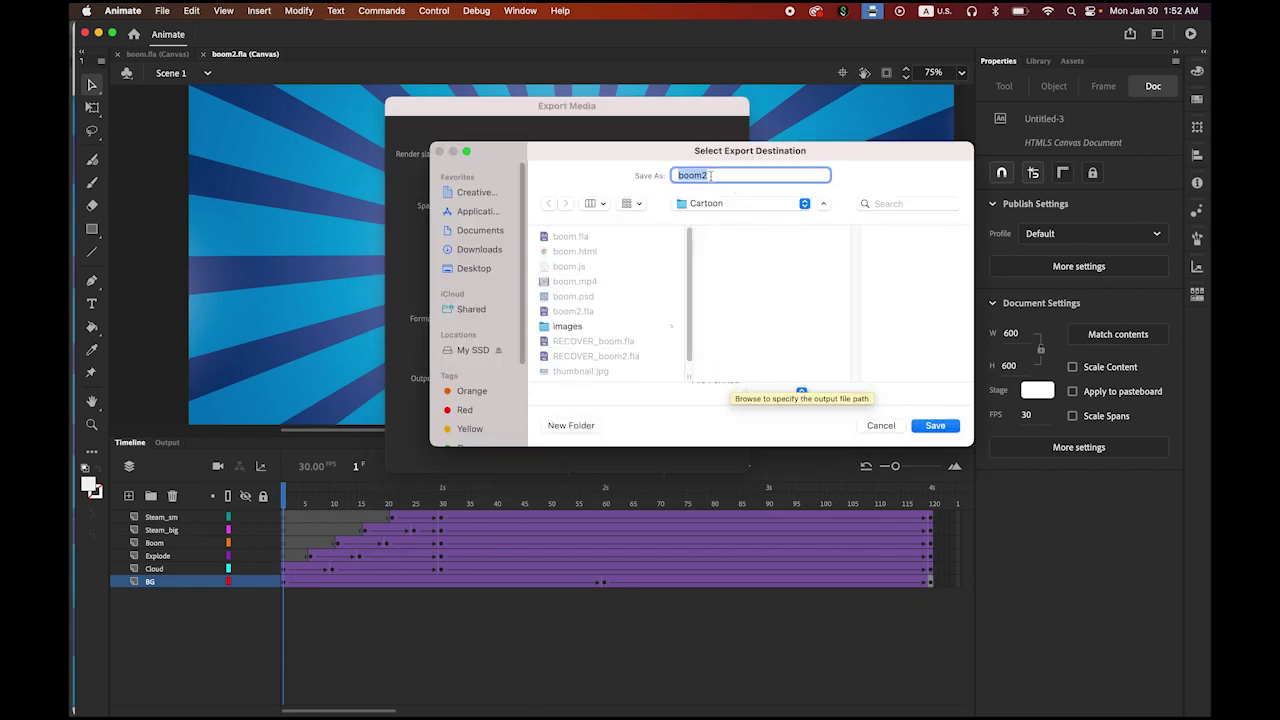
{"action": "left_click", "coordinate": [935, 426]}
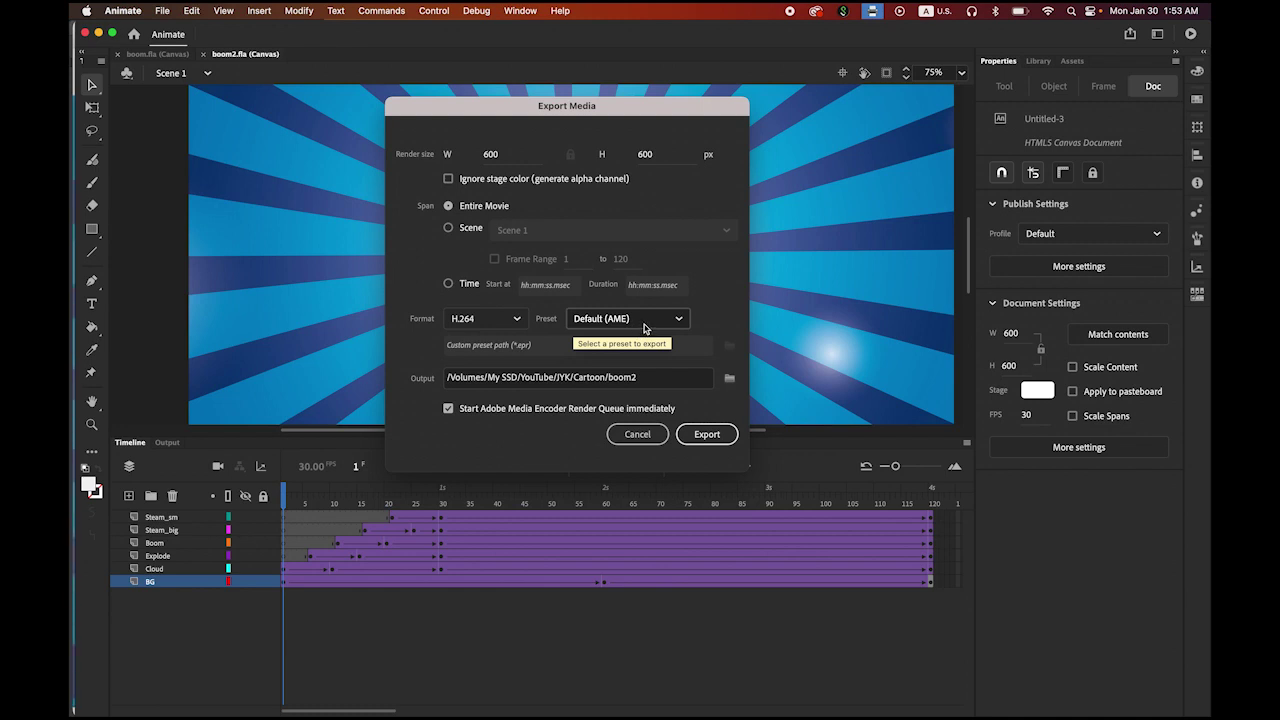
{"action": "left_click", "coordinate": [707, 434]}
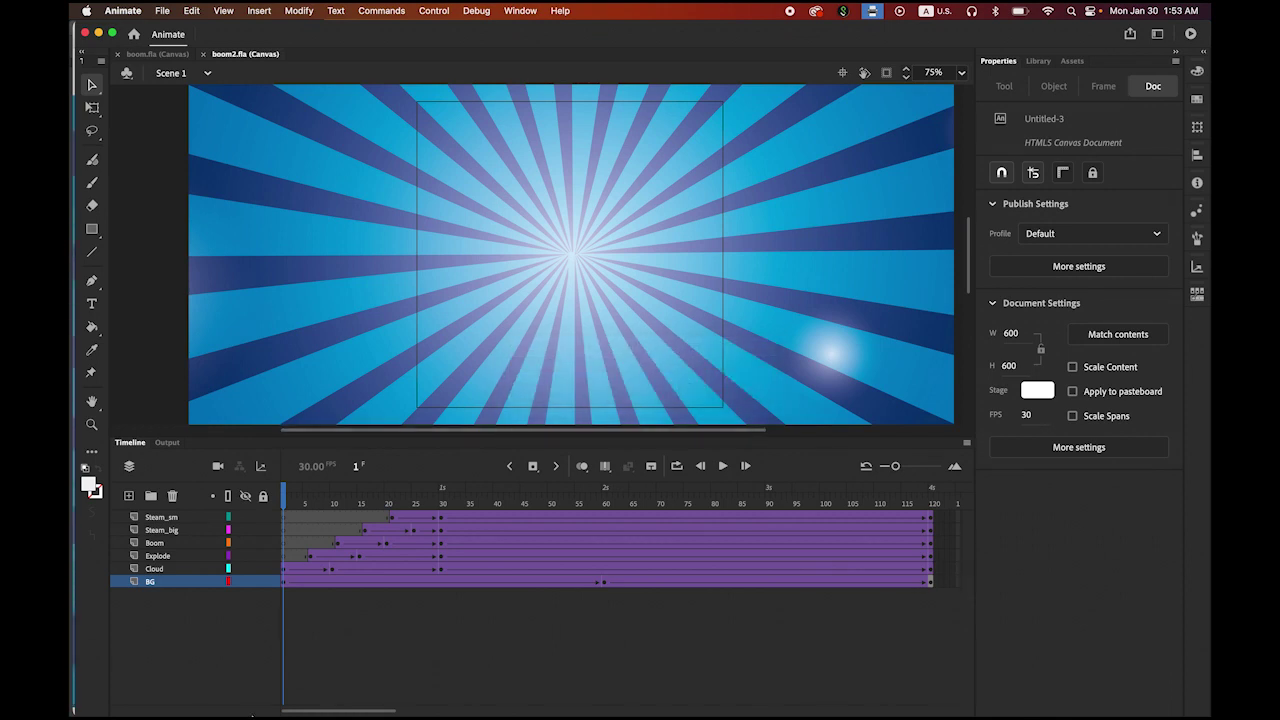
Switch to Finder, bring the Cartoon folder window into full view and open boom2.mp4 in QuickTime Player.
{"action": "left_click", "coordinate": [101, 690]}
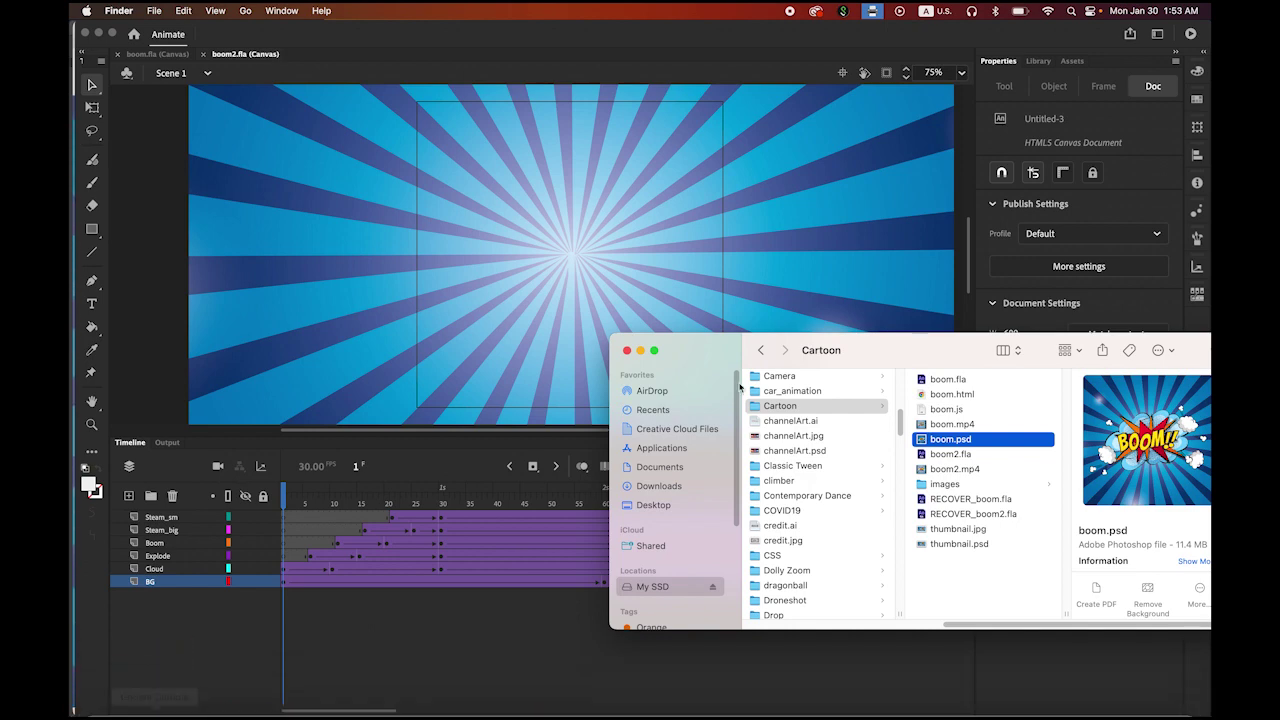
{"action": "left_click_drag", "start_coordinate": [788, 343], "coordinate": [443, 141]}
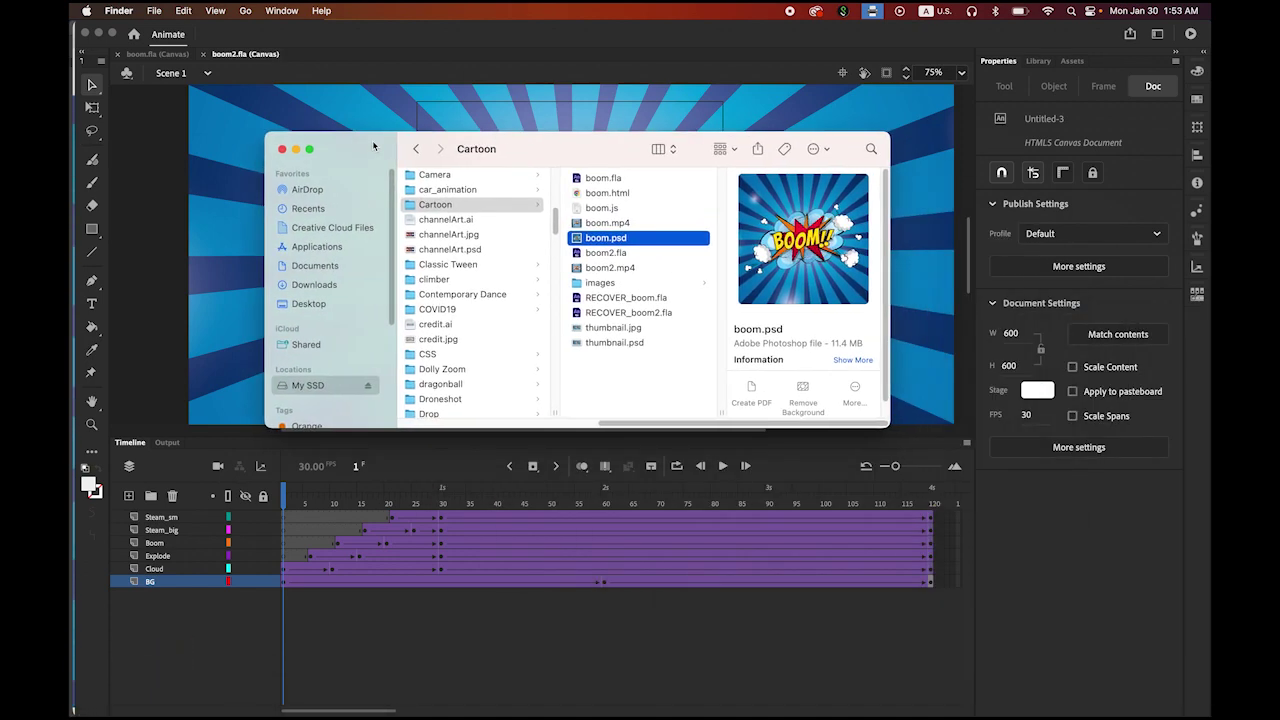
{"action": "left_click", "coordinate": [584, 270]}
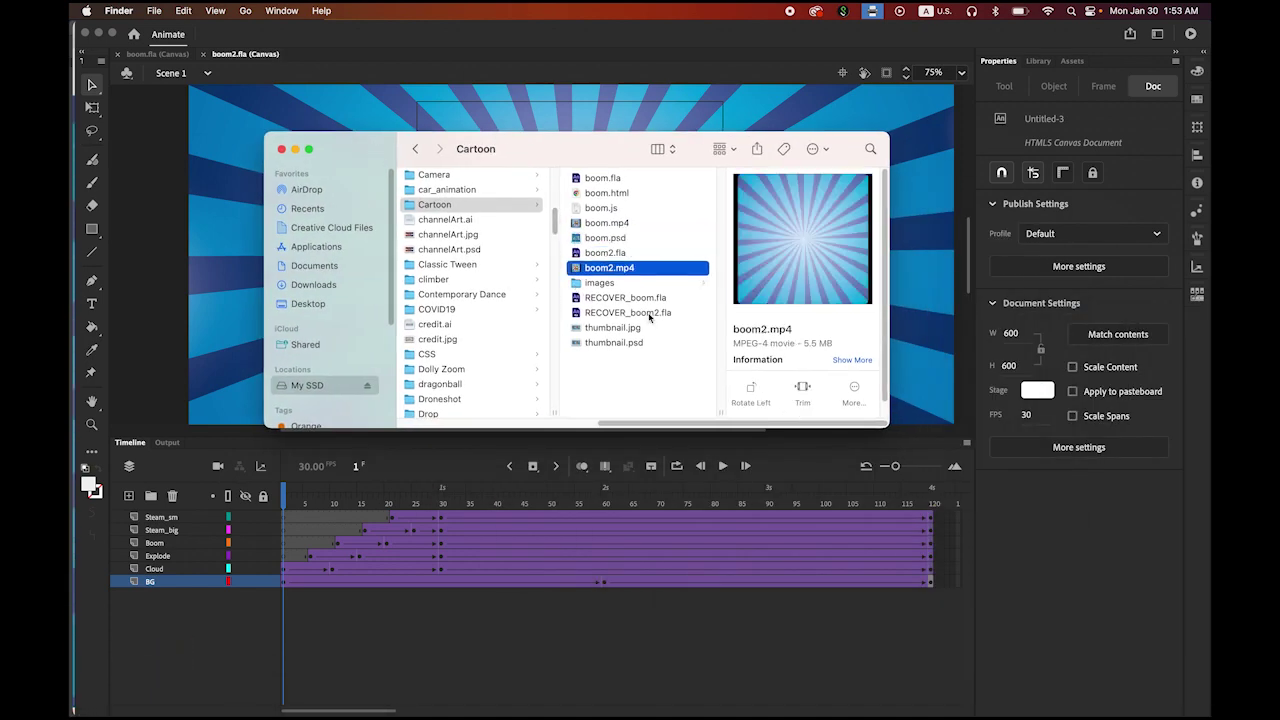
{"action": "double_click", "coordinate": [577, 270]}
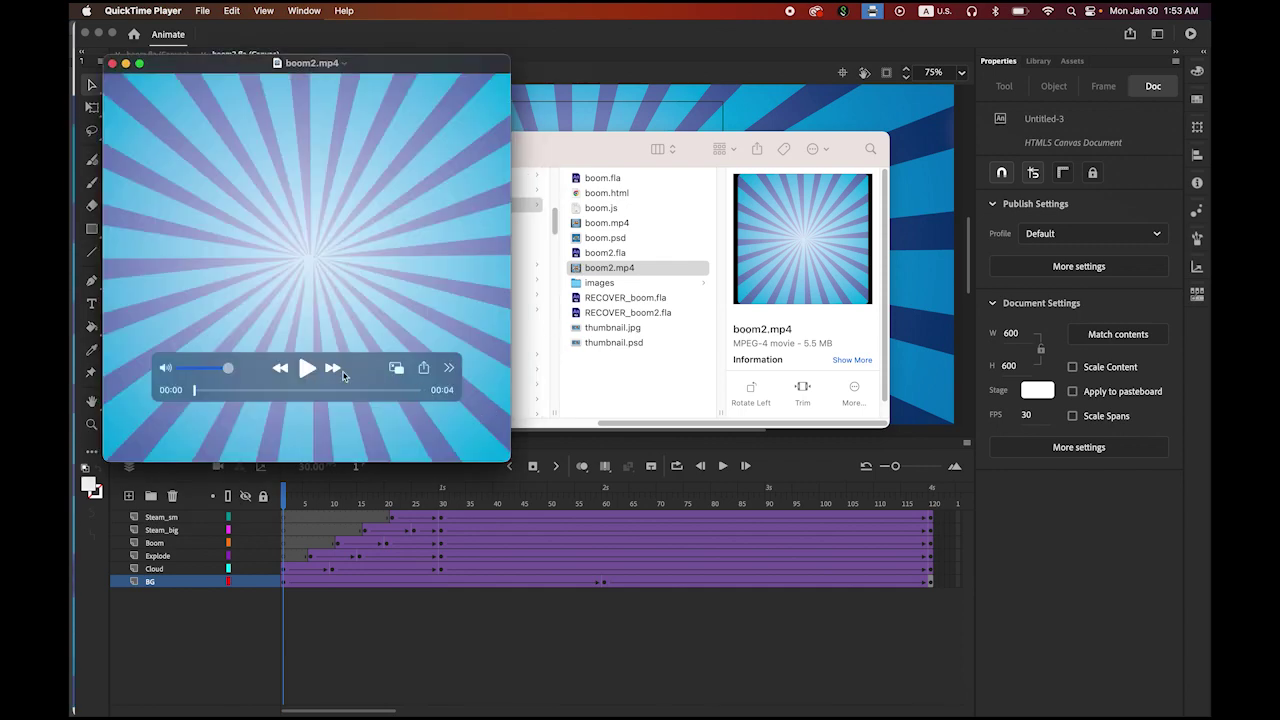
View boom2.mp4 full screen, move the playback controls off the artwork and play the video twice.
{"action": "left_click", "coordinate": [139, 63]}
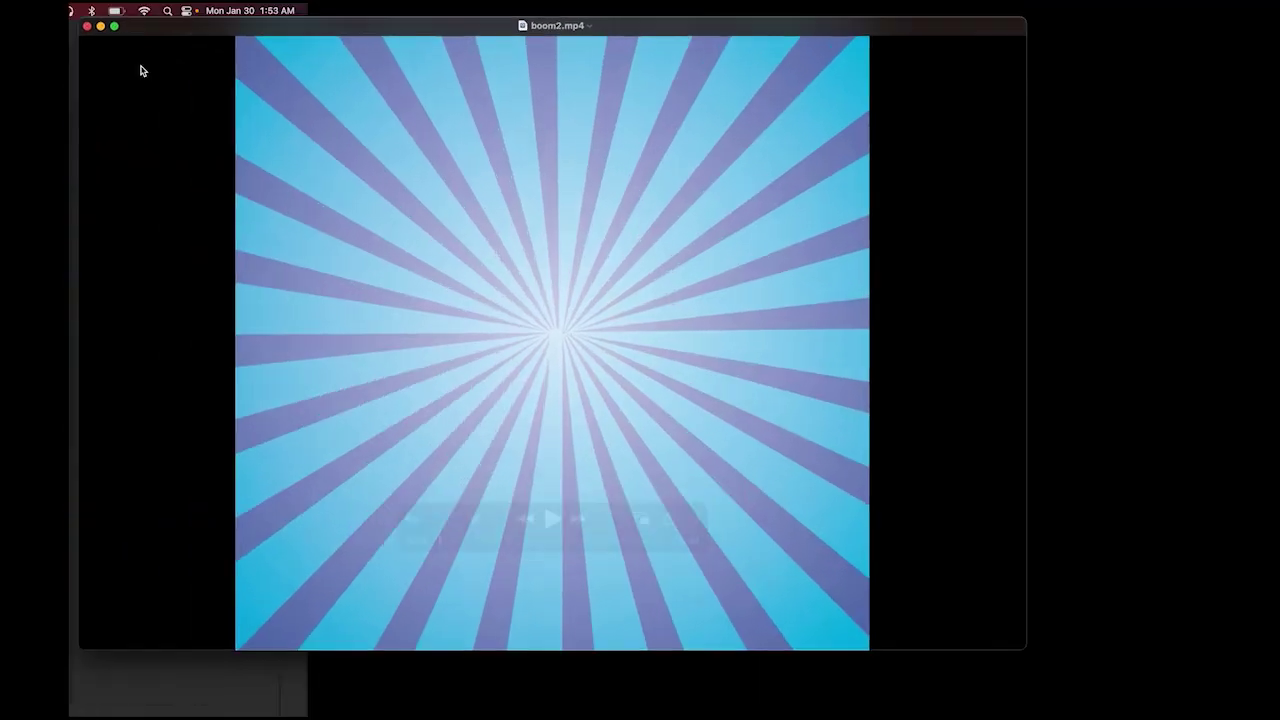
{"action": "left_click_drag", "start_coordinate": [679, 572], "coordinate": [1088, 659]}
{"action": "left_click", "coordinate": [1050, 658]}
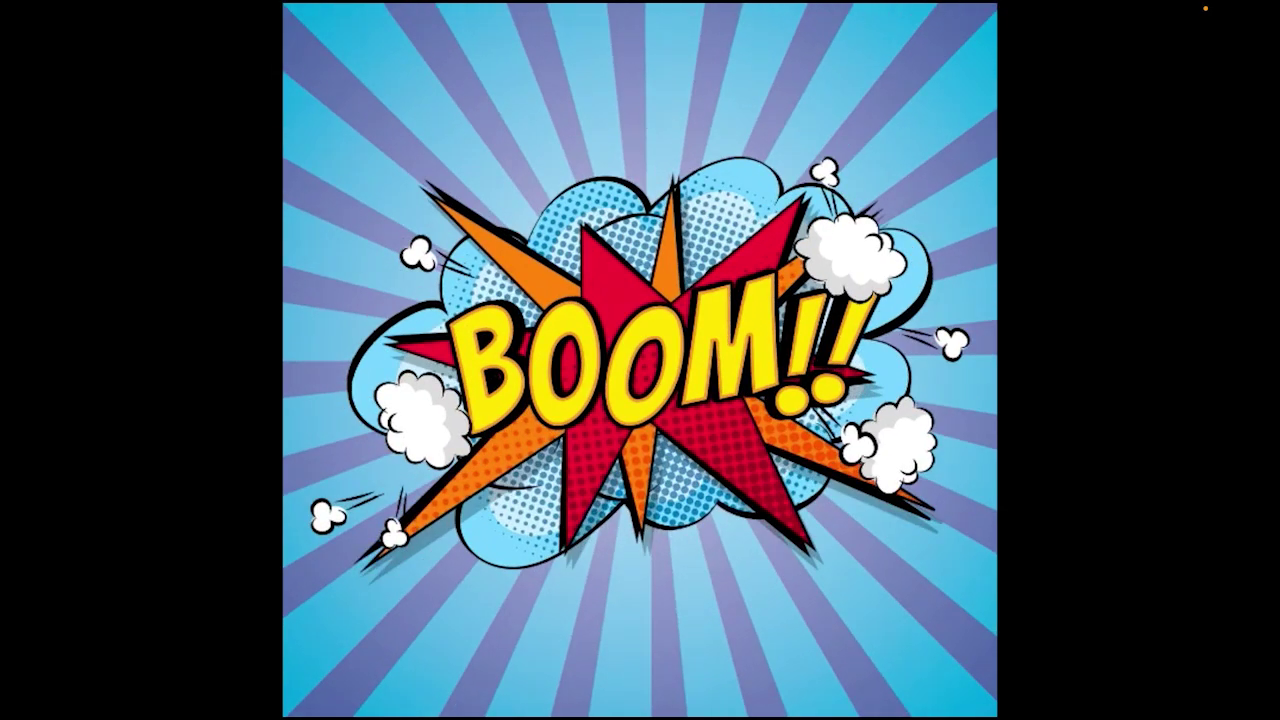
{"action": "left_click", "coordinate": [1050, 660]}
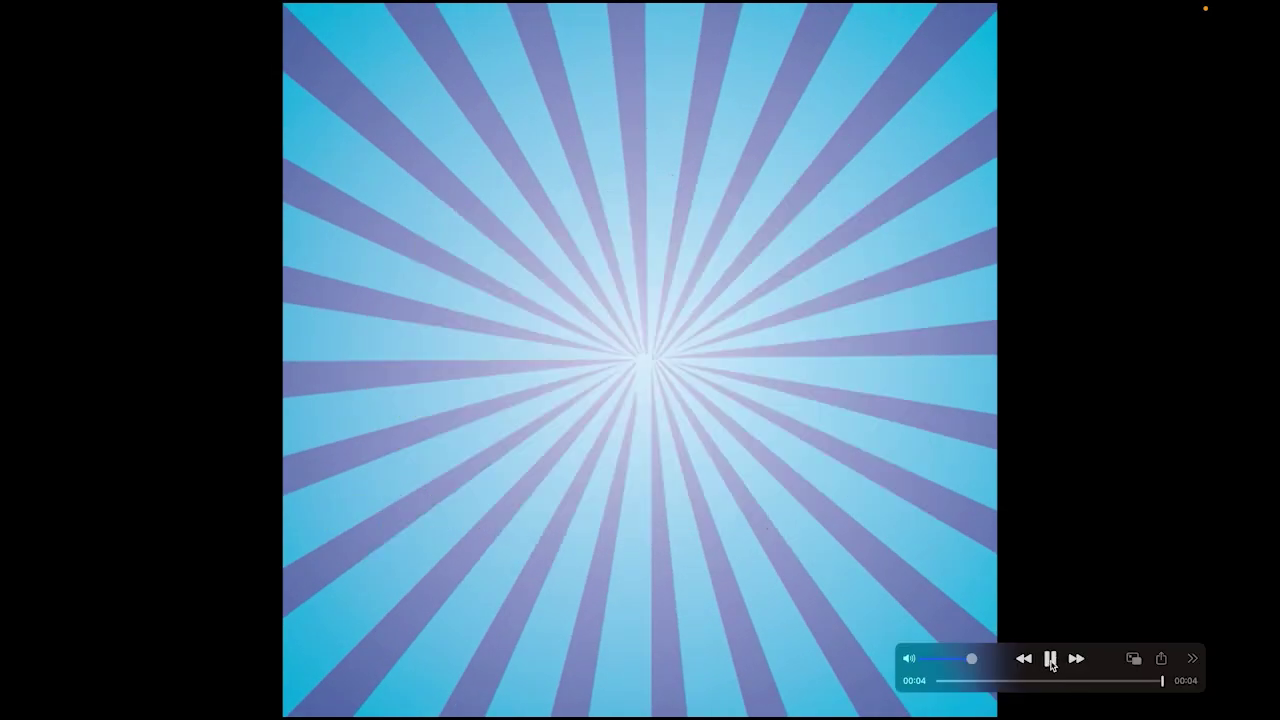